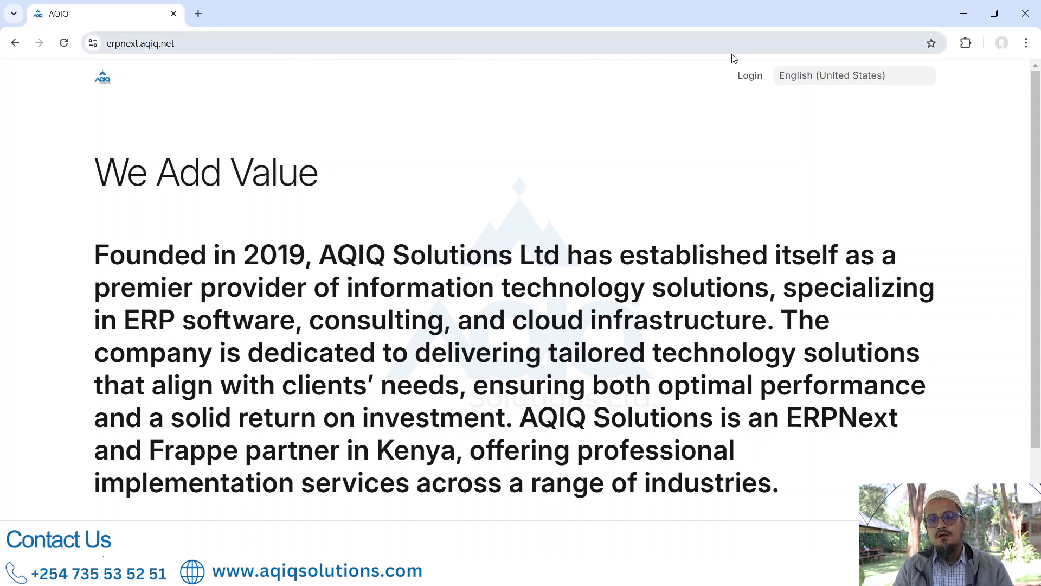
Log in with the prefilled Administrator credentials and open the Selling workspace at its Reports & Masters section
click(747, 78)
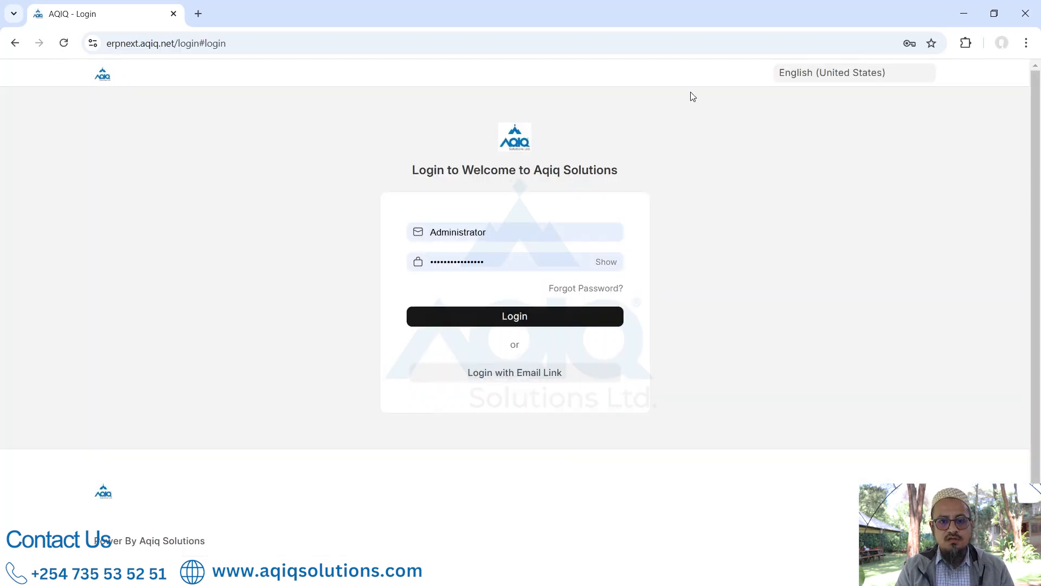
click(506, 324)
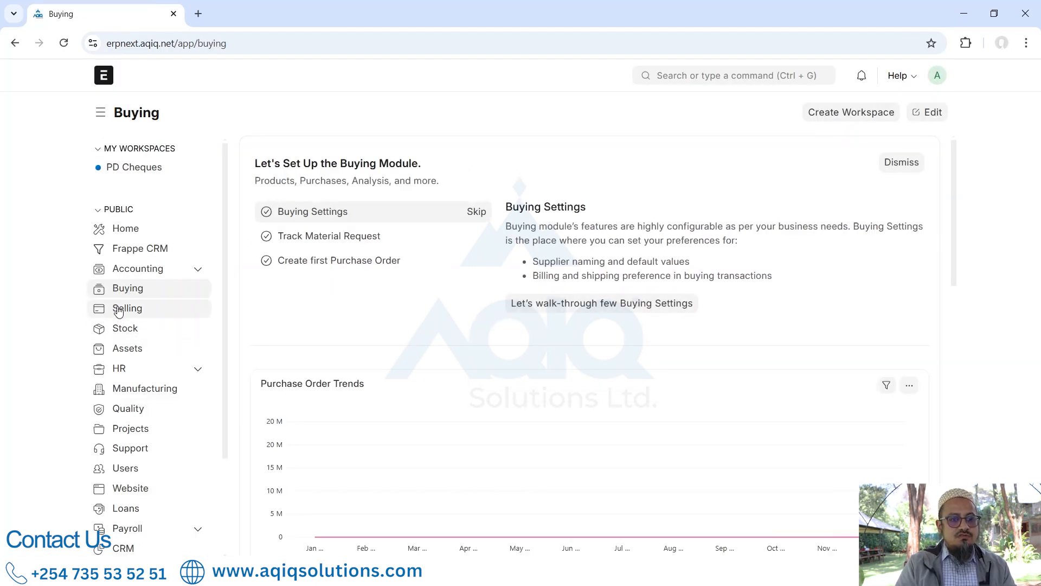
click(116, 309)
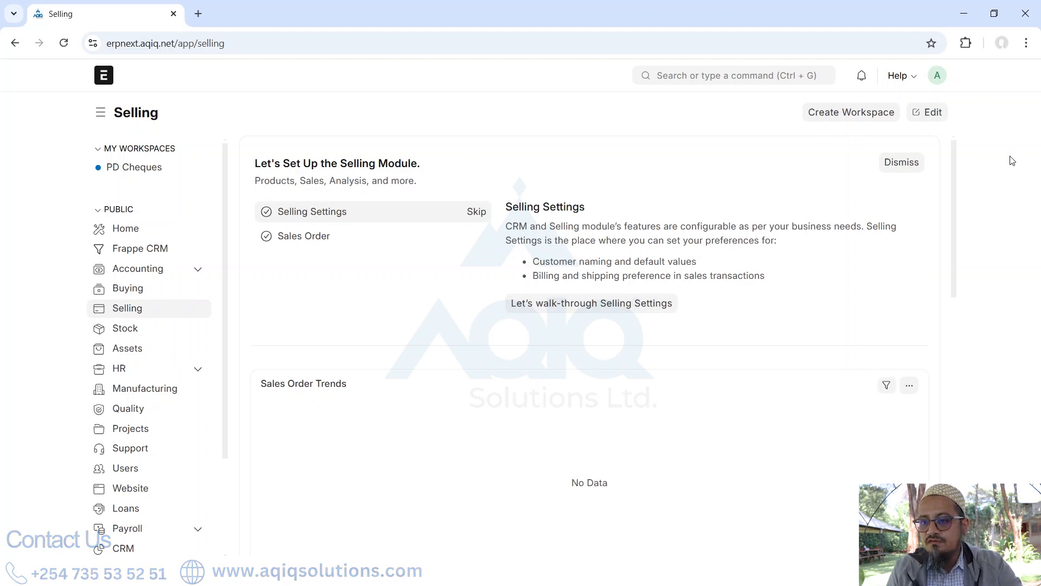
scroll(865, 235, down, 3)
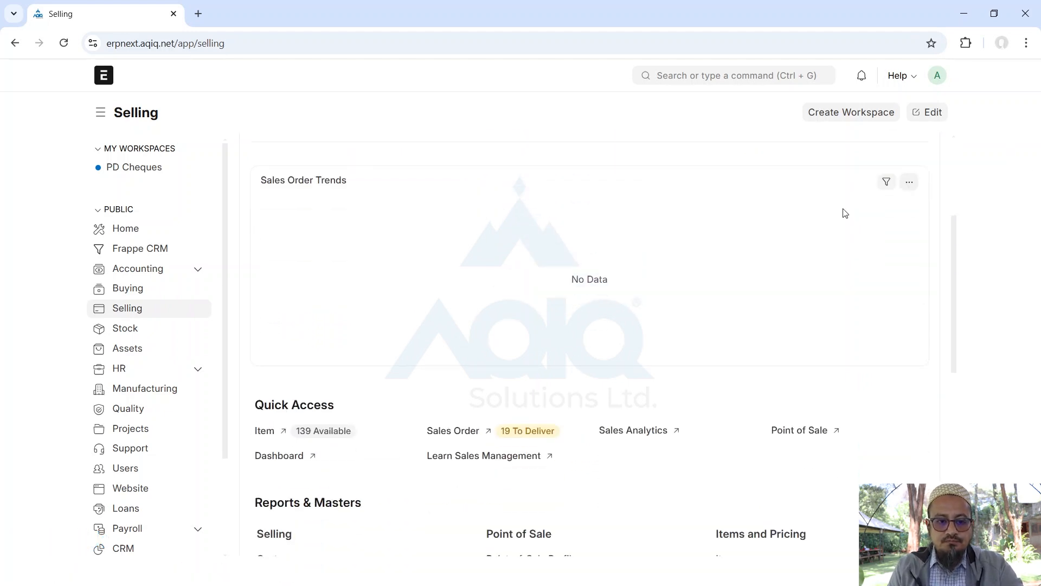
scroll(675, 250, down, 3)
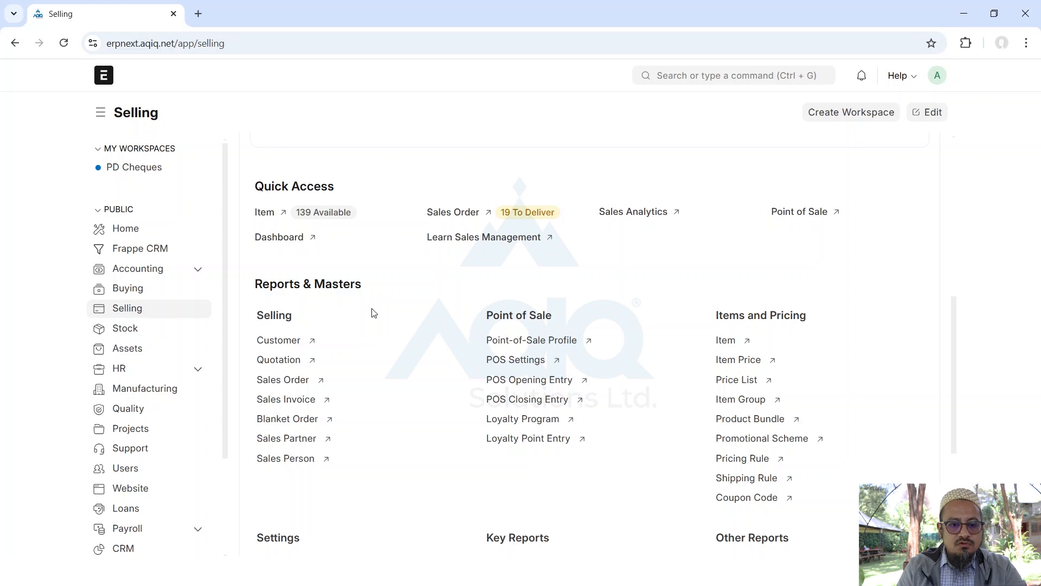
Open the Customer list and open the KF Coffee Shop customer record
click(276, 344)
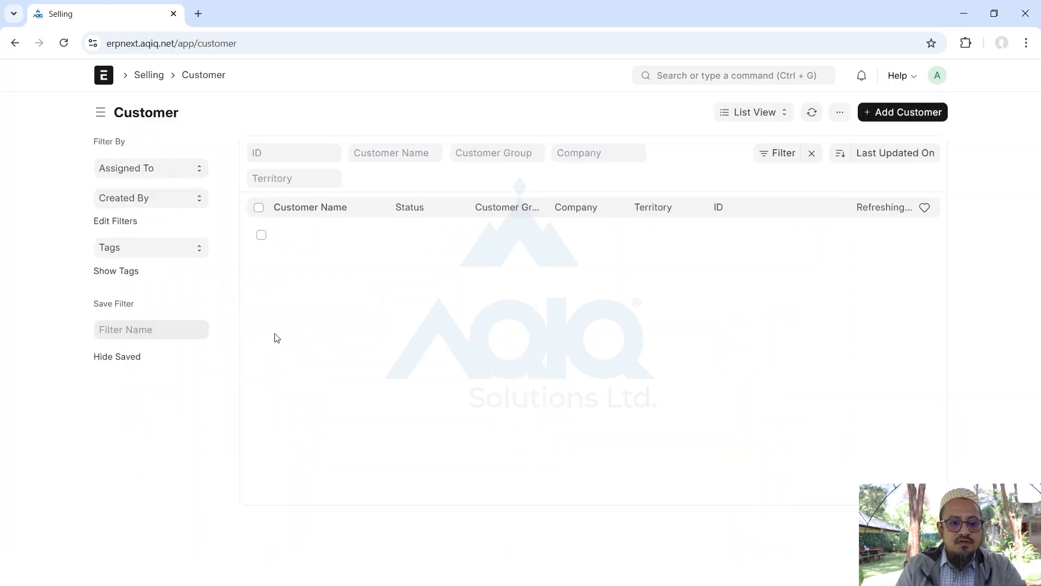
scroll(422, 381, down, 3)
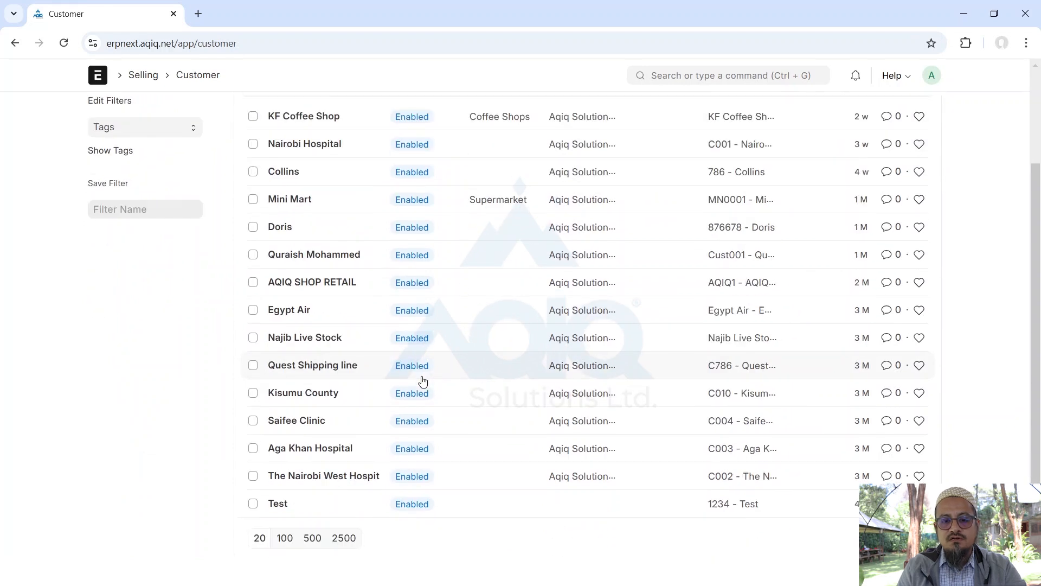
scroll(420, 379, up, 3)
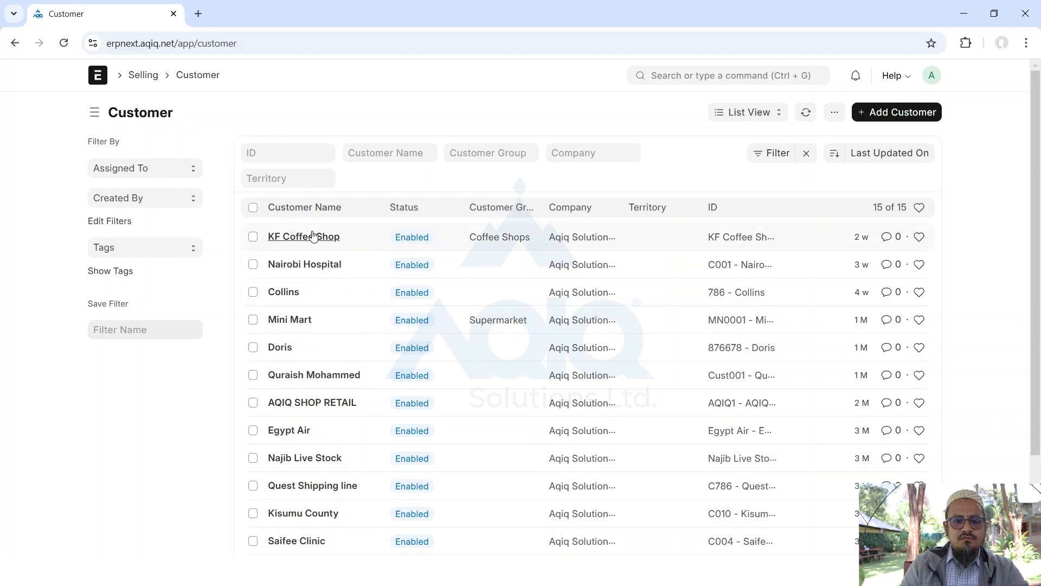
click(298, 239)
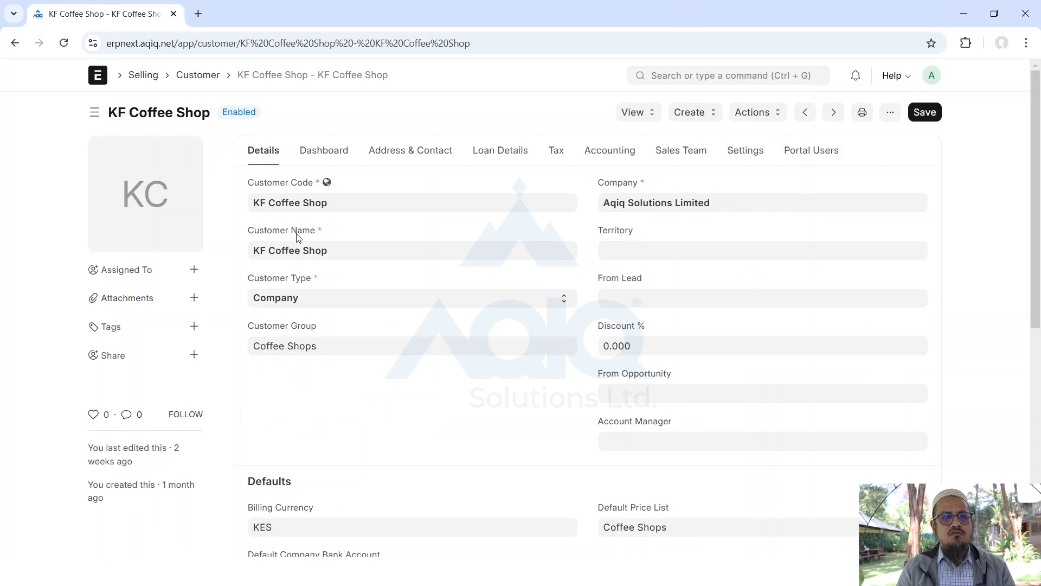
Examine the KF Coffee Shop customer's general details, dashboard, address and contact, loan details, and tax information
scroll(363, 380, down, 3)
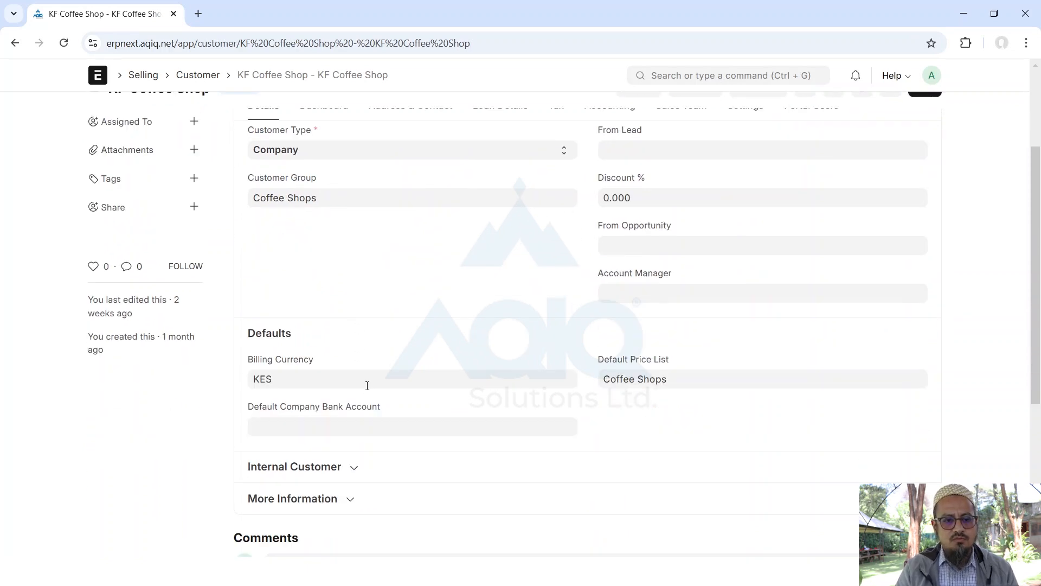
scroll(366, 387, up, 3)
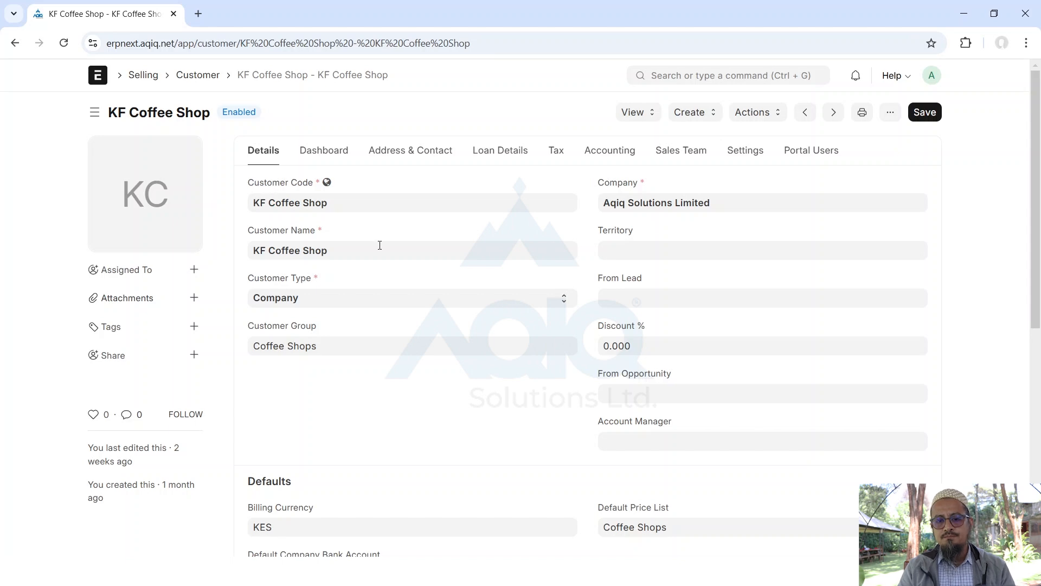
scroll(421, 432, down, 5)
scroll(421, 430, up, 5)
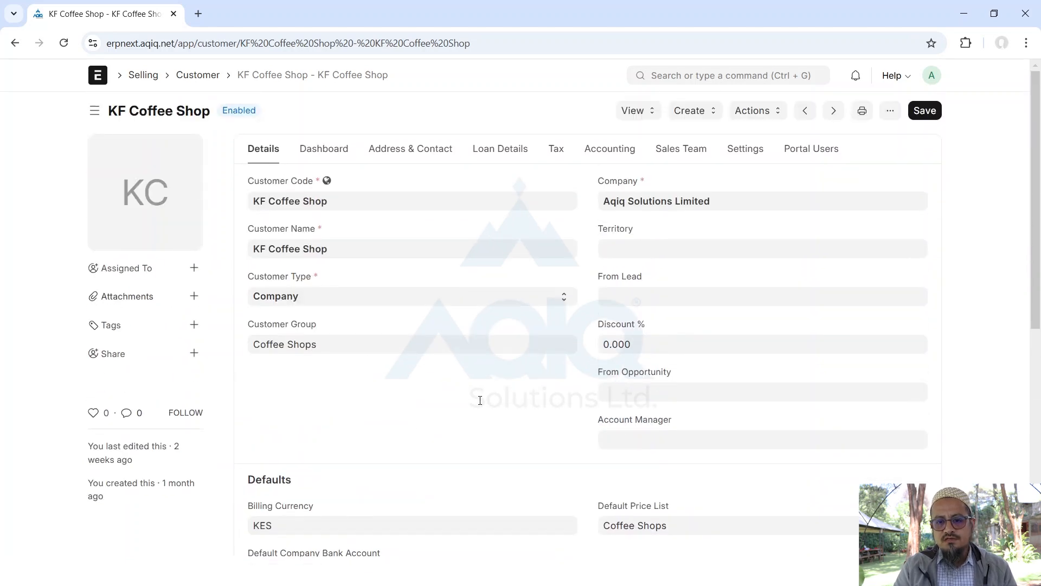
click(332, 152)
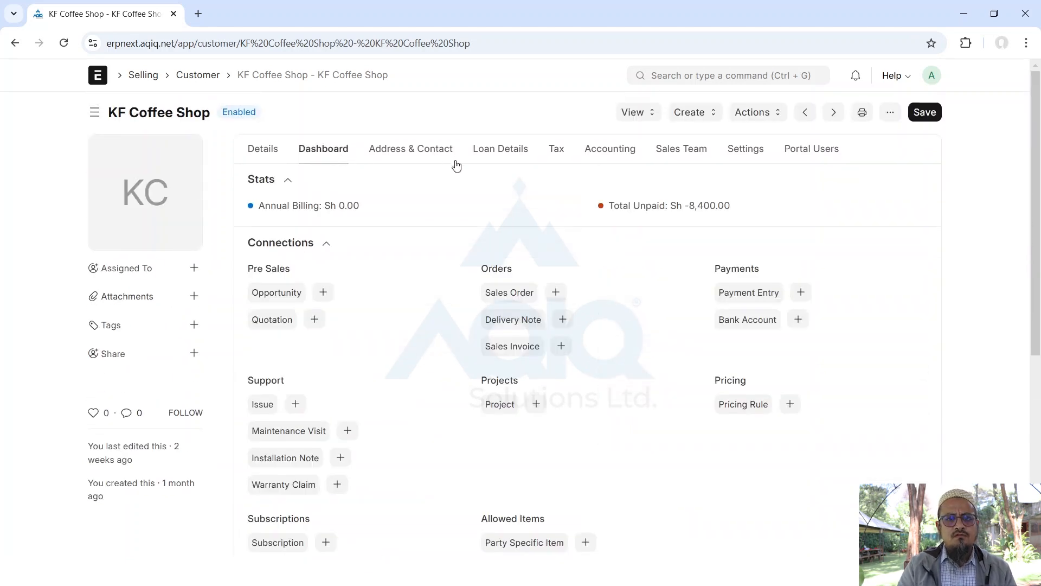
click(422, 150)
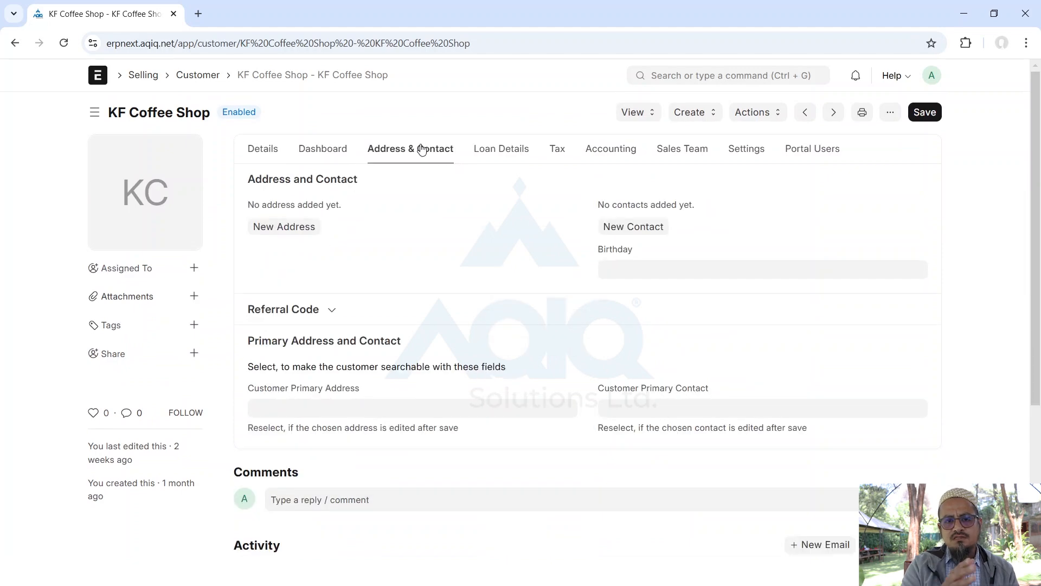
click(493, 156)
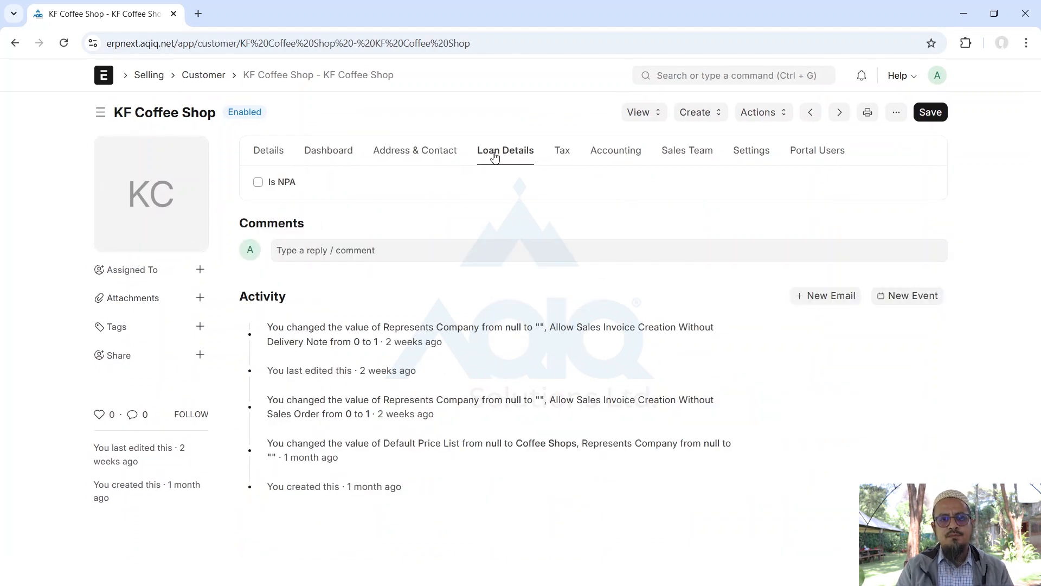
click(563, 153)
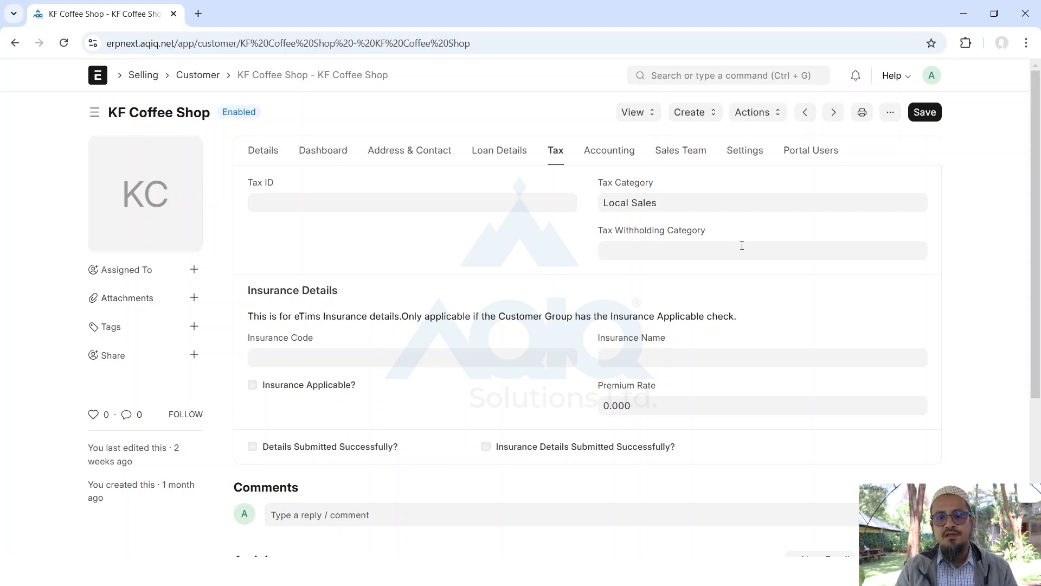
Add the first listed sales person to the customer's Sales Team table with a contribution of 100%
click(677, 156)
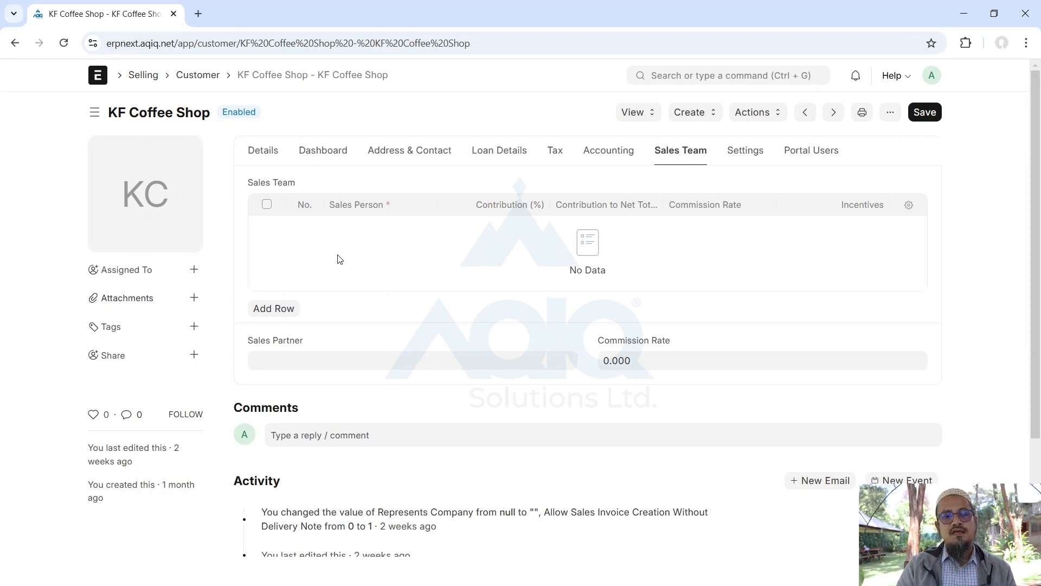
click(289, 307)
click(370, 186)
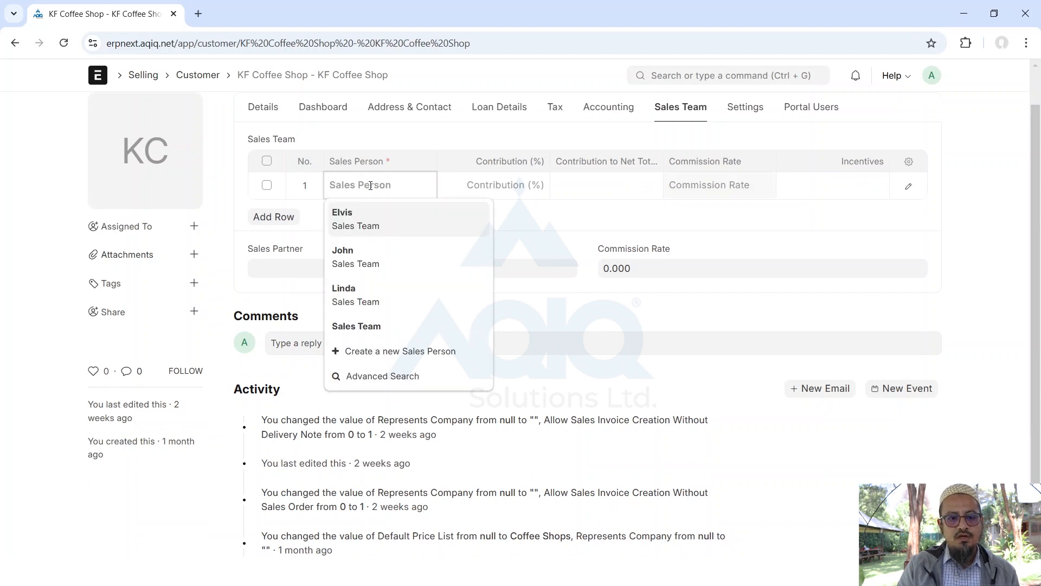
click(356, 220)
click(484, 183)
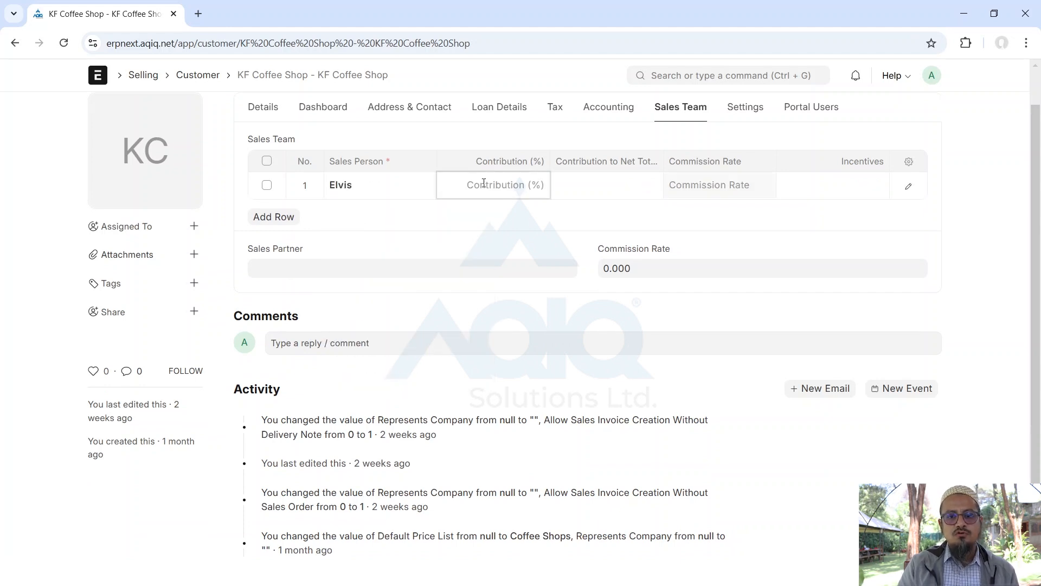
text(100)
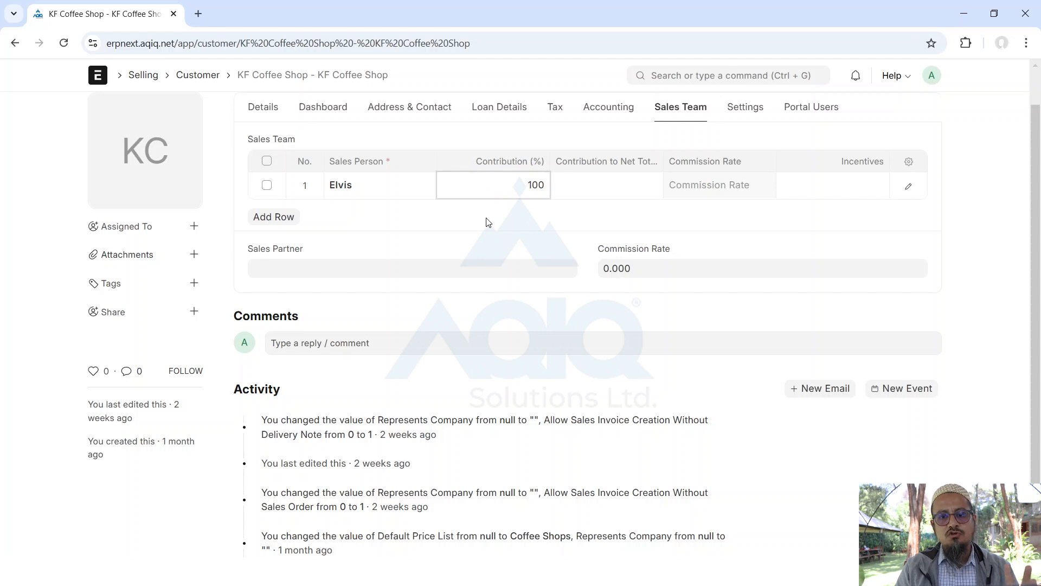
click(486, 221)
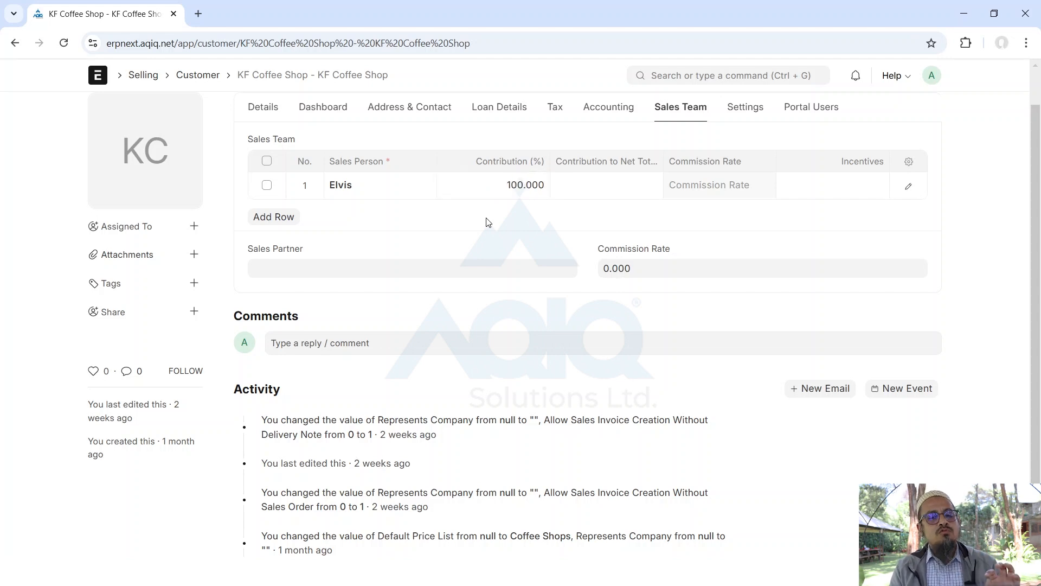
Add a second row to the Sales Team table and assign the third listed sales person to it
scroll(487, 225, up, 1)
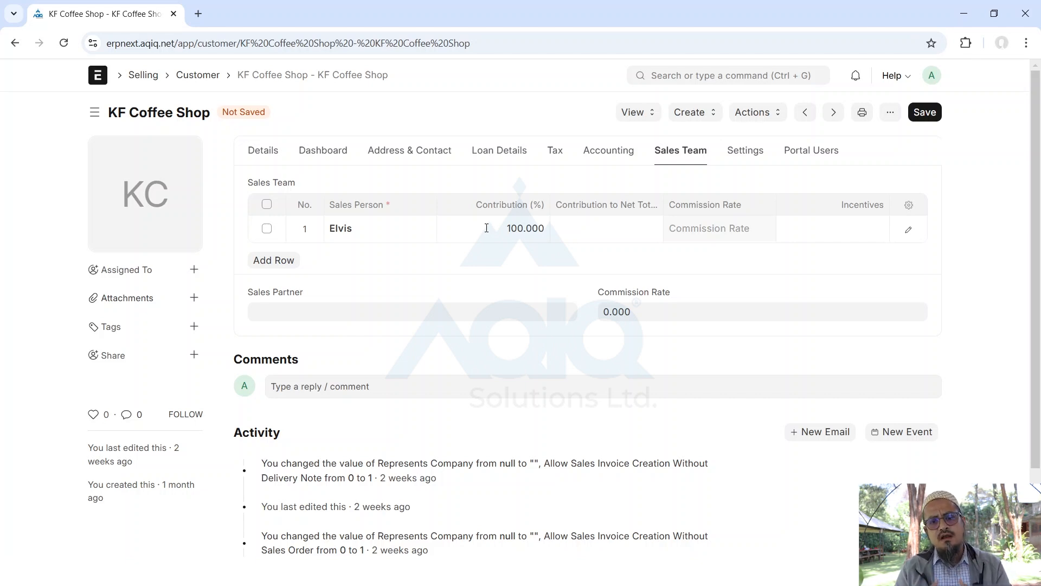
click(279, 260)
click(383, 257)
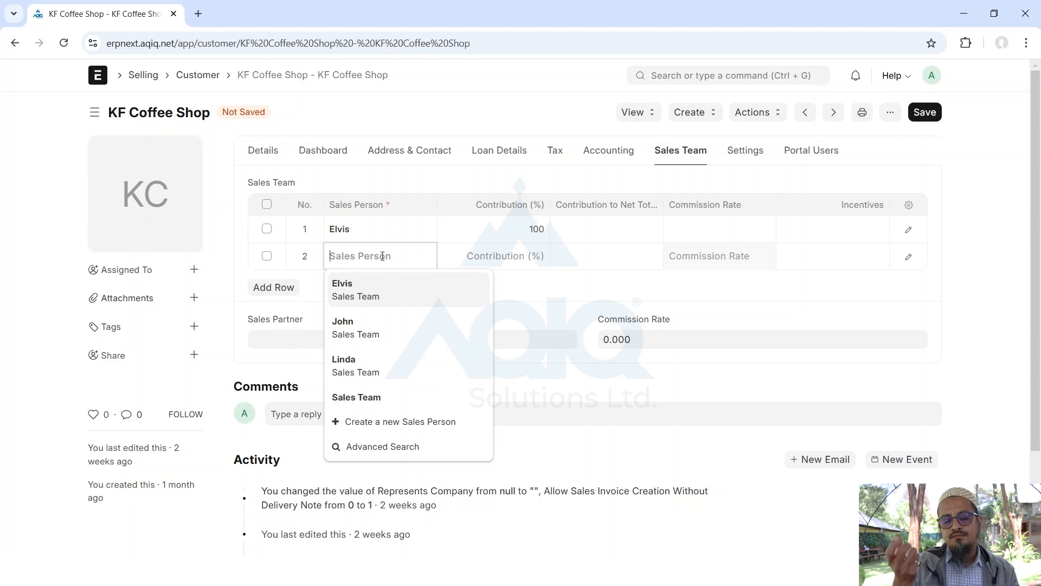
click(374, 368)
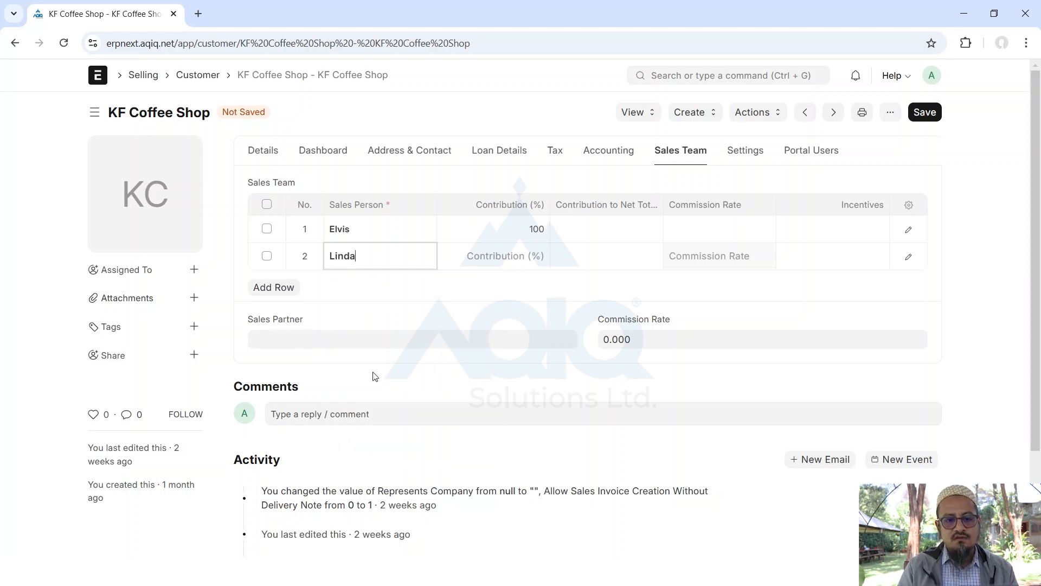
Set the Sales Team contributions to 70% for the first sales person and 30% for the second
click(500, 232)
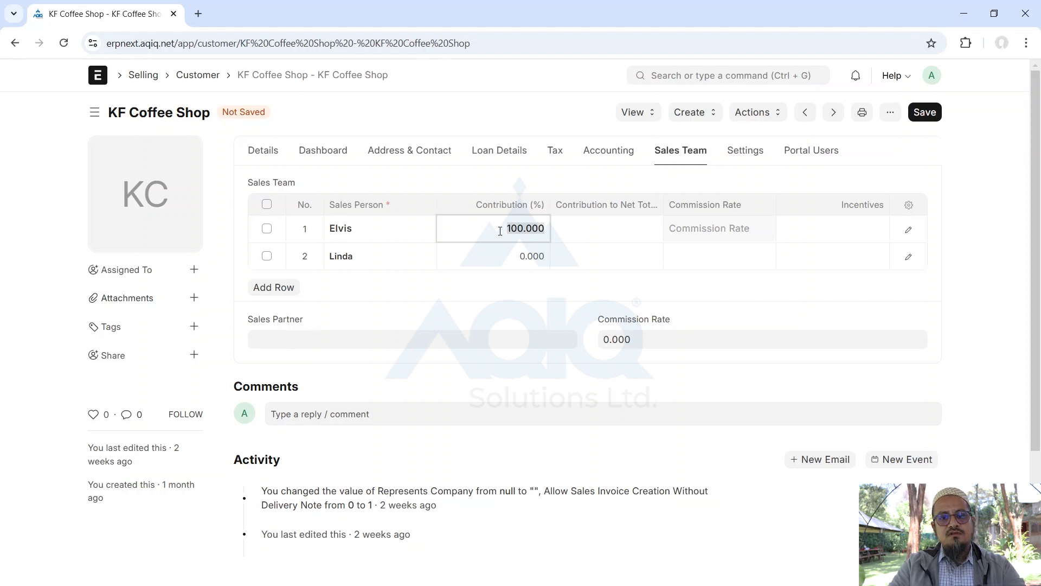
key(BackSpace)
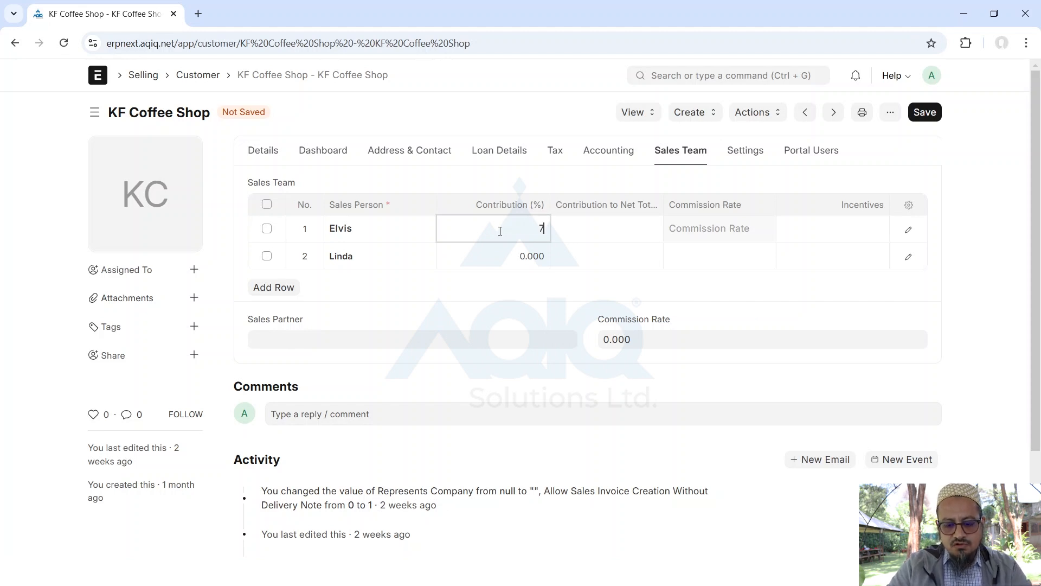
text(70)
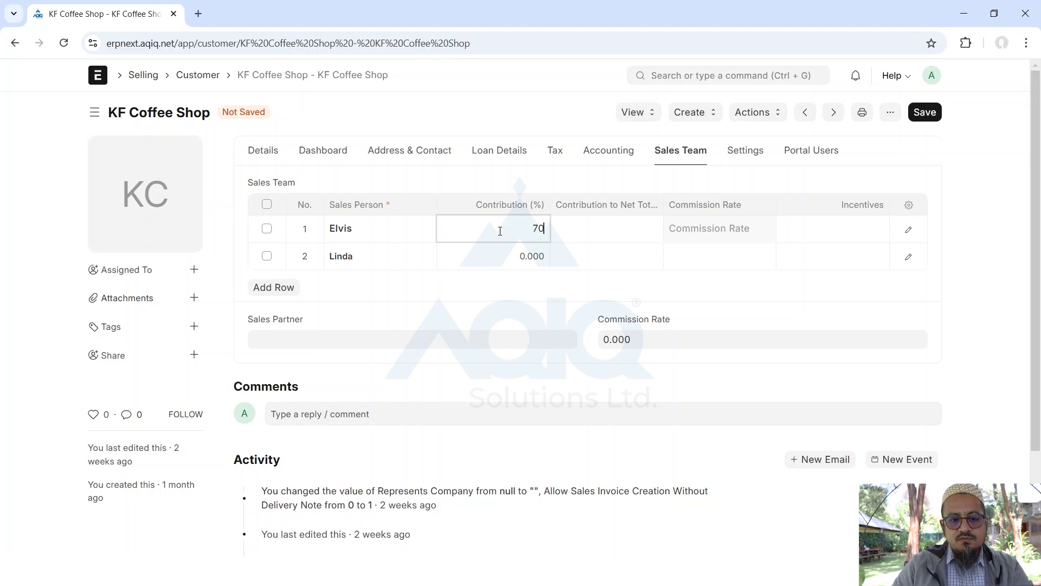
click(515, 257)
text(30)
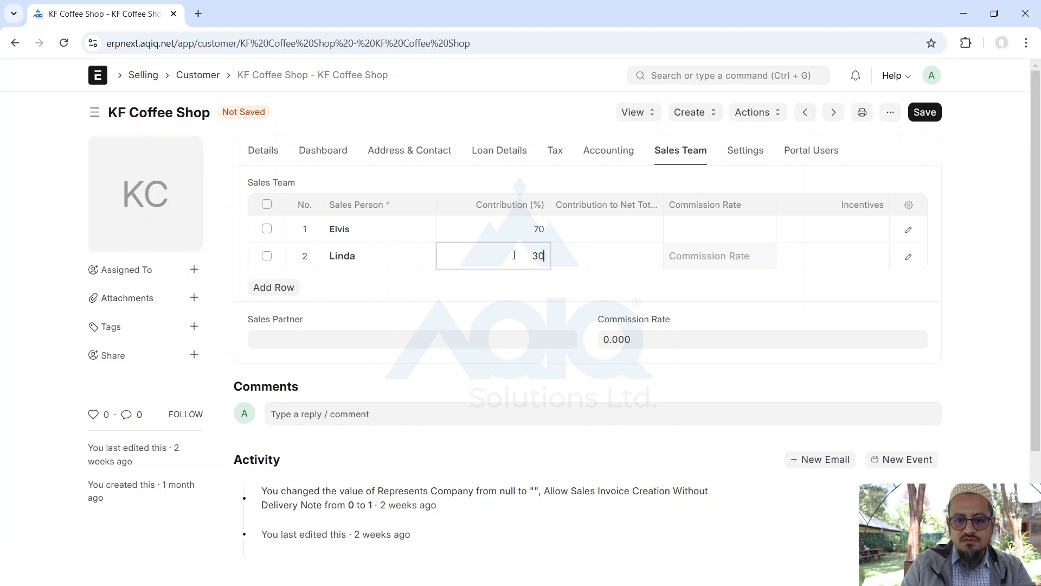
click(495, 294)
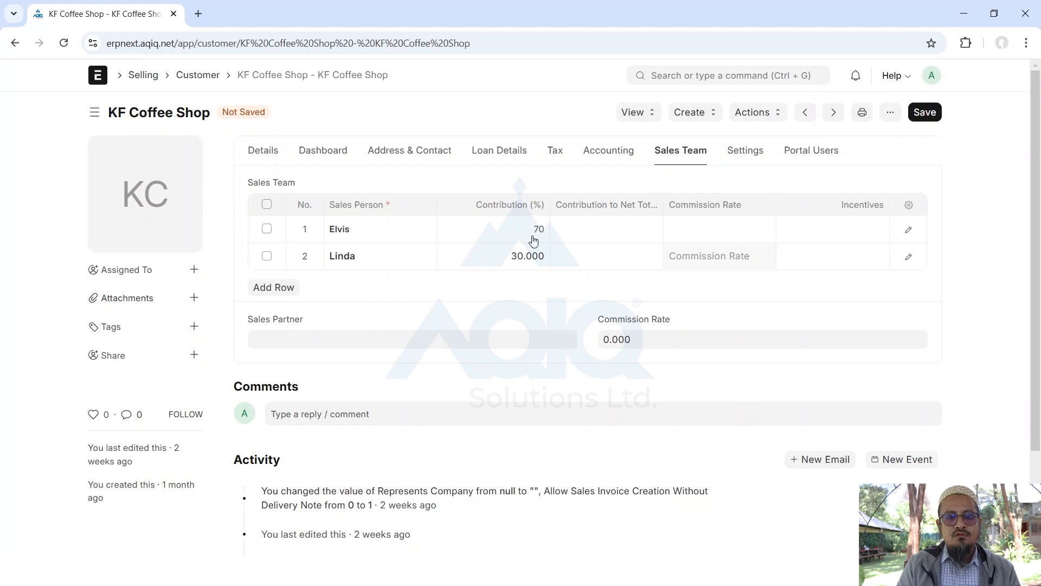
Delete both rows from the customer's Sales Team table and return to the customer's general details
click(267, 205)
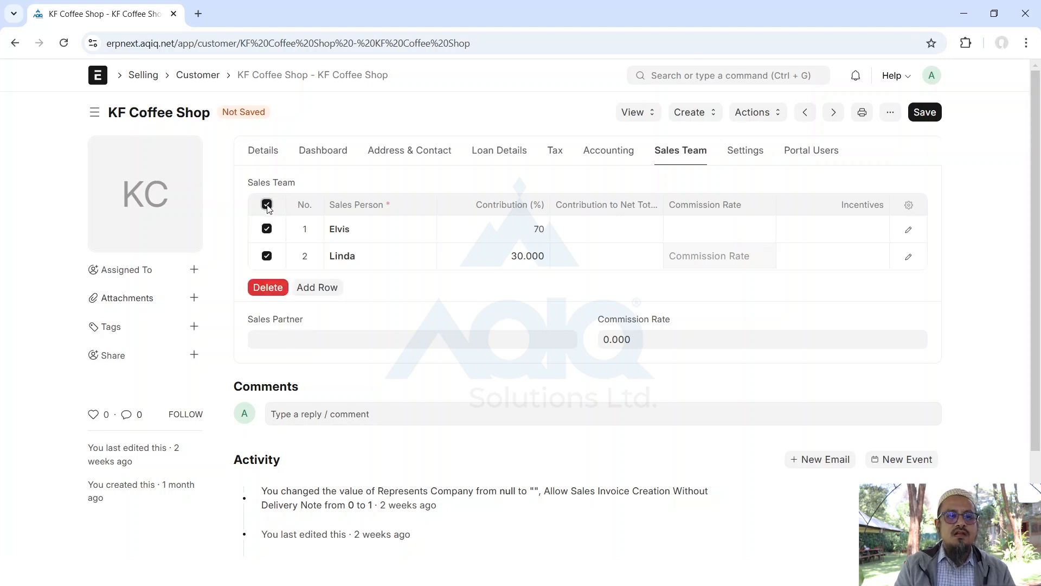
click(267, 288)
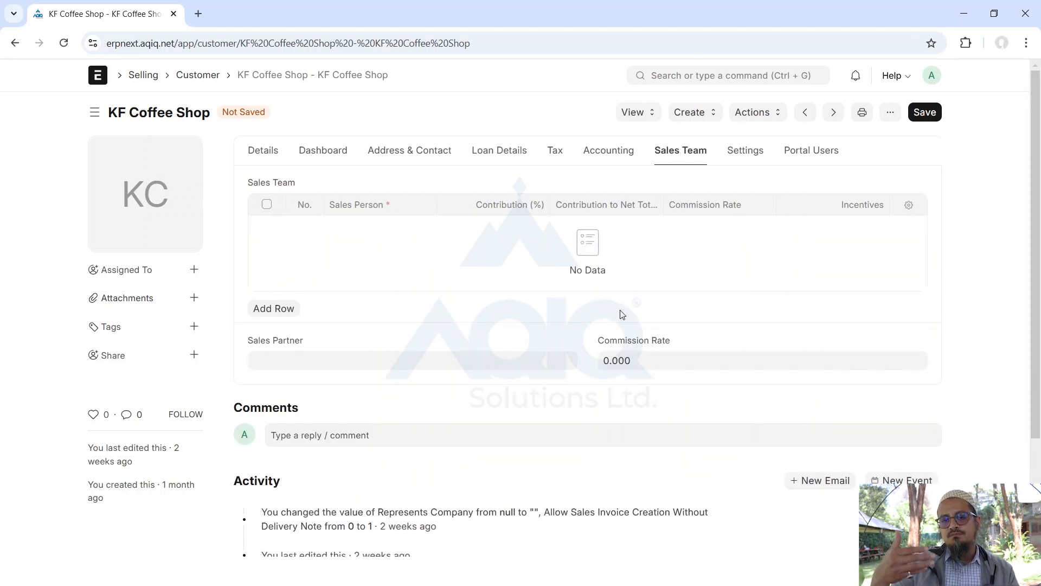
click(267, 157)
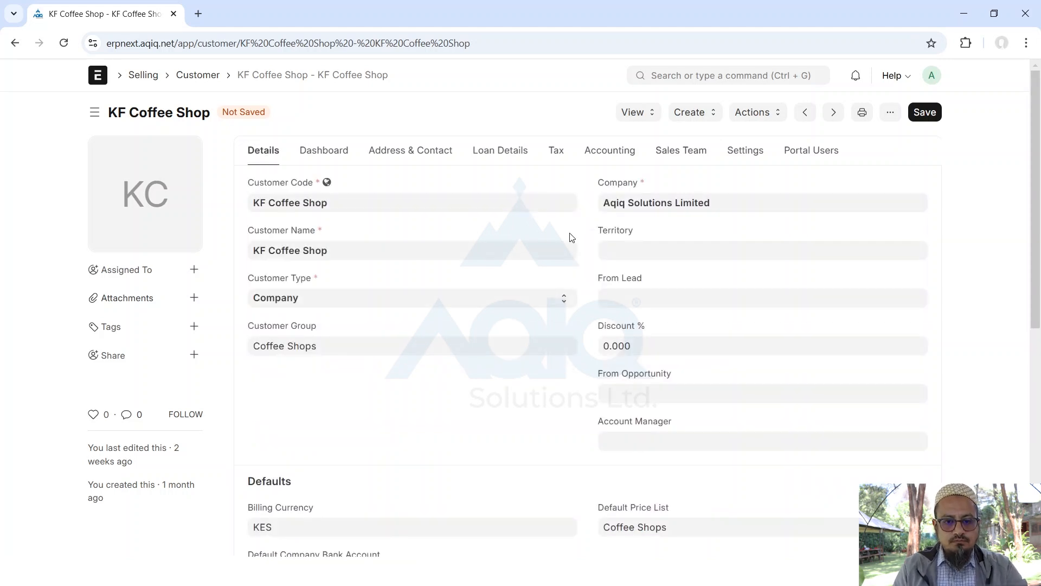
Return to the Selling workspace and look over the links under Reports & Masters
click(151, 78)
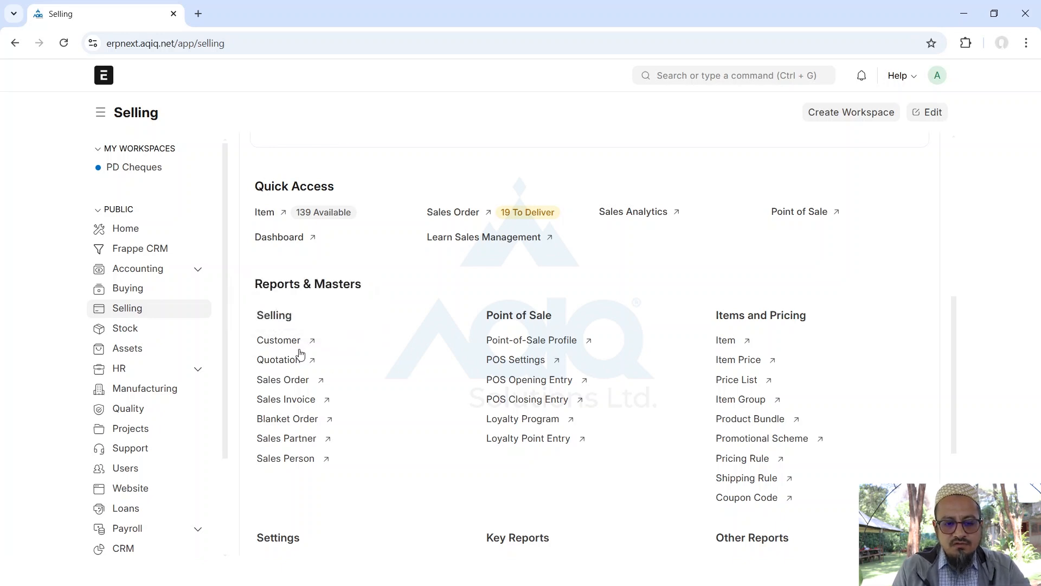
scroll(461, 411, down, 5)
scroll(460, 411, up, 4)
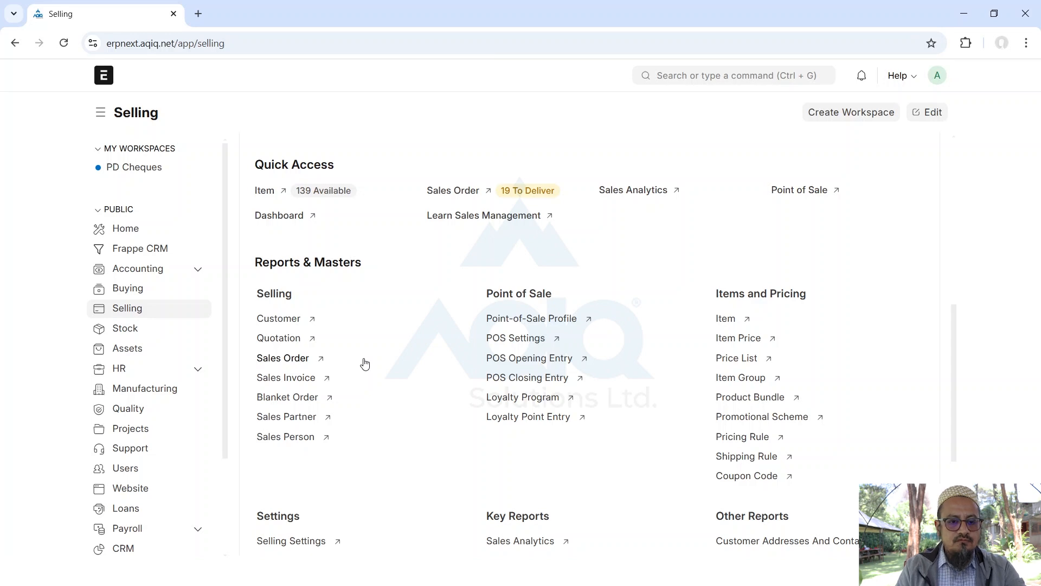
scroll(397, 420, down, 1)
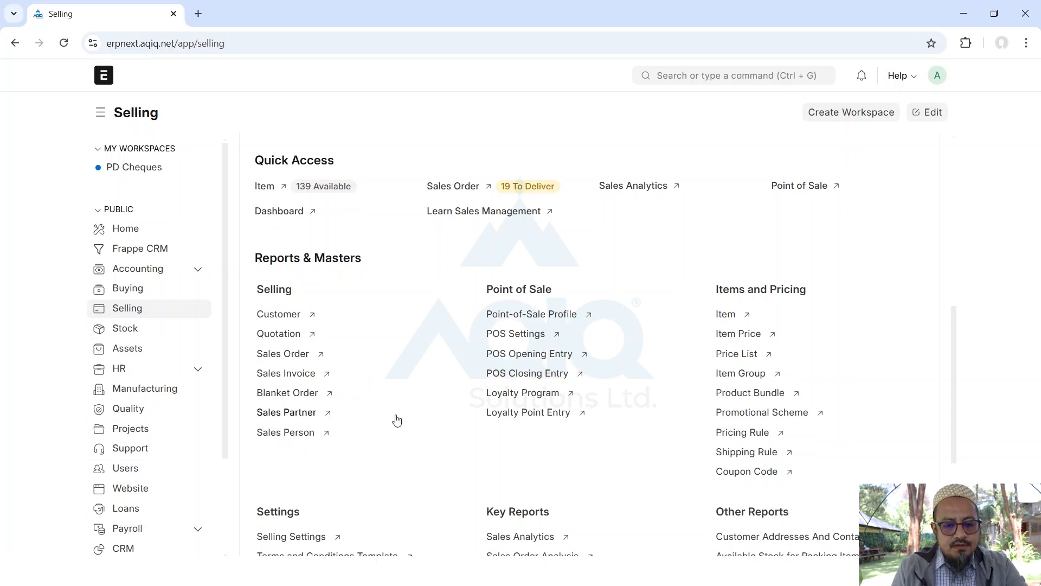
Look over the Quotation list and a blank new quotation form, and return to the Selling workspace
scroll(397, 420, down, 2)
scroll(396, 419, up, 2)
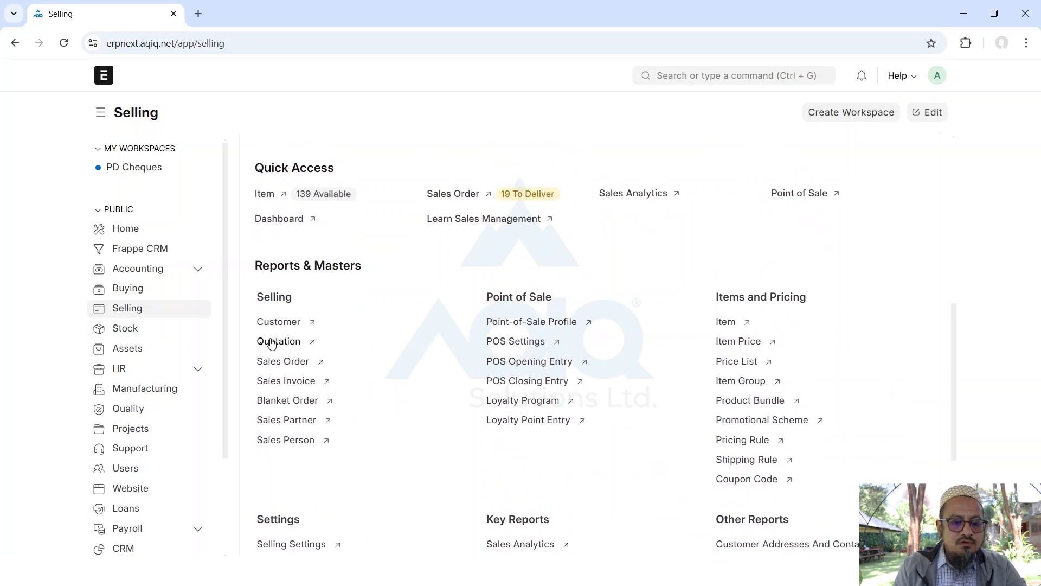
click(271, 343)
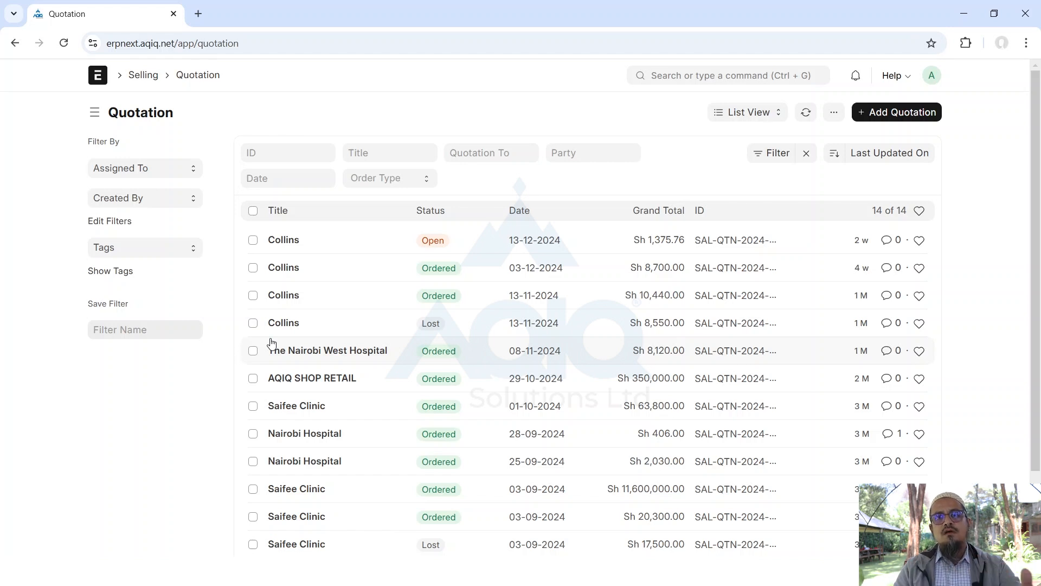
click(910, 121)
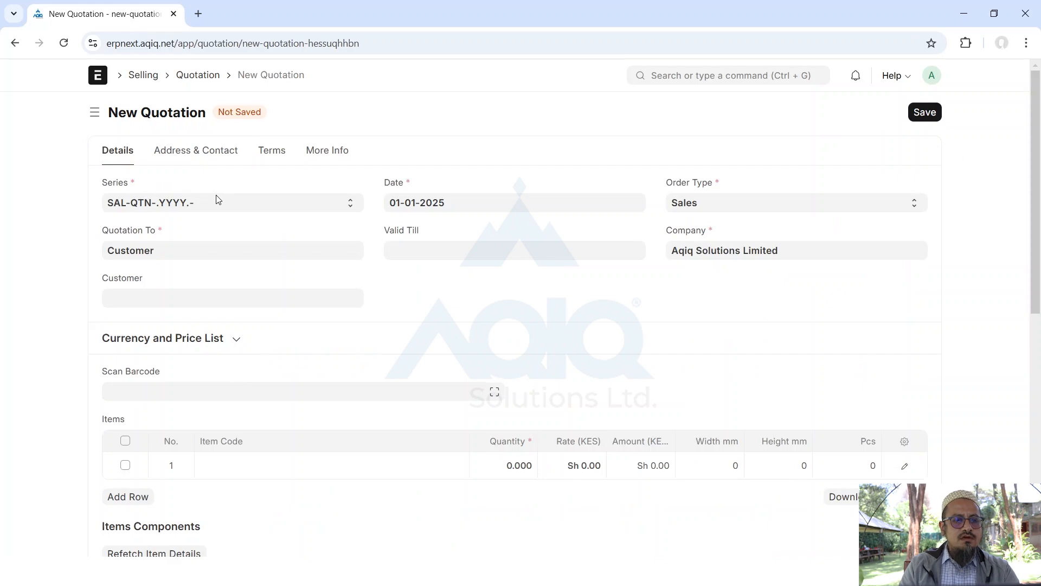
click(143, 77)
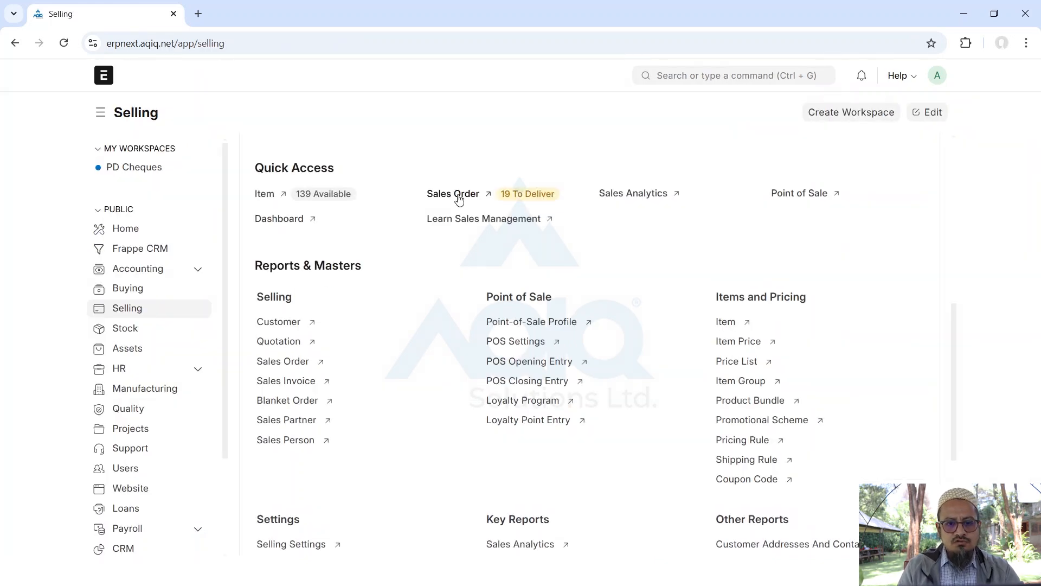
Open the most recent quotation in the Quotation list and review its items and components
click(278, 341)
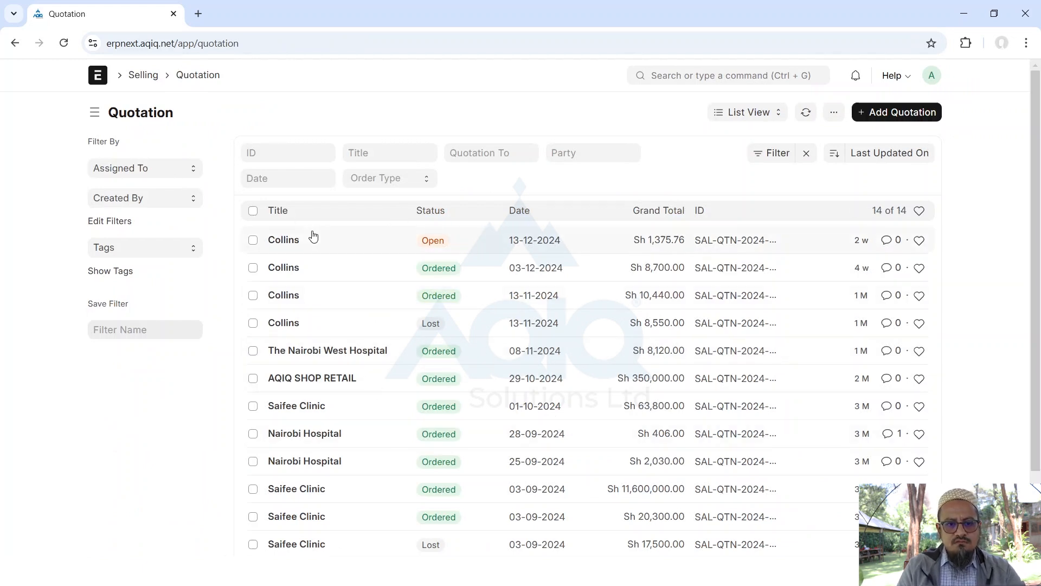
click(282, 240)
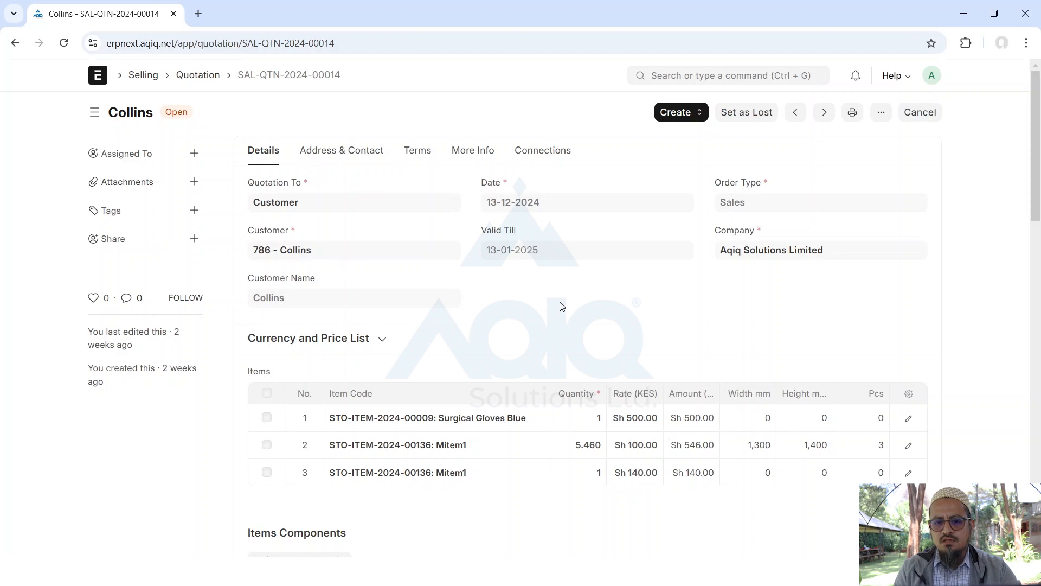
scroll(558, 304, down, 4)
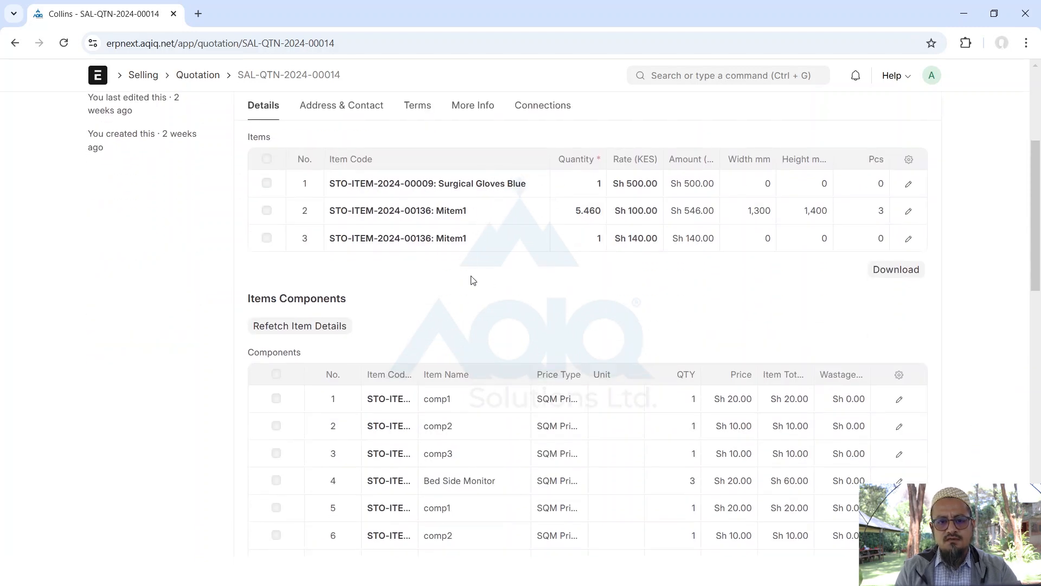
scroll(514, 311, up, 3)
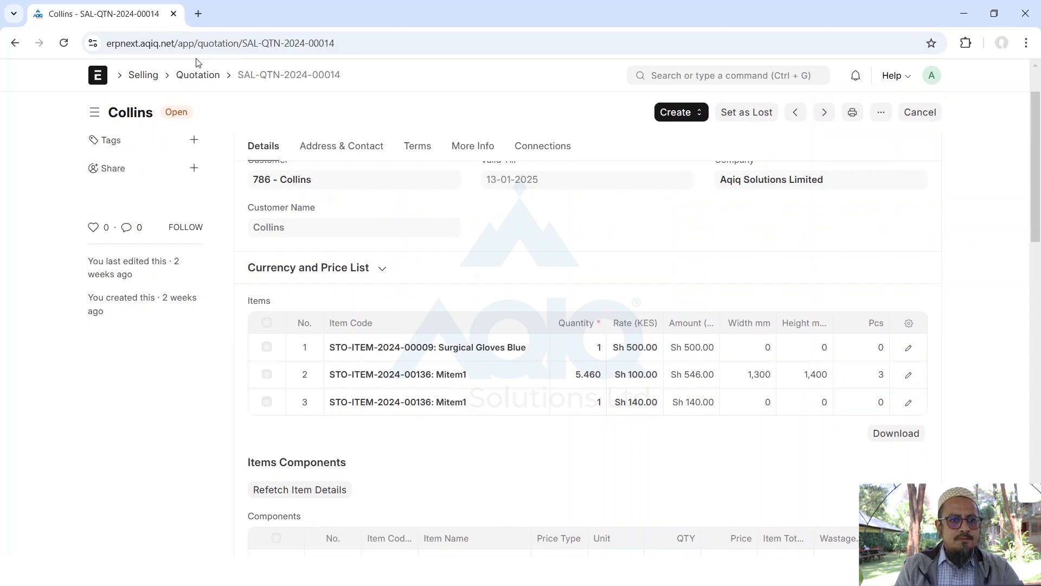
Start a new quotation from the Quotation list and choose the second listed customer for it
click(197, 75)
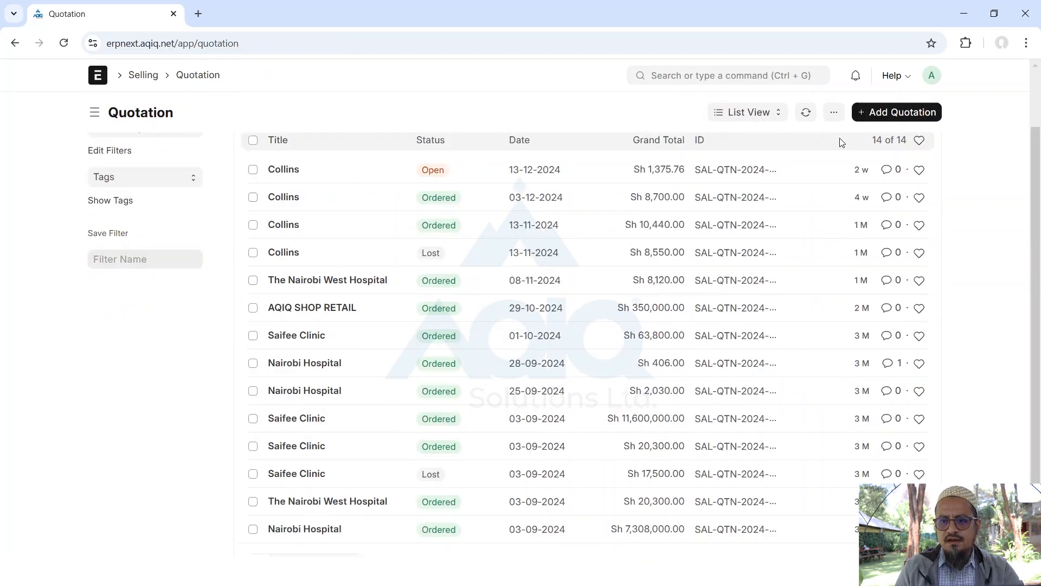
click(874, 116)
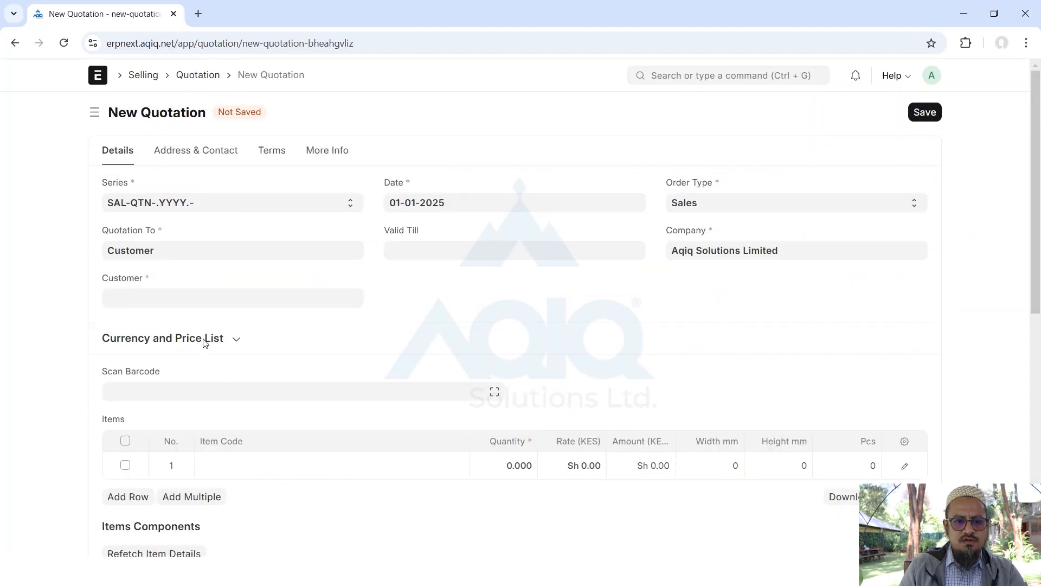
click(170, 294)
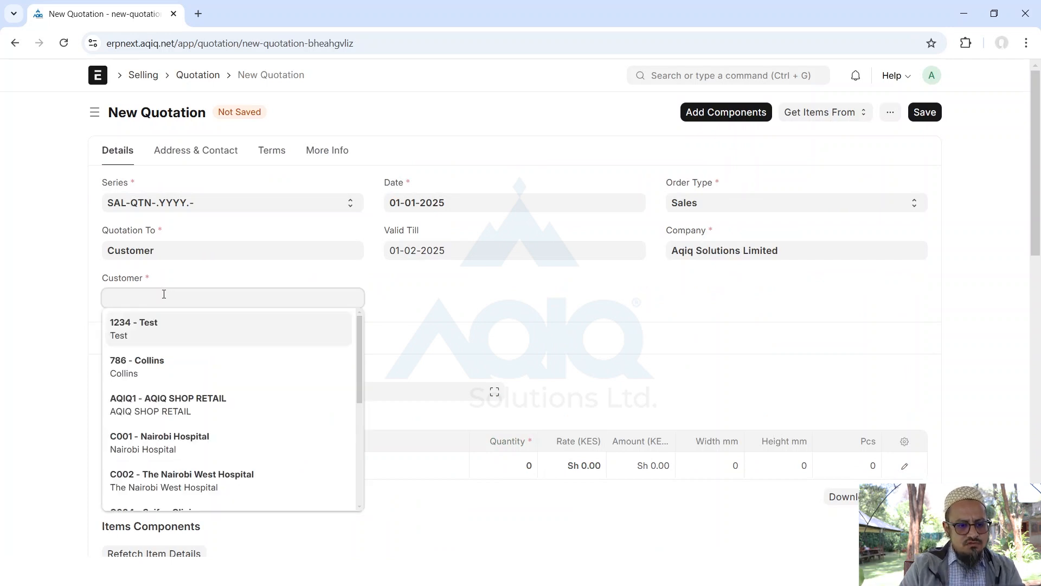
click(148, 367)
scroll(291, 255, down, 3)
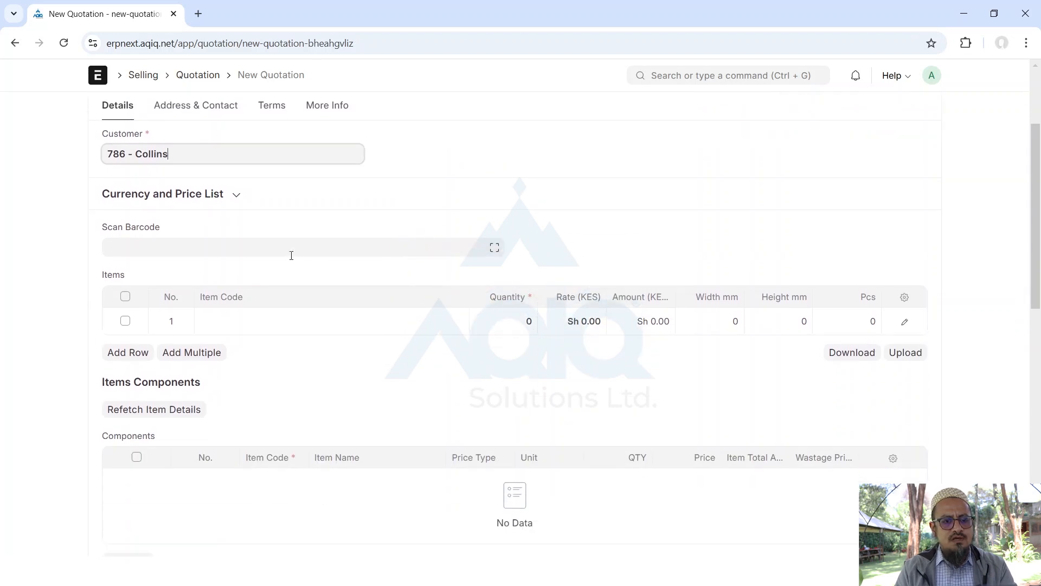
Add item STO-ITEM-2024-00001 (Bed Side Monitor) to the quotation's first item row with a rate of 50000 KES
click(269, 370)
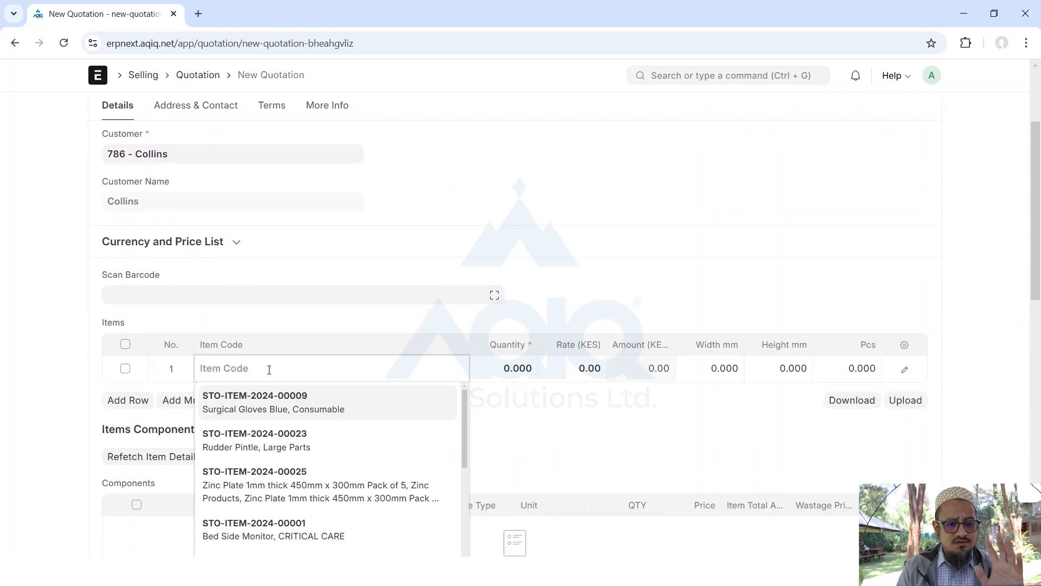
scroll(269, 369, down, 3)
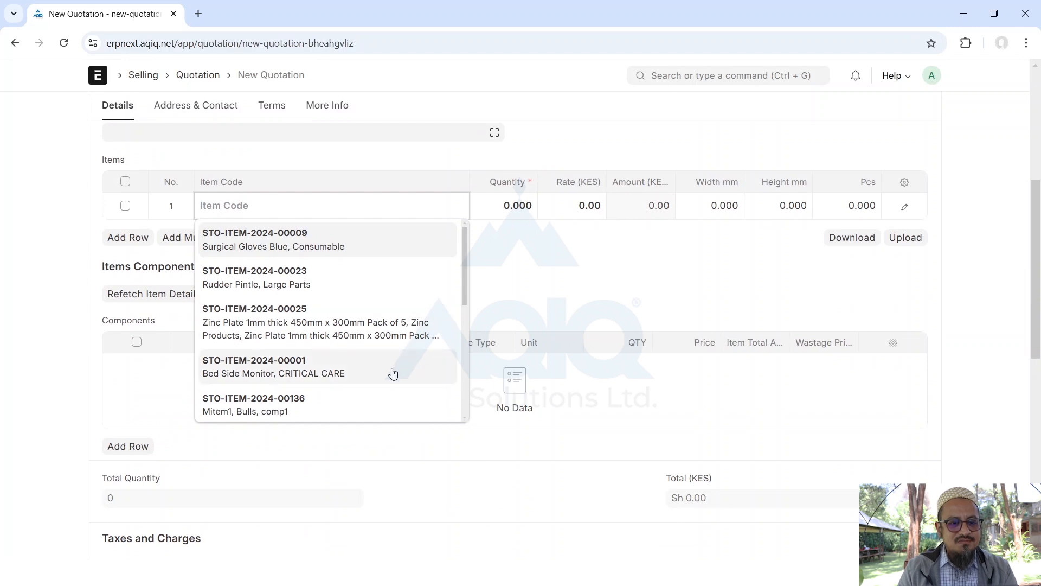
click(258, 375)
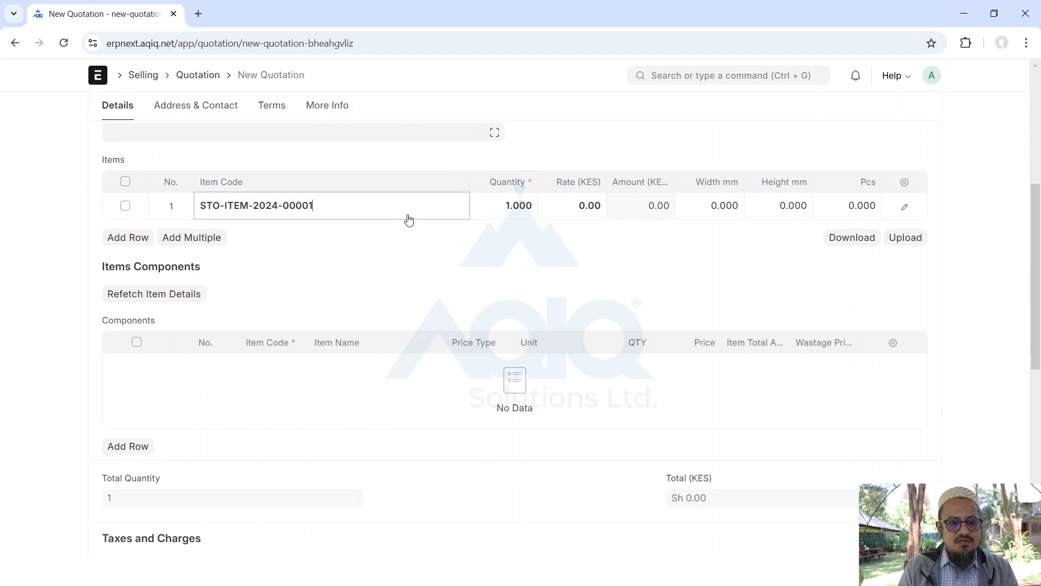
click(579, 213)
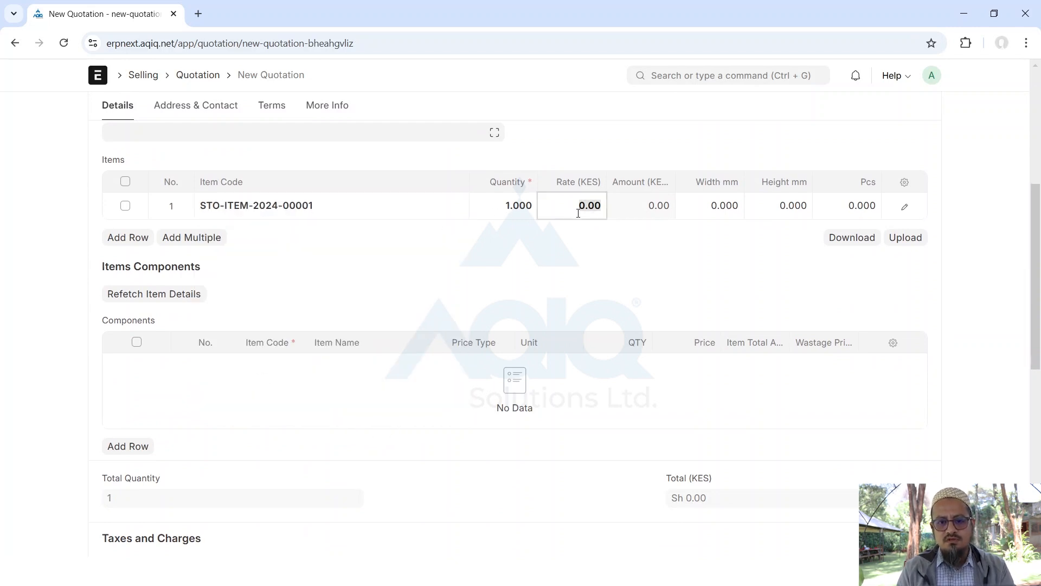
text(50000)
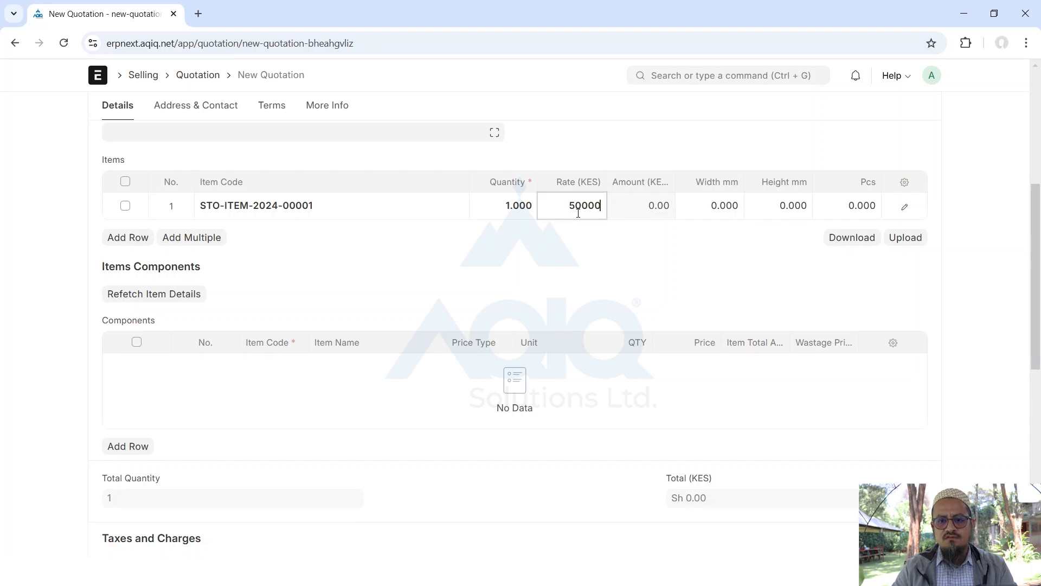
click(664, 265)
scroll(664, 264, up, 5)
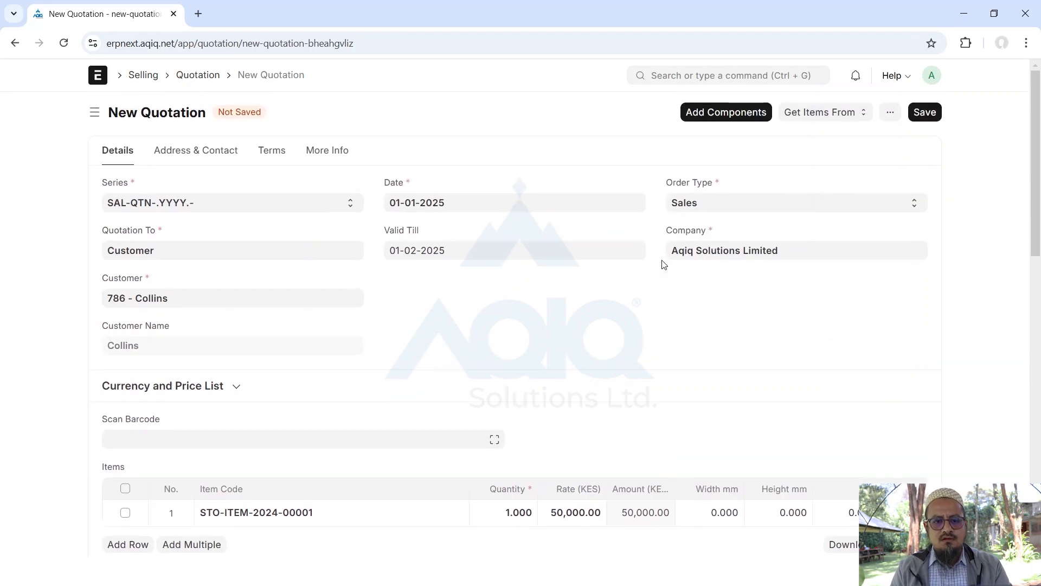
Save the quotation as a draft and try to add components without selecting an item row
click(931, 115)
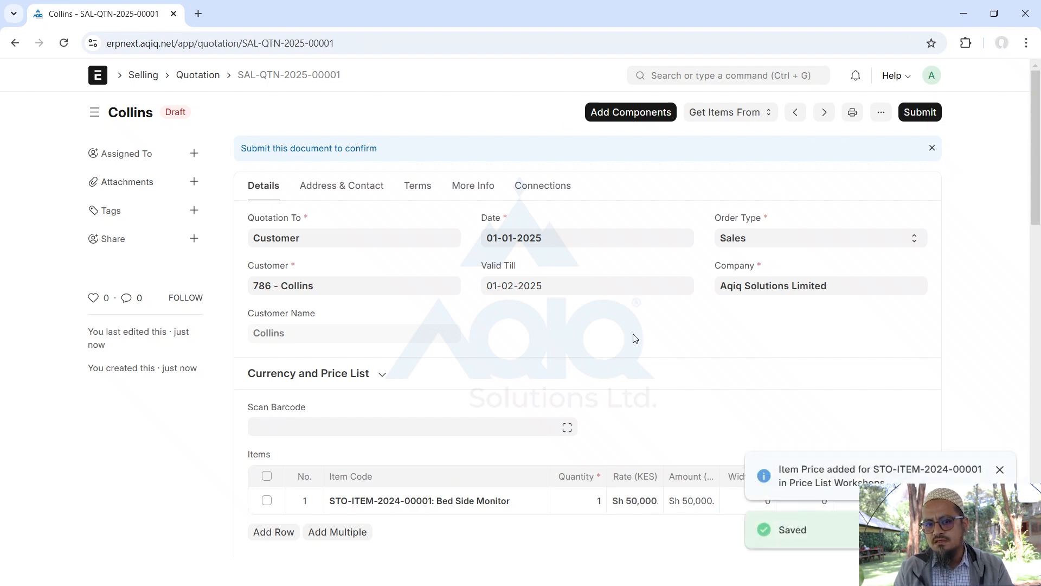
click(633, 122)
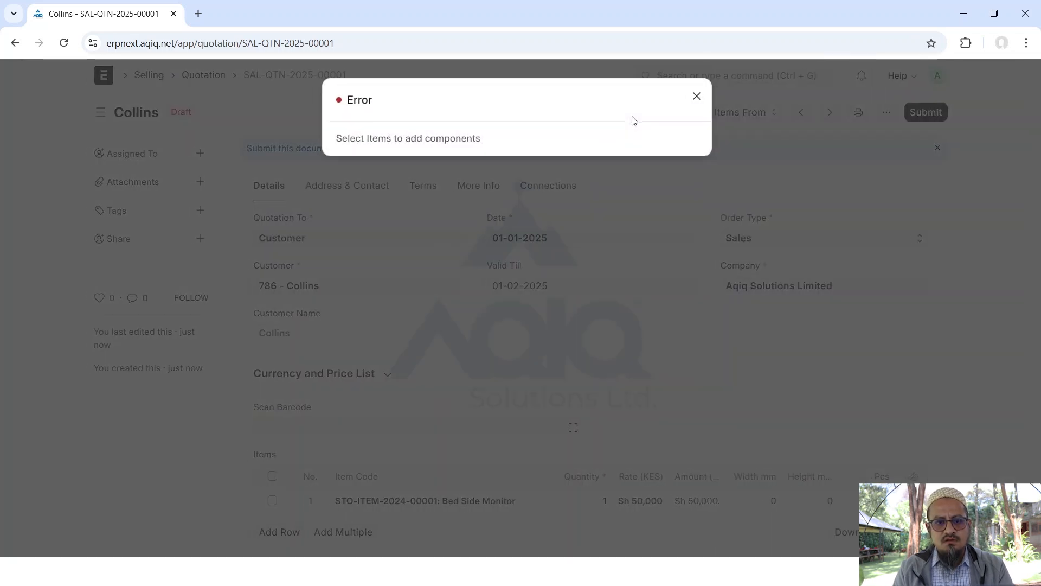
click(698, 98)
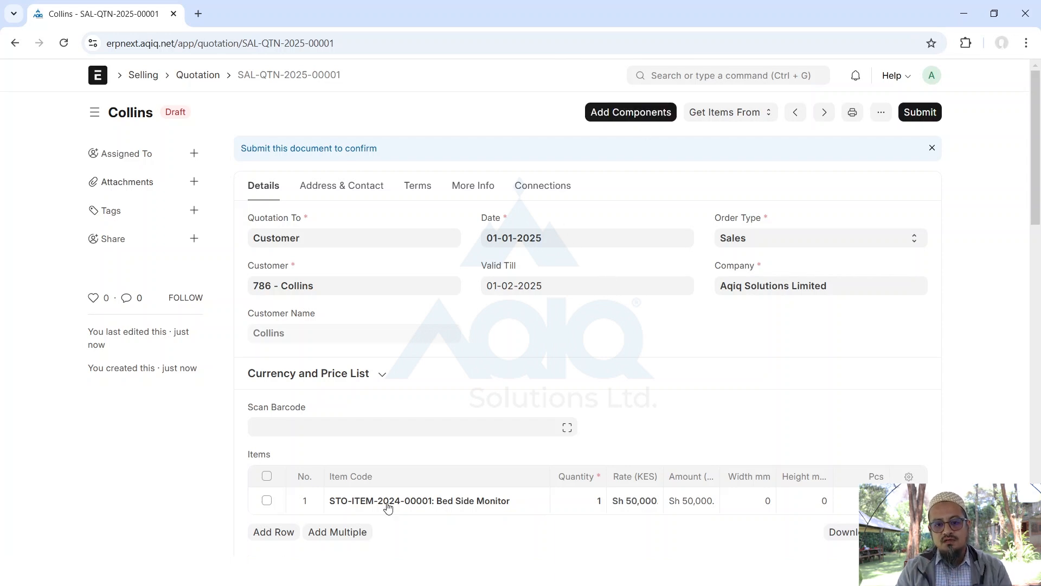
Check the saved quotation's item row and permanently submit the quotation
scroll(643, 454, down, 3)
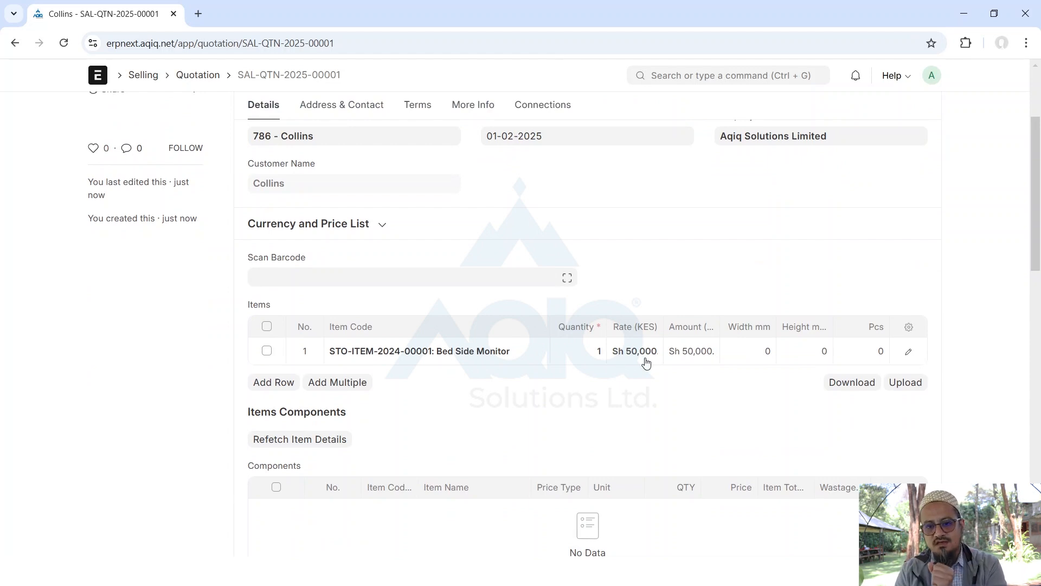
scroll(626, 370, up, 3)
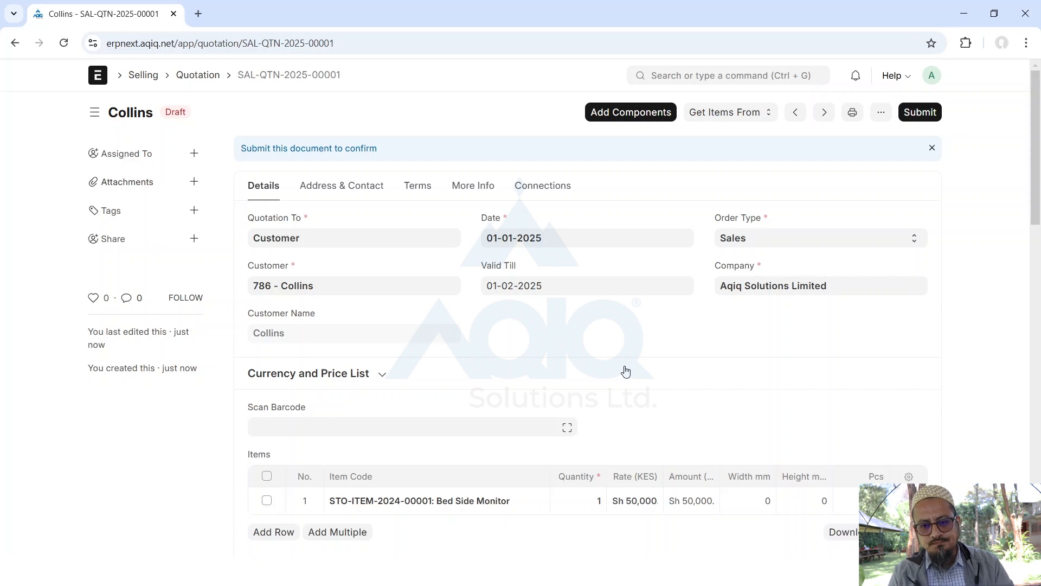
click(920, 112)
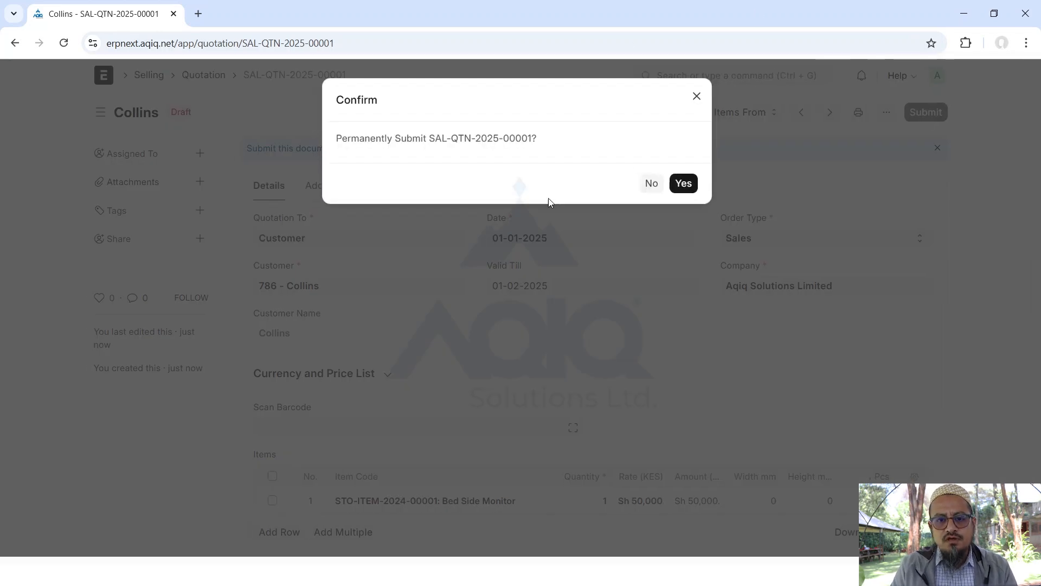
click(677, 189)
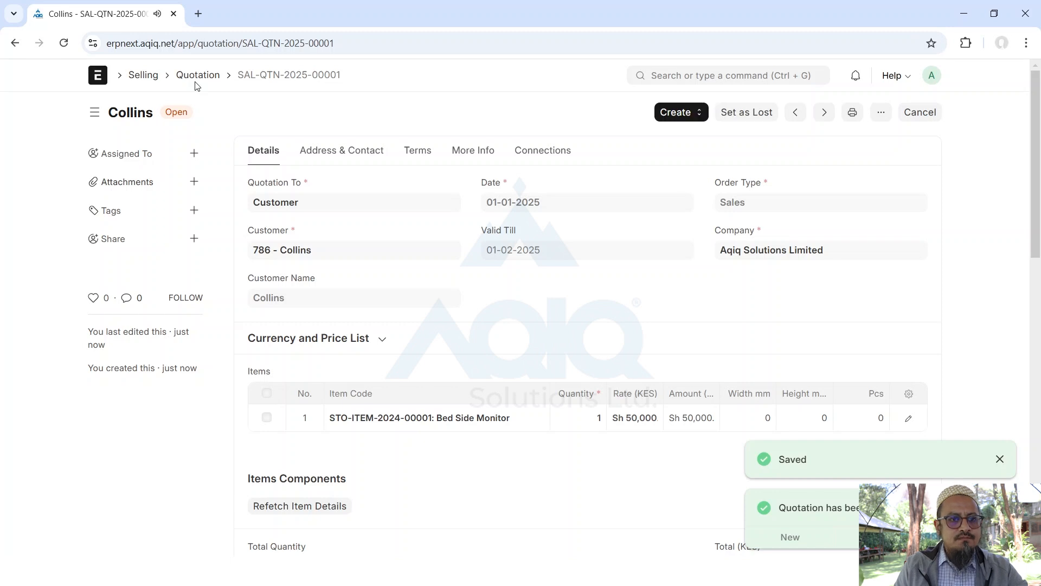
Open the submitted quotation's print preview and review it in the Sales Quotation print format
click(852, 112)
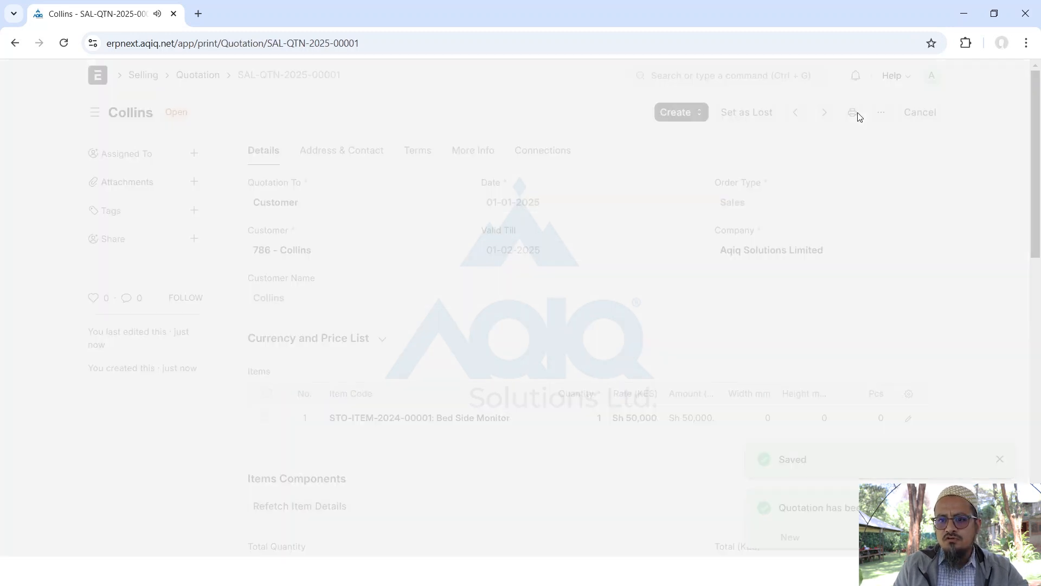
click(127, 164)
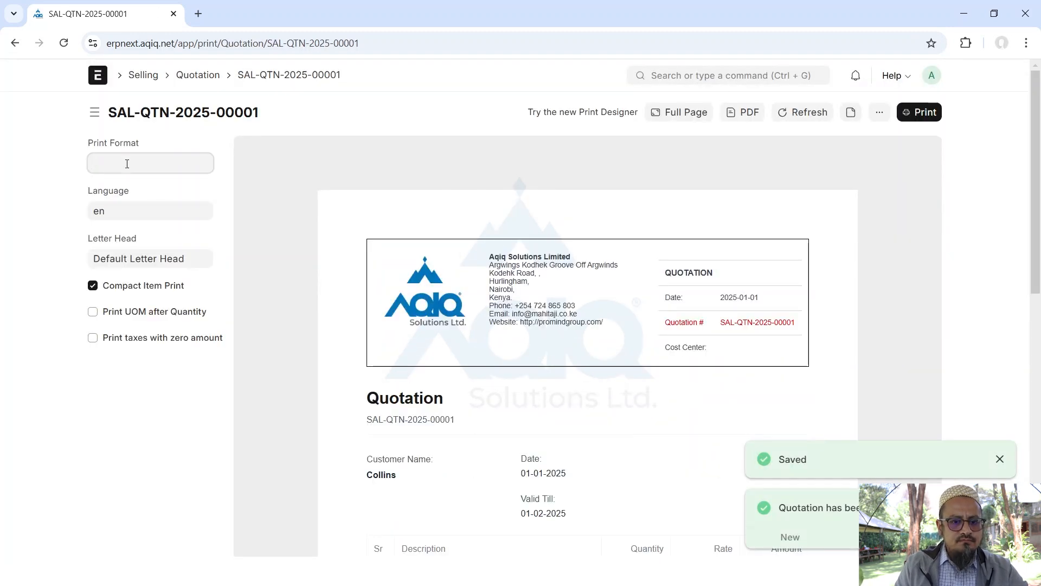
click(128, 209)
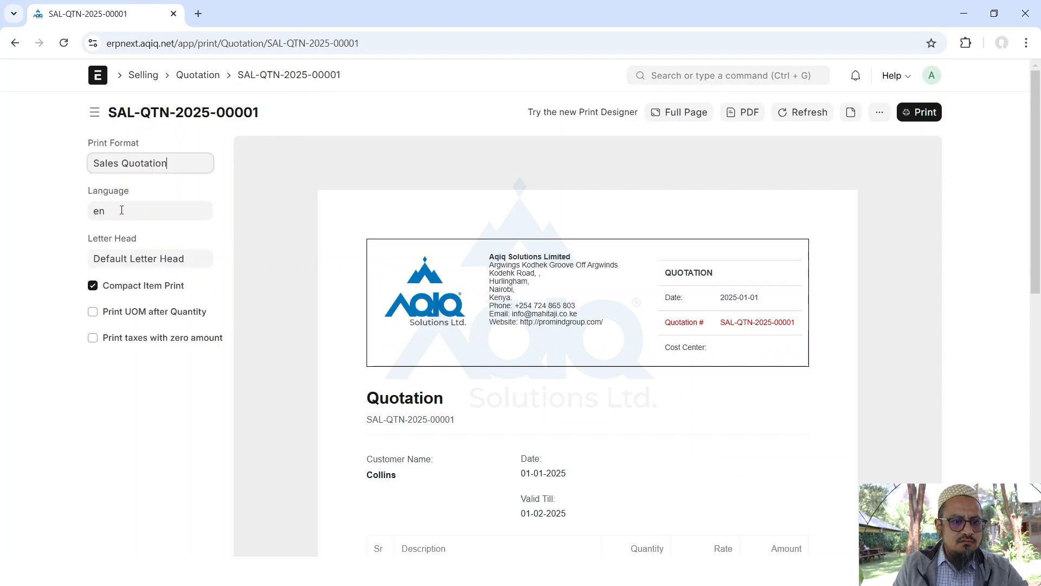
scroll(662, 397, down, 5)
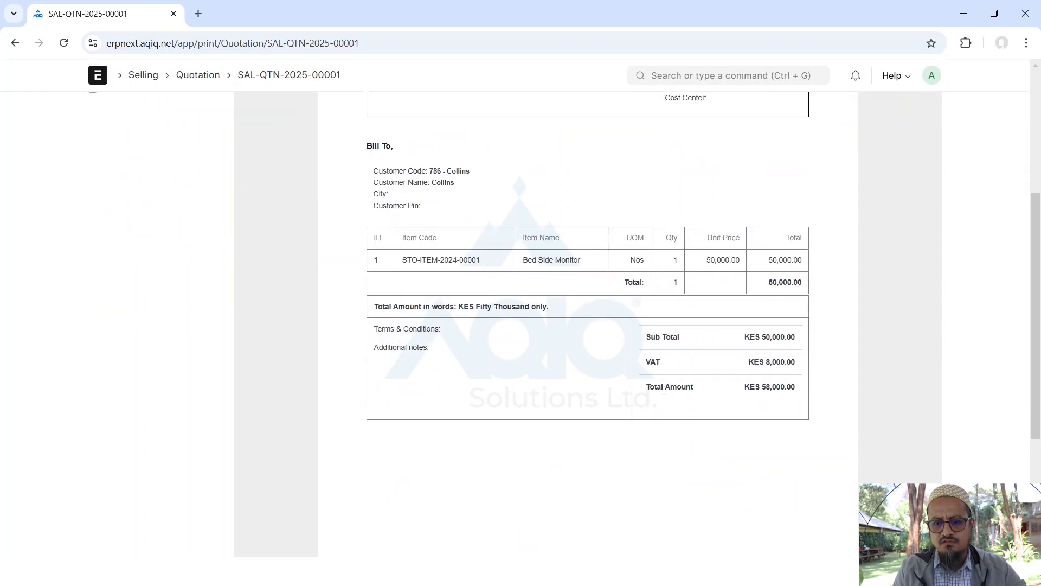
scroll(664, 388, up, 5)
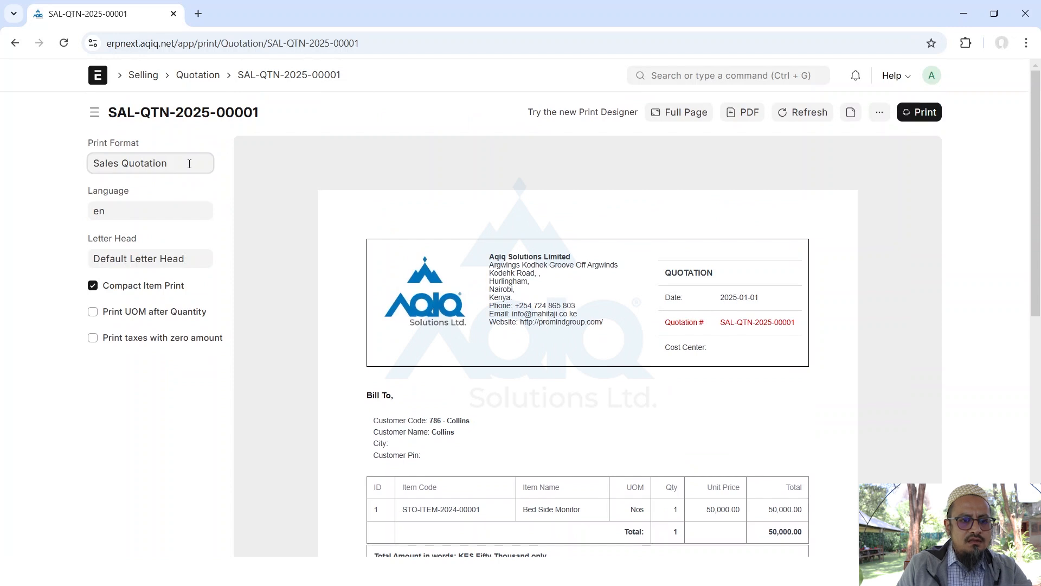
Switch the print format to Quotation and examine the full printed page
key(ctrl+a)
key(BackSpace)
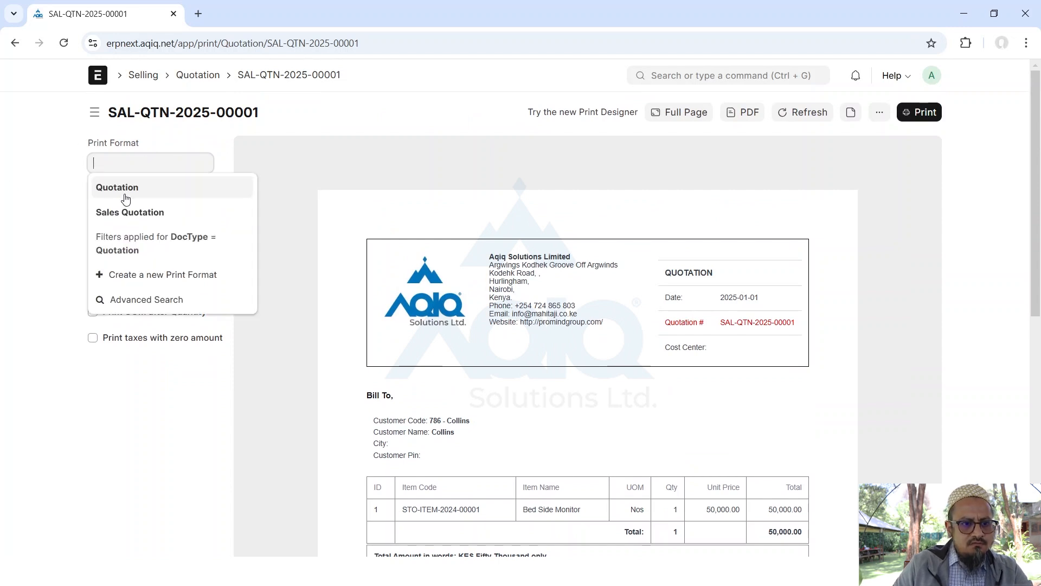
click(121, 186)
scroll(668, 383, down, 5)
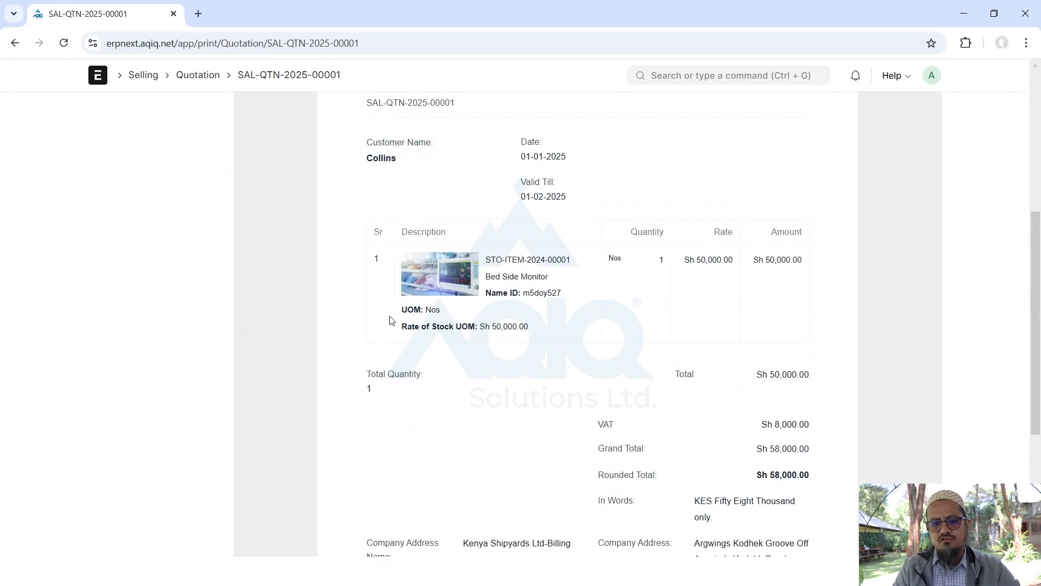
scroll(390, 320, down, 4)
scroll(390, 320, up, 10)
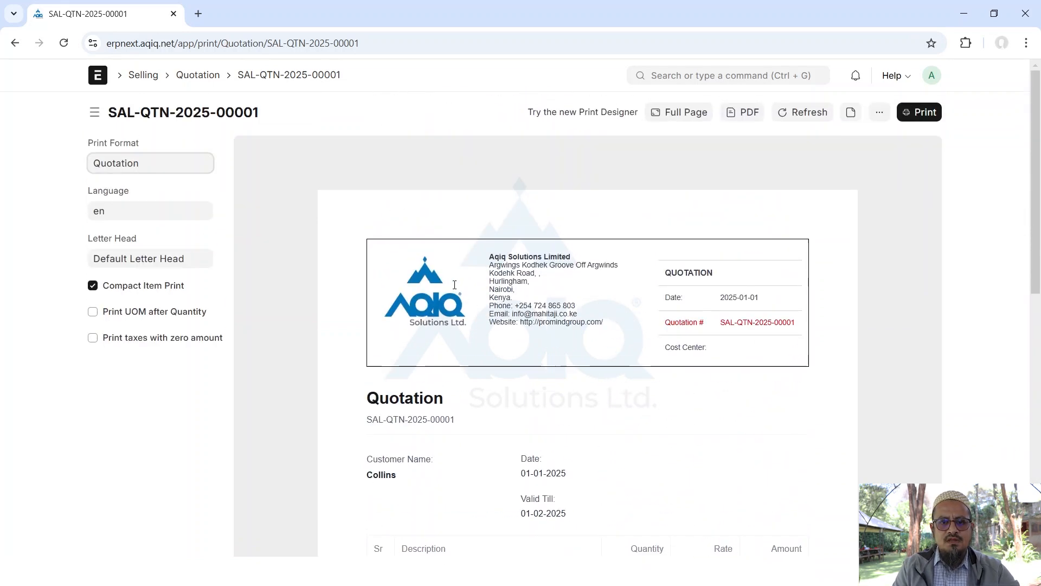
Return to the Quotation list and reopen the newly submitted quotation
click(186, 80)
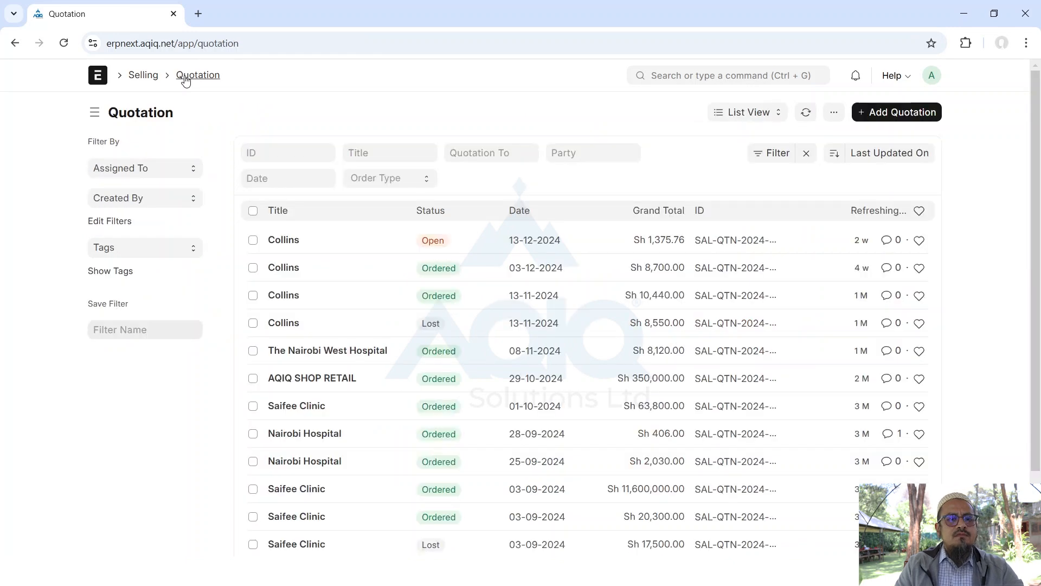
click(277, 242)
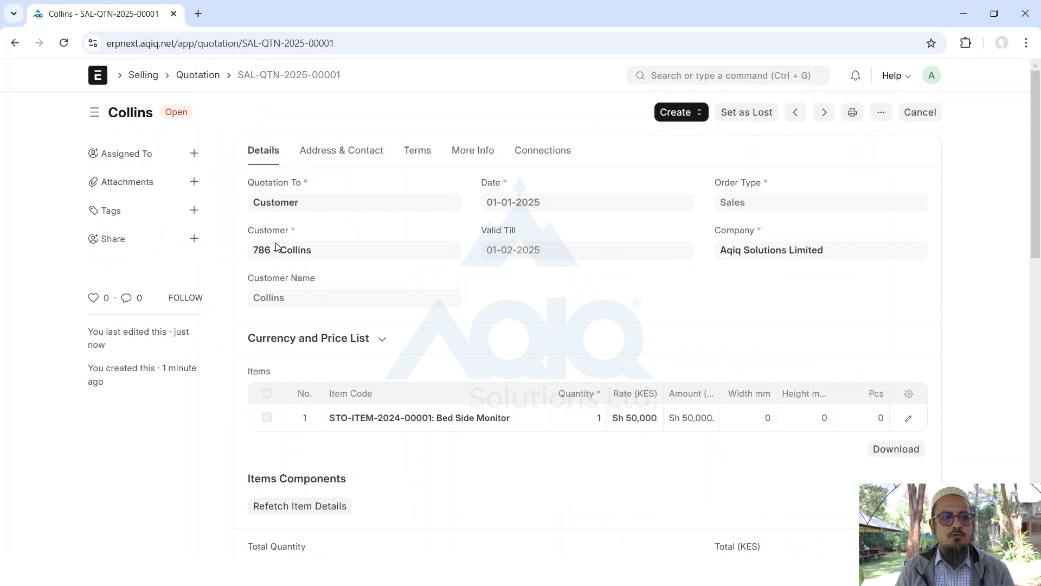
Check the submitted quotation's status in the Quotation list and open the entry dated 01-01-2025
click(200, 76)
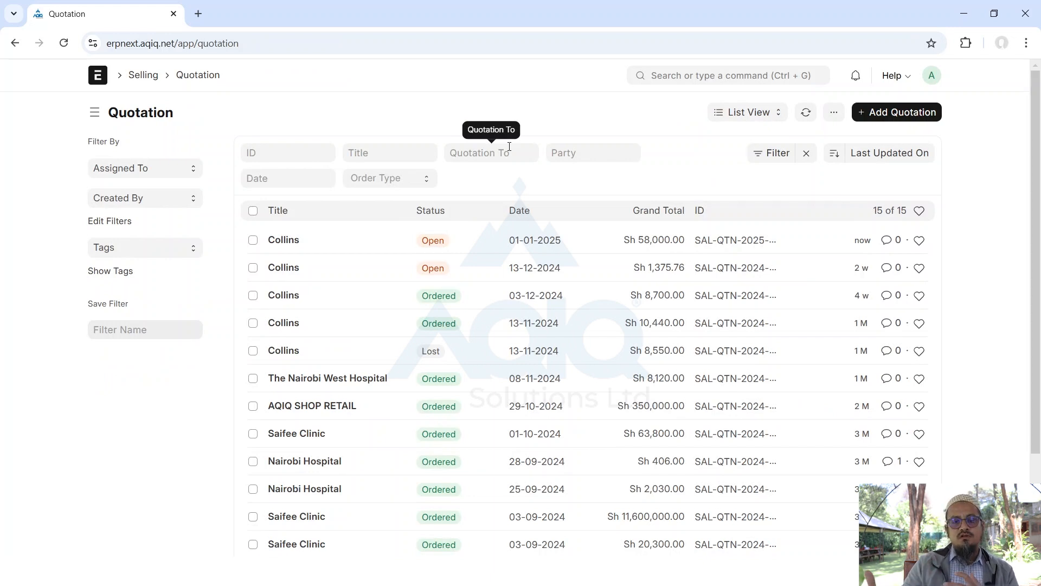
click(283, 240)
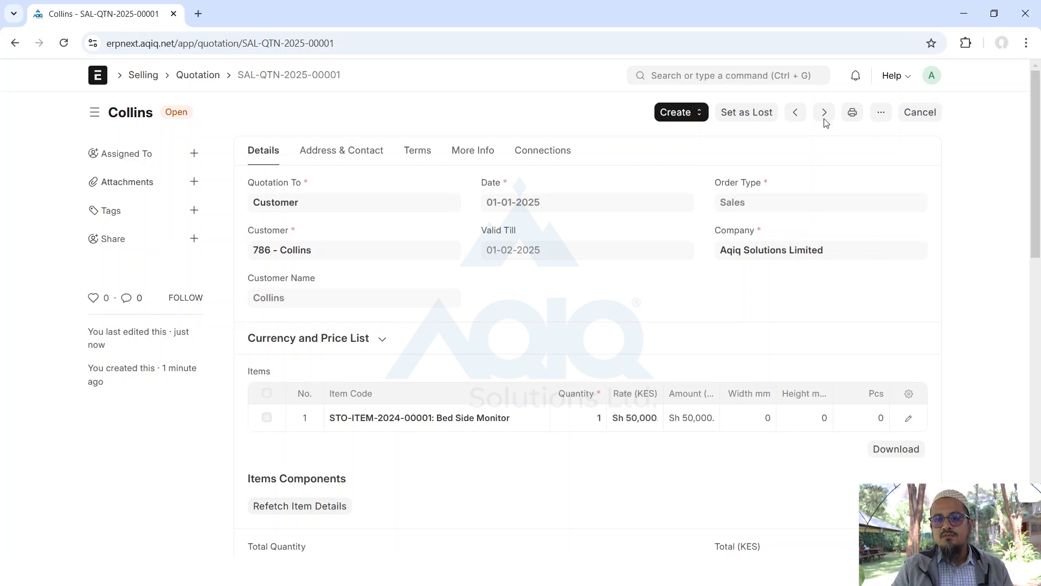
Try out the Set as Lost form with the lost reason "Not Interested now" and dismiss it without declaring the quotation lost
click(759, 114)
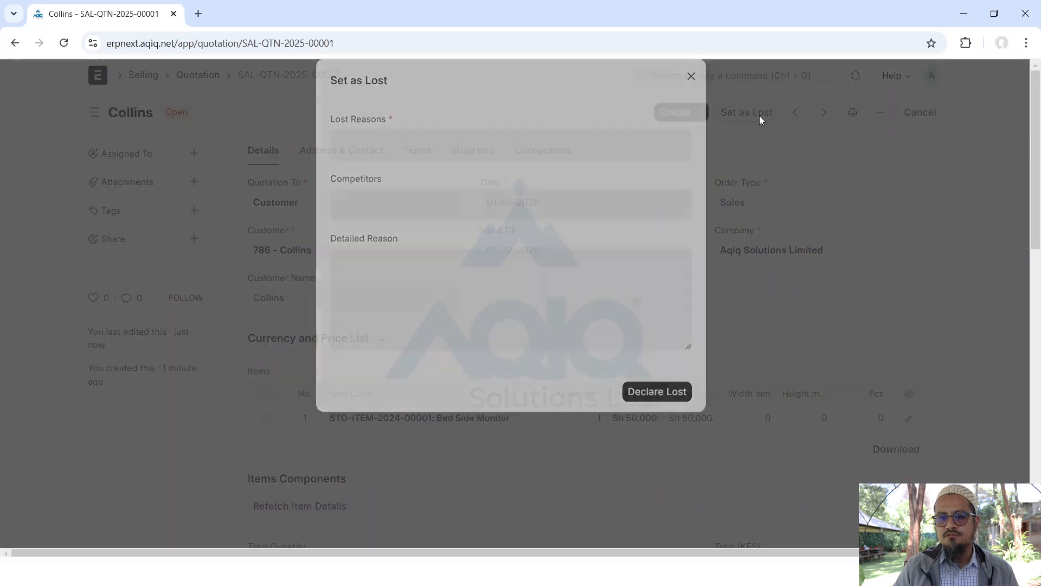
click(365, 163)
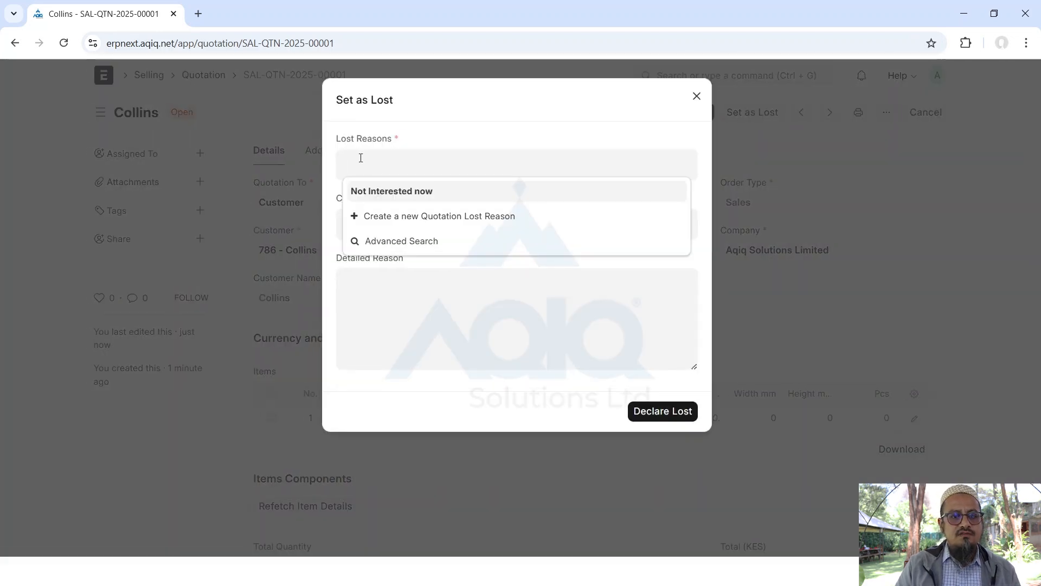
click(385, 190)
click(386, 186)
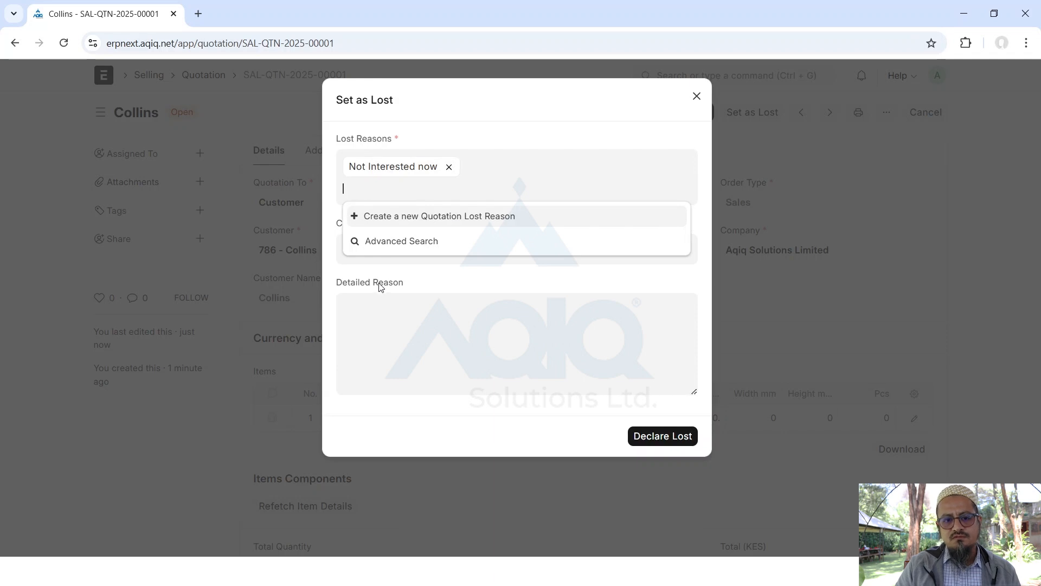
click(404, 284)
click(363, 242)
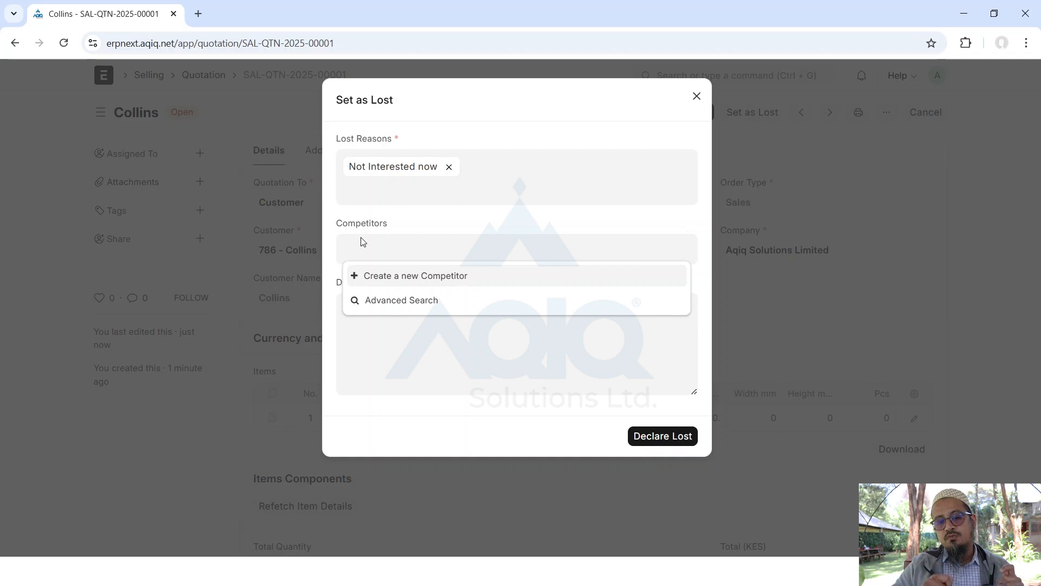
click(408, 242)
click(341, 319)
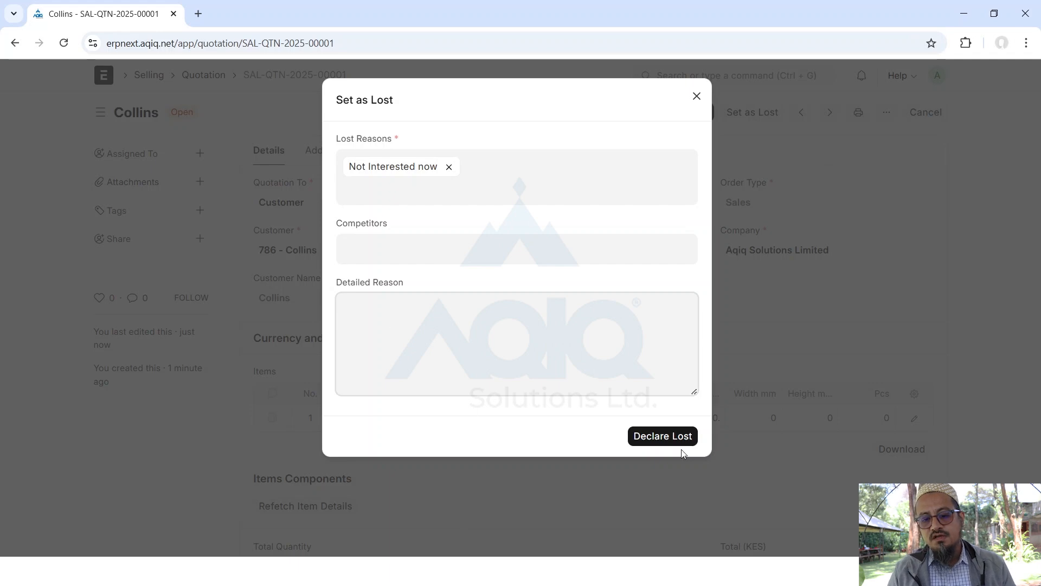
click(695, 98)
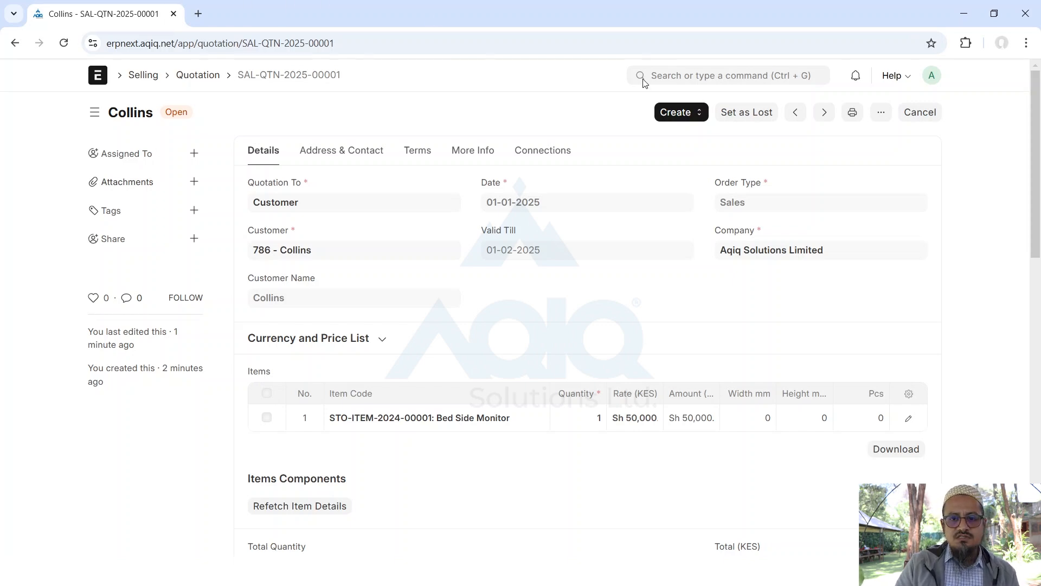
Create a sales order from the quotation and assign it to project PROJ-0001
click(679, 115)
click(692, 137)
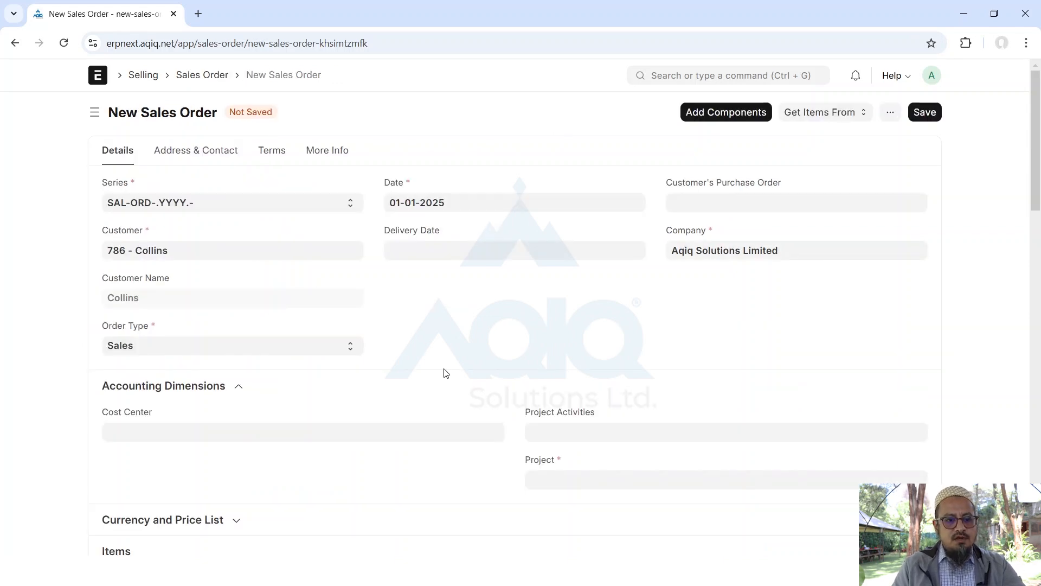
scroll(445, 373, down, 3)
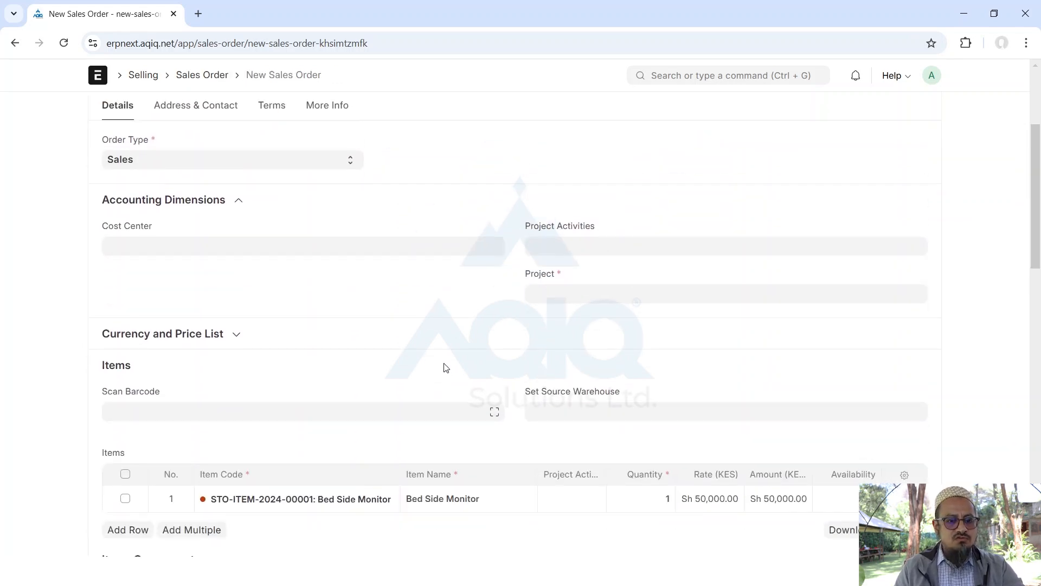
scroll(444, 367, down, 3)
scroll(444, 365, up, 5)
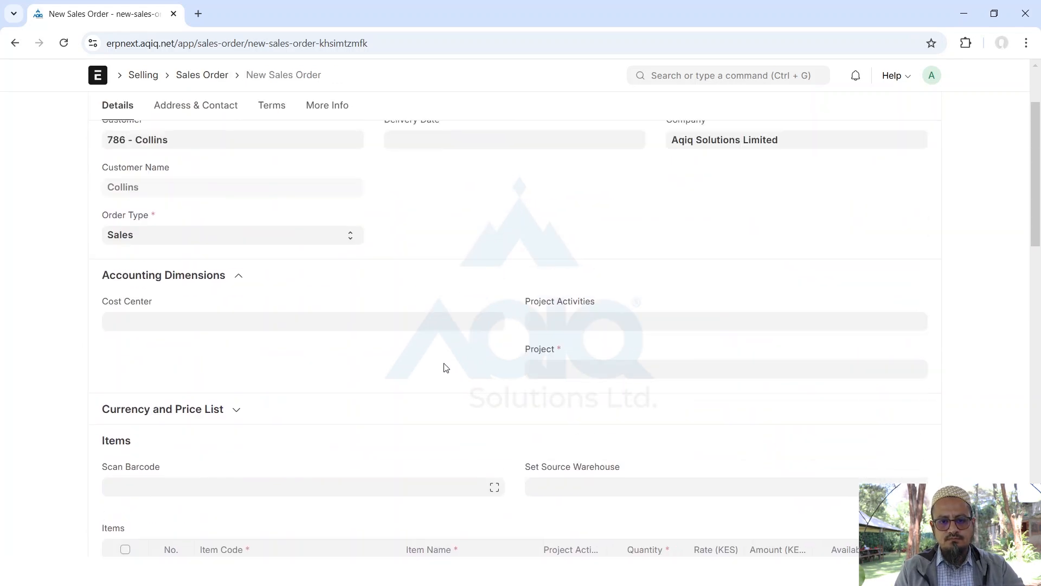
click(540, 369)
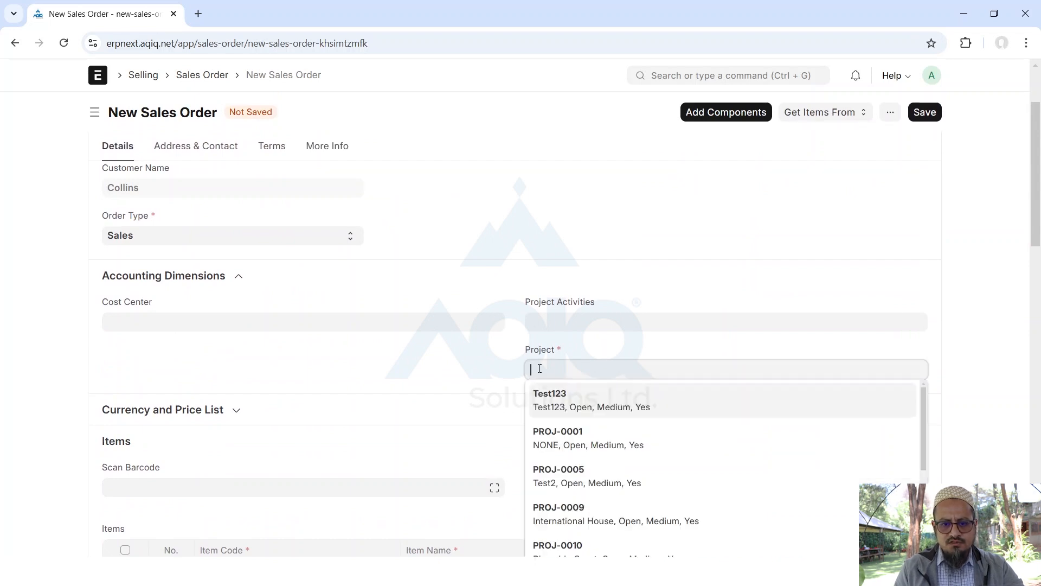
click(598, 459)
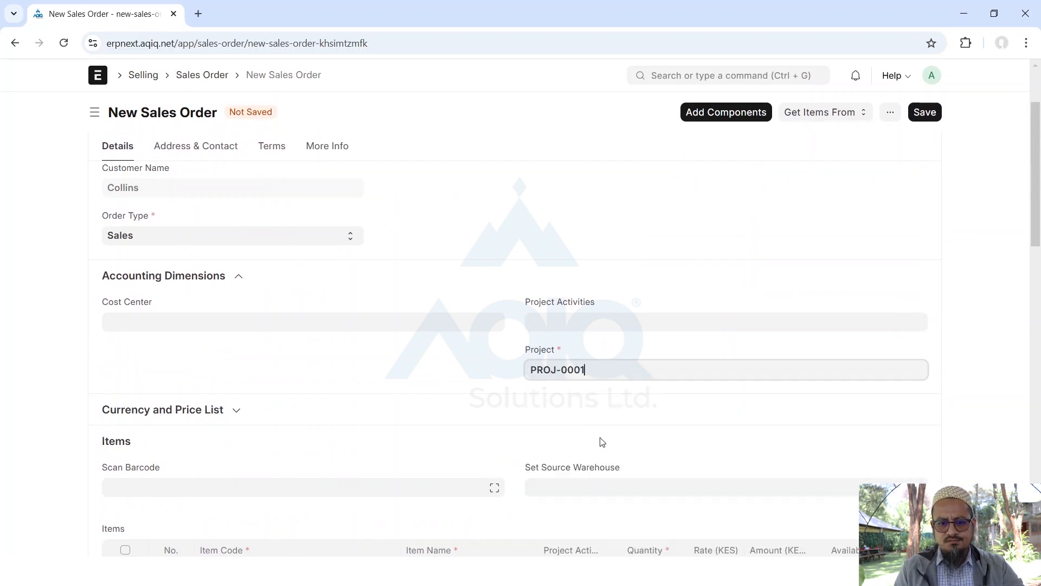
Set the sales order's delivery date to 01-01-2025
scroll(404, 294, up, 2)
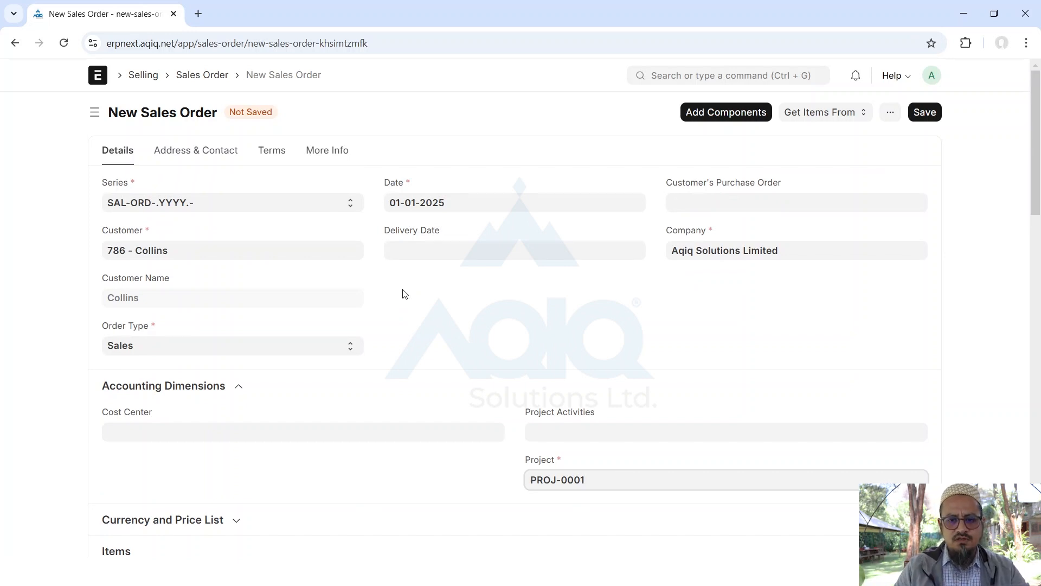
click(404, 254)
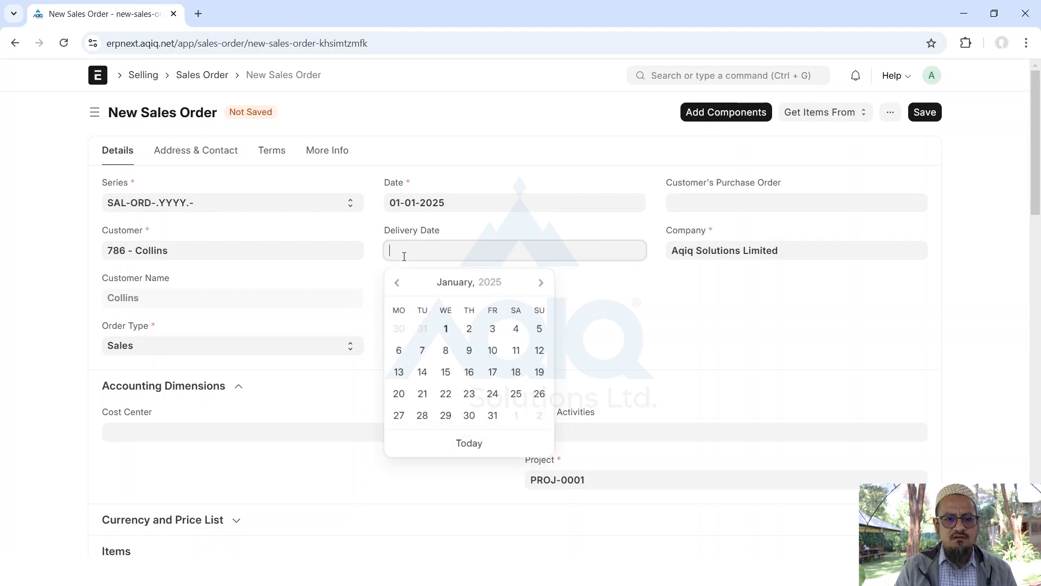
click(446, 329)
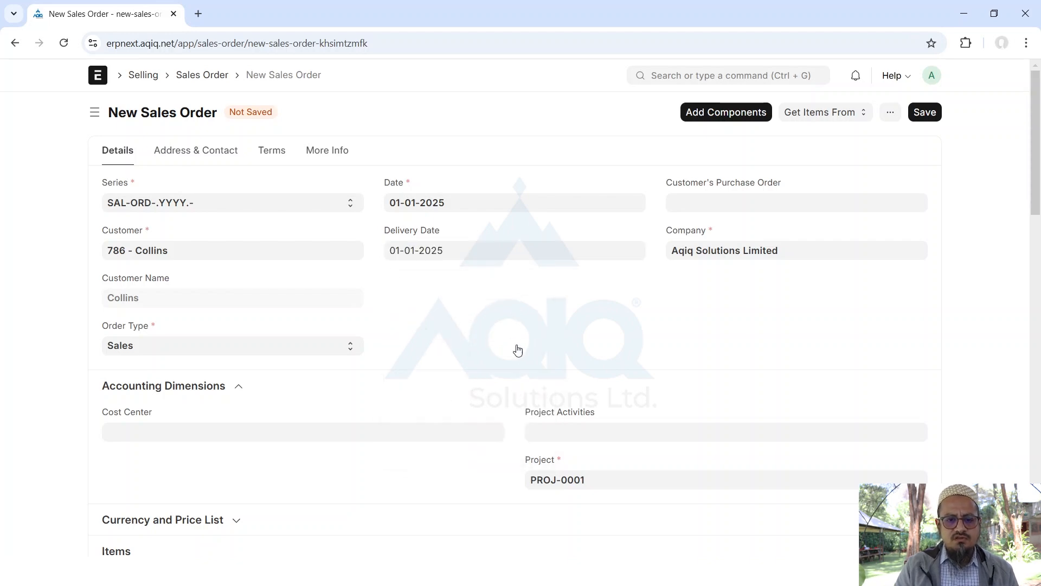
Check the sales order's item row, save the order and permanently submit it
scroll(518, 350, down, 7)
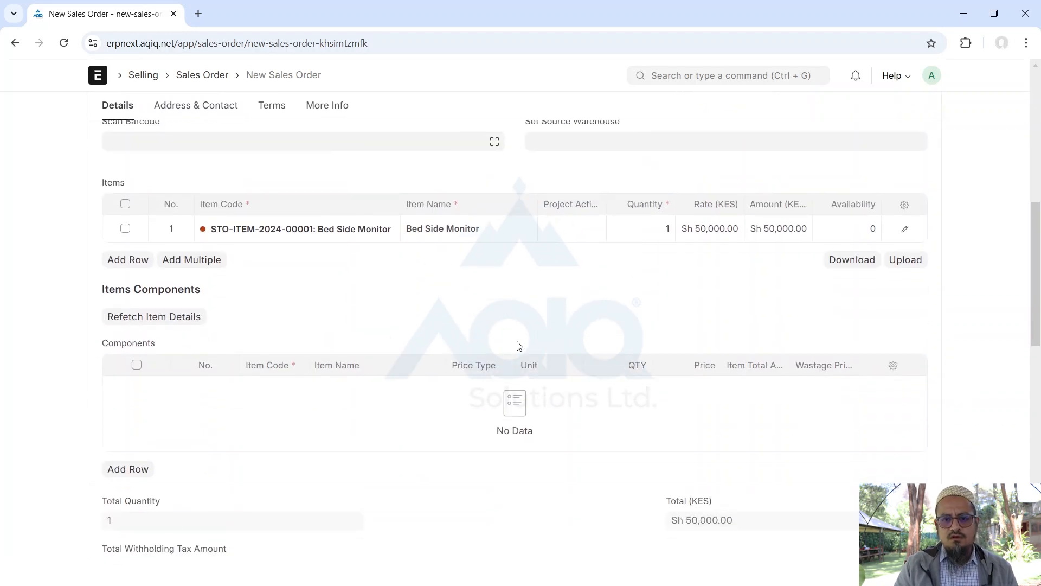
scroll(695, 262, down, 1)
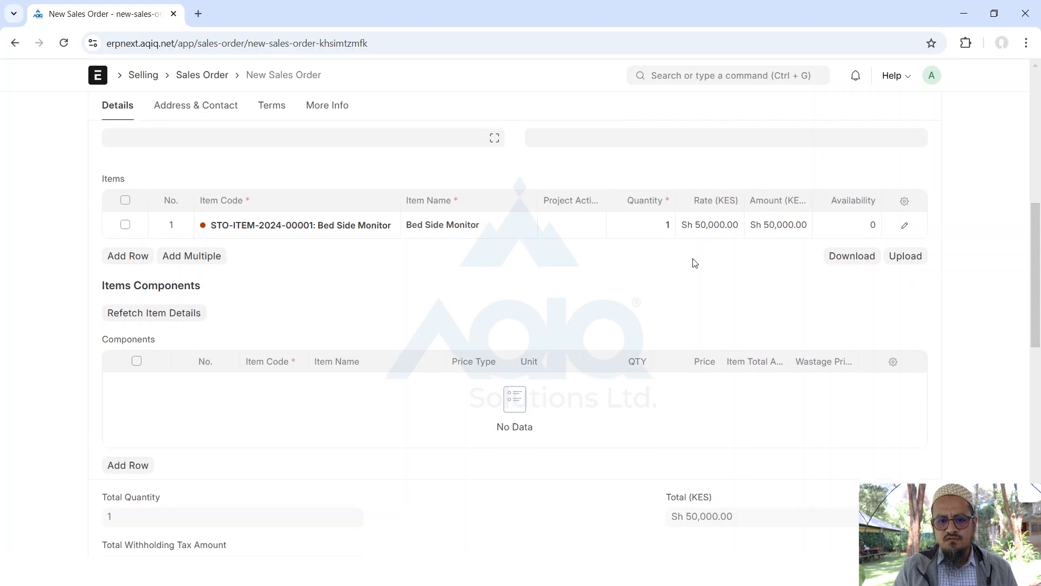
scroll(695, 263, down, 11)
scroll(695, 263, up, 18)
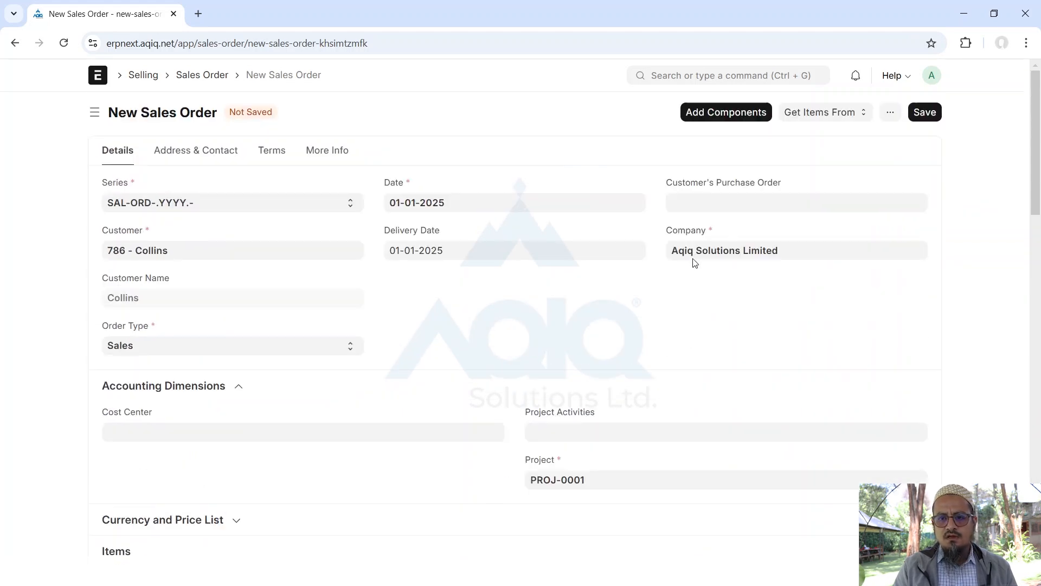
click(924, 112)
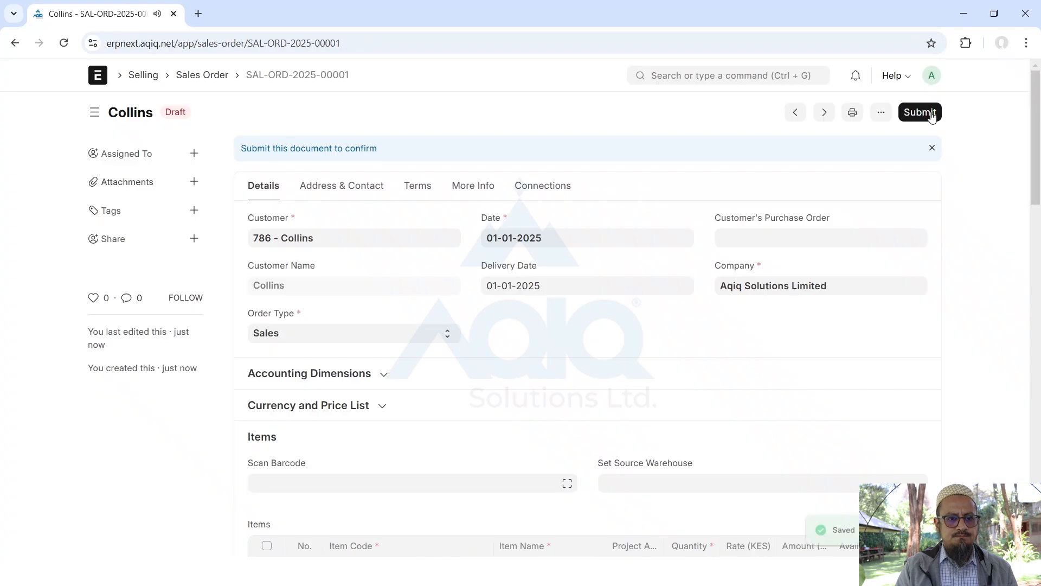
click(913, 114)
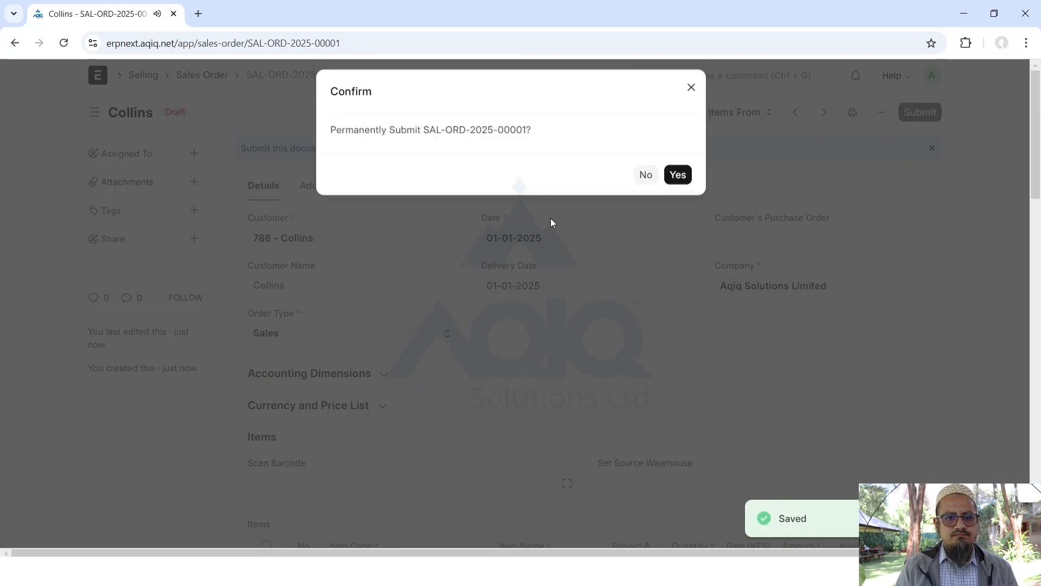
click(683, 184)
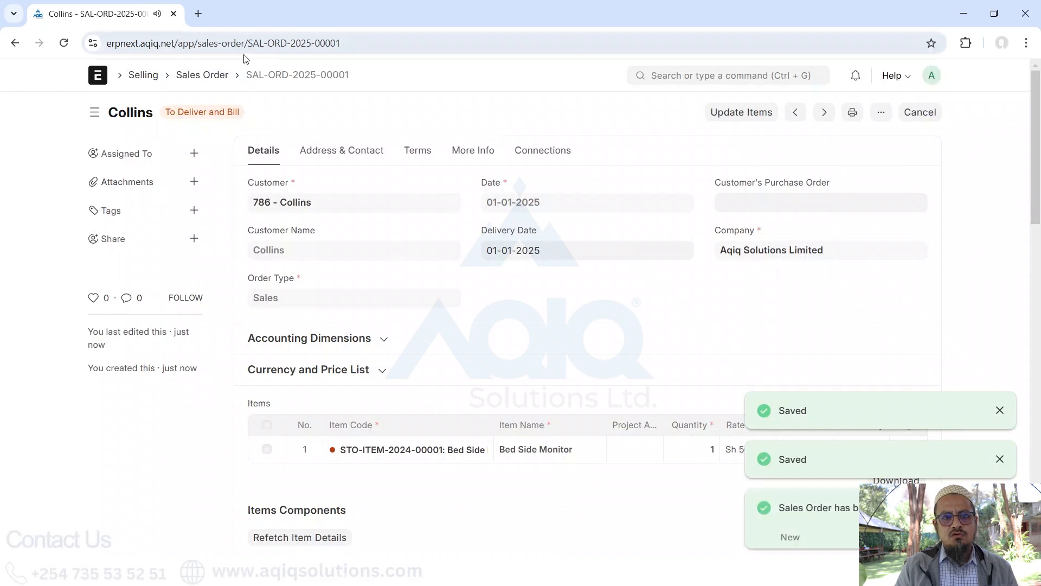
View the new order in the Sales Order list and go to the Quotation list by searching for "quot"
click(202, 76)
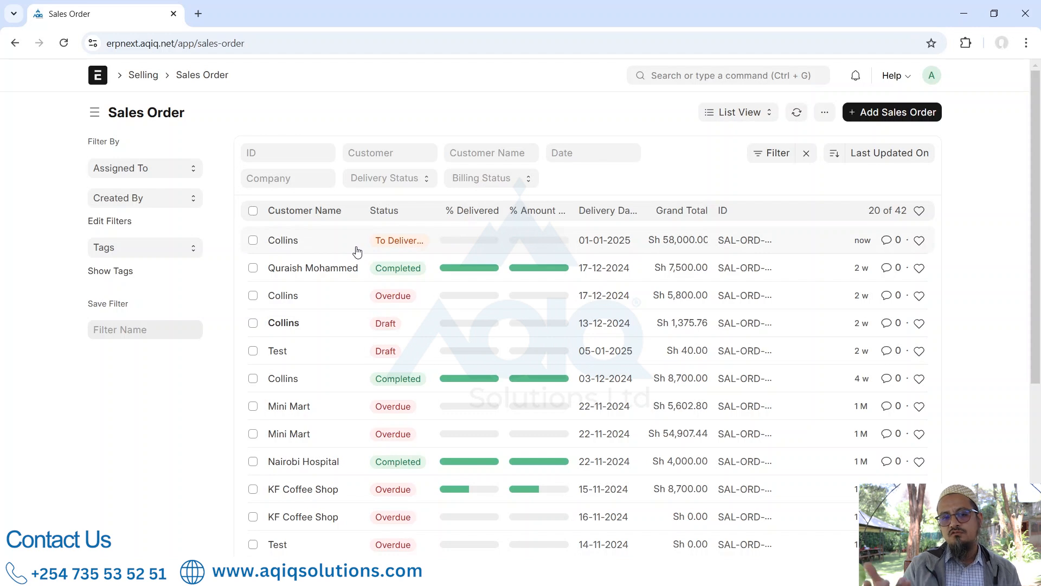
click(658, 75)
text(sa)
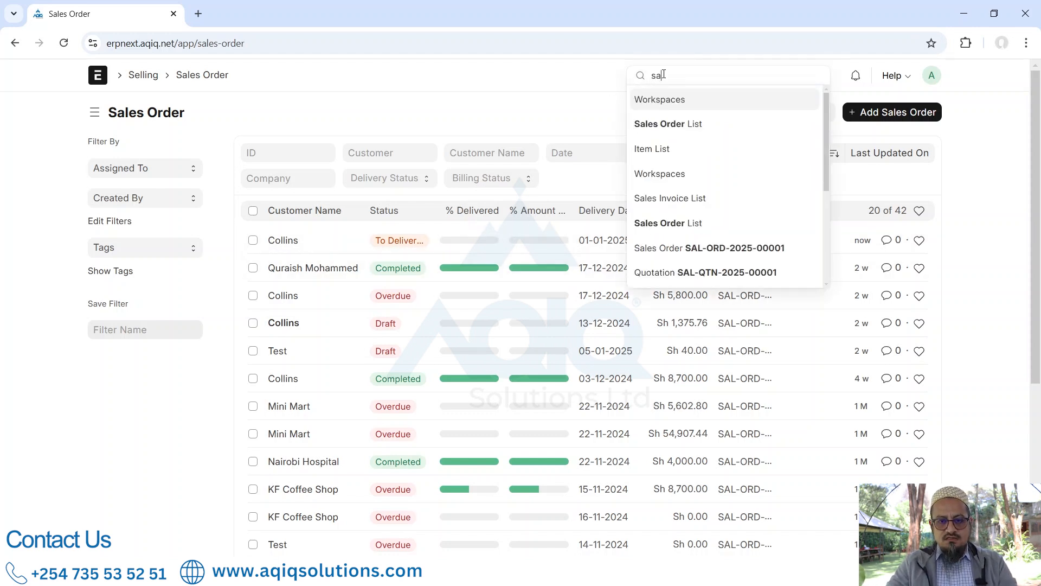
key(BackSpace)
text(q)
text(uot)
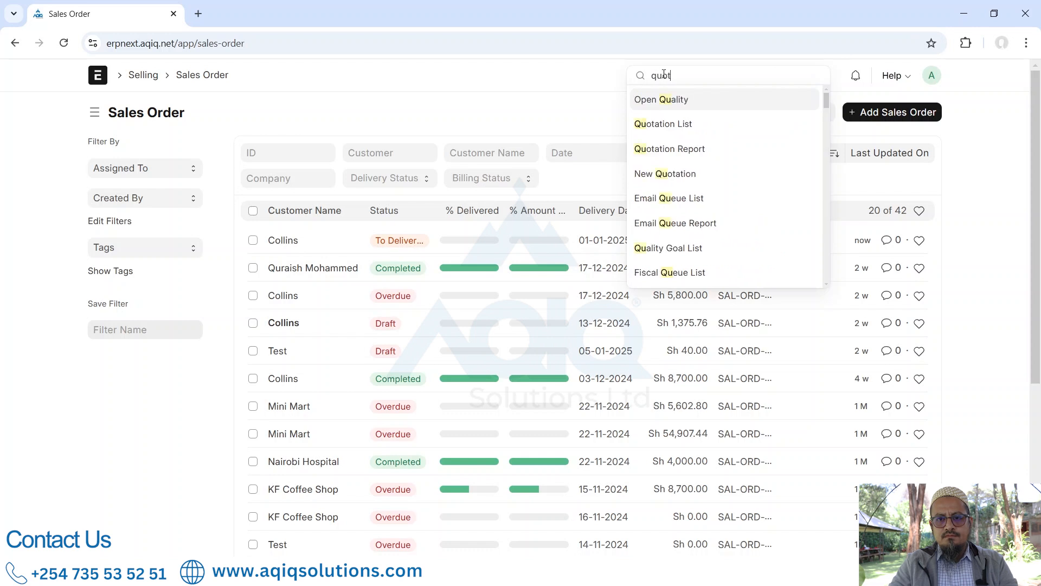
click(658, 101)
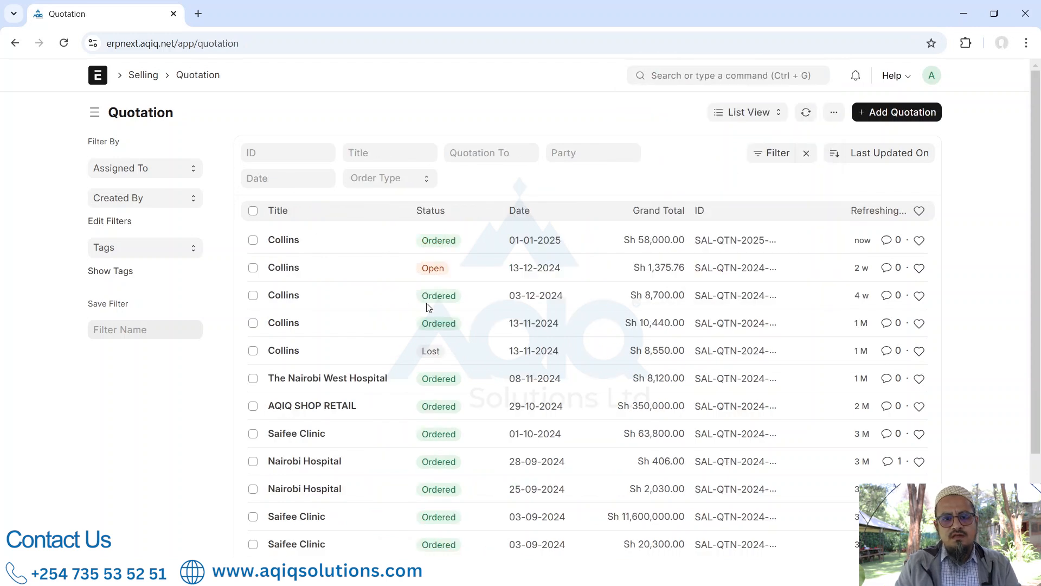
click(440, 240)
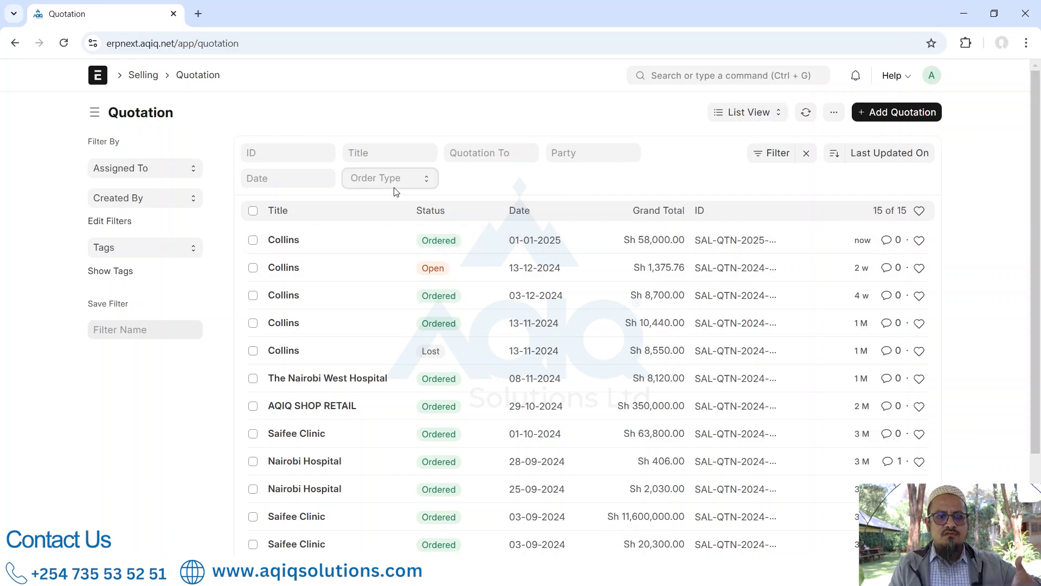
click(301, 172)
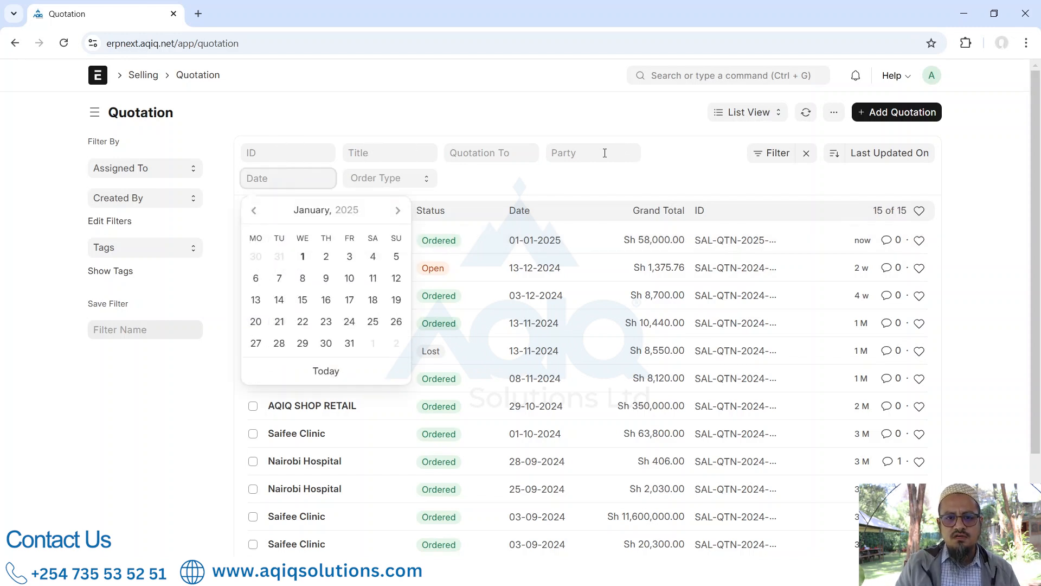
click(488, 183)
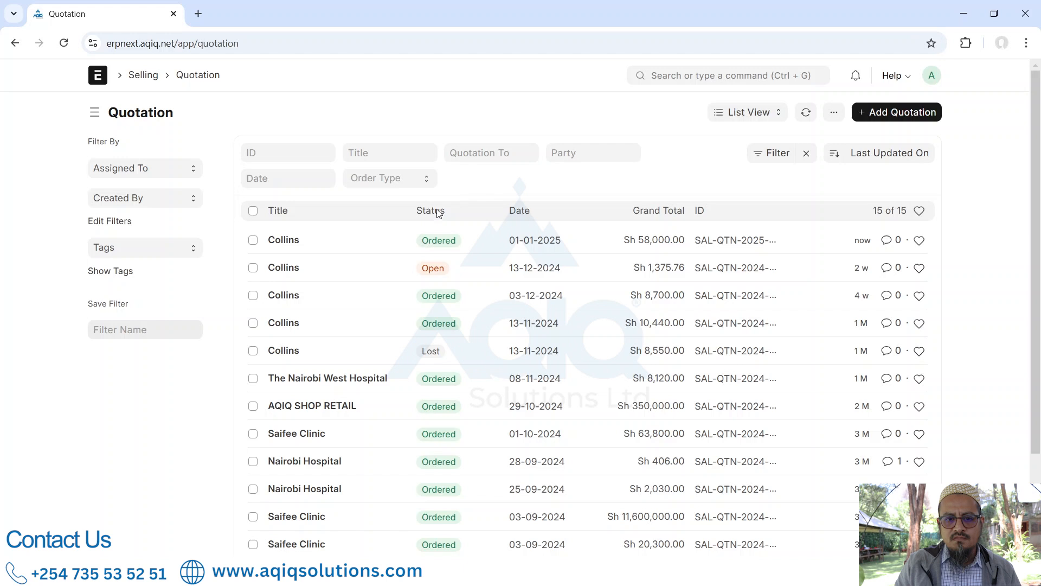
Filter the Quotation list first by Open status and next by Lost status, clearing each filter after viewing
click(433, 269)
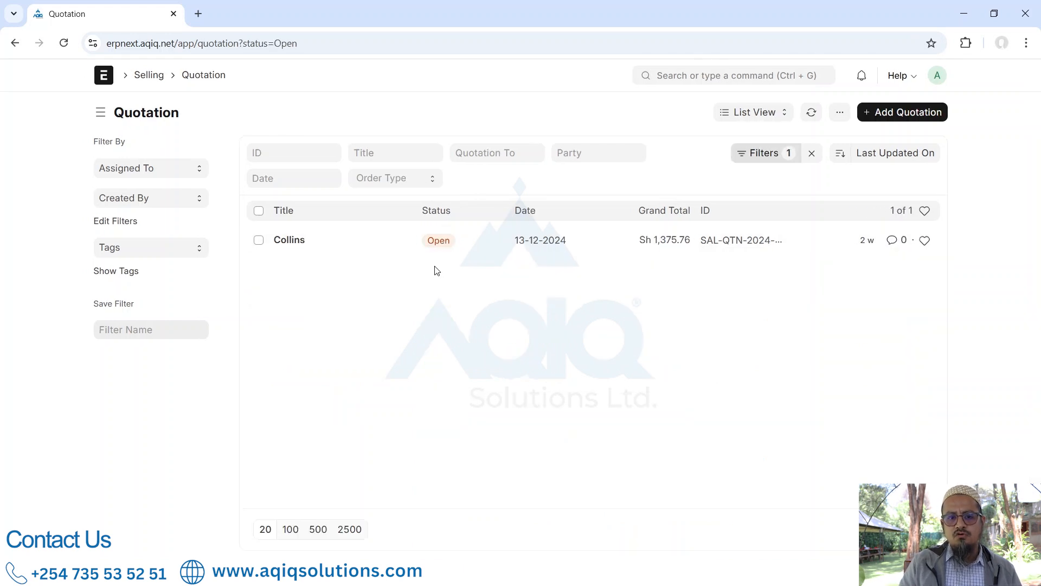
click(811, 153)
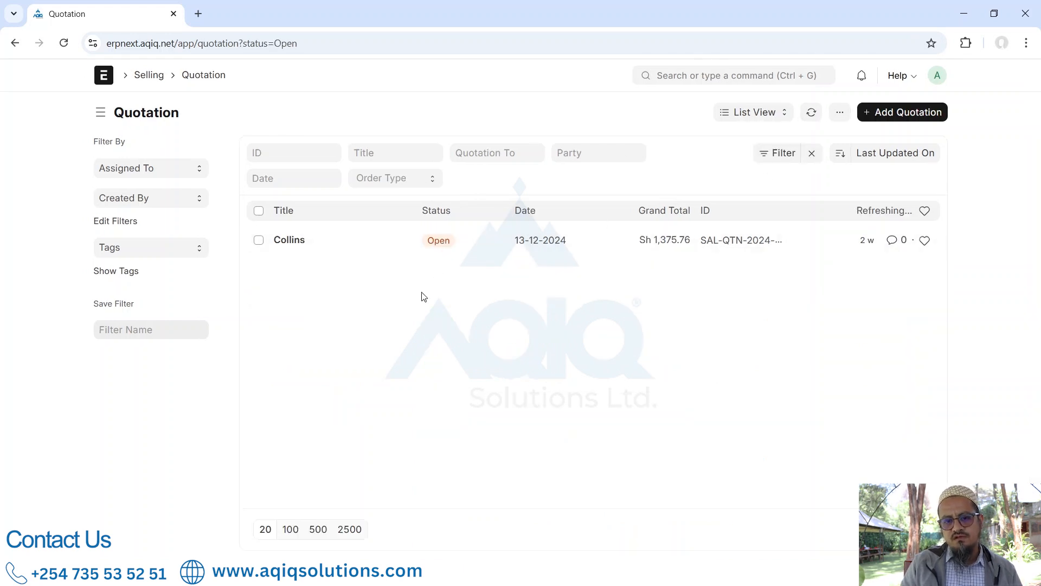
click(433, 351)
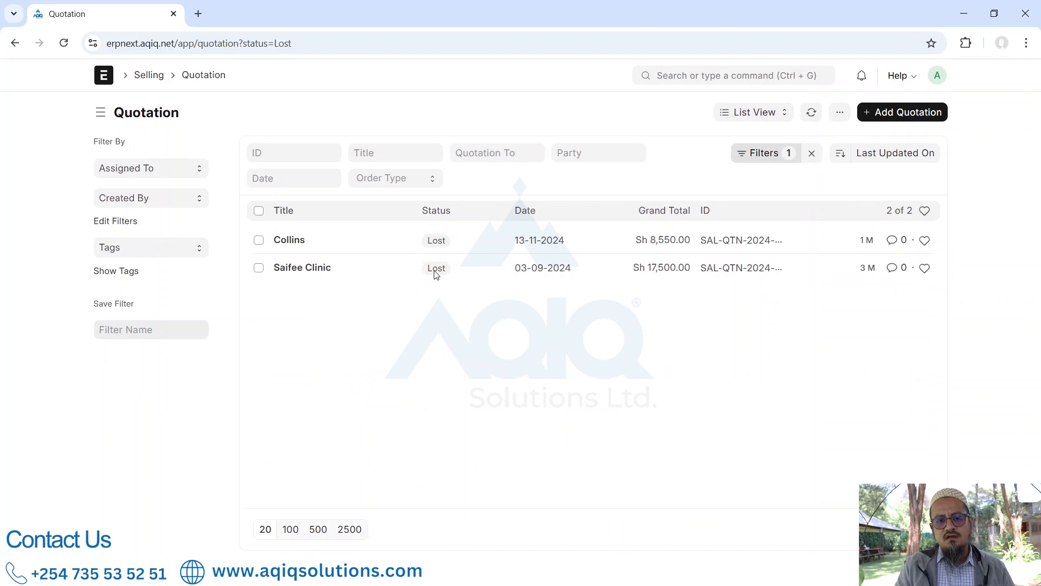
click(811, 153)
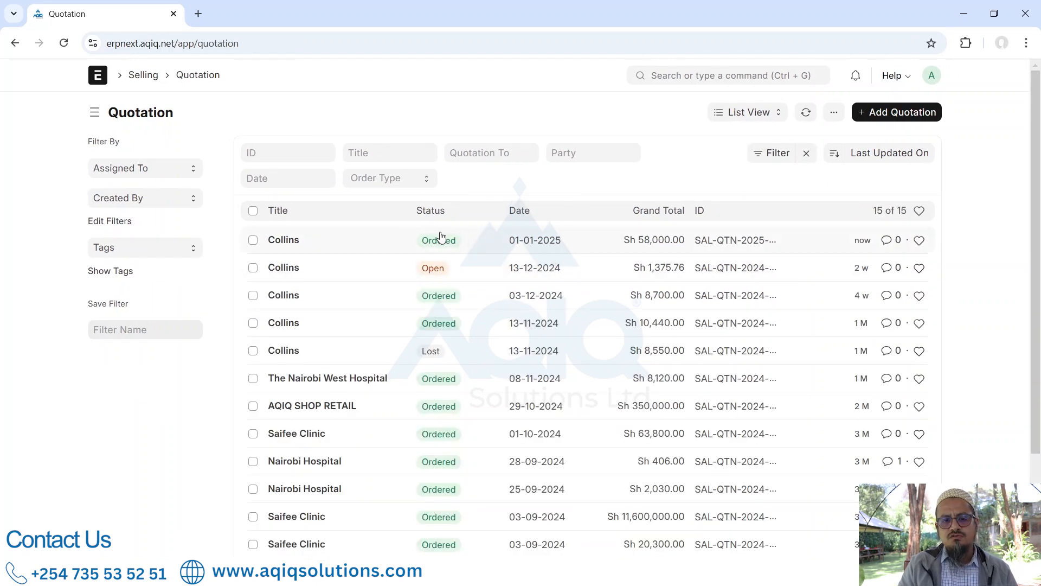
Filter the Quotation list by Ordered status and look through the matching quotations
click(437, 241)
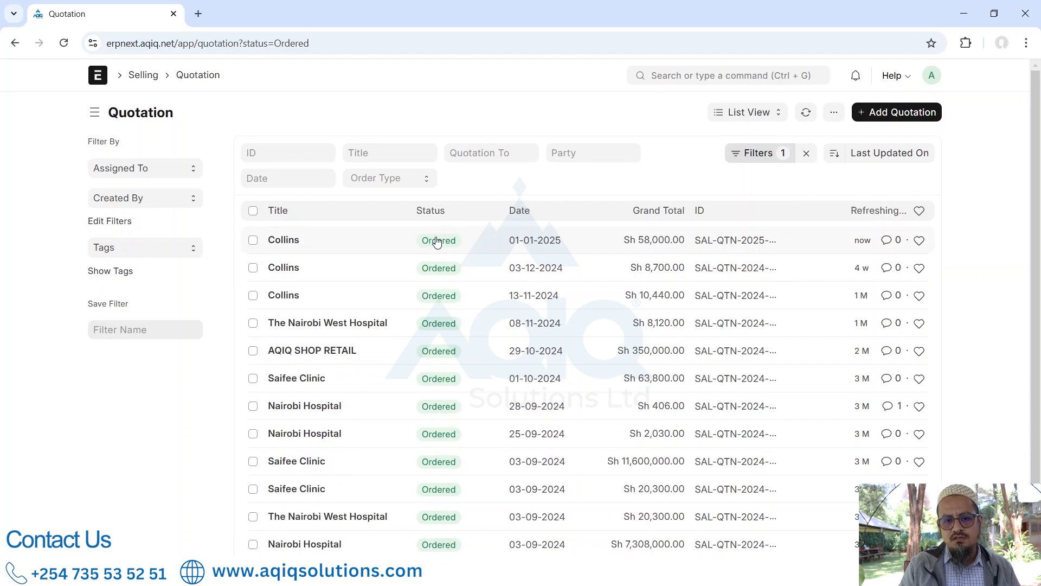
scroll(501, 284, down, 1)
scroll(501, 284, up, 1)
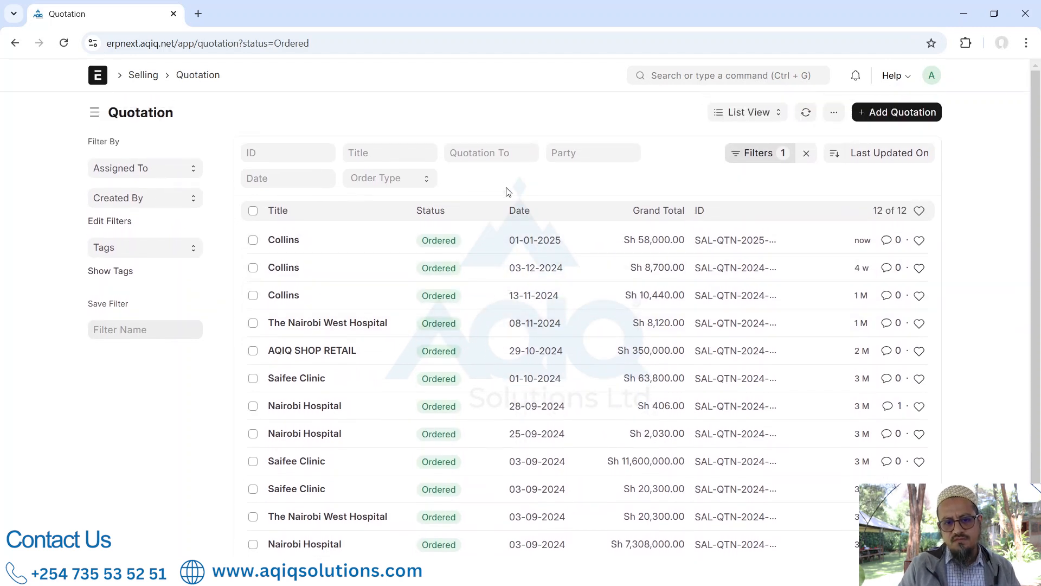
Clear the Ordered filter, find the Sales Order list by searching for "sales or", and open the order dated 01-01-2025
click(807, 153)
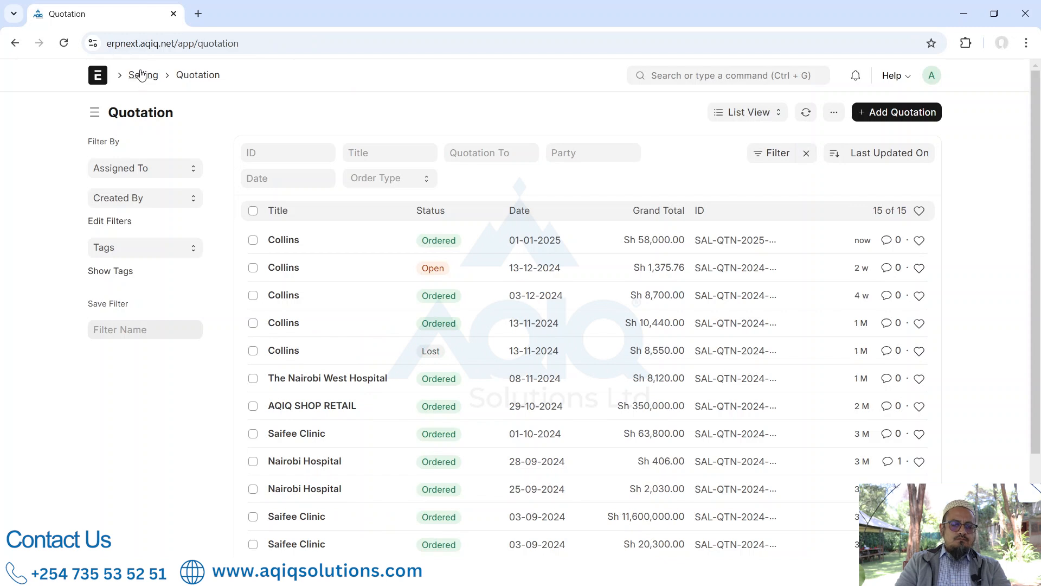
click(702, 74)
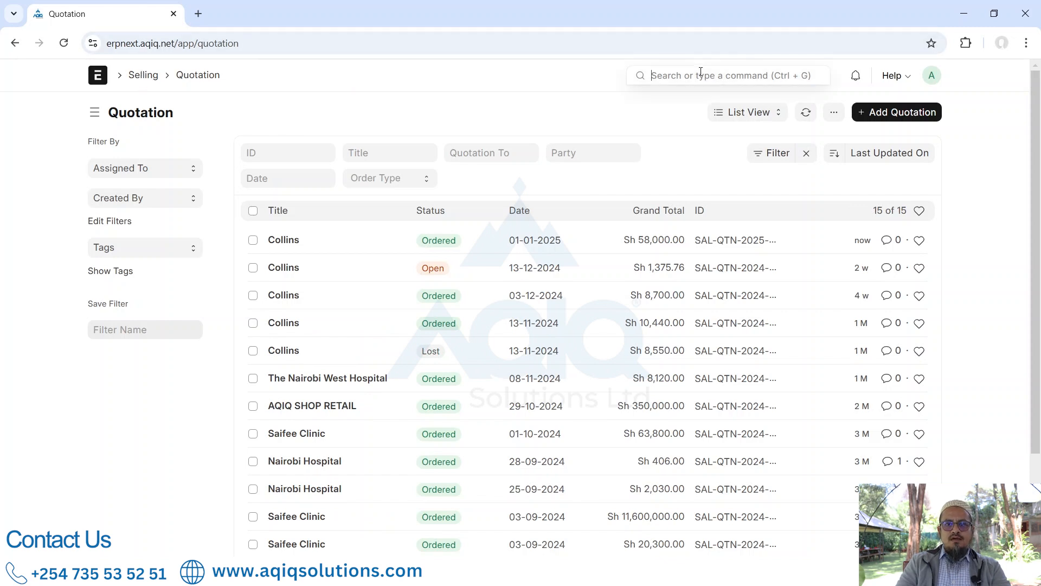
text(salesor)
key(BackSpace)
key(BackSpace)
text(or)
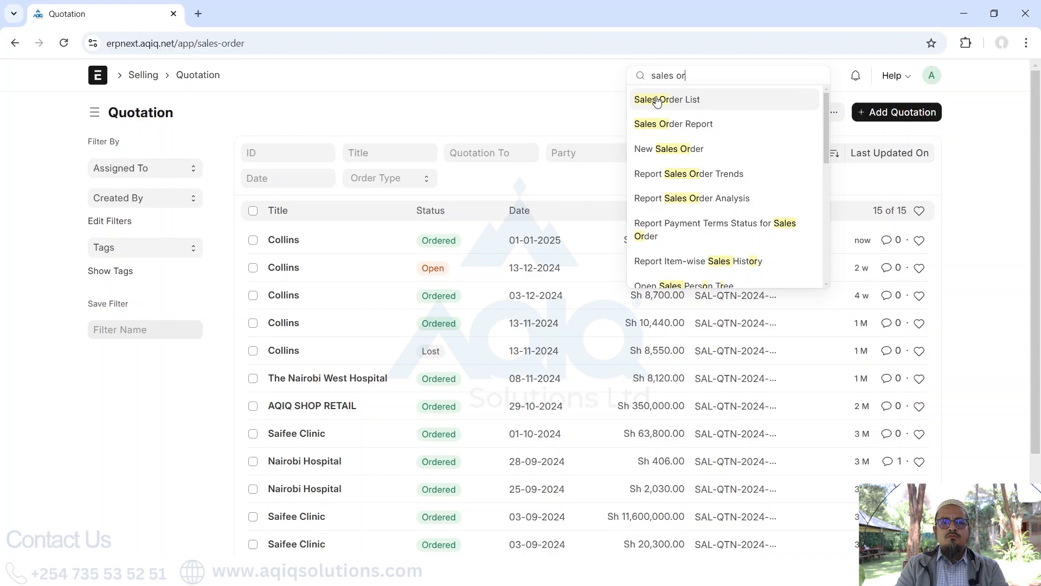
click(657, 106)
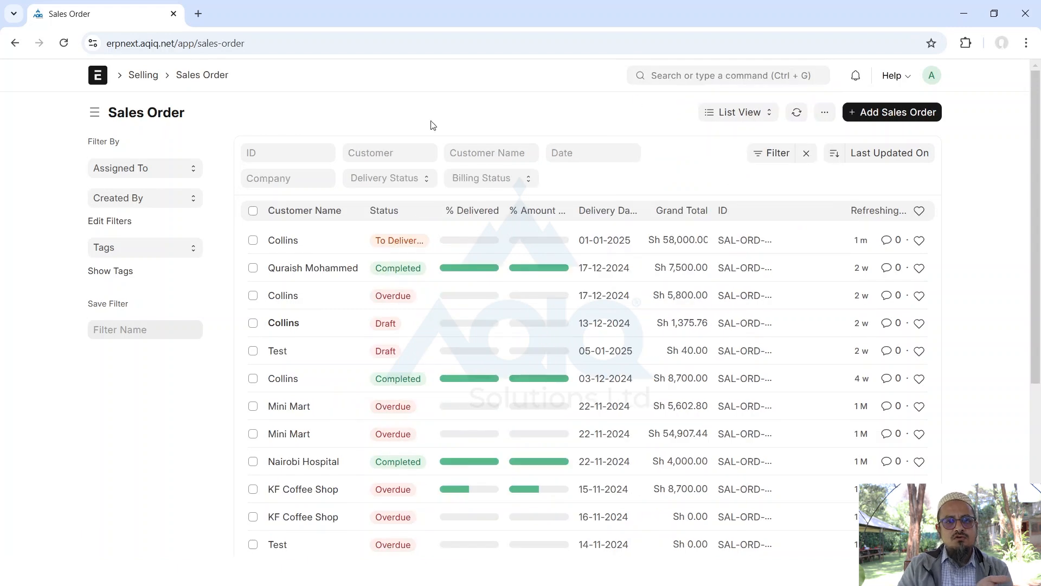
click(275, 240)
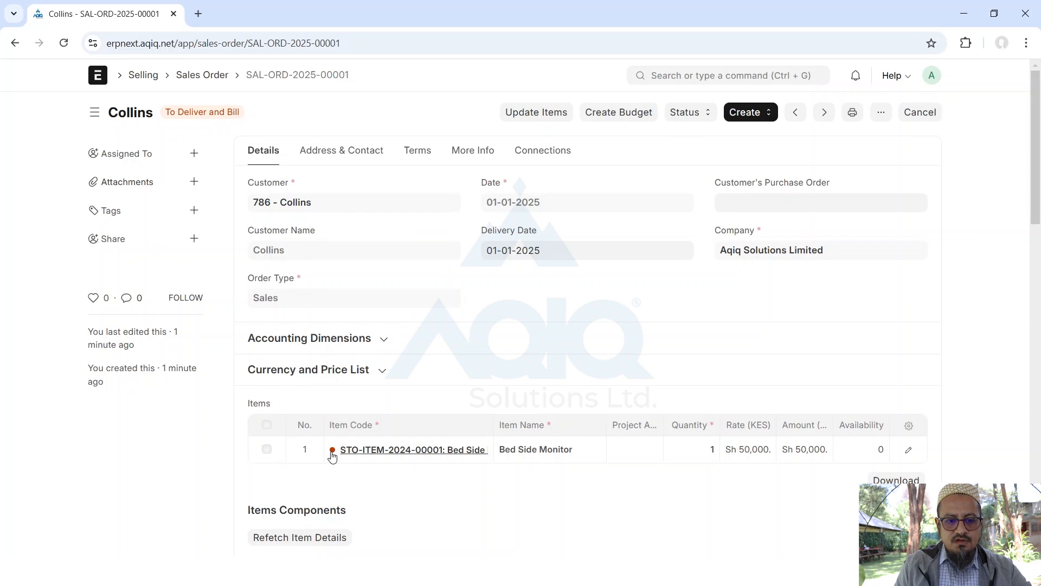
Review the sales order's accounting dimensions, currency and price list, items with availability, taxes and totals
scroll(629, 382, down, 4)
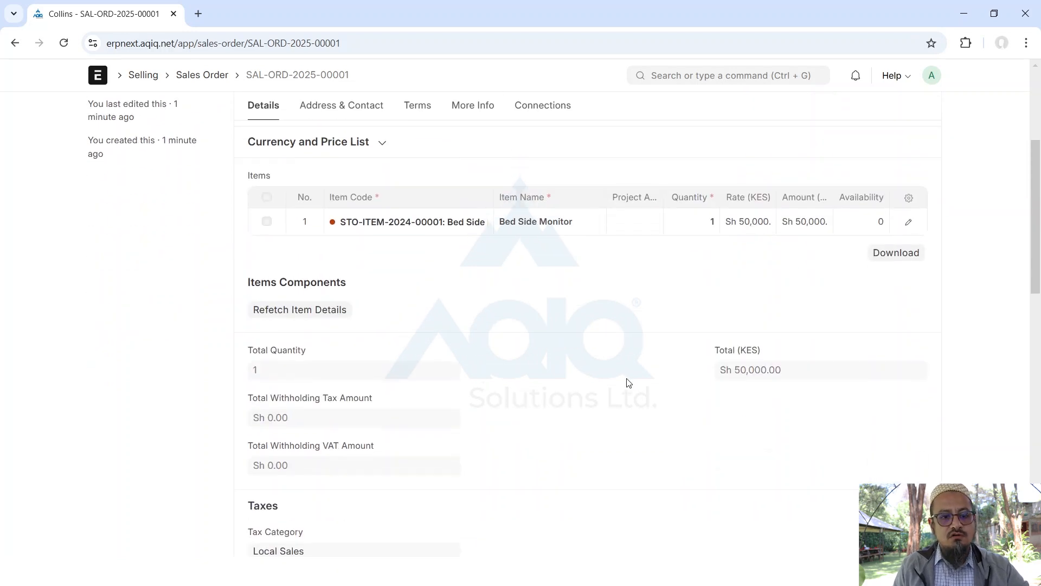
scroll(629, 383, up, 4)
click(353, 342)
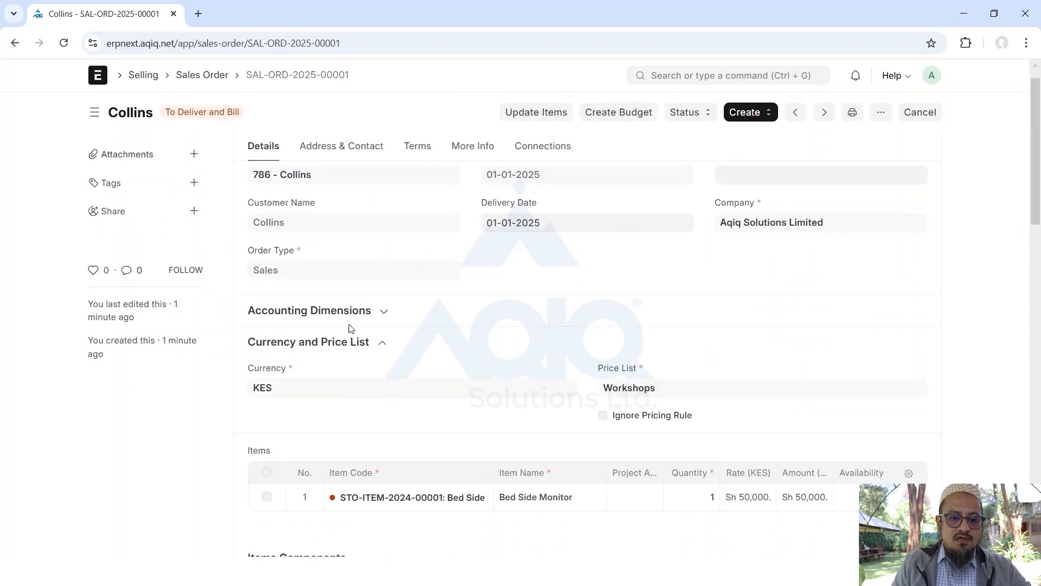
click(345, 314)
scroll(490, 389, down, 5)
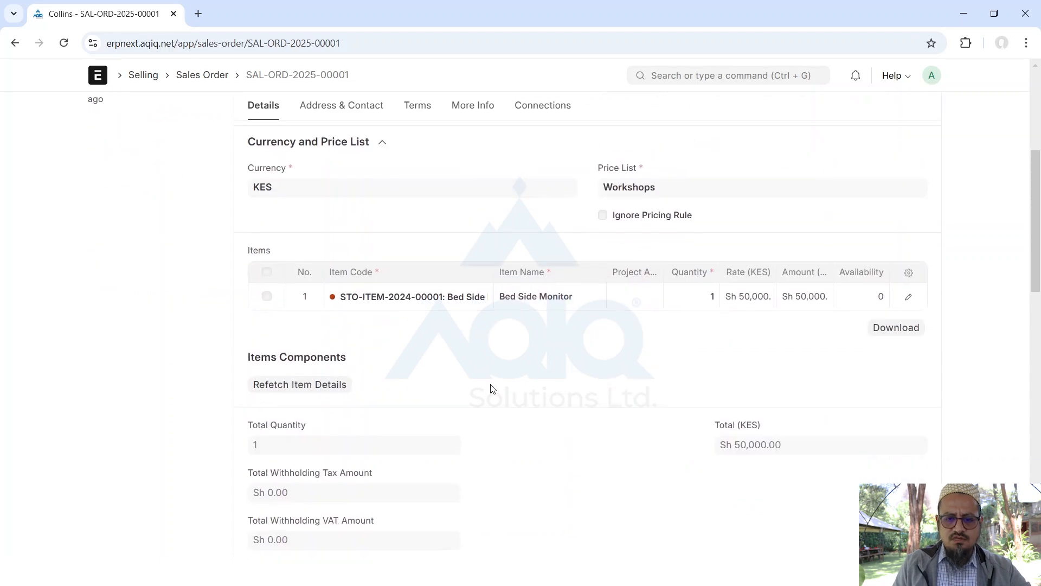
scroll(569, 387, down, 4)
scroll(548, 384, down, 4)
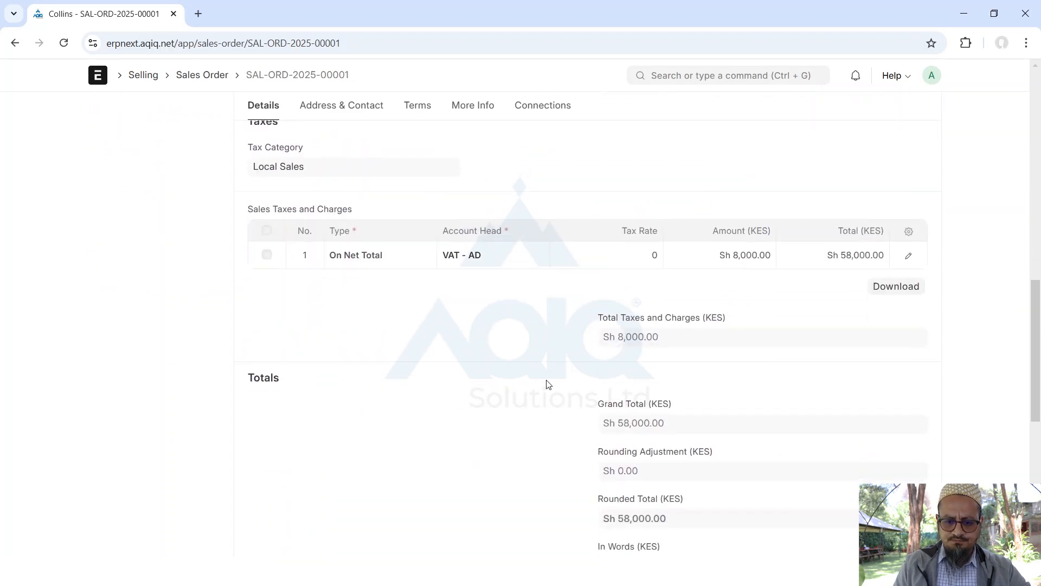
scroll(548, 384, up, 8)
scroll(481, 390, up, 6)
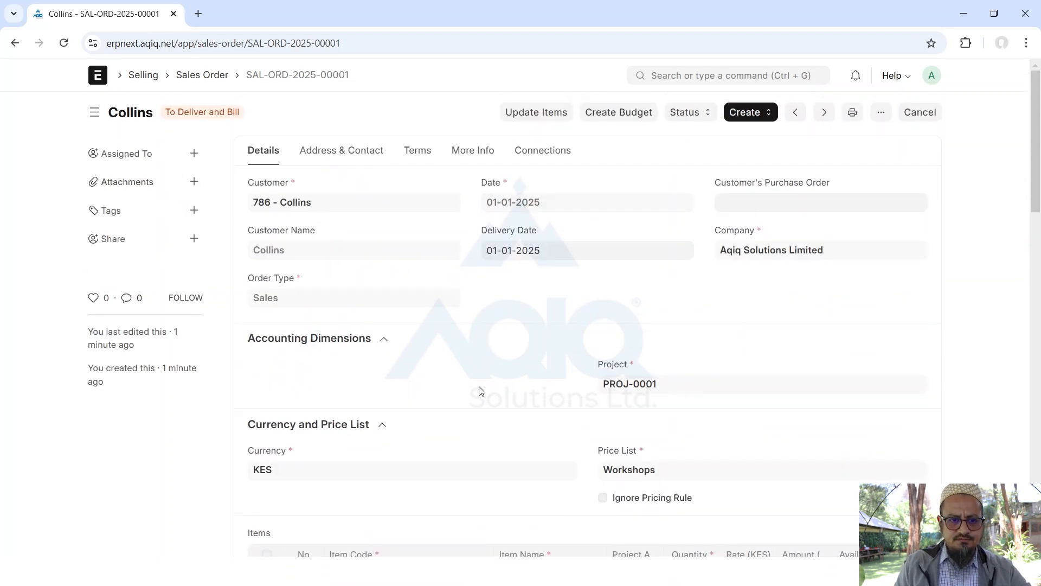
scroll(562, 337, down, 5)
scroll(564, 336, up, 4)
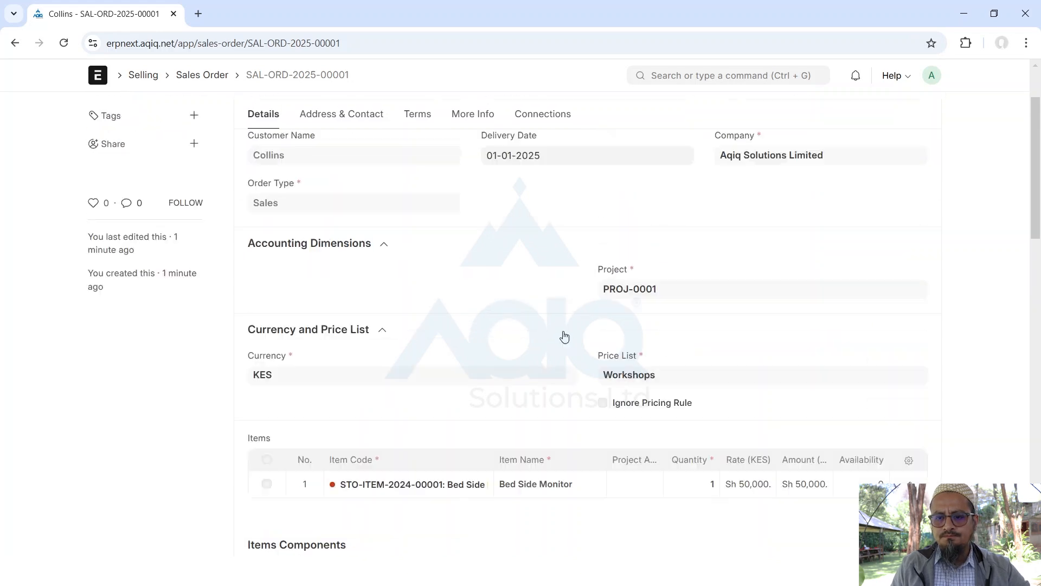
scroll(564, 337, down, 4)
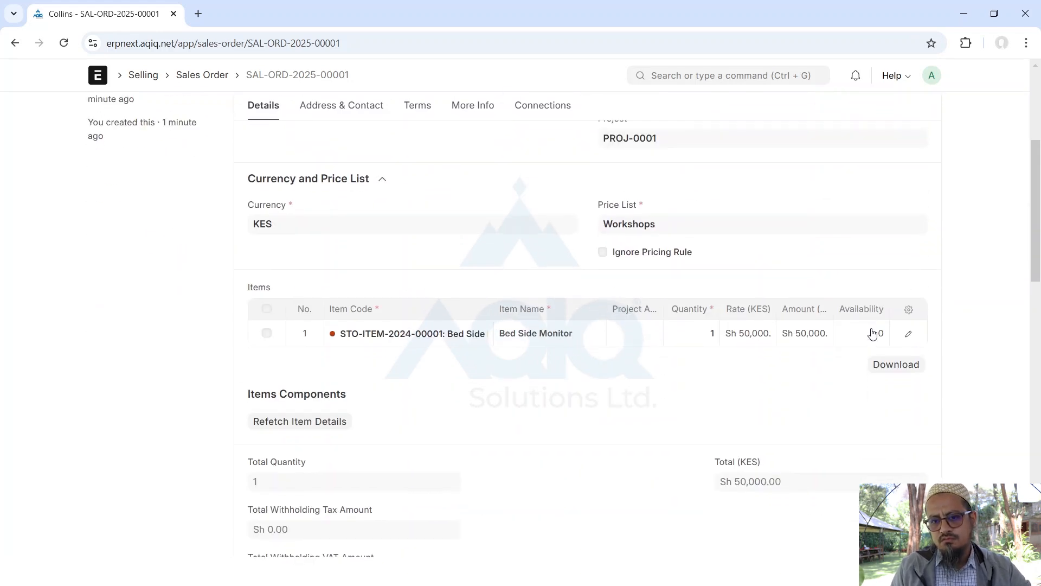
scroll(872, 332, up, 4)
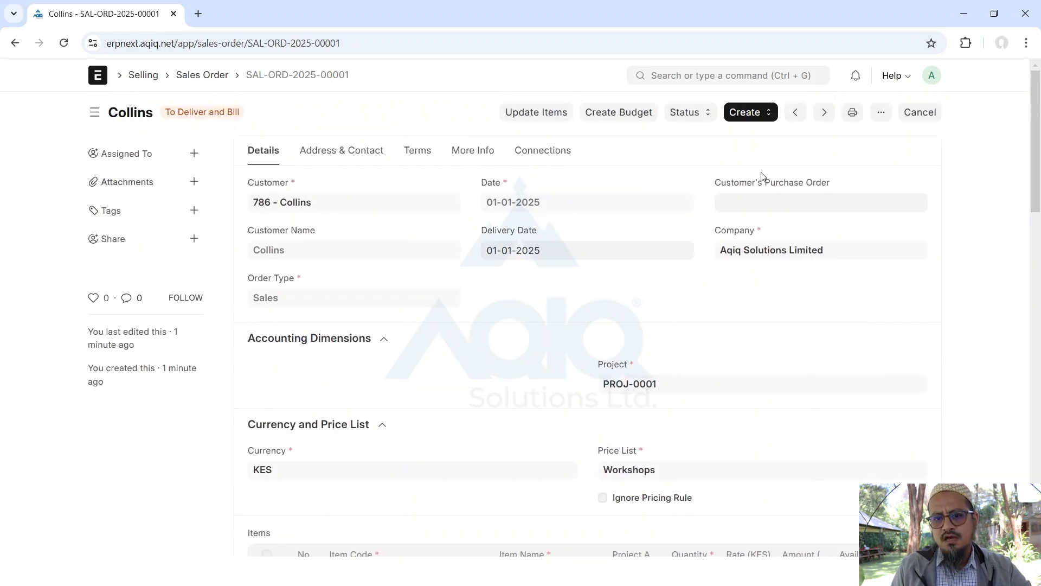
Open the Bed Side Monitor item record from the details of the sales order's item row
click(694, 74)
scroll(504, 449, down, 4)
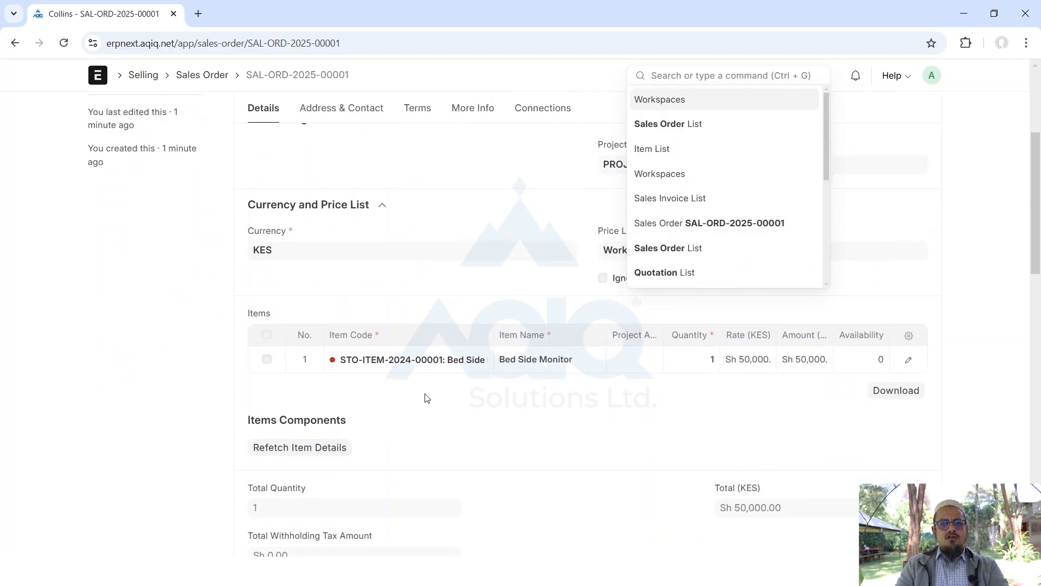
click(399, 368)
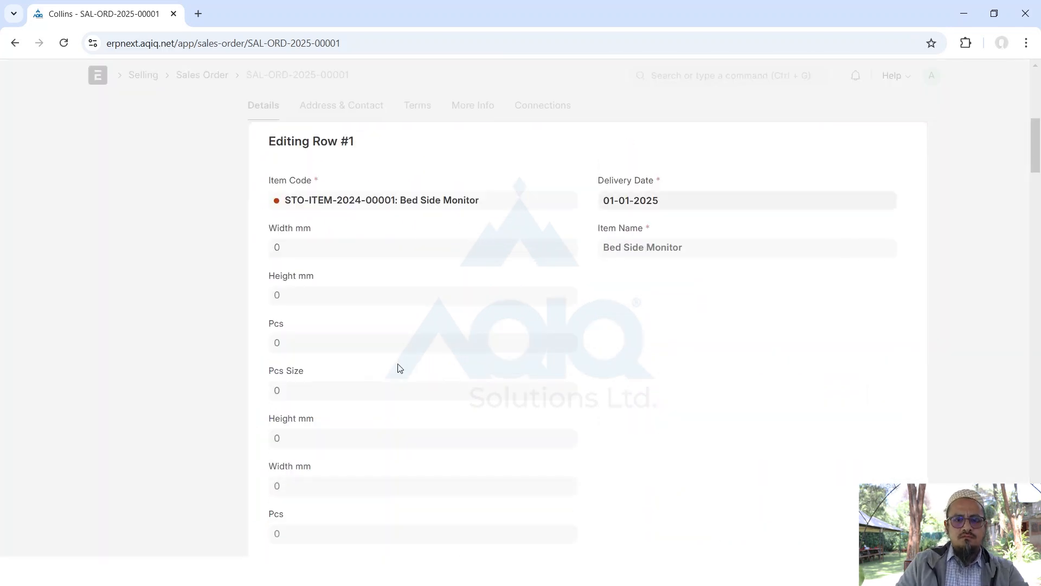
click(345, 205)
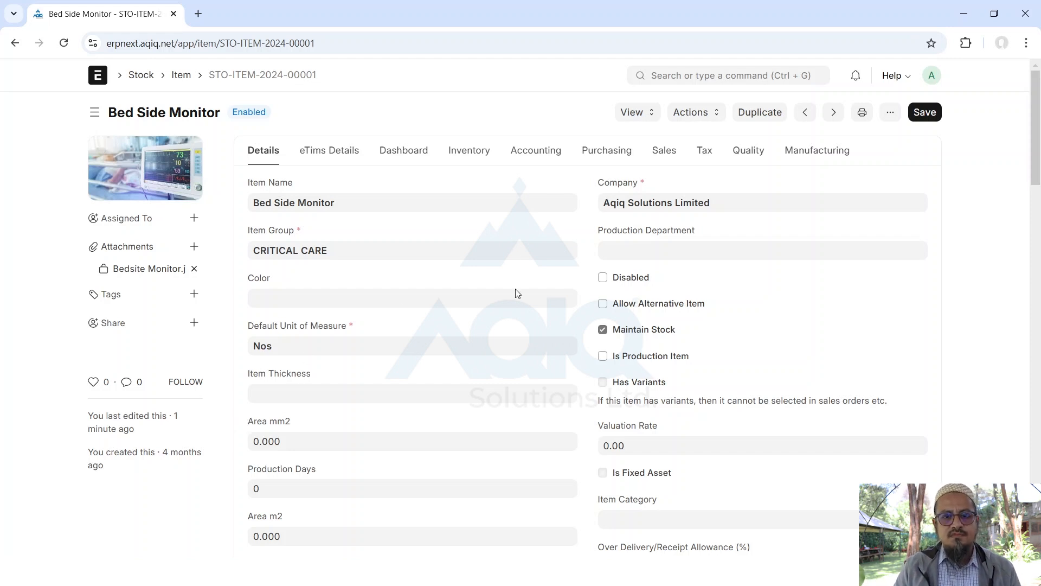
View the item's inventory settings and dashboard, and return to the 01-01-2025 order through its linked sales orders
click(480, 157)
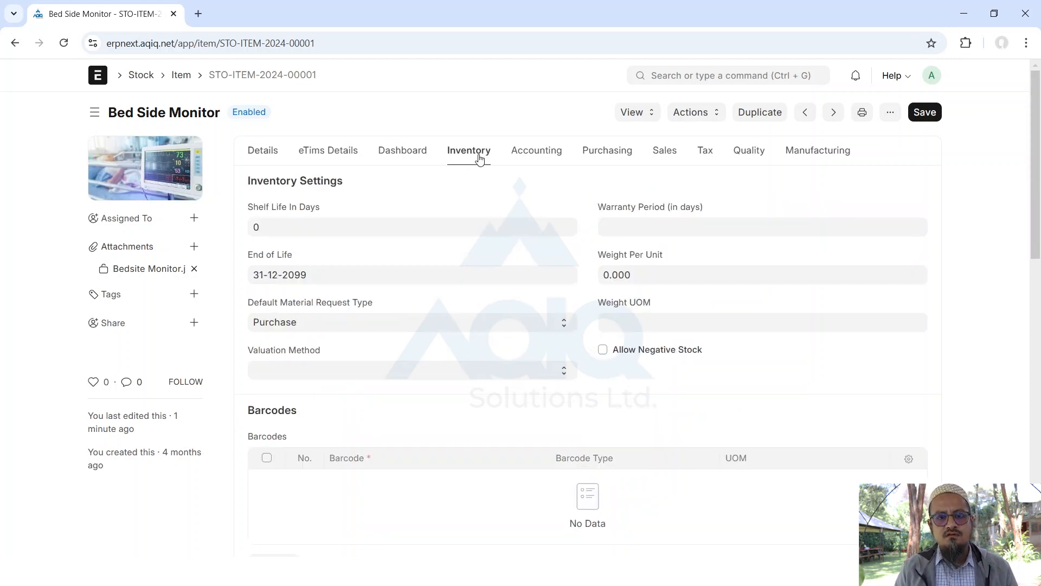
click(413, 154)
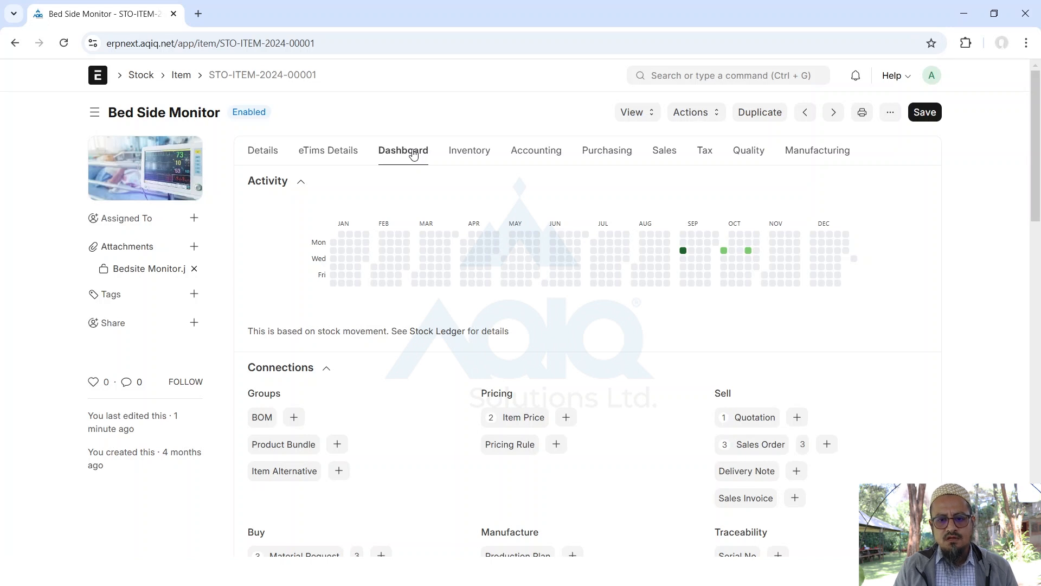
click(759, 450)
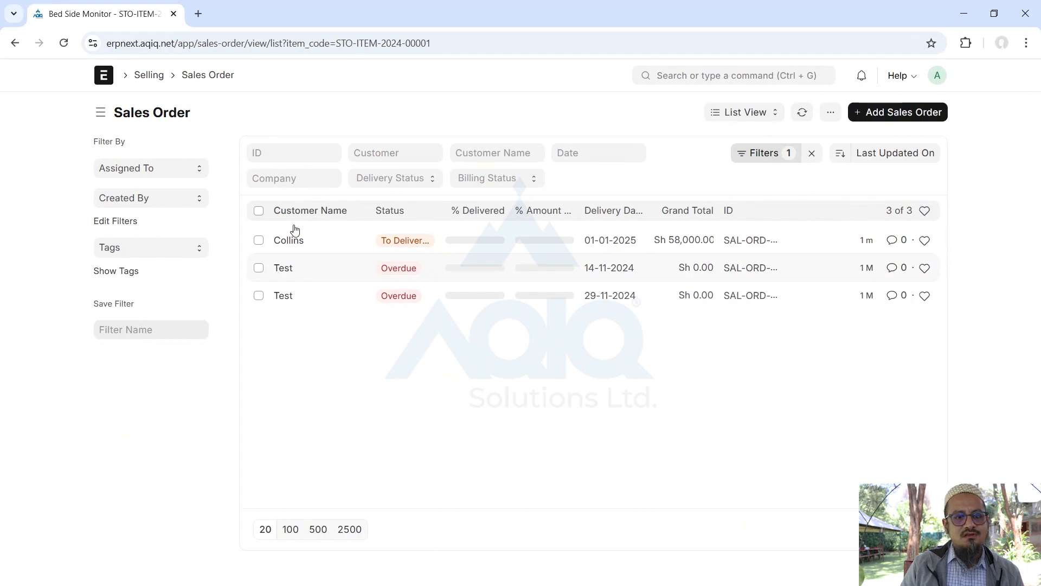
click(284, 242)
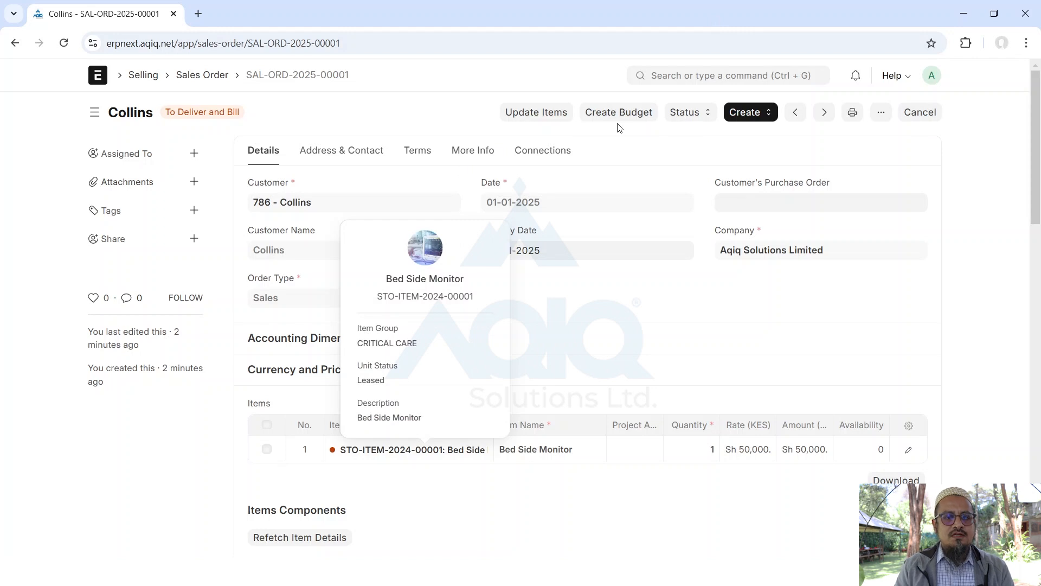
Create a delivery note from the sales order
click(774, 119)
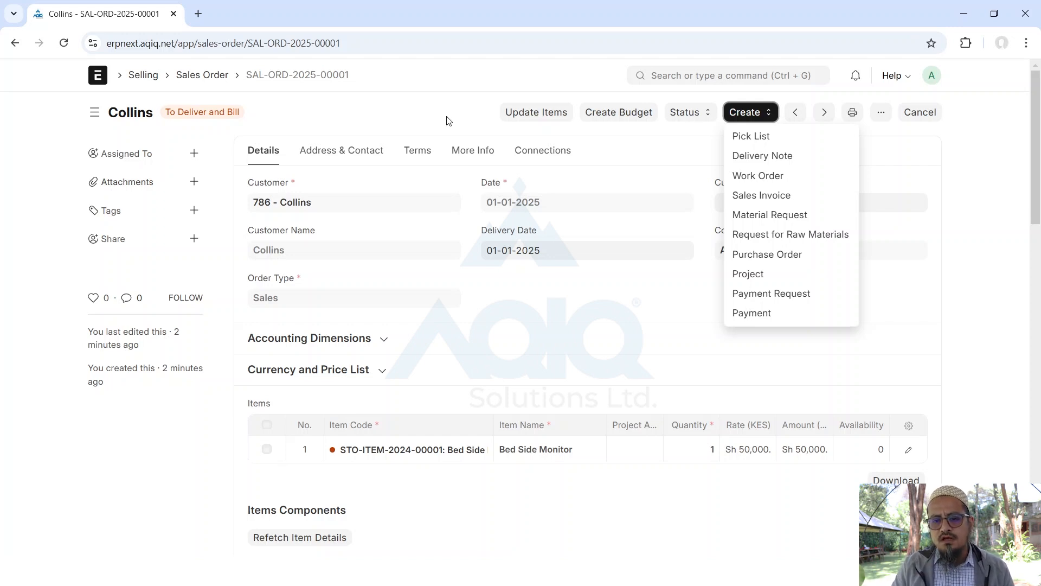
click(751, 158)
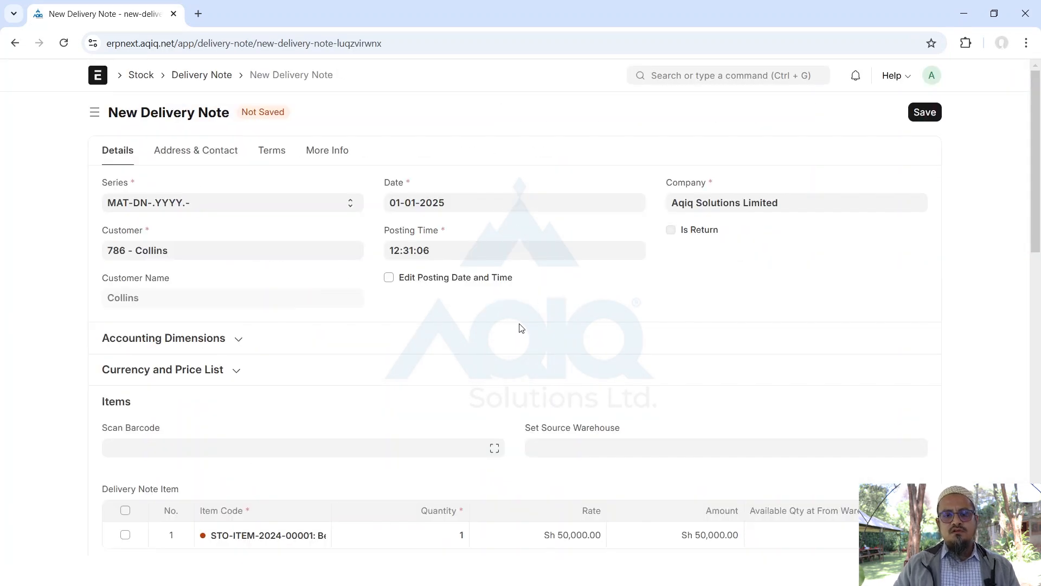
scroll(521, 326, down, 3)
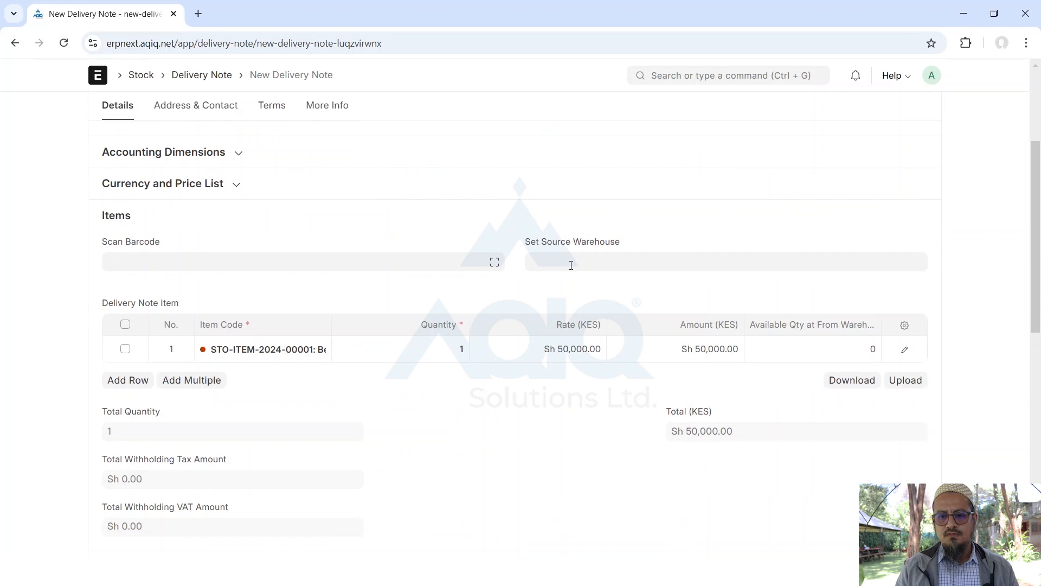
Set the delivery note's source warehouse to Stores - AD and check the item's available quantity
click(570, 266)
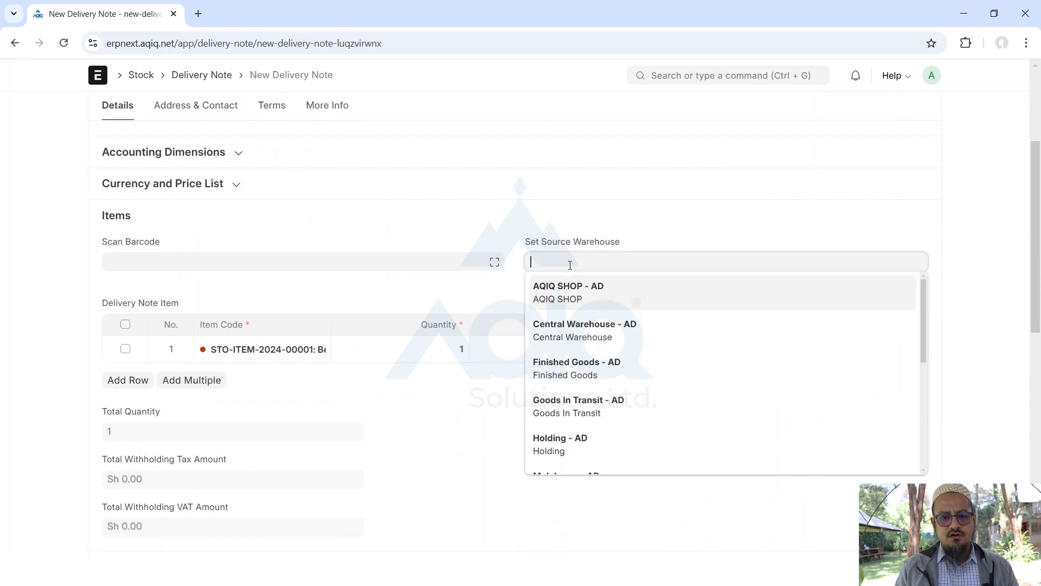
scroll(607, 390, down, 3)
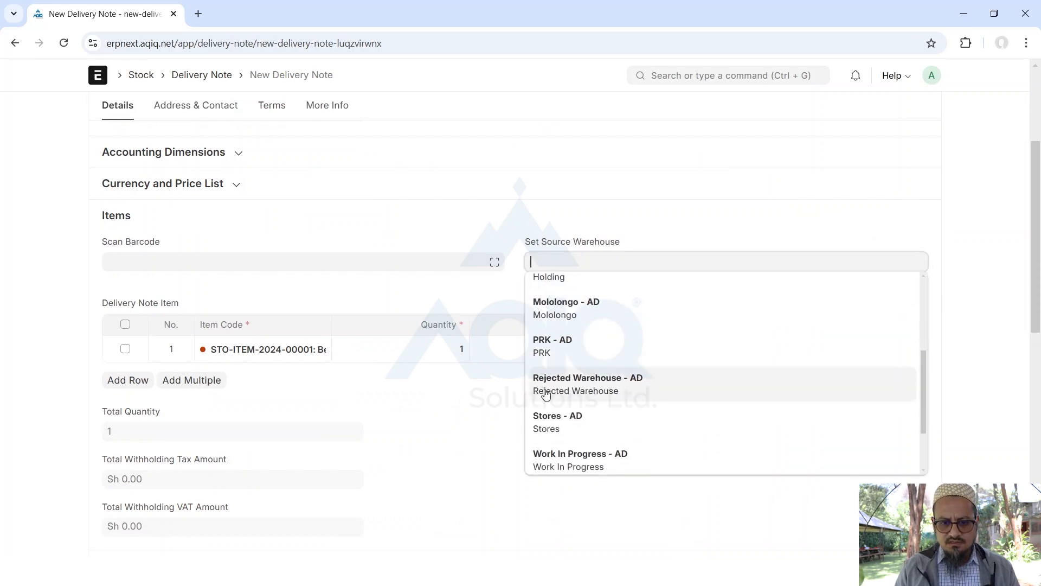
click(582, 417)
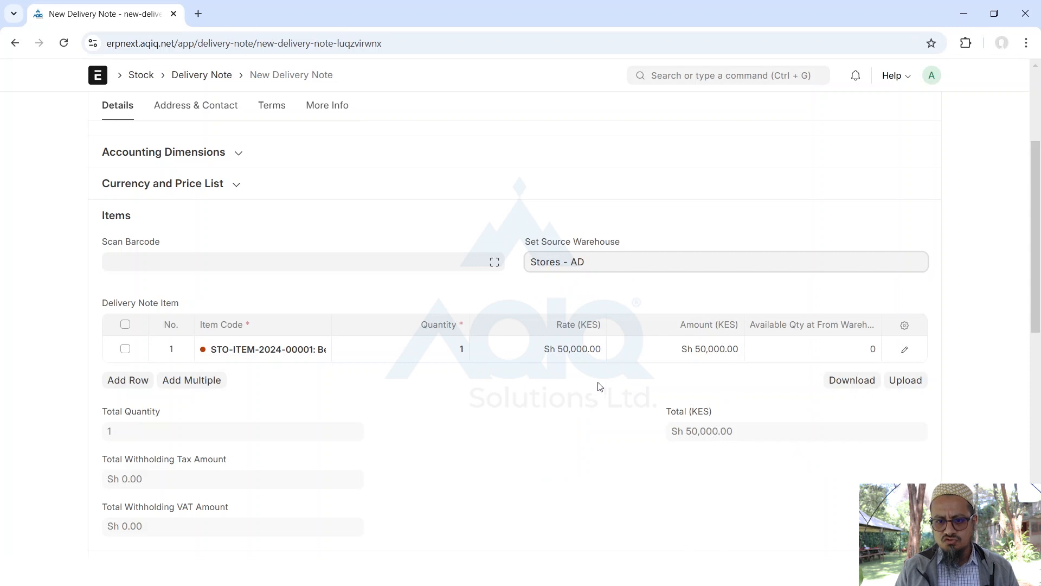
click(613, 300)
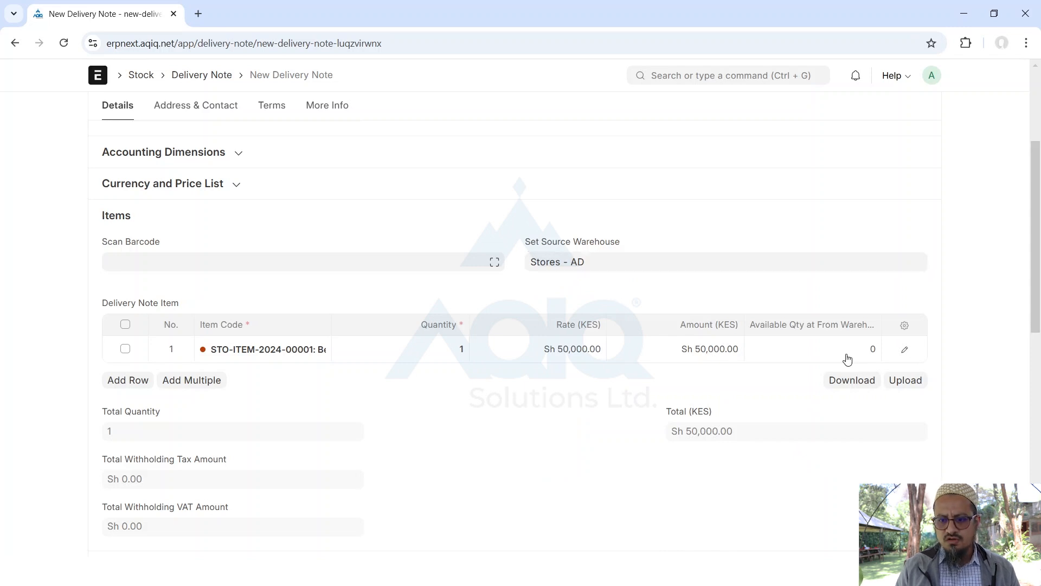
Set the delivery note's source warehouse to Finished Goods - AD and save the note
drag(638, 263, 441, 286)
text(fini)
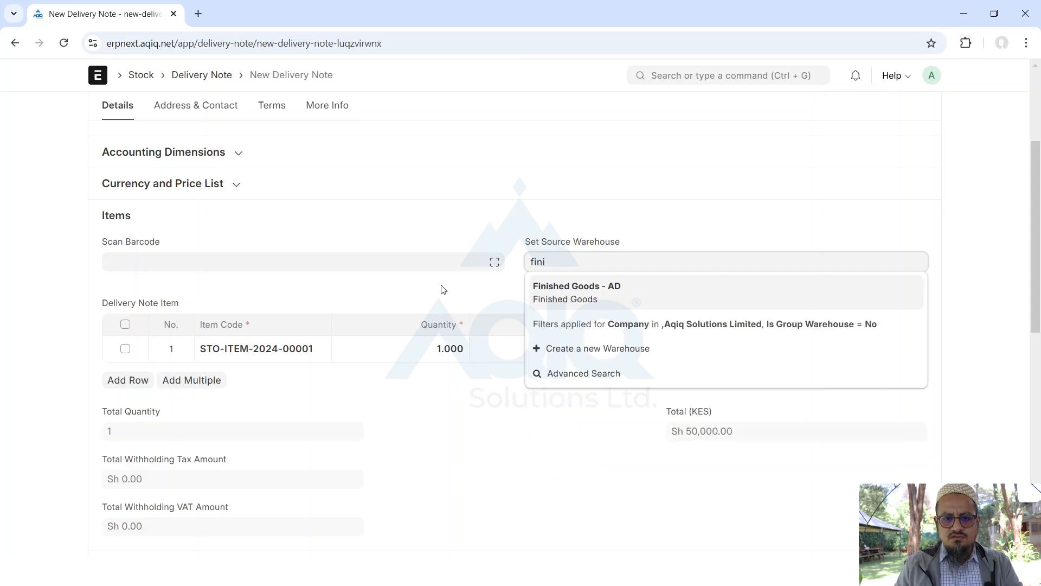
click(564, 295)
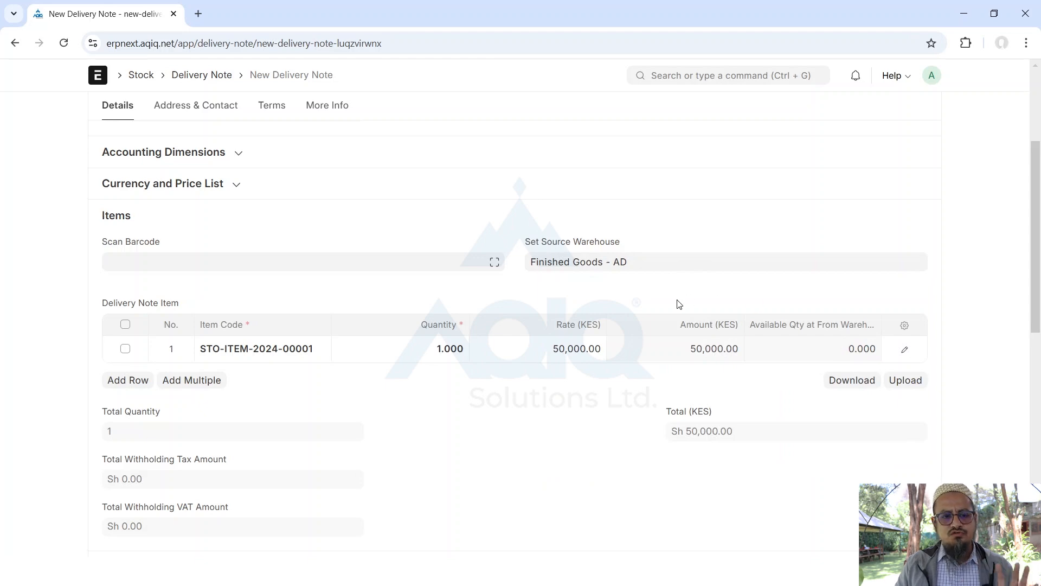
scroll(678, 301, down, 5)
scroll(678, 300, up, 8)
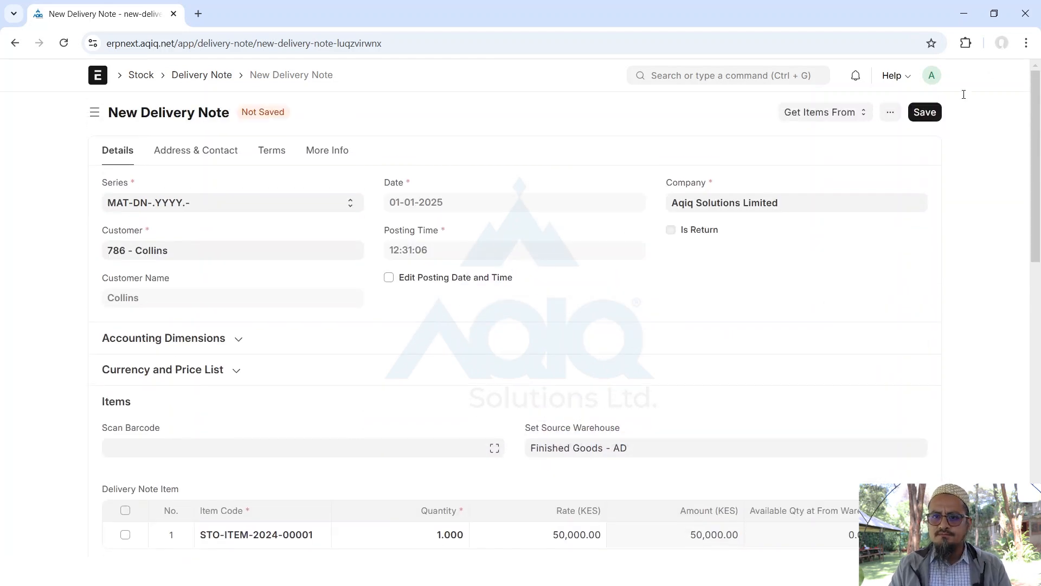
click(926, 118)
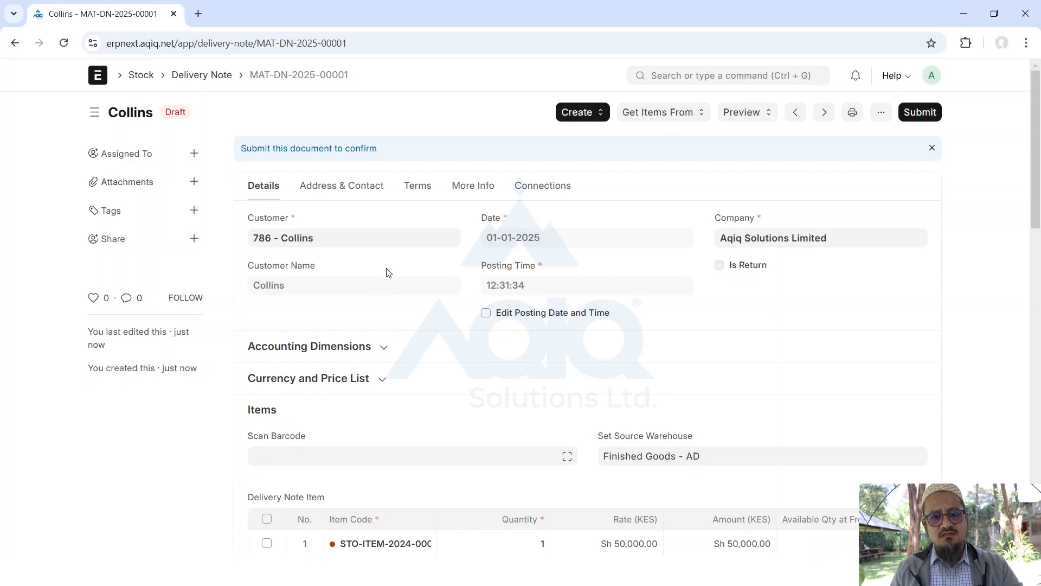
Look over the saved delivery note and try to submit it permanently
scroll(535, 378, down, 3)
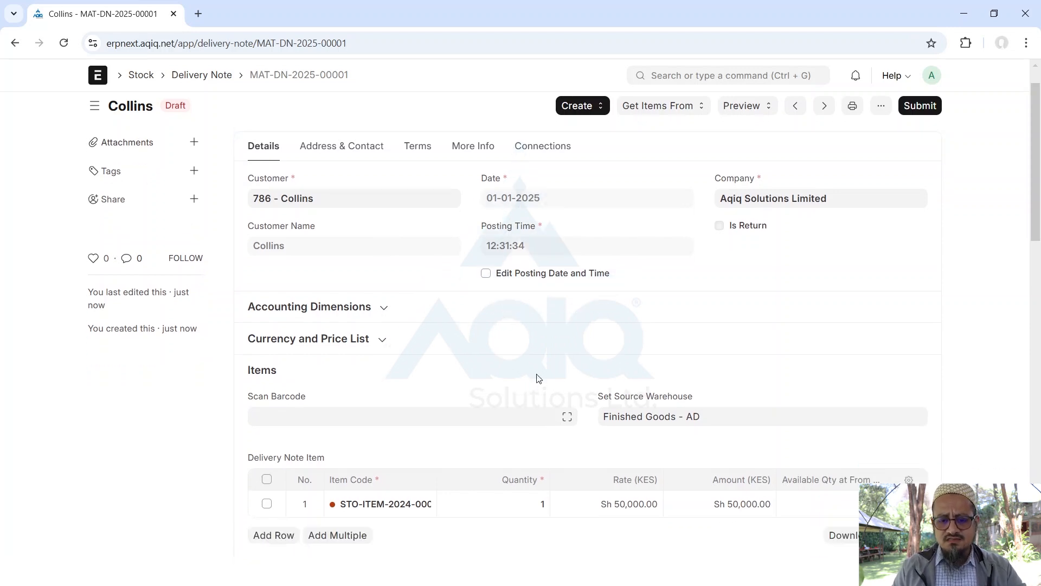
scroll(758, 384, up, 3)
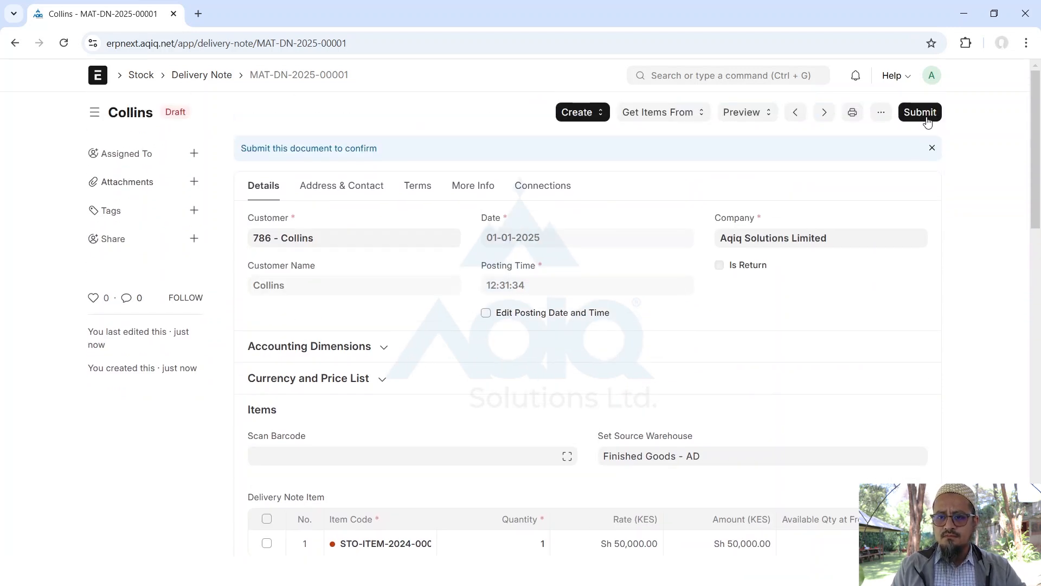
click(924, 112)
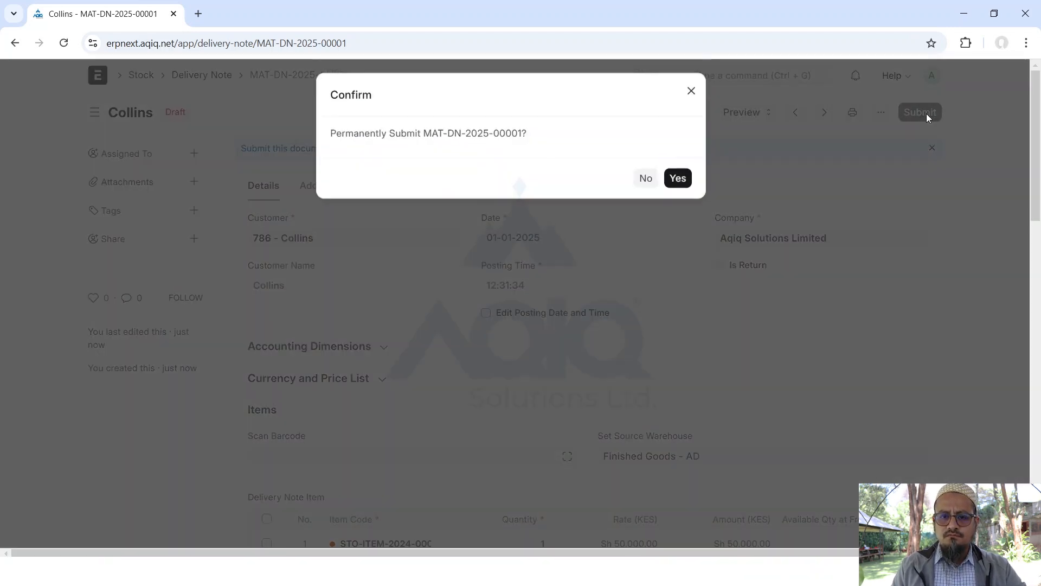
click(677, 183)
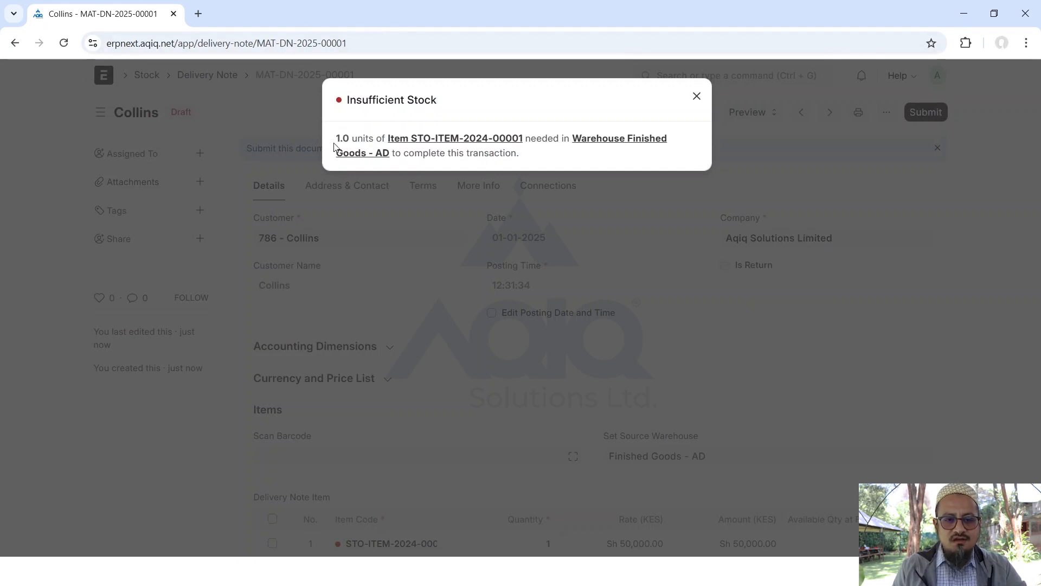
Read the stock message on the delivery note and dismiss it, leaving the note open
drag(441, 102, 348, 108)
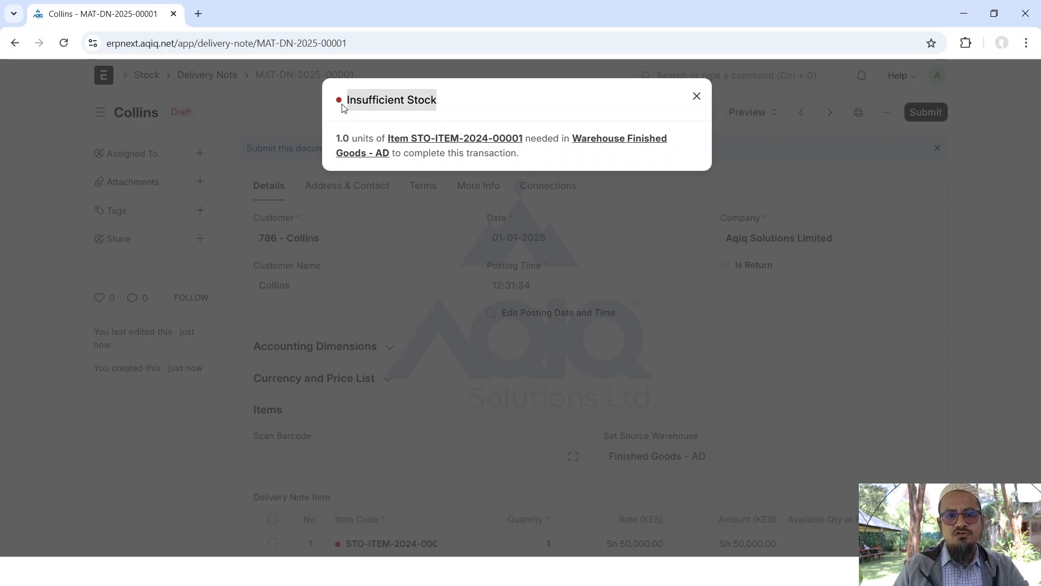
click(697, 96)
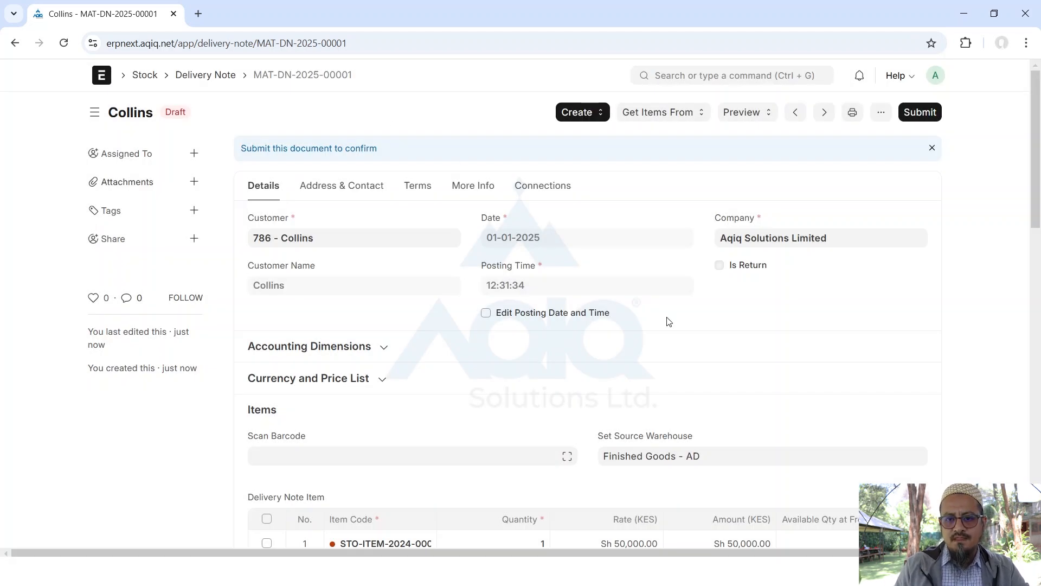
click(595, 125)
click(484, 114)
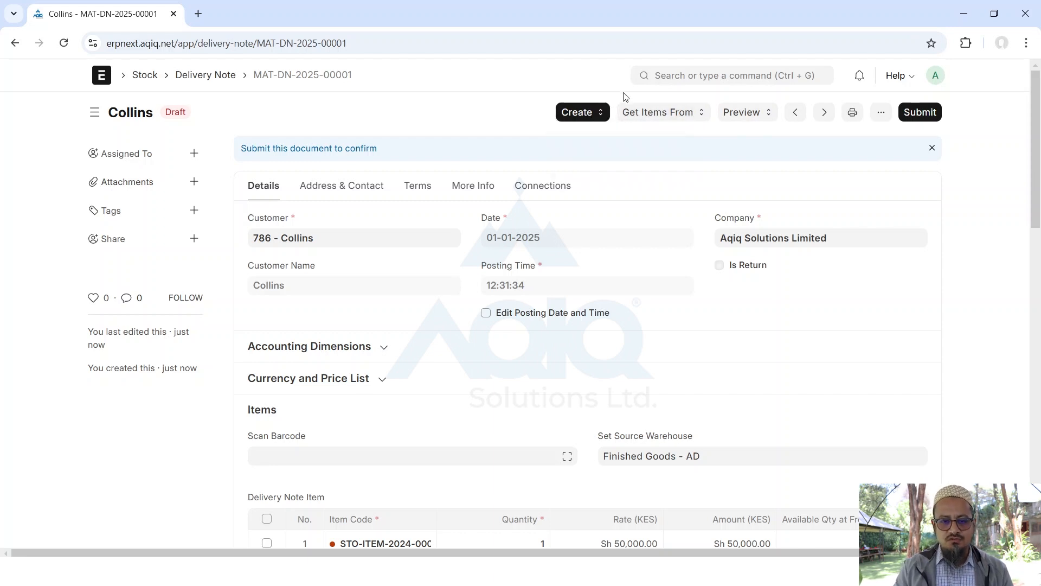
Find the sales order list and open the order with delivery date 01-01-2025
click(725, 78)
text(sale)
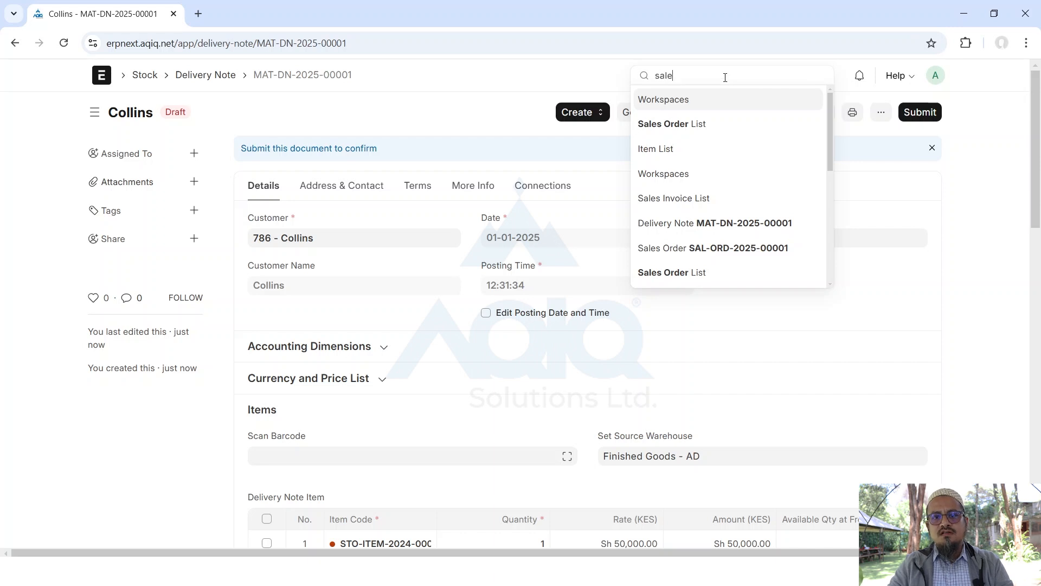
text(s or)
click(671, 101)
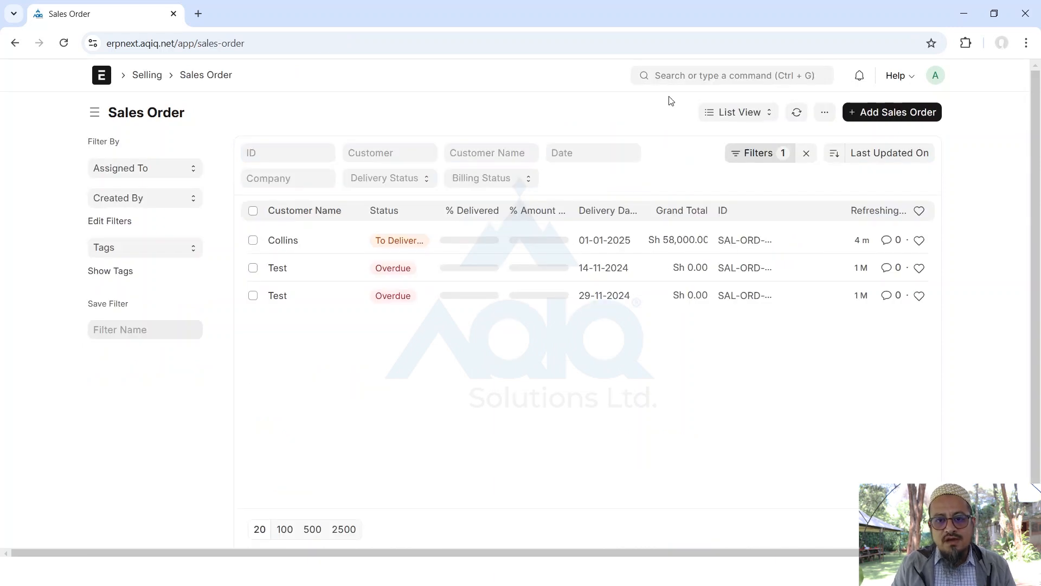
click(281, 240)
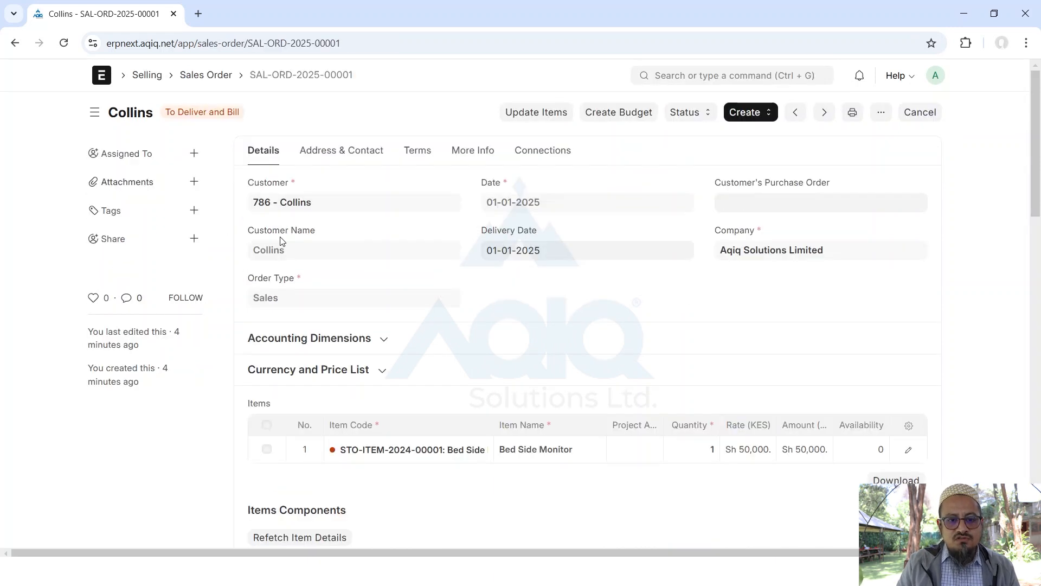
click(771, 111)
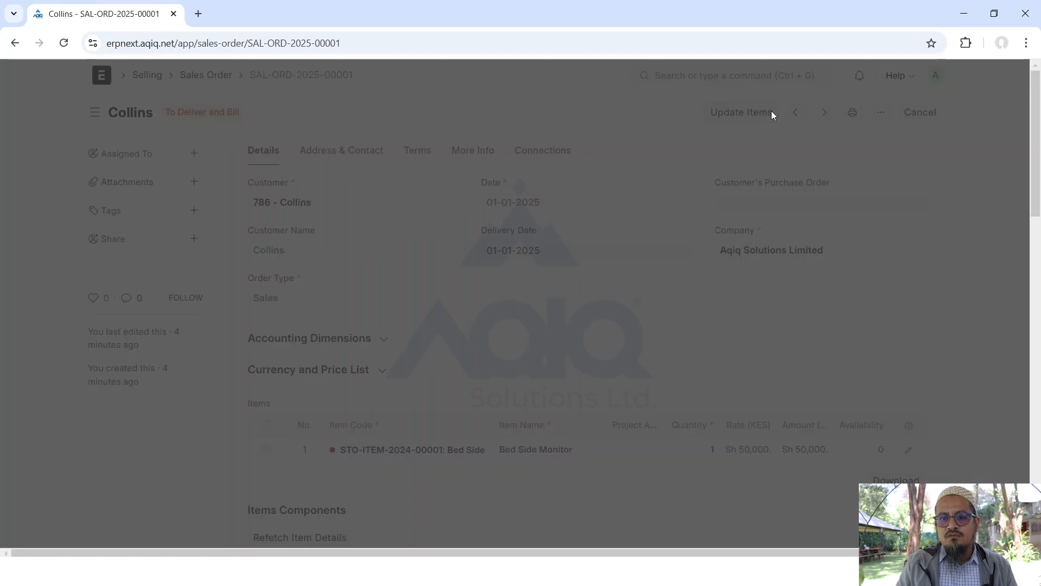
key(Escape)
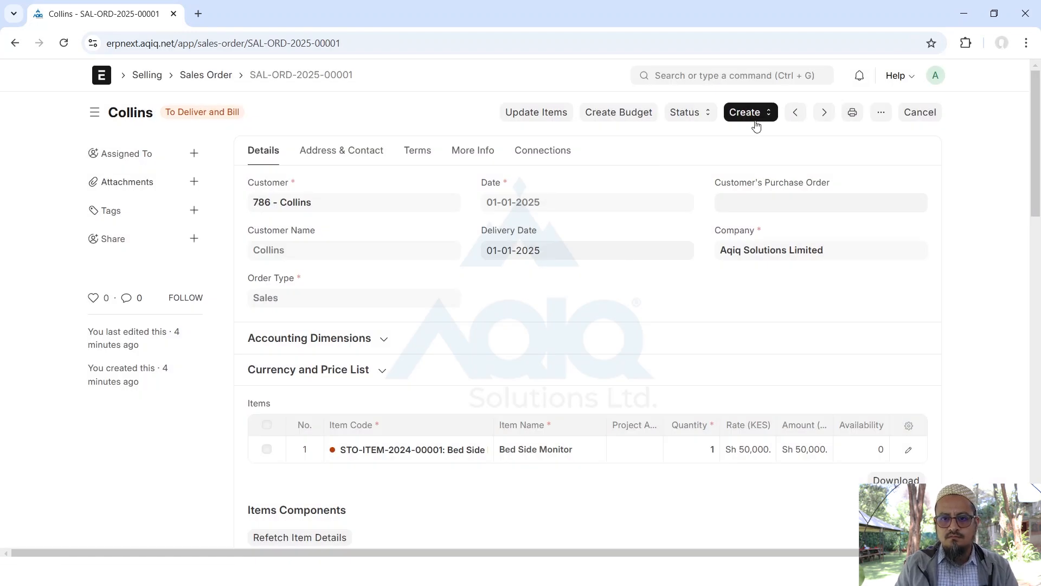
click(752, 123)
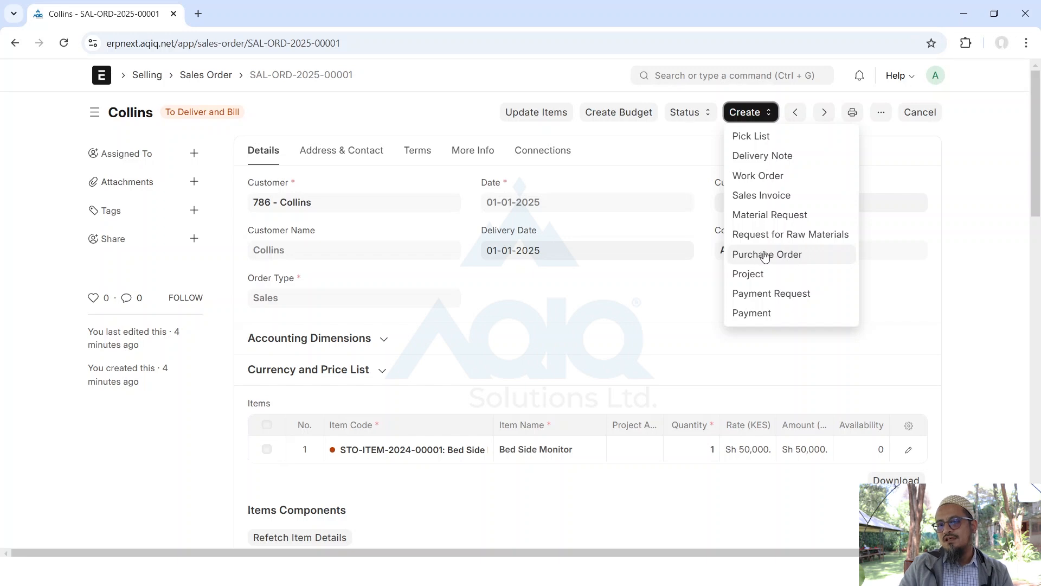
click(784, 257)
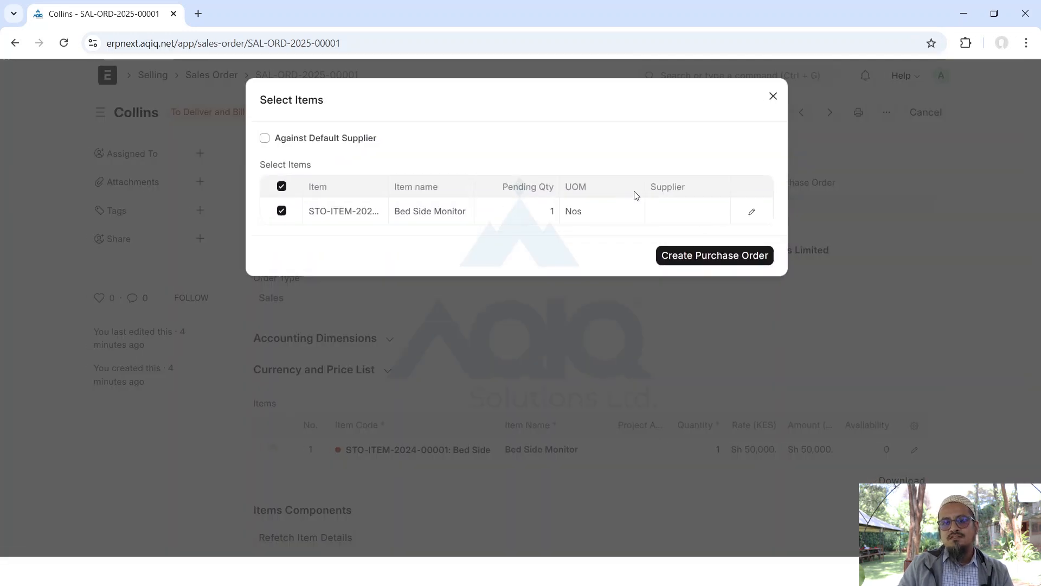
click(707, 216)
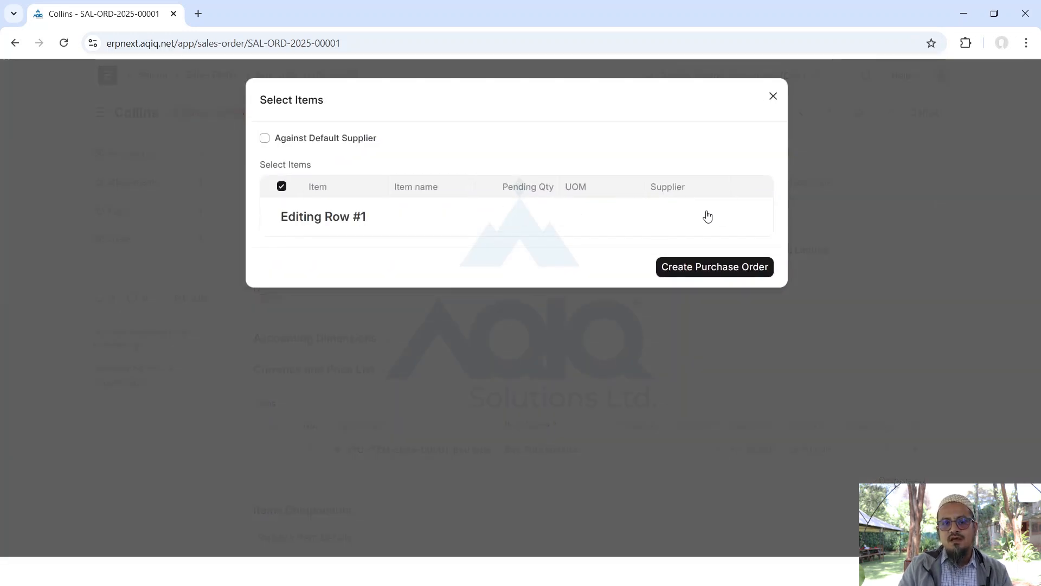
click(559, 216)
click(758, 218)
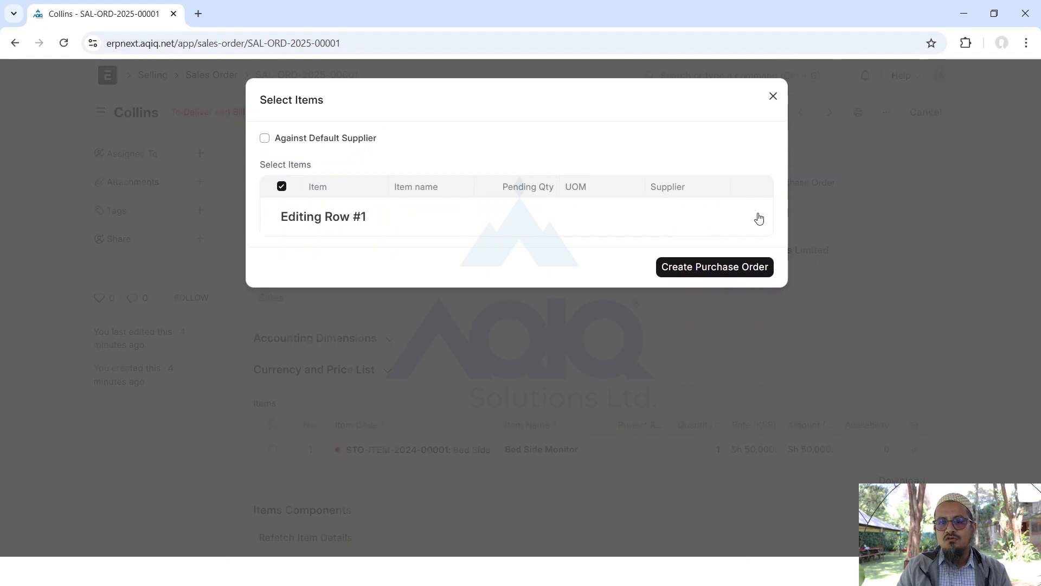
click(759, 218)
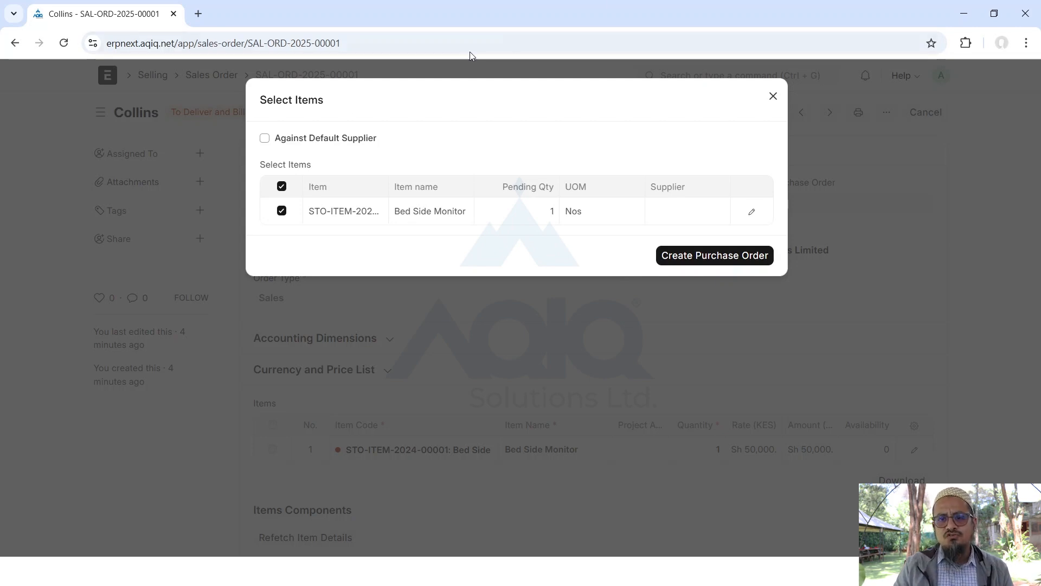
click(773, 96)
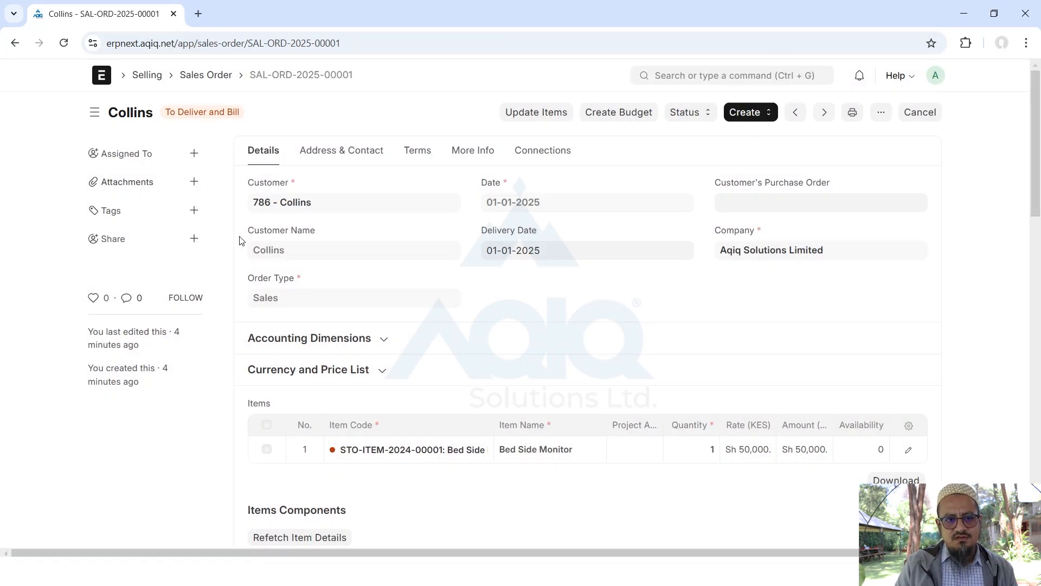
Open the completed delivery note with grand total Sh 8,700.00 from the delivery note list and view its stock ledger
click(205, 76)
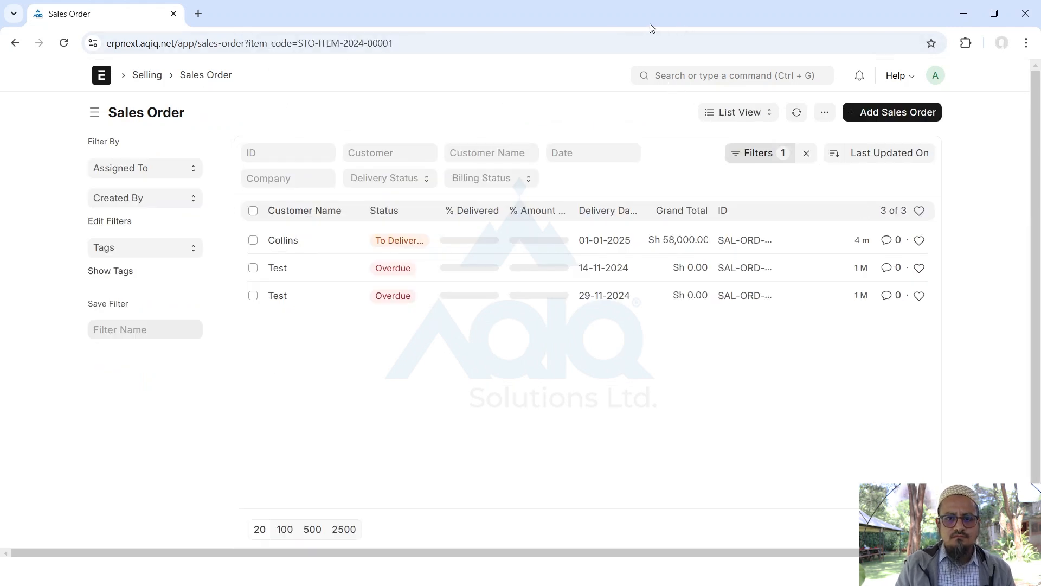
click(667, 75)
text(delivery)
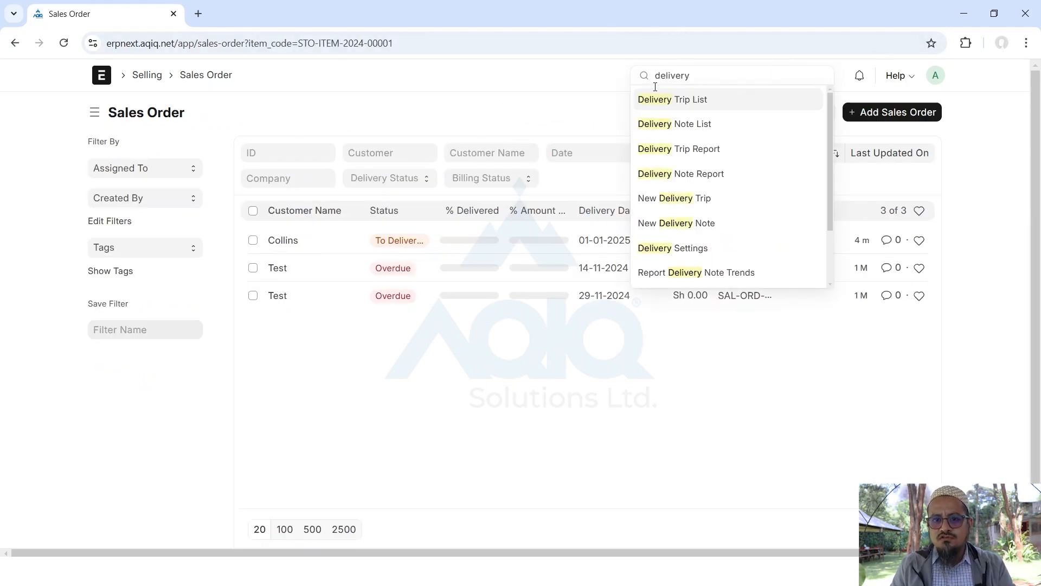
click(673, 124)
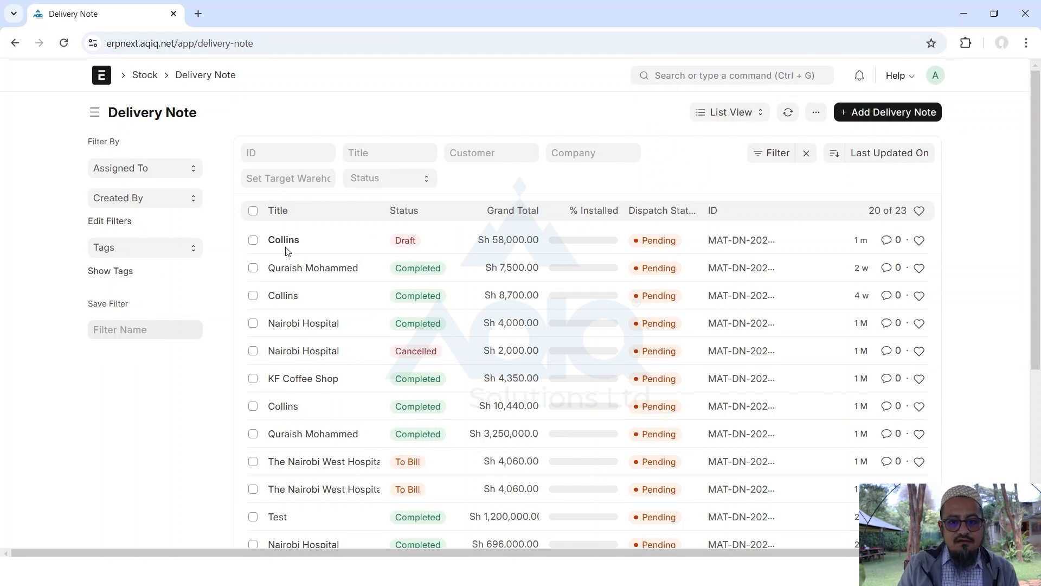
click(280, 302)
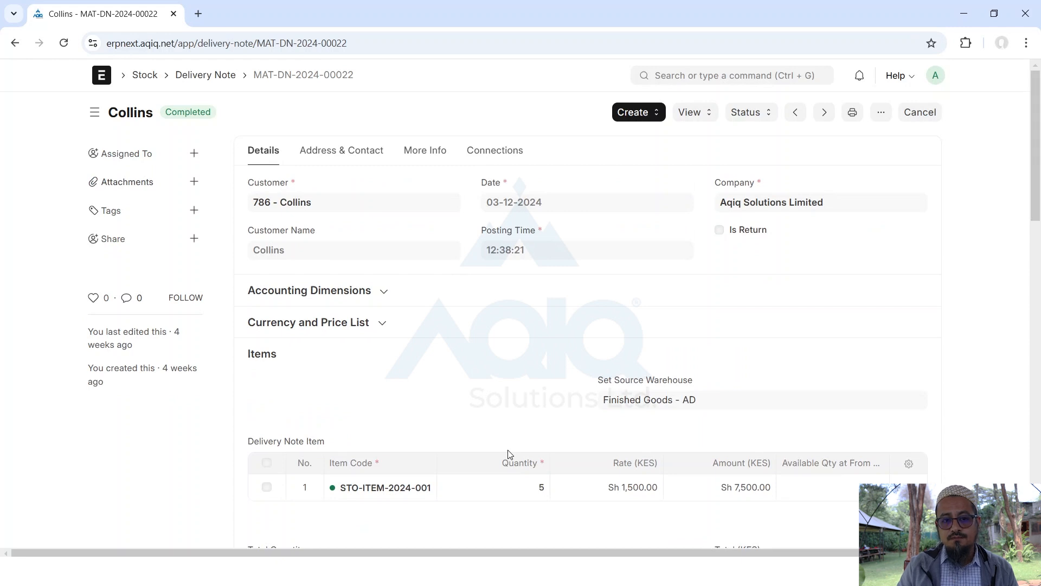
click(695, 114)
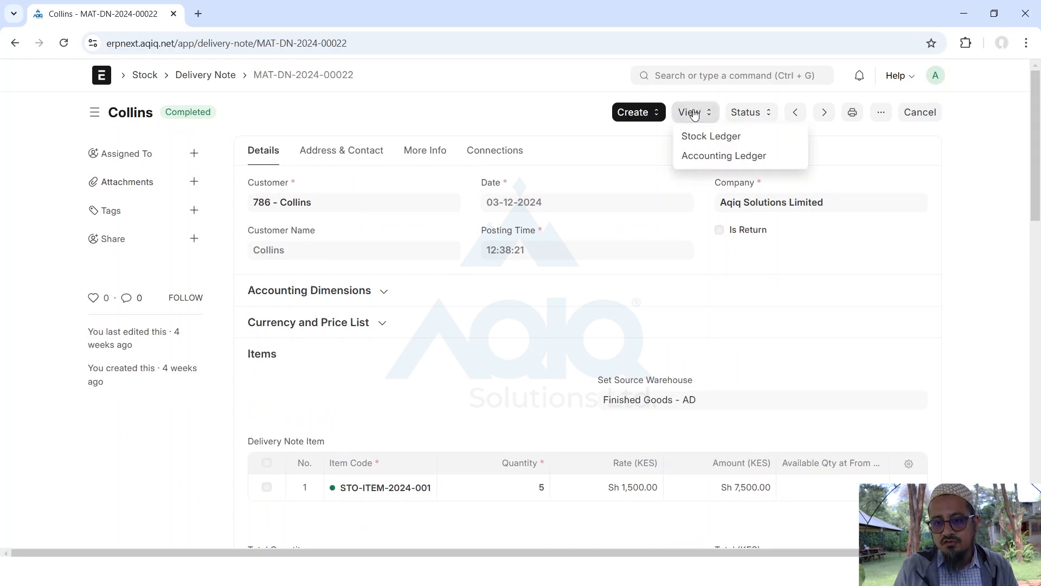
click(716, 136)
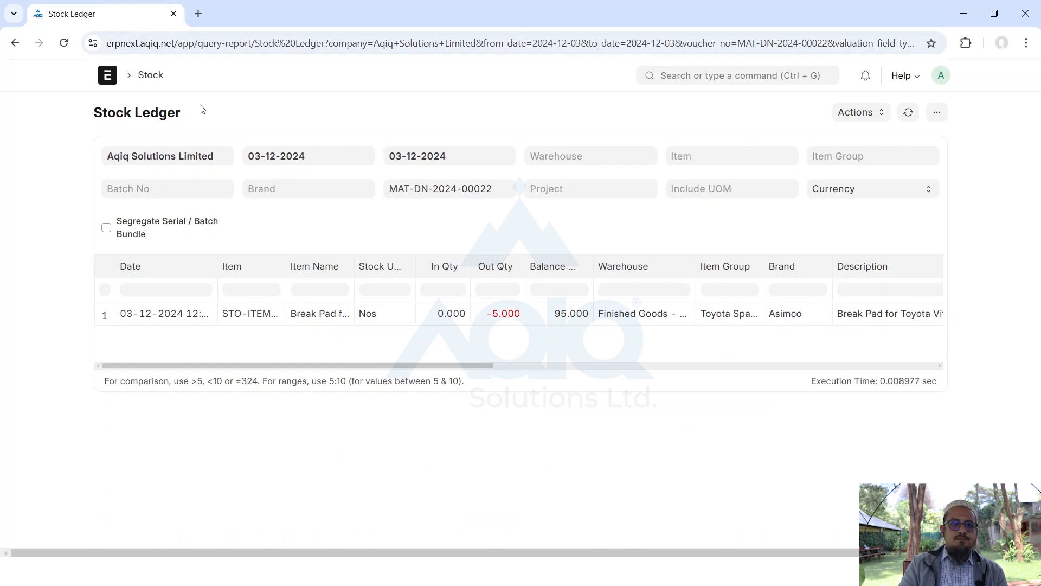
Leave the stock ledger for the home page and reopen the Sh 58,000.00 sales order from the sales order list
click(107, 77)
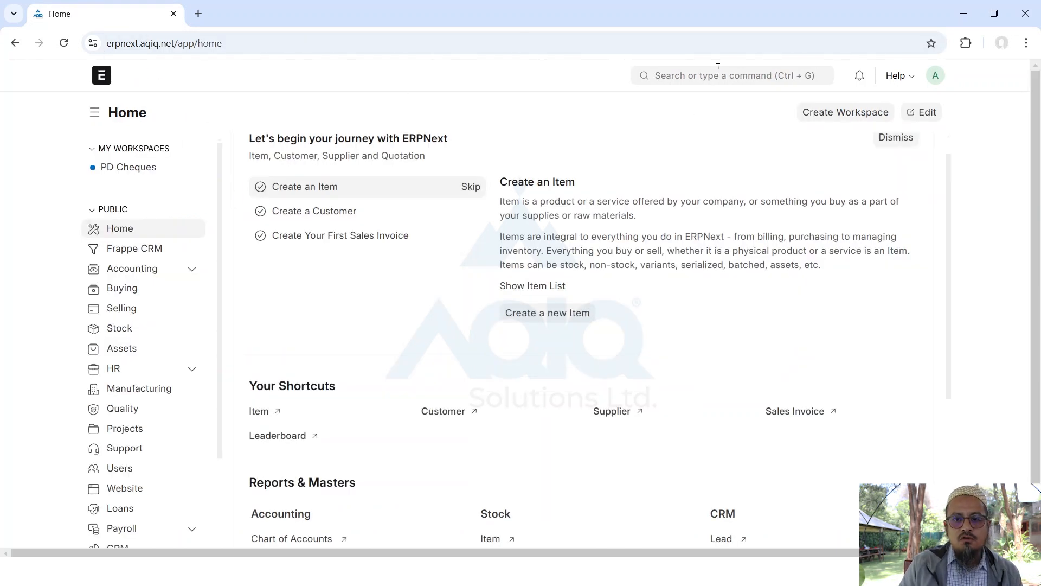
click(703, 76)
text(sales or)
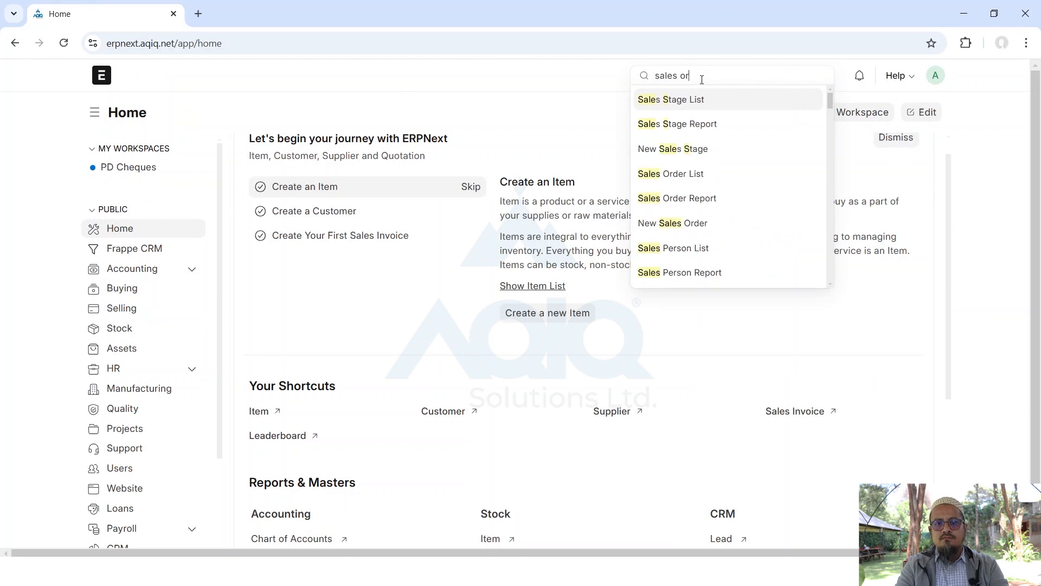
click(644, 106)
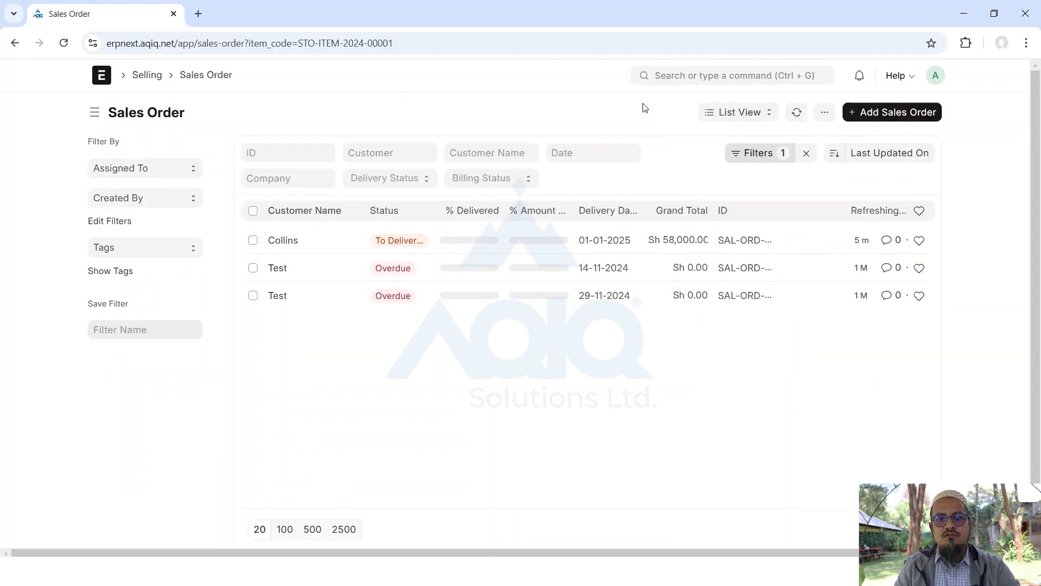
click(283, 240)
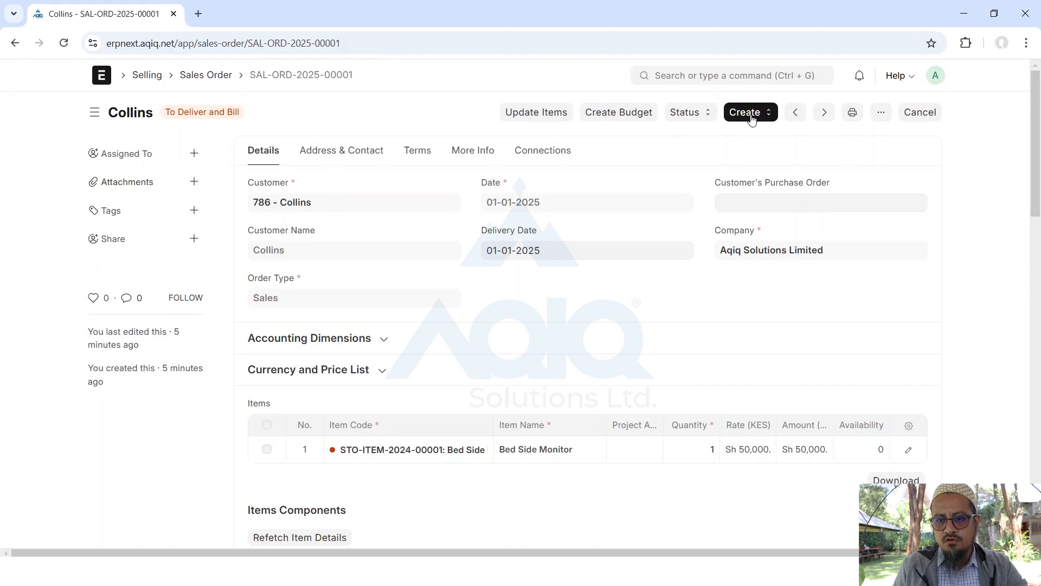
Create a purchase order from the sales order for the Bed Side Monitor item
click(751, 115)
click(765, 255)
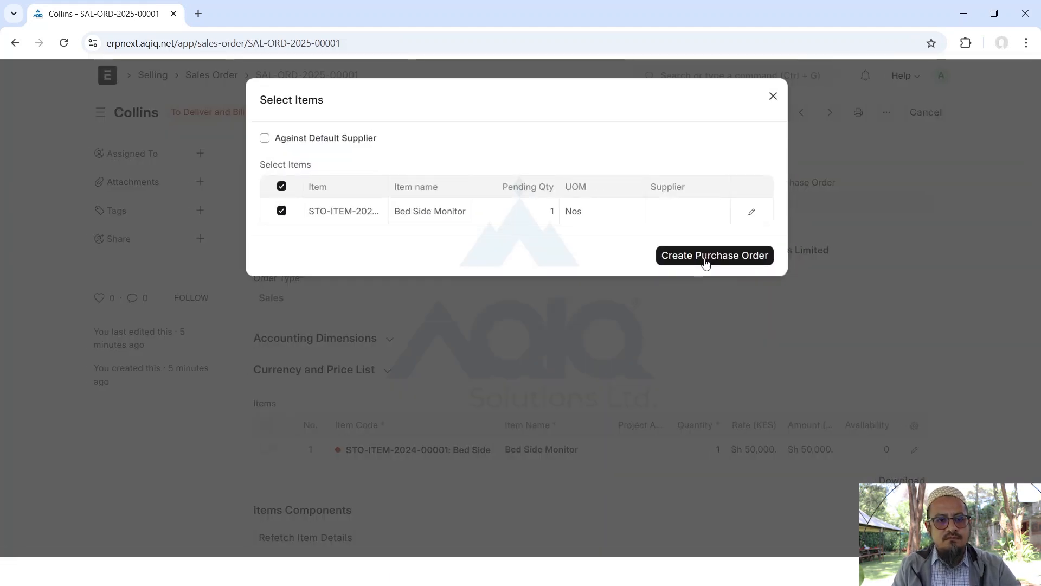
click(705, 257)
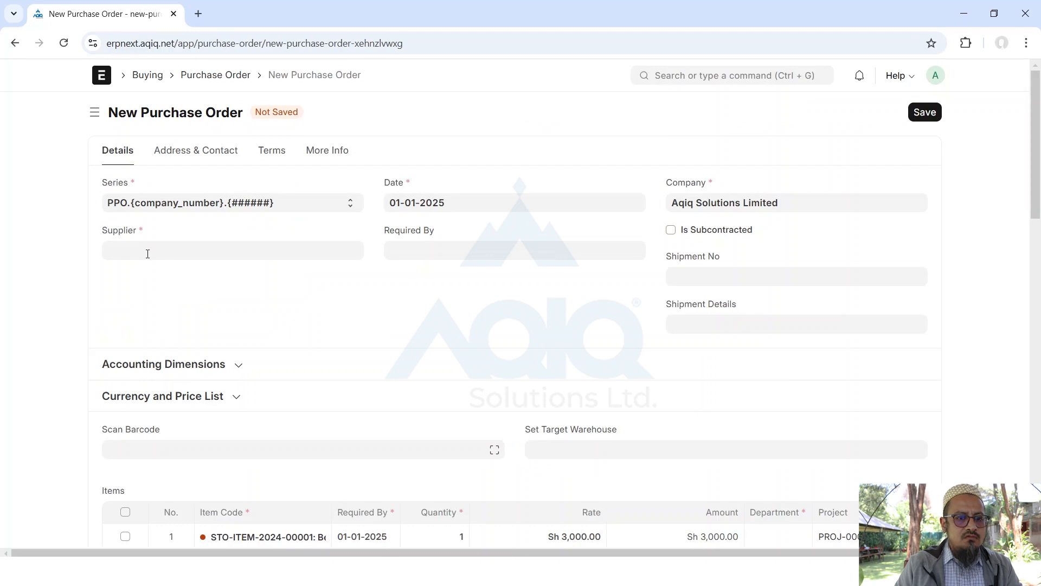
Set the purchase order's supplier to Hardware World Ltd and its Required By date to 01-01-2025
click(453, 247)
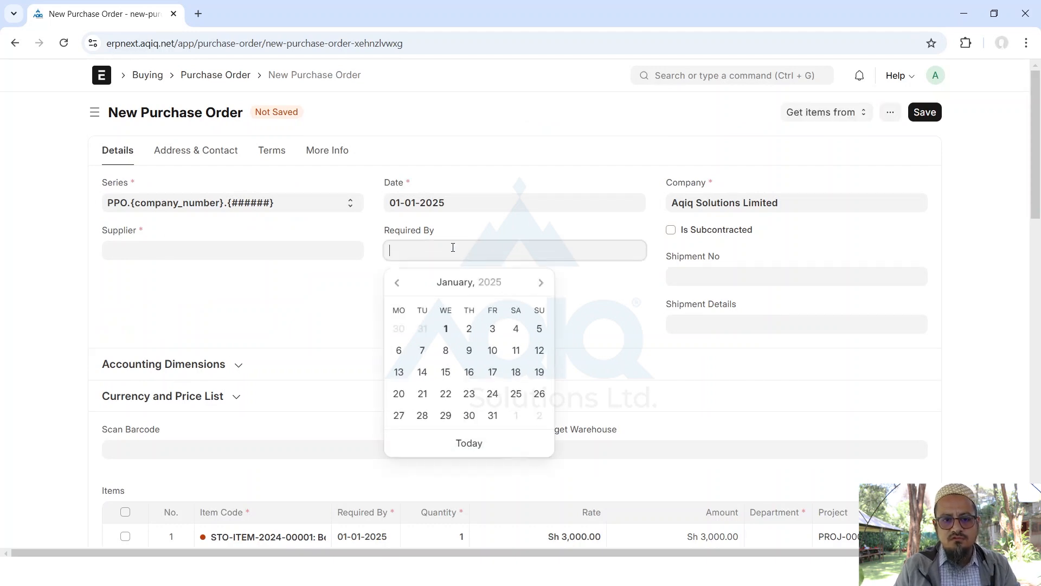
click(297, 246)
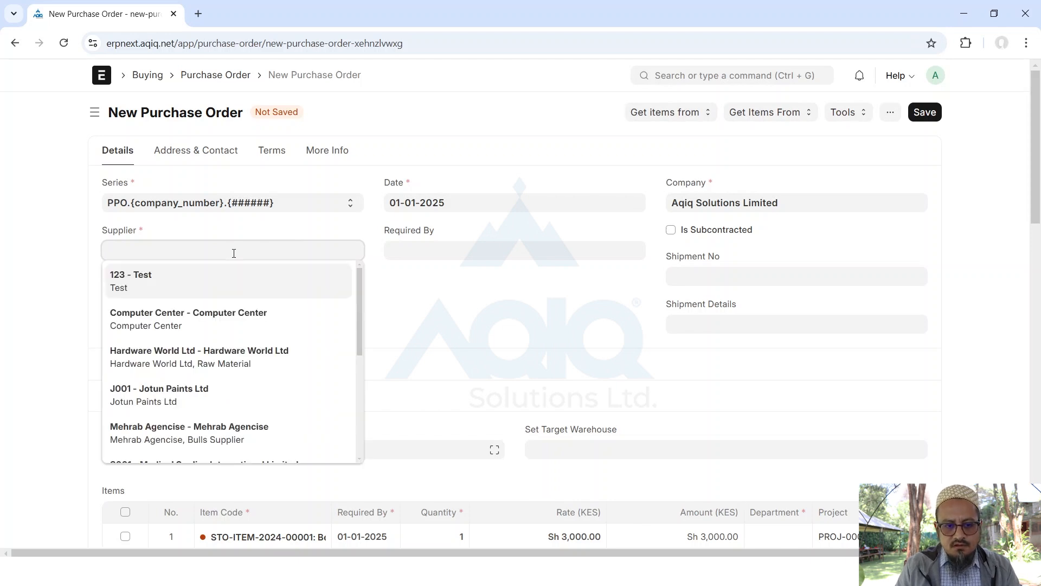
click(210, 359)
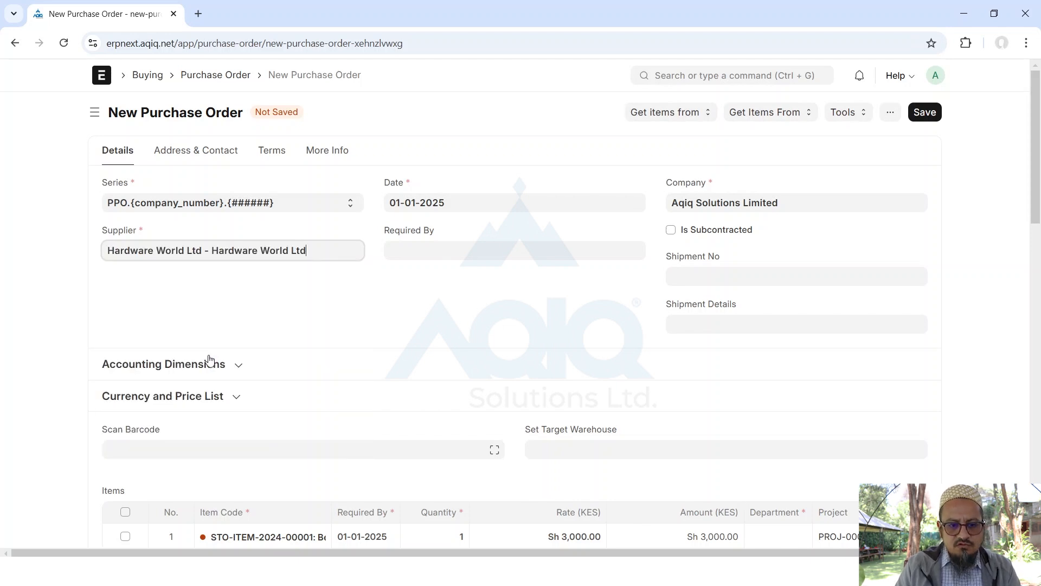
click(467, 254)
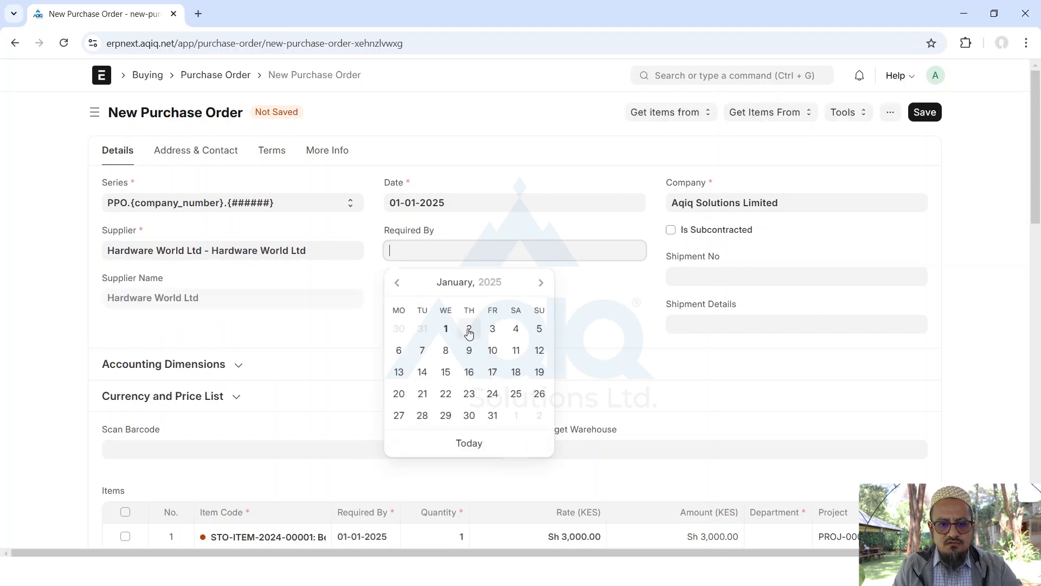
click(445, 329)
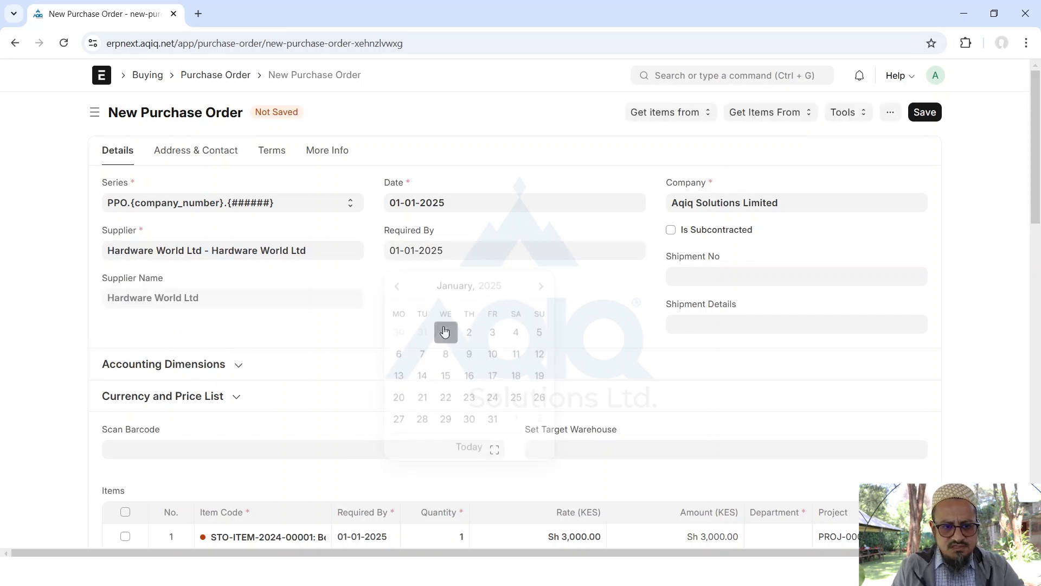
Check the item row and totals of the new purchase order and try to save it
scroll(564, 353, down, 5)
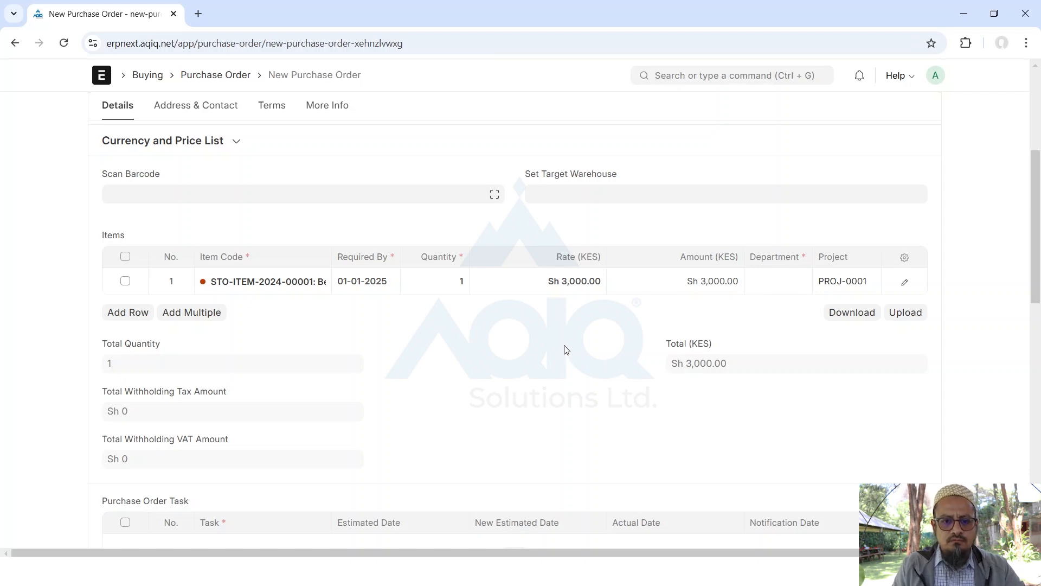
scroll(530, 321, up, 1)
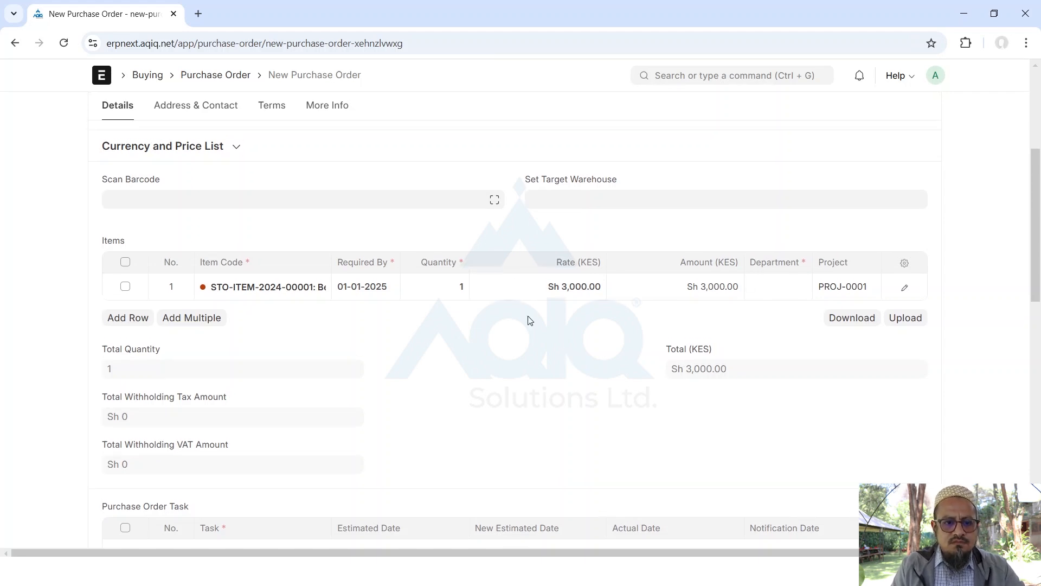
scroll(530, 321, up, 5)
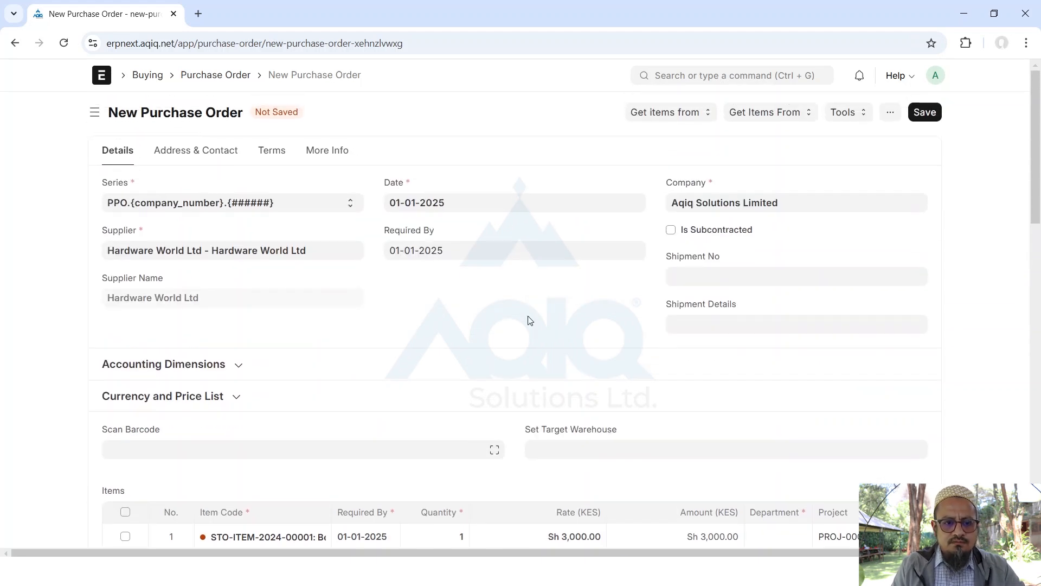
click(925, 112)
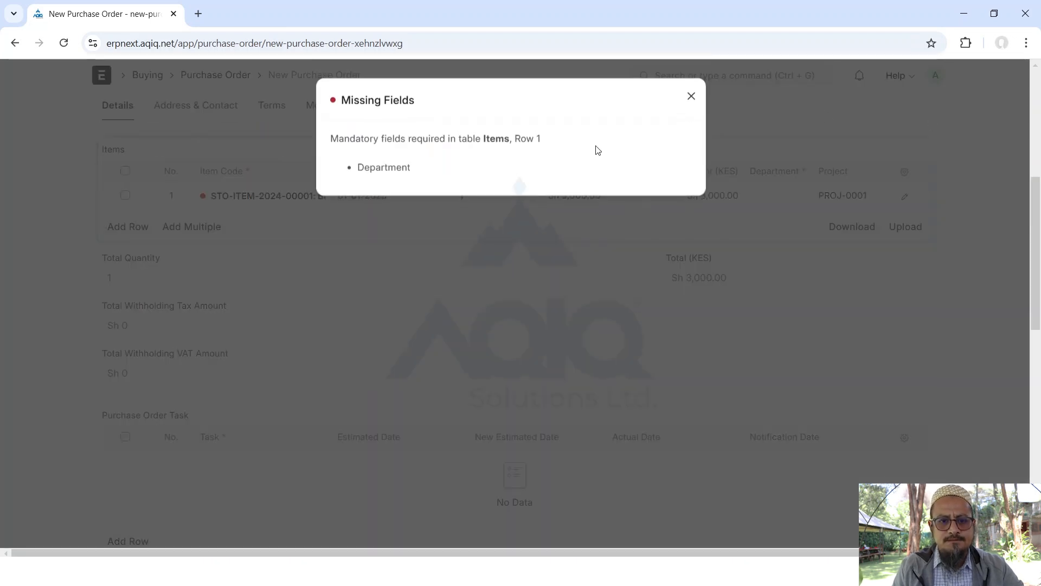
Set the department to Accounts in the Bed Side Monitor row of the new purchase order
click(692, 97)
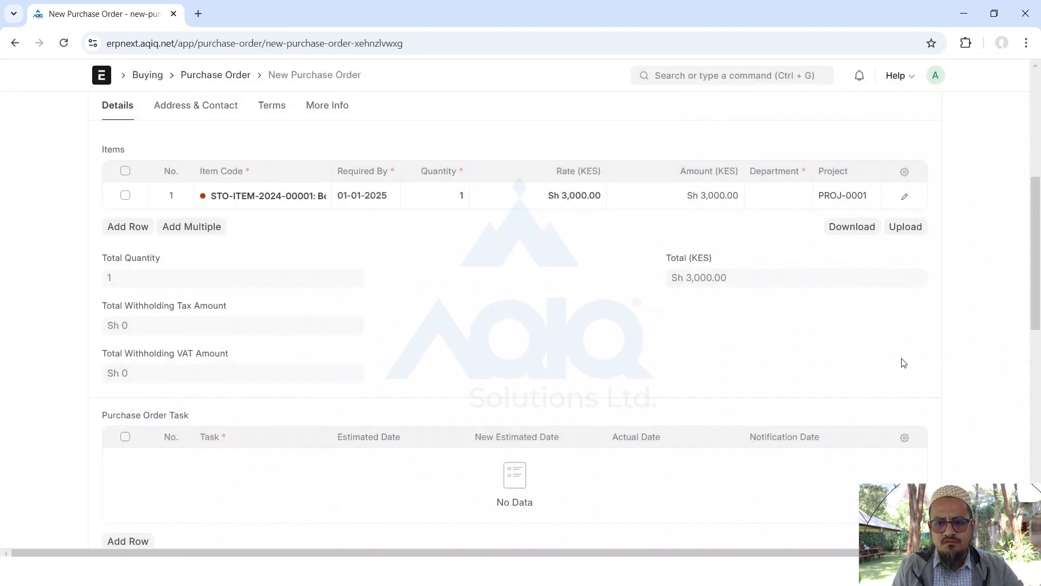
scroll(900, 369, down, 2)
scroll(900, 370, up, 8)
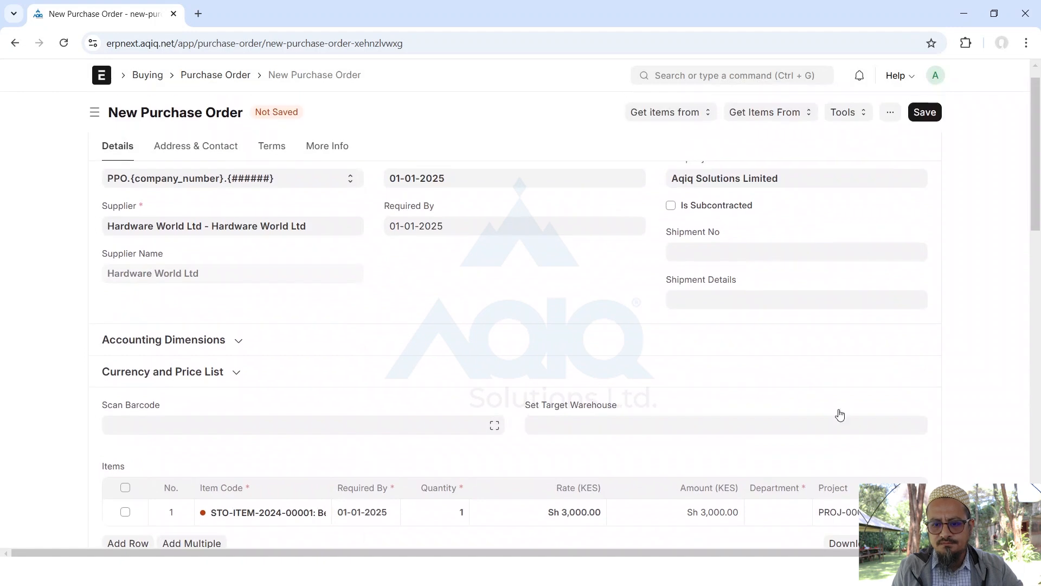
click(767, 520)
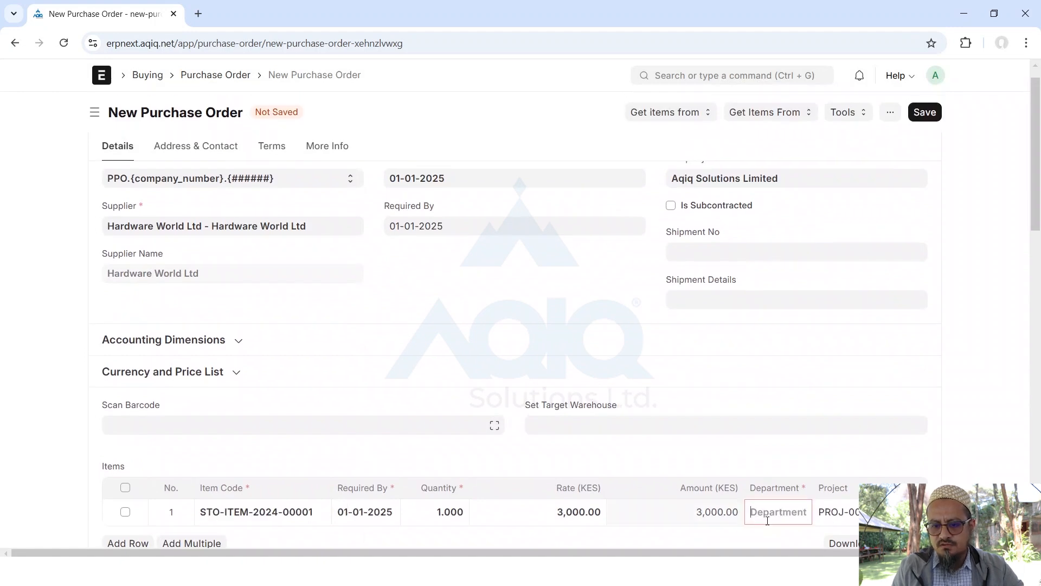
click(788, 539)
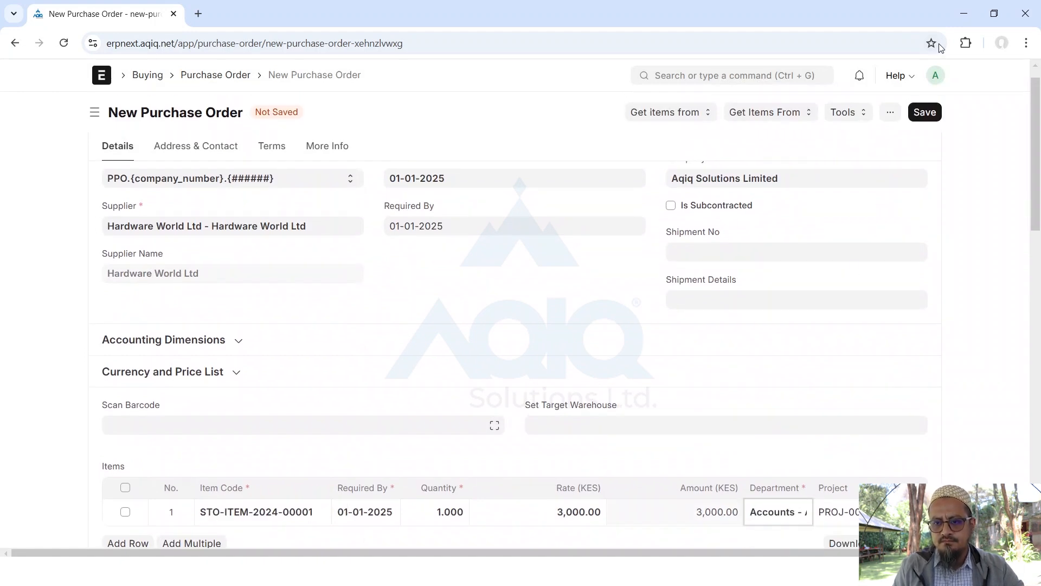
Save and approve the Hardware World Ltd purchase order
click(936, 115)
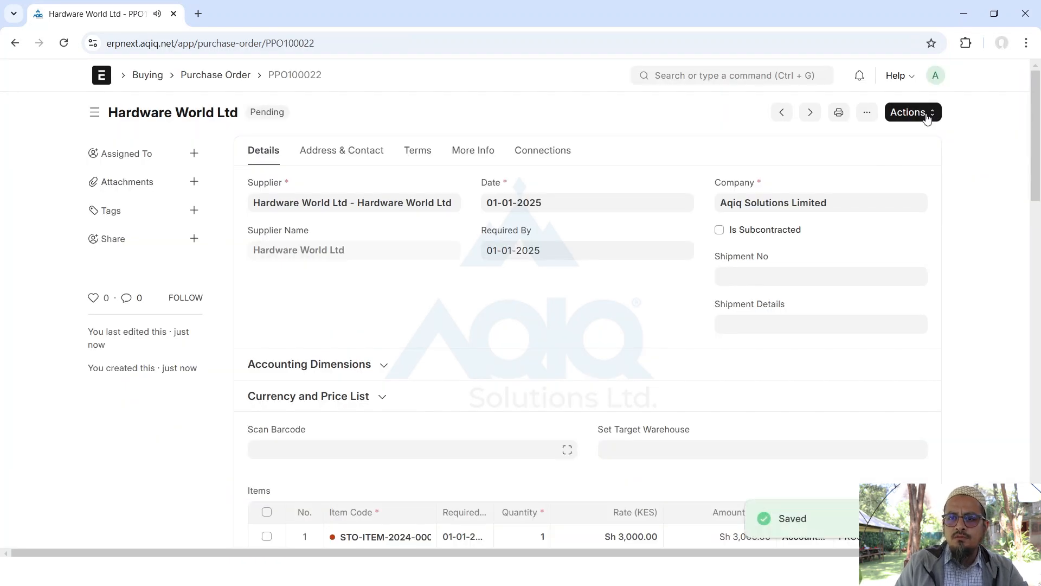
click(927, 115)
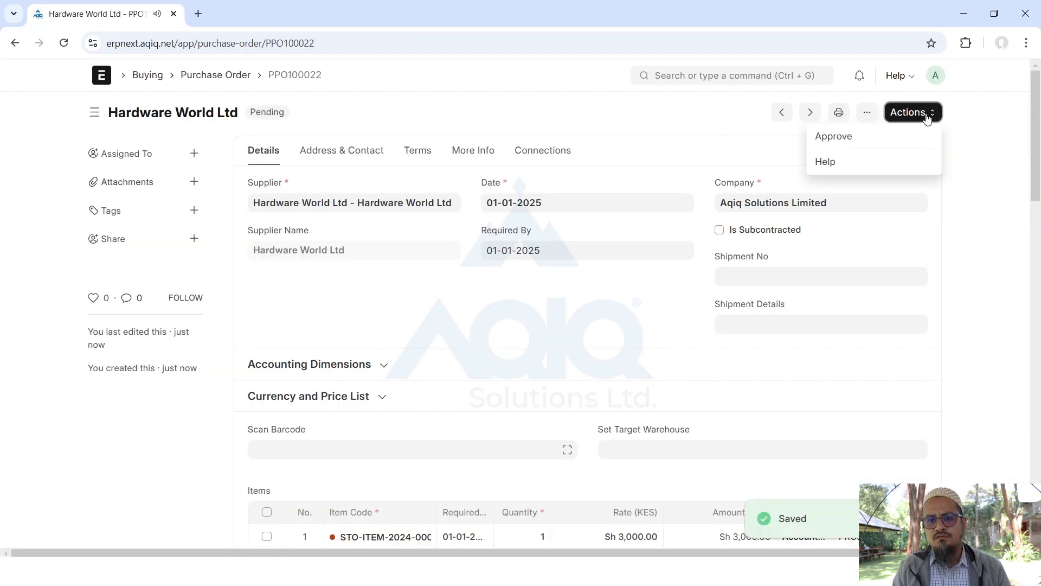
click(833, 137)
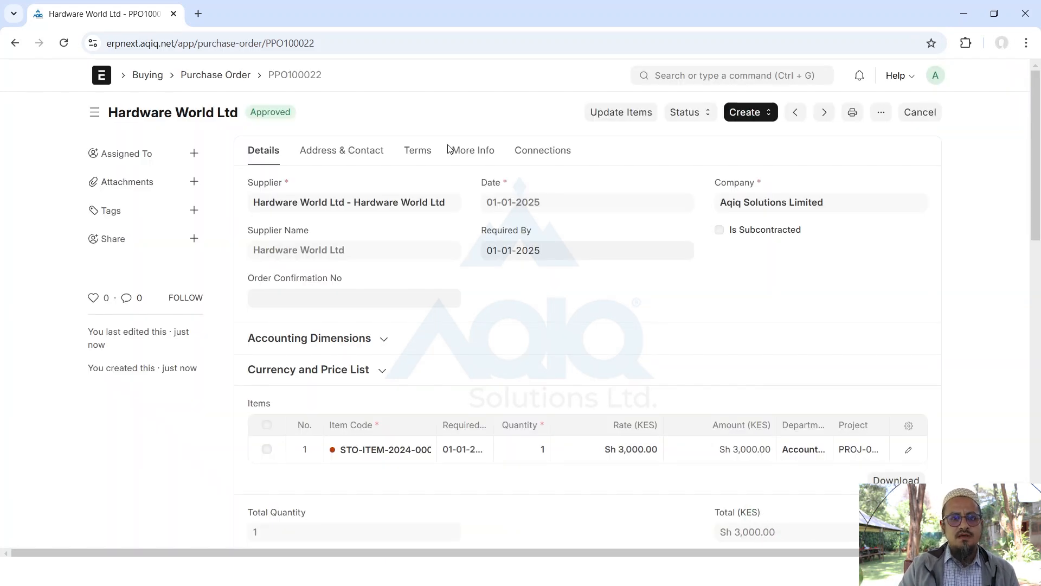
Create a purchase receipt from the approved purchase order with Finished Goods - AD as the accepted warehouse
click(751, 113)
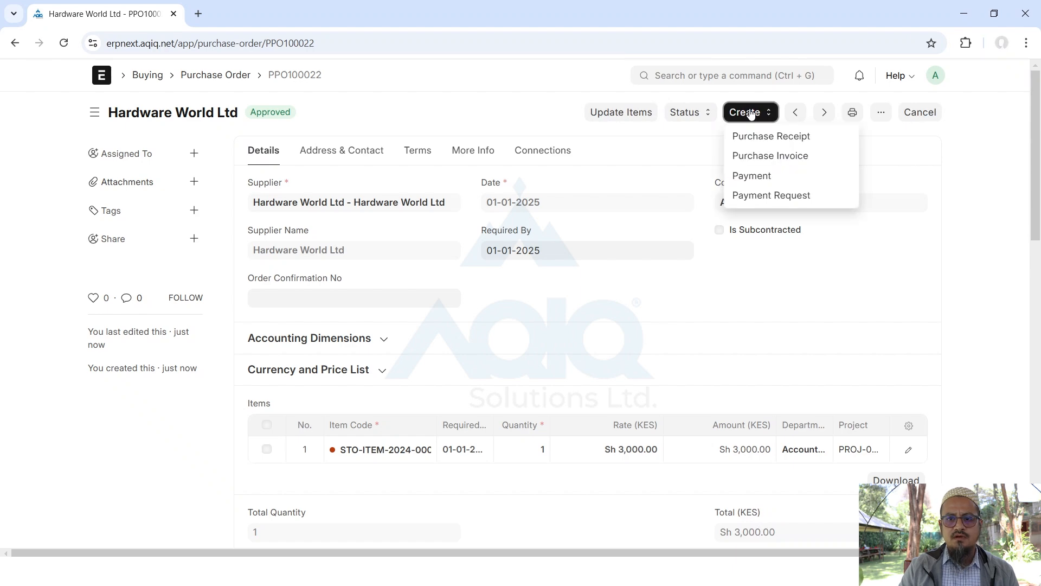
click(761, 140)
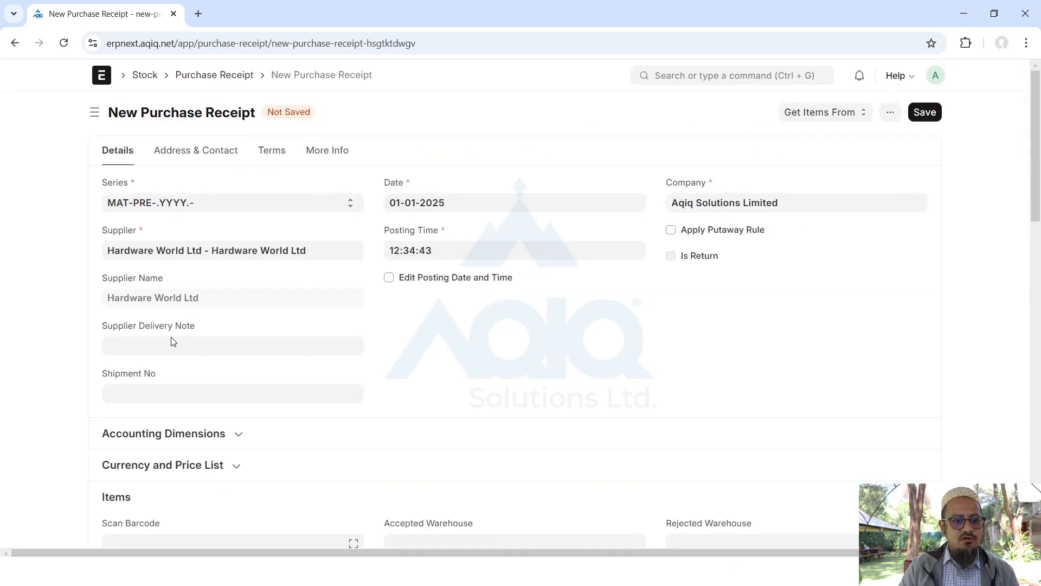
scroll(509, 356, down, 3)
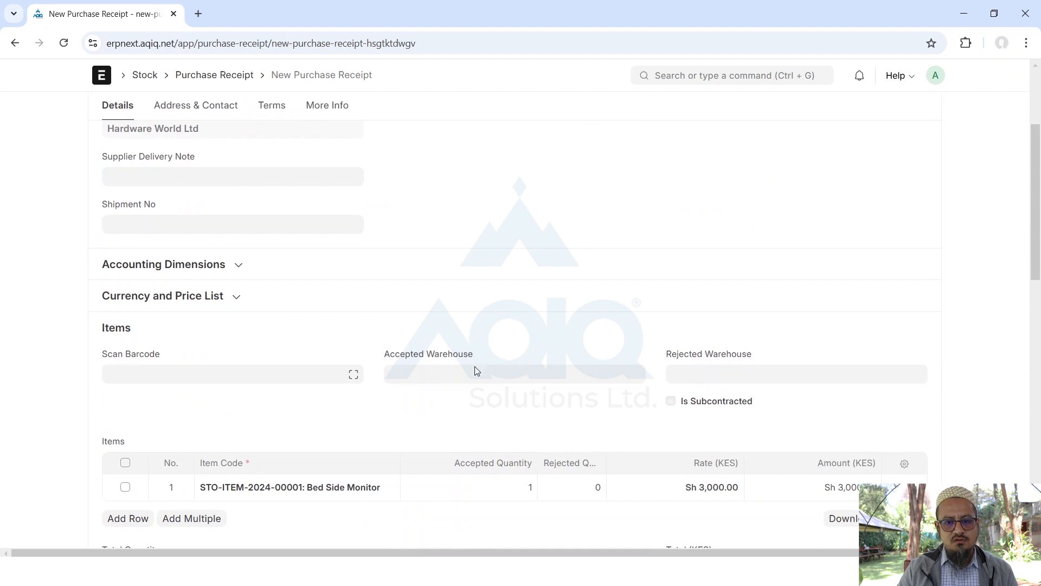
scroll(446, 368, down, 4)
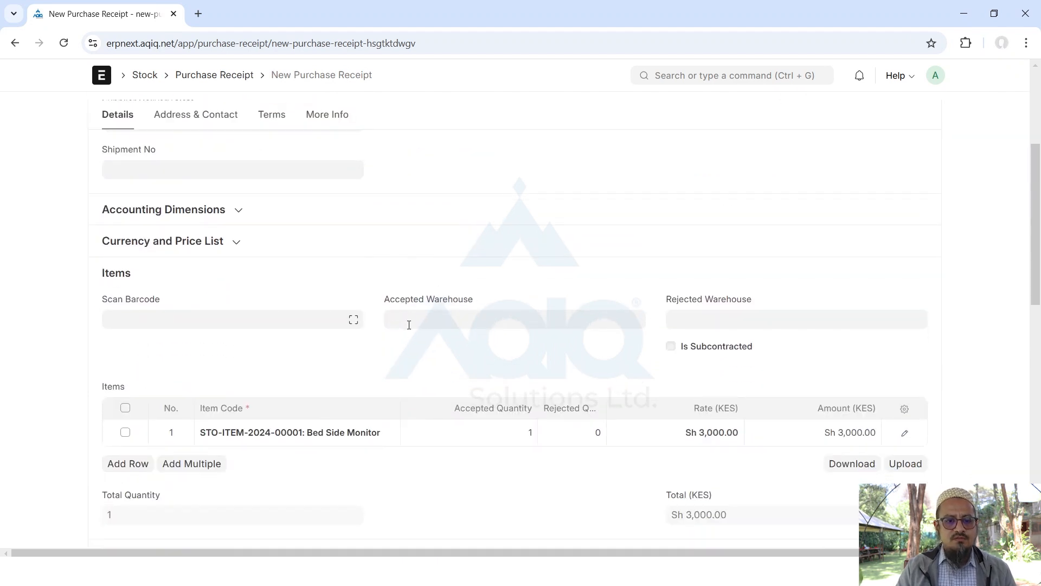
click(409, 324)
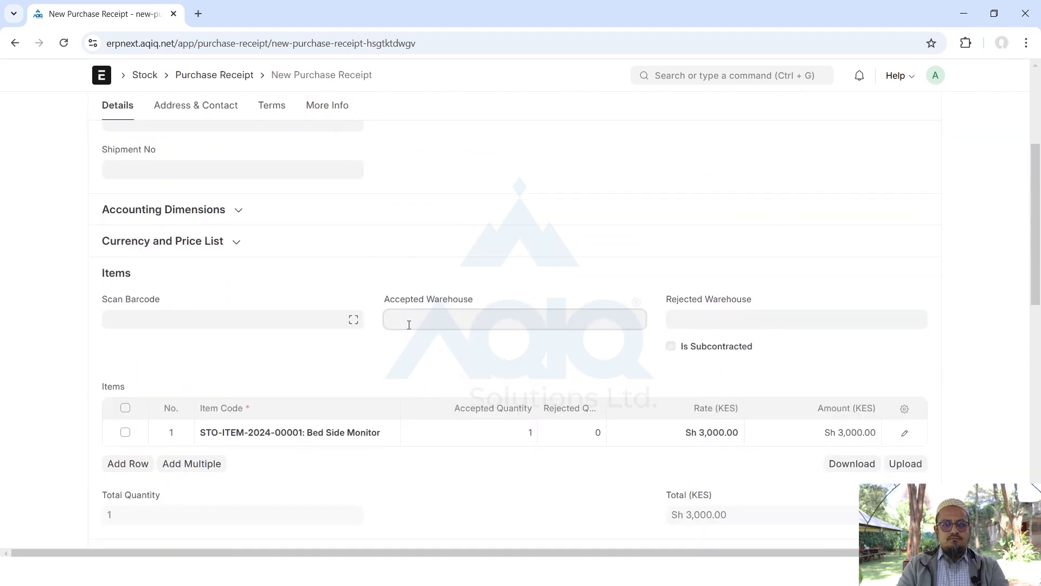
scroll(440, 448, down, 3)
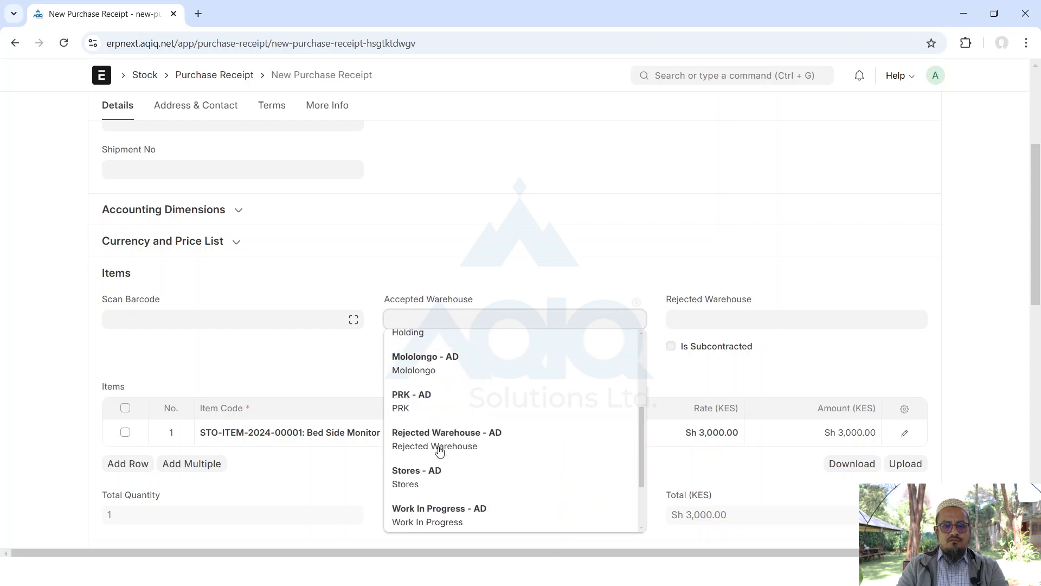
scroll(442, 429, up, 3)
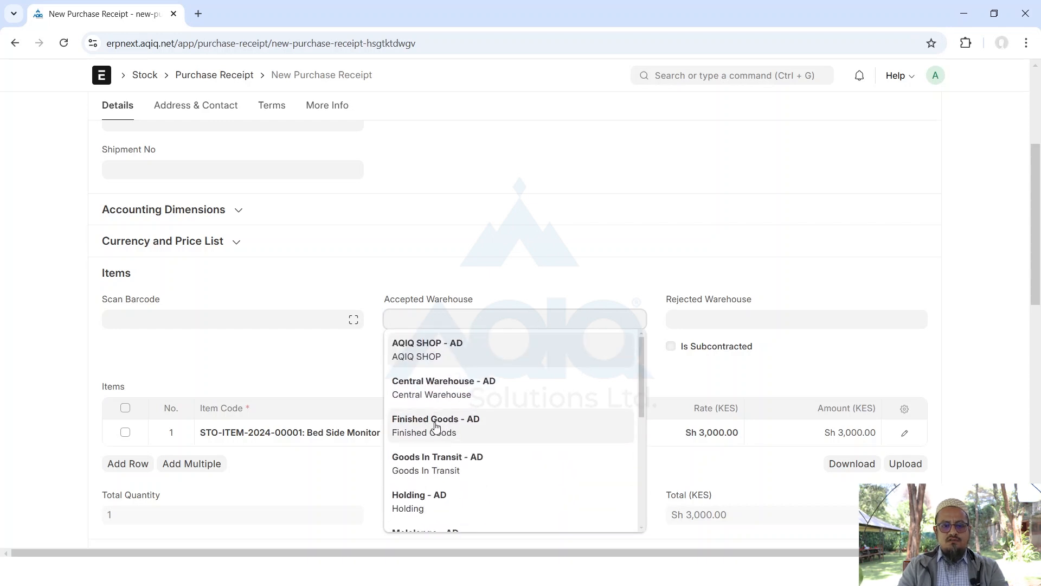
click(436, 424)
scroll(738, 302, up, 5)
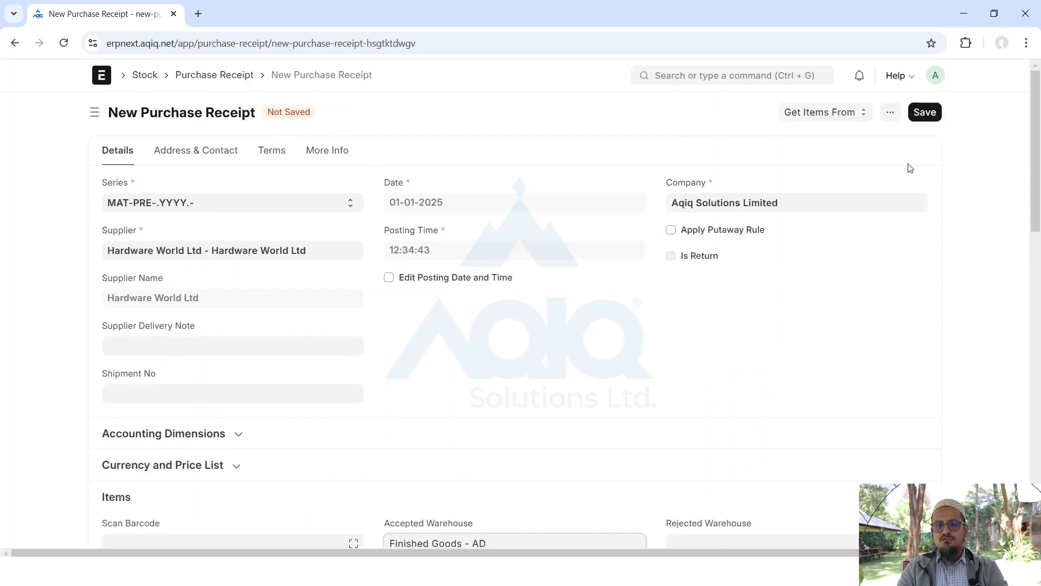
Save and submit the purchase receipt and view its stock ledger
click(928, 114)
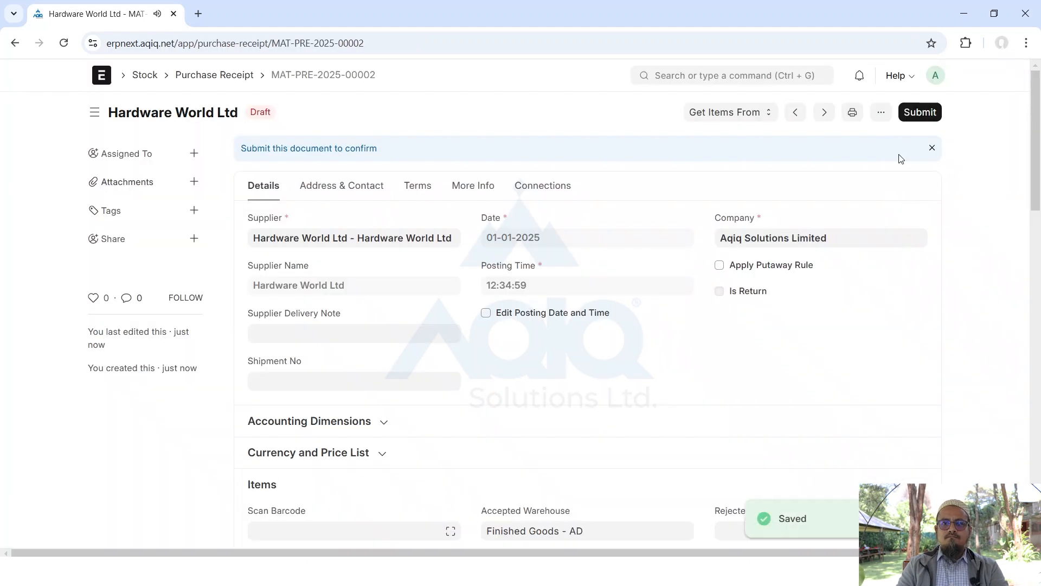
click(920, 113)
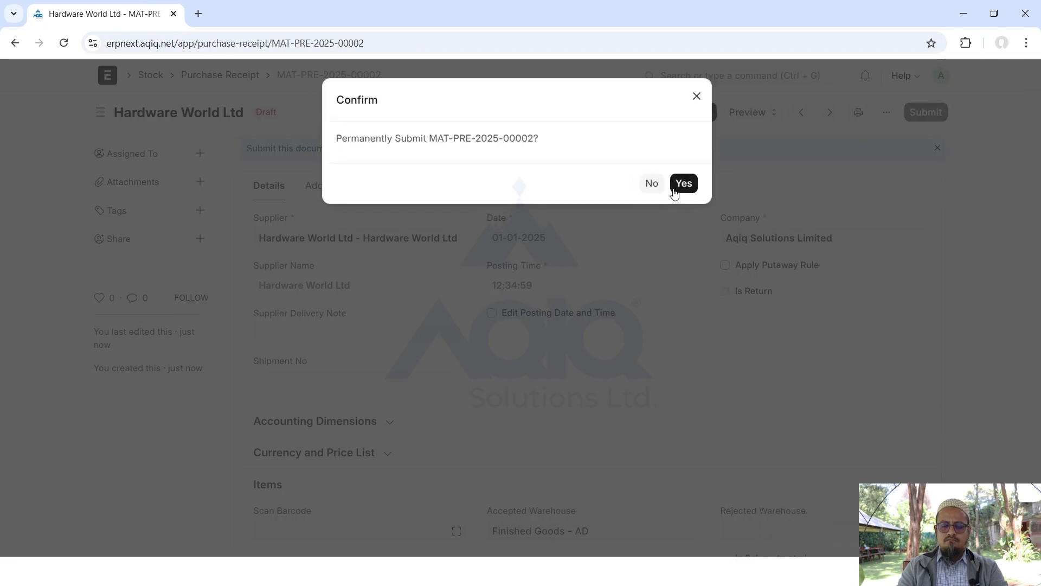
click(682, 184)
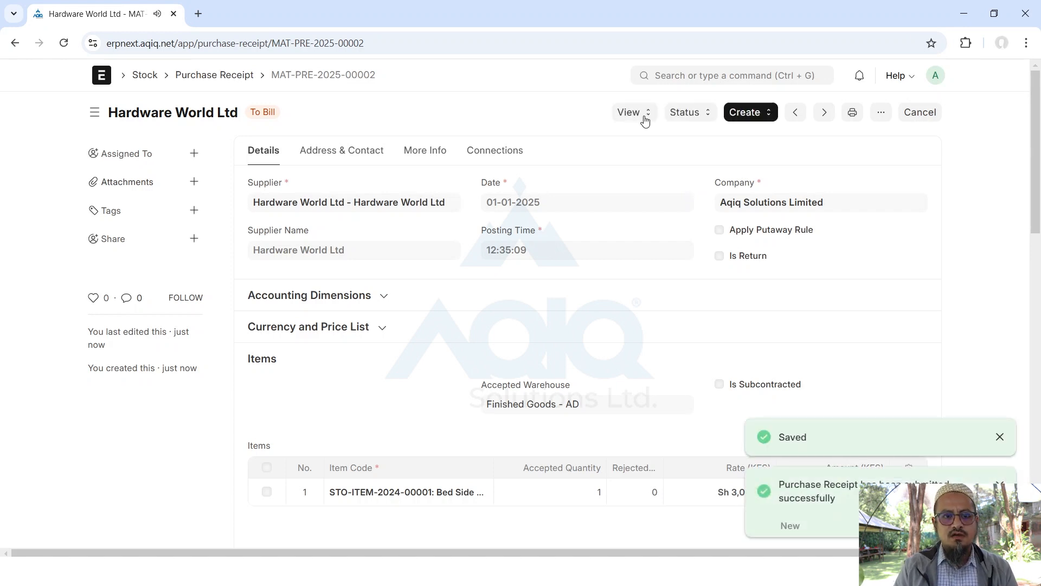
click(644, 117)
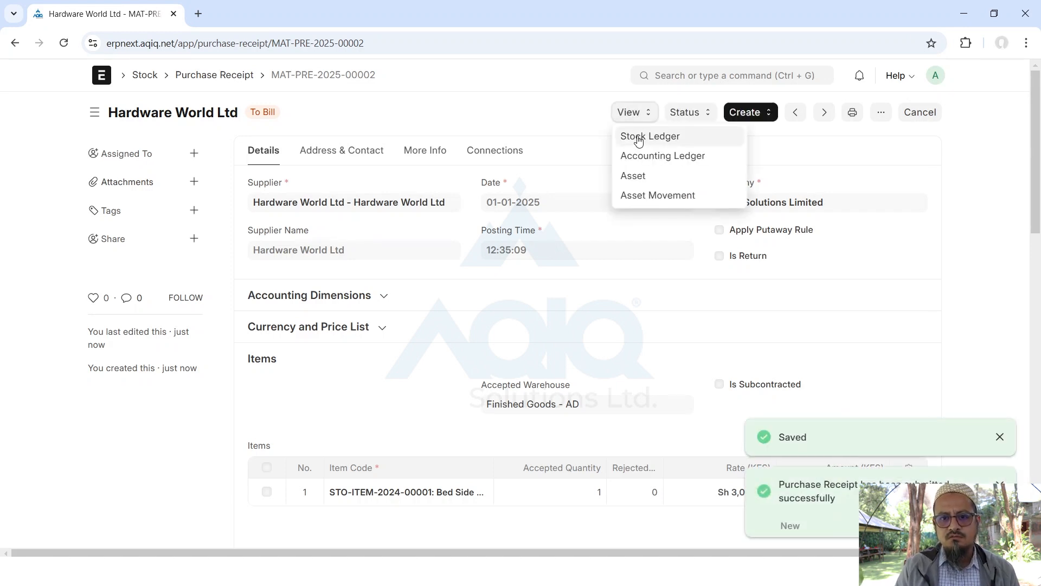
click(638, 138)
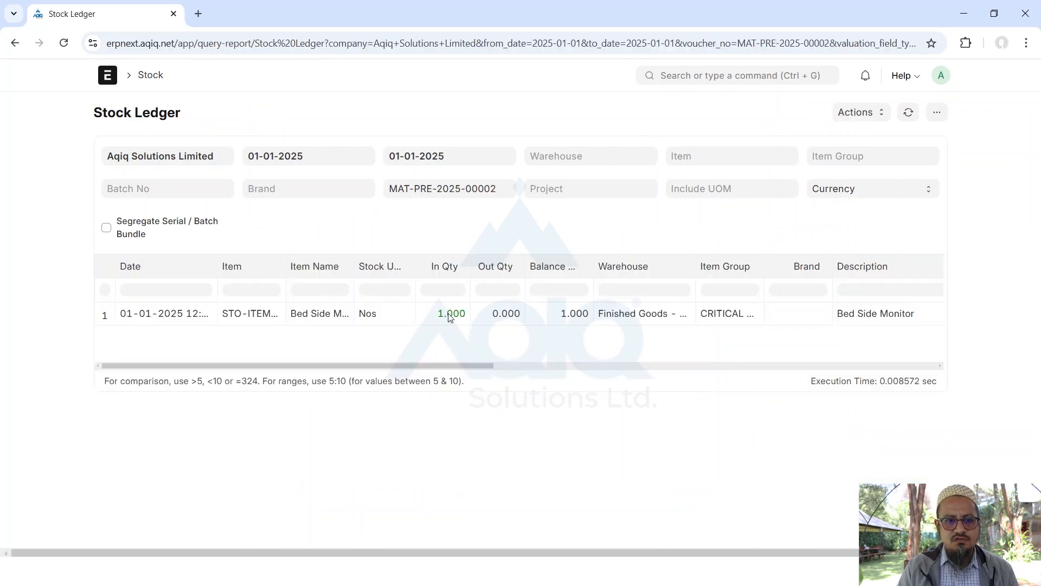
Find the delivery note list through the global search and open the draft delivery note for Sh 58,000.00
click(717, 82)
text(delivery)
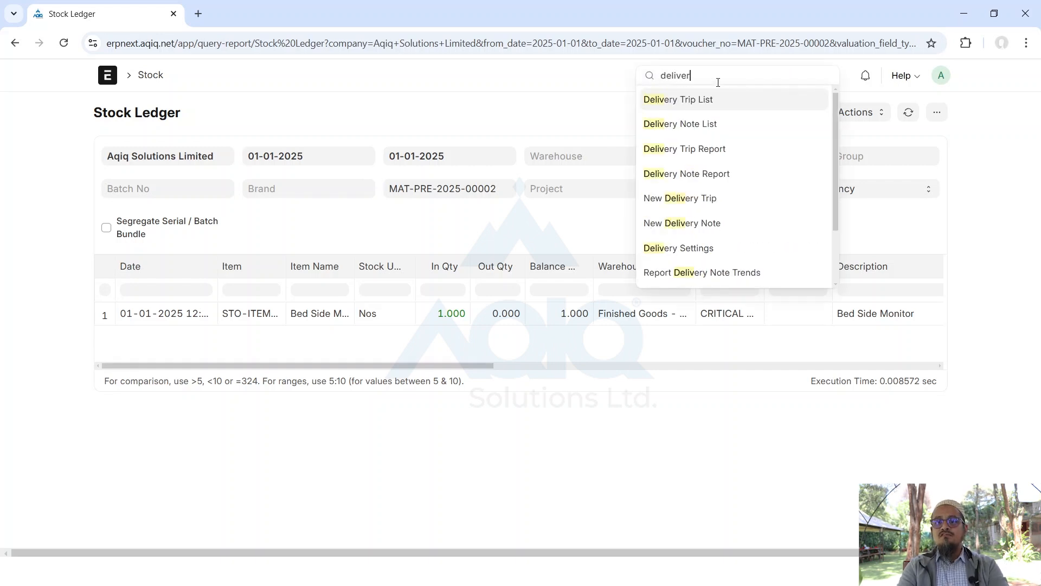
click(658, 125)
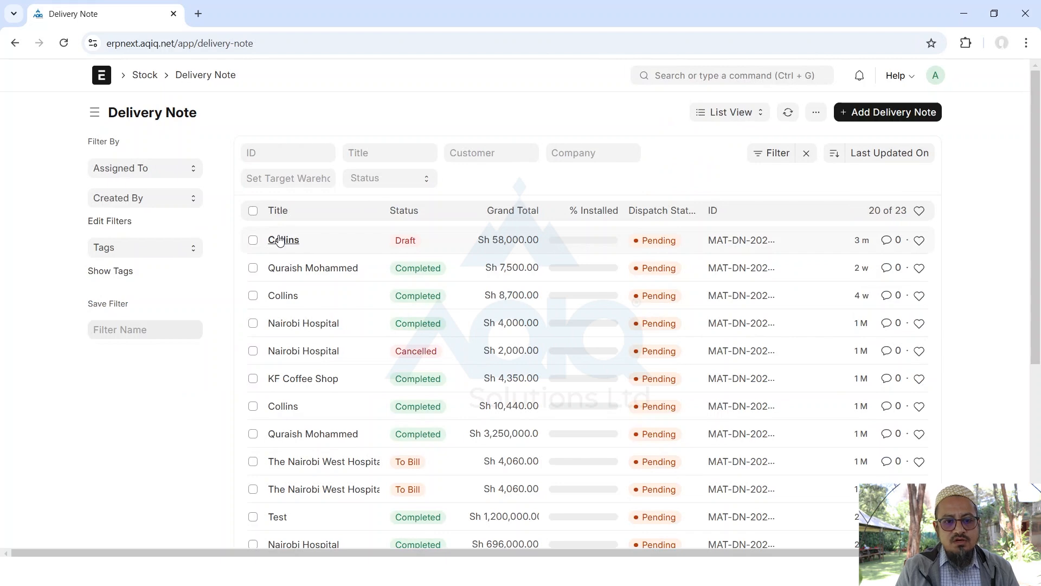
click(279, 241)
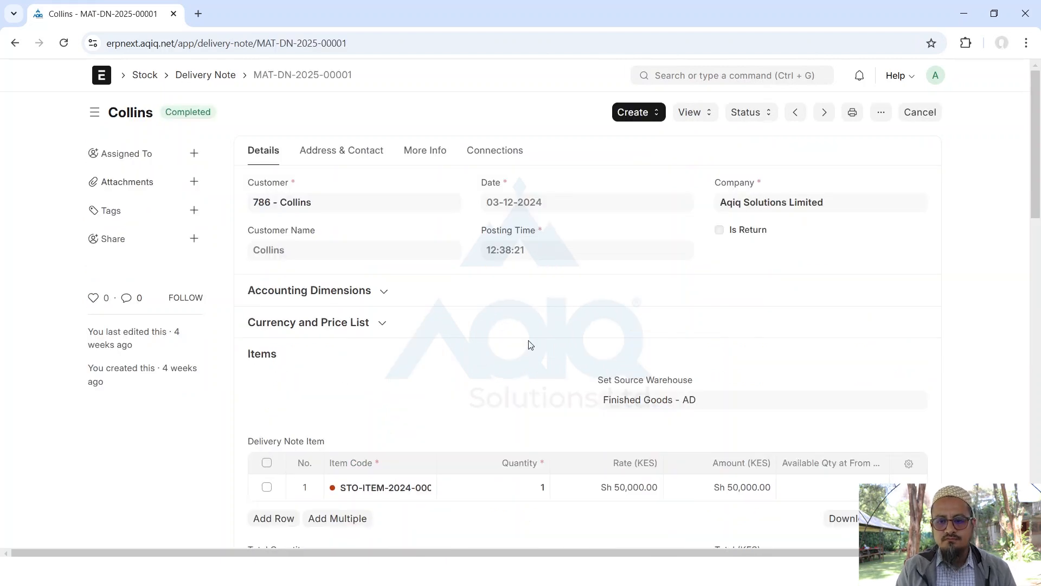
Submit the draft delivery note permanently and view its stock ledger entry
scroll(729, 417, down, 3)
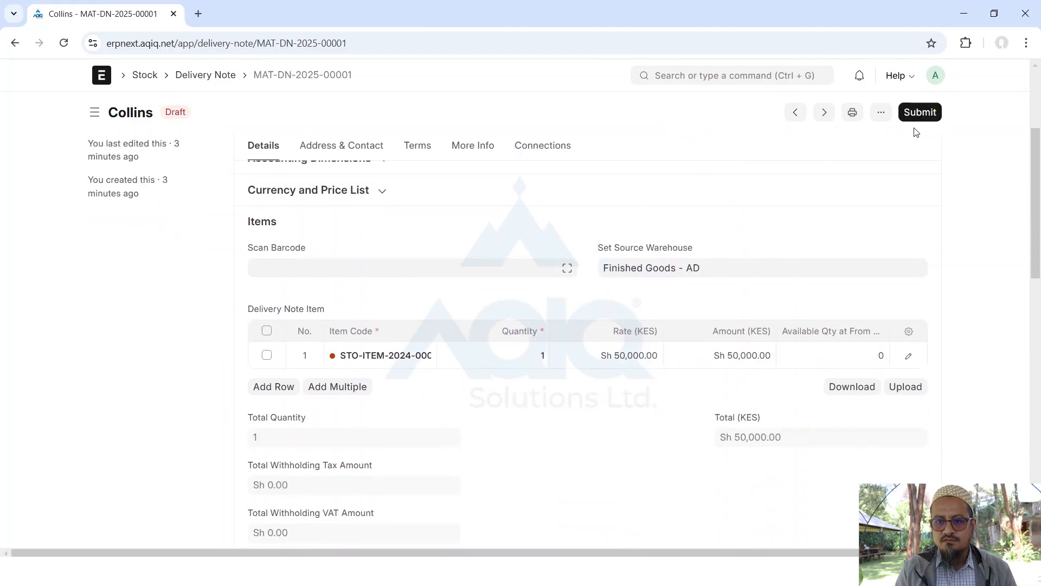
scroll(924, 121, up, 3)
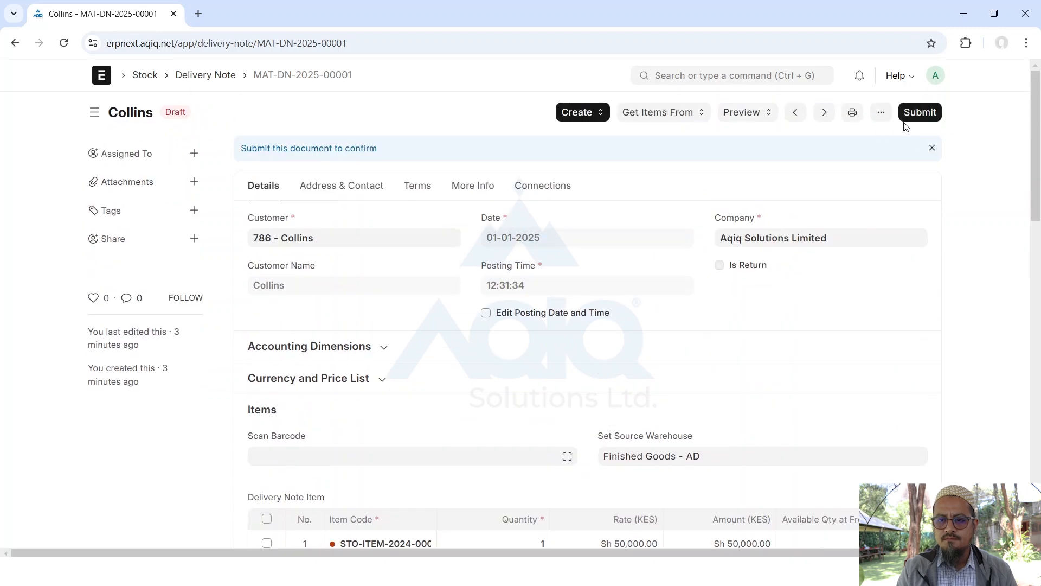
click(921, 113)
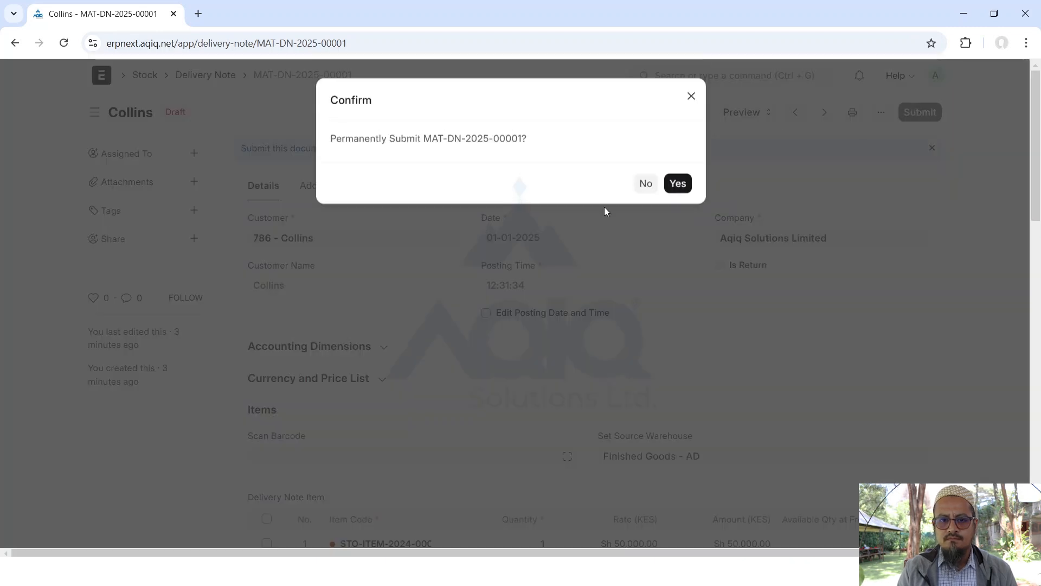
click(684, 185)
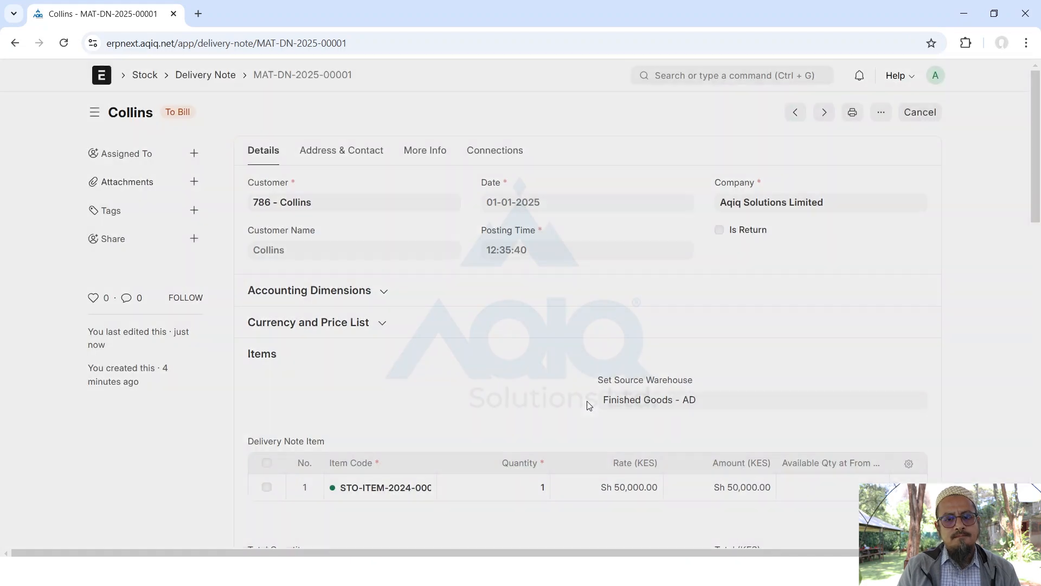
scroll(588, 406, down, 5)
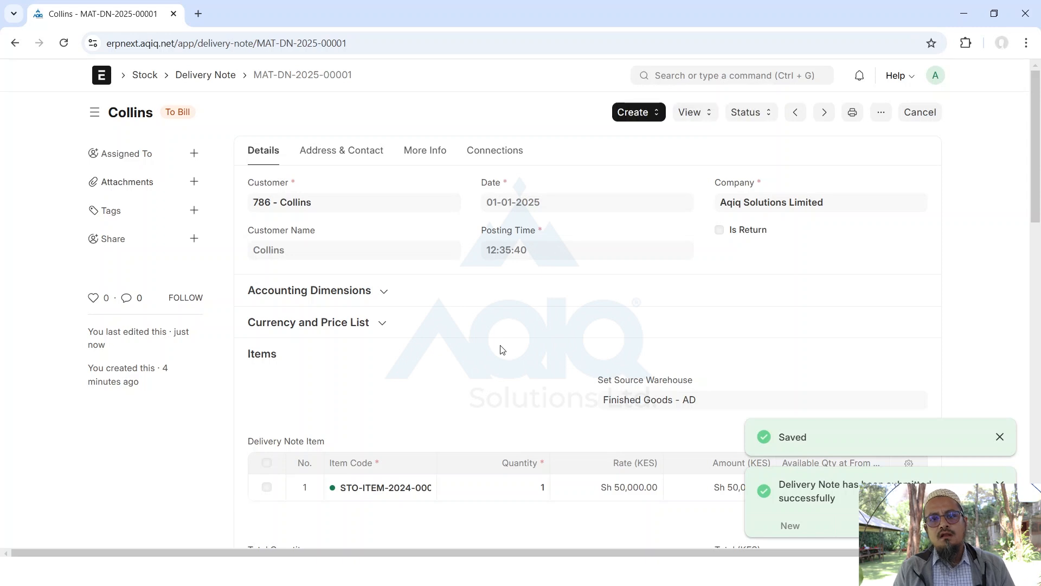
click(698, 114)
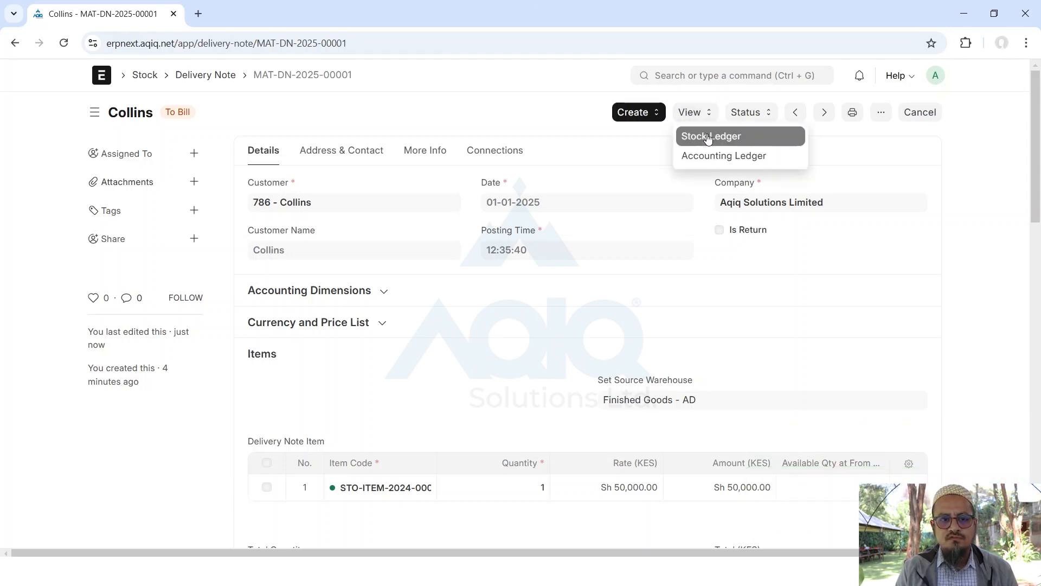
click(707, 136)
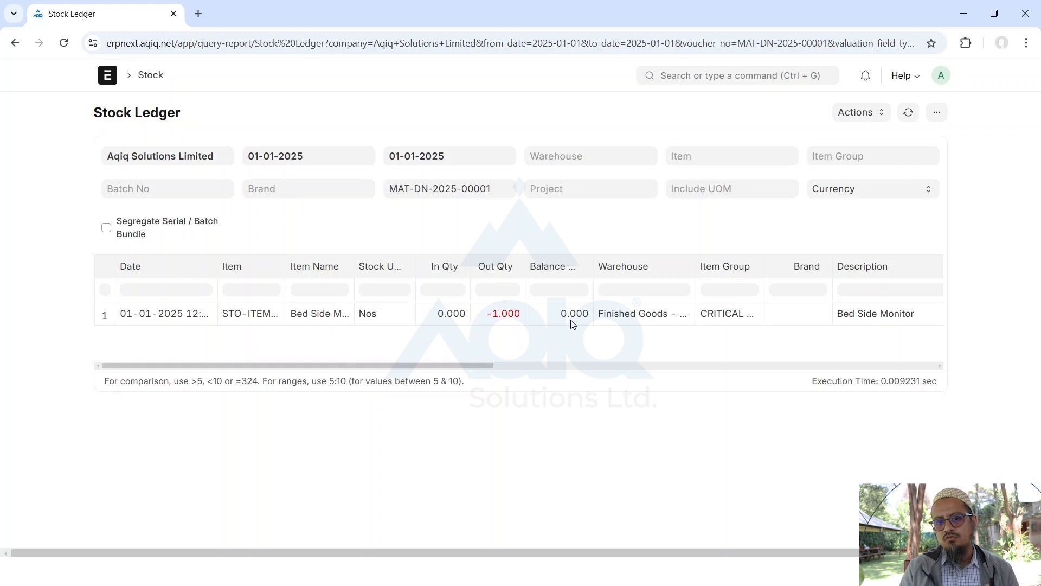
Return from the stock ledger to the submitted Sh 58,000.00 delivery note and view its accounting ledger
click(15, 43)
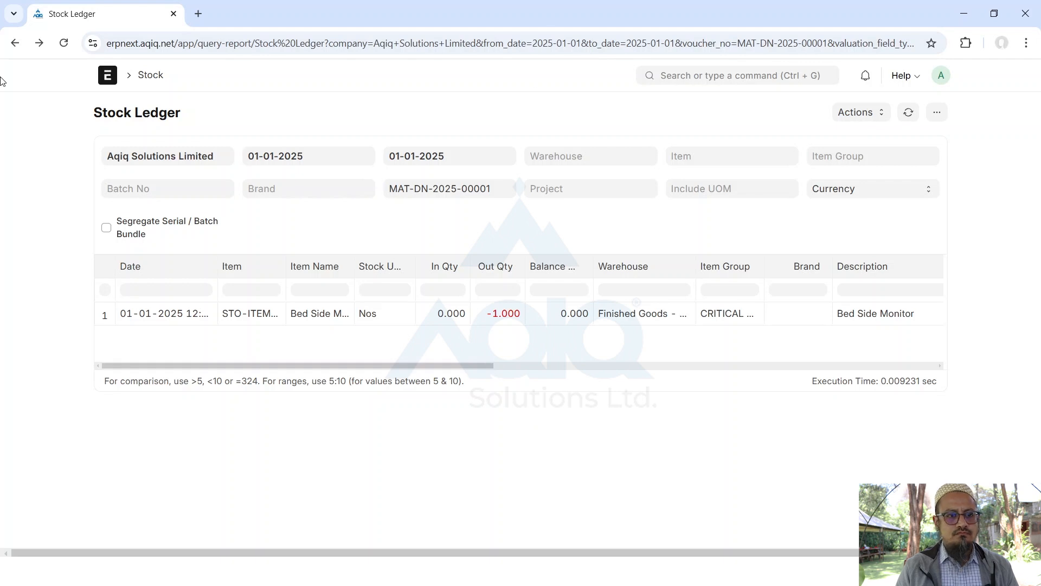
click(15, 44)
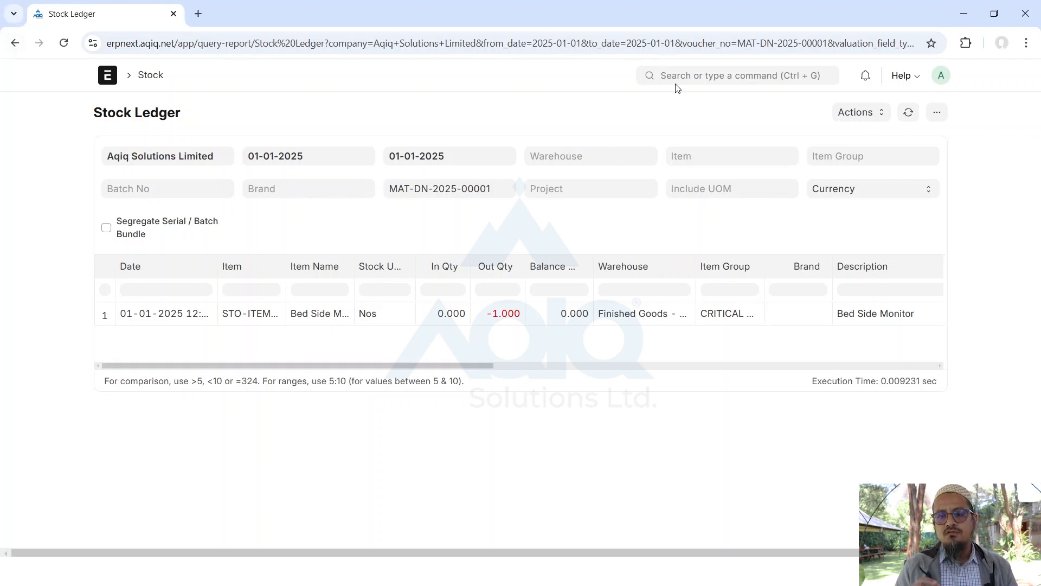
key(alt+Left)
key(alt+Left)
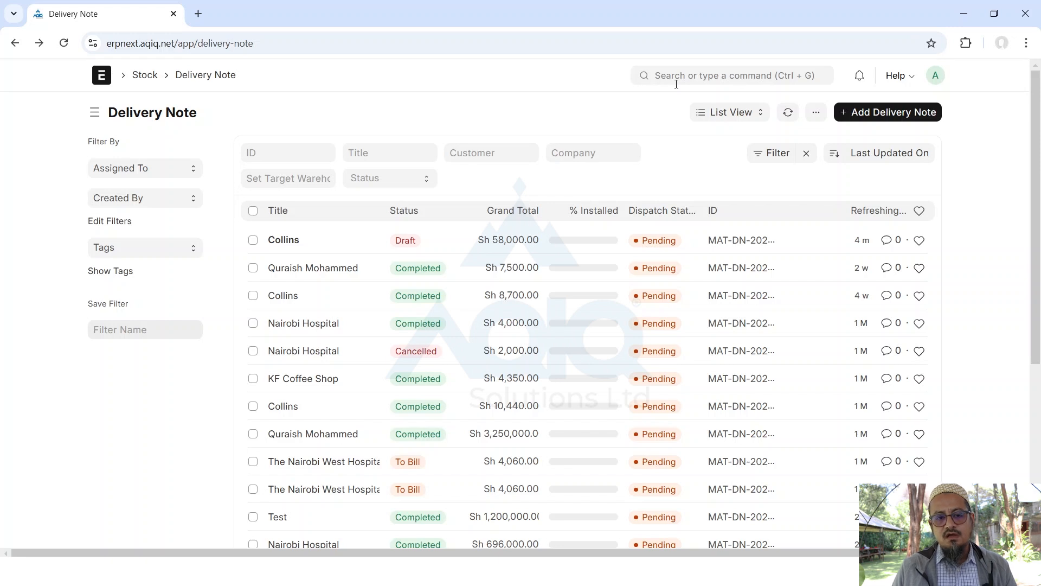
click(274, 243)
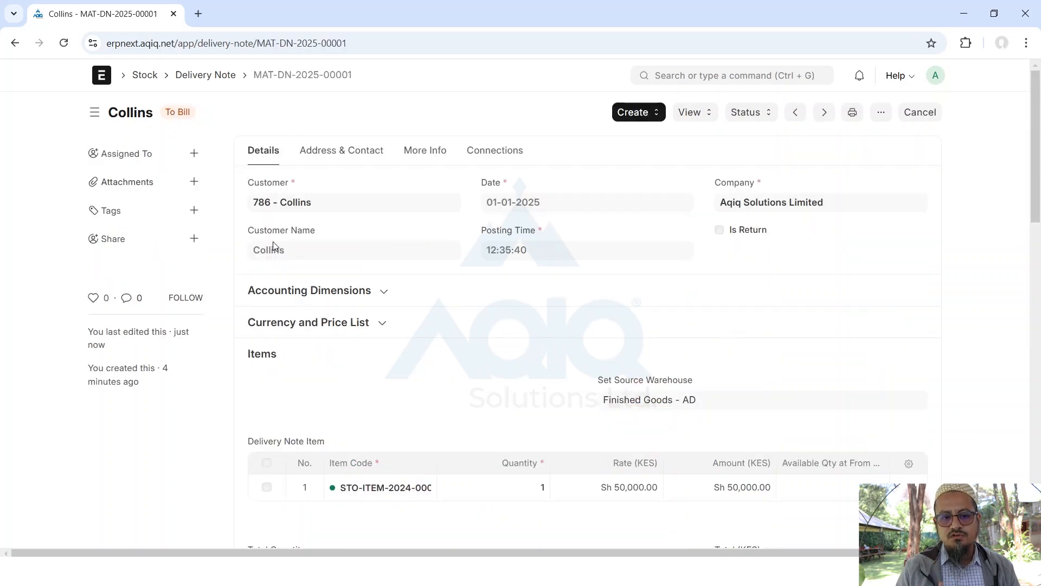
click(709, 120)
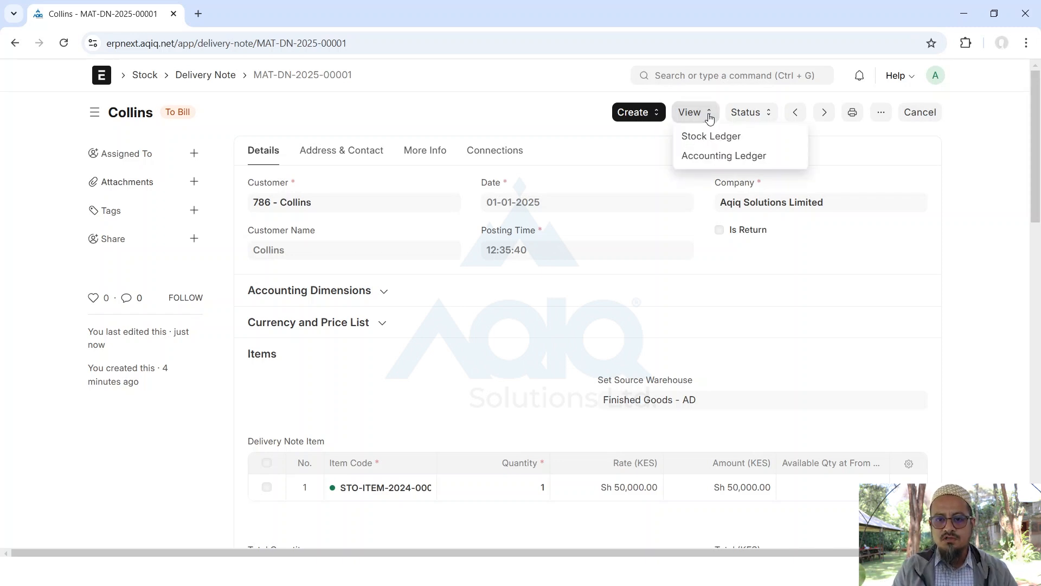
click(699, 157)
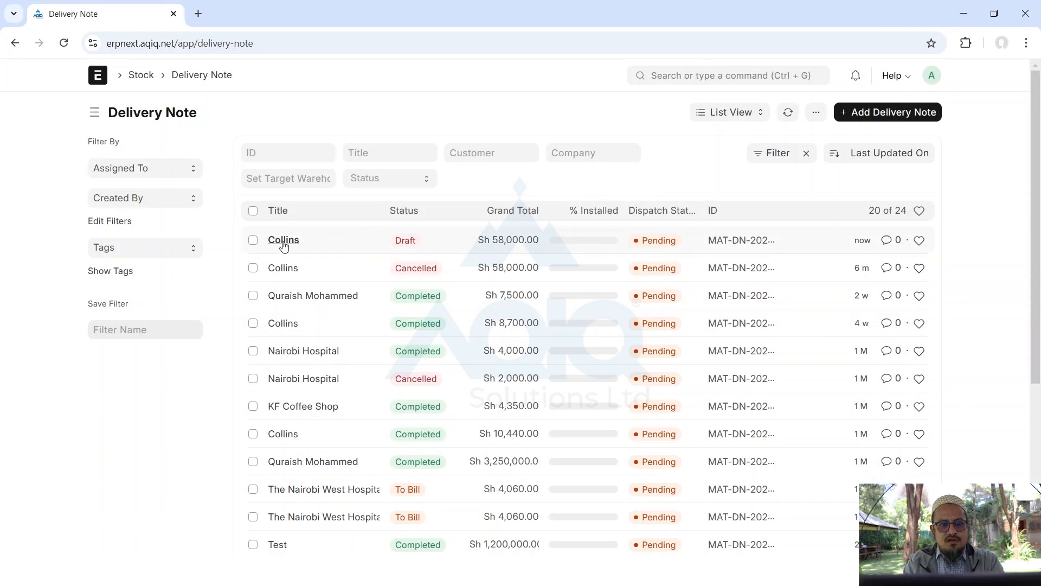
Open the new draft delivery note for Sh 58,000.00, check the item's available quantity and submit the note permanently
click(283, 241)
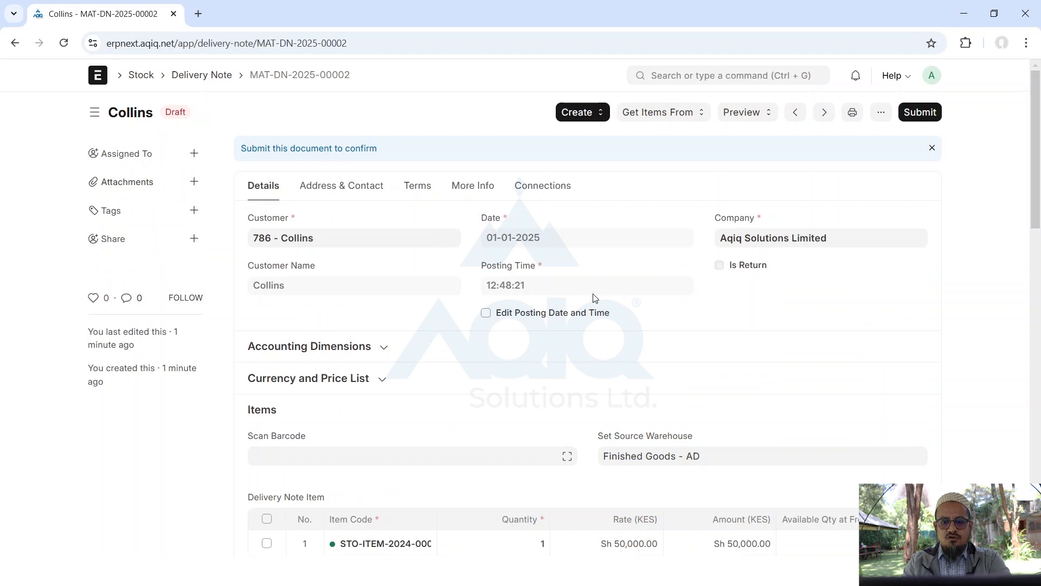
scroll(774, 367, down, 3)
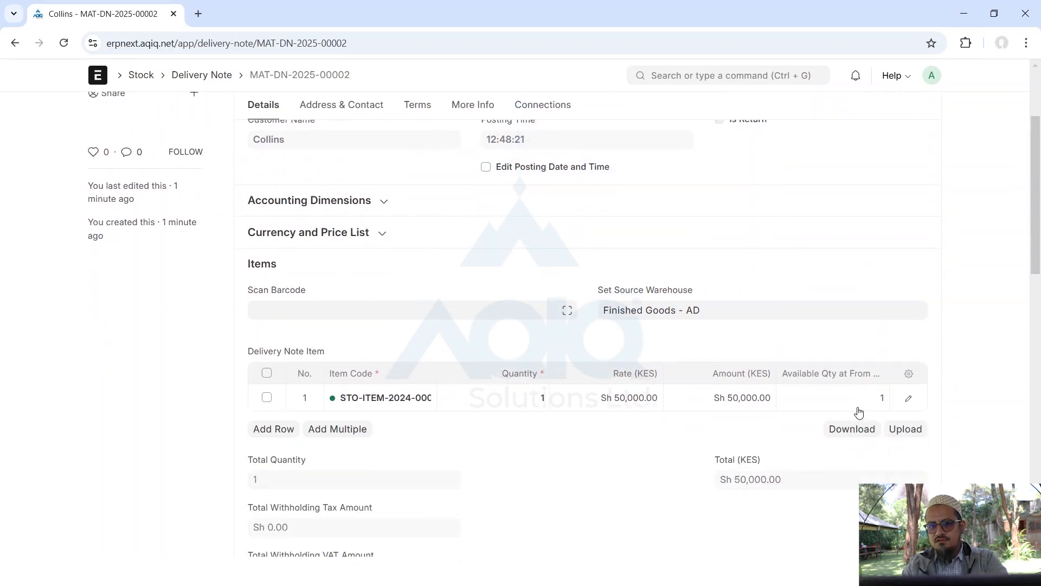
scroll(859, 413, up, 3)
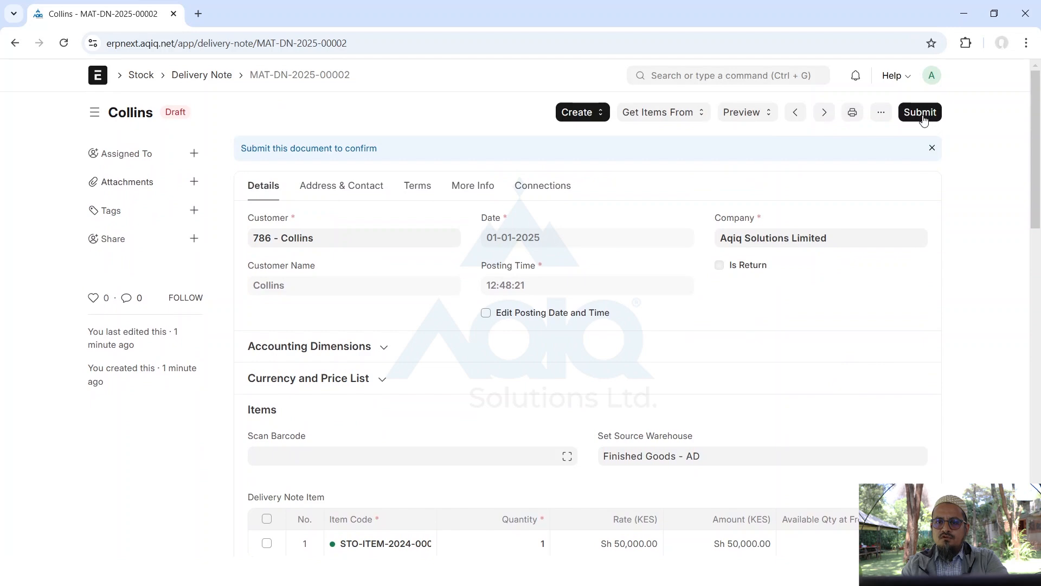
click(921, 113)
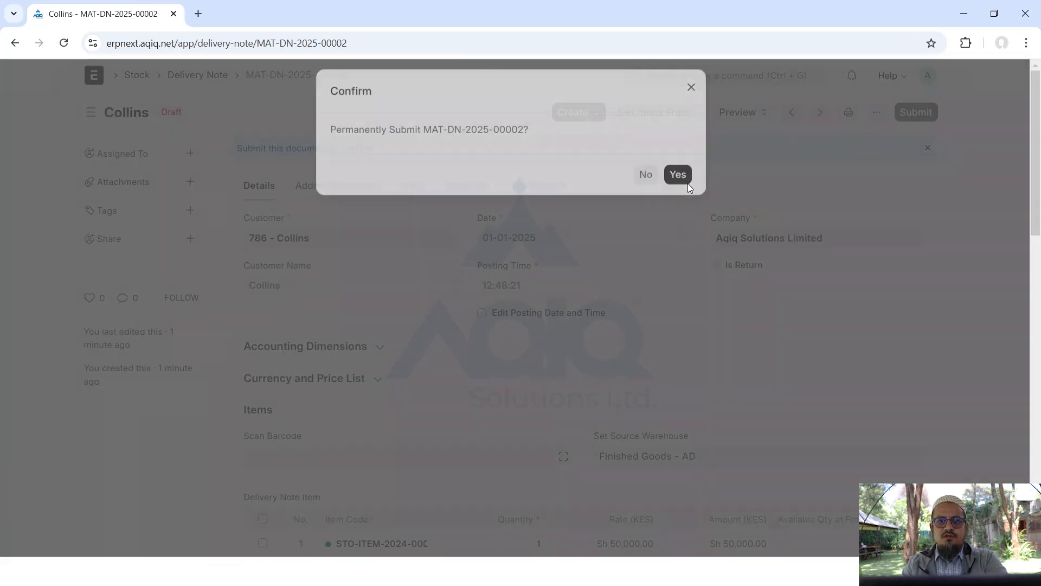
click(686, 183)
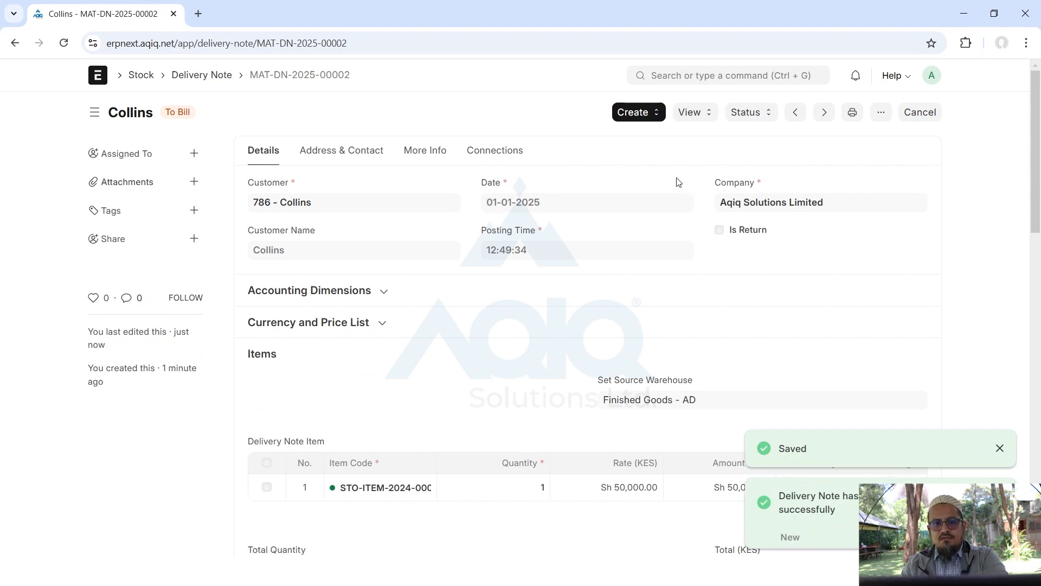
View the stock ledger entries for the submitted delivery note and return to the delivery note
click(697, 115)
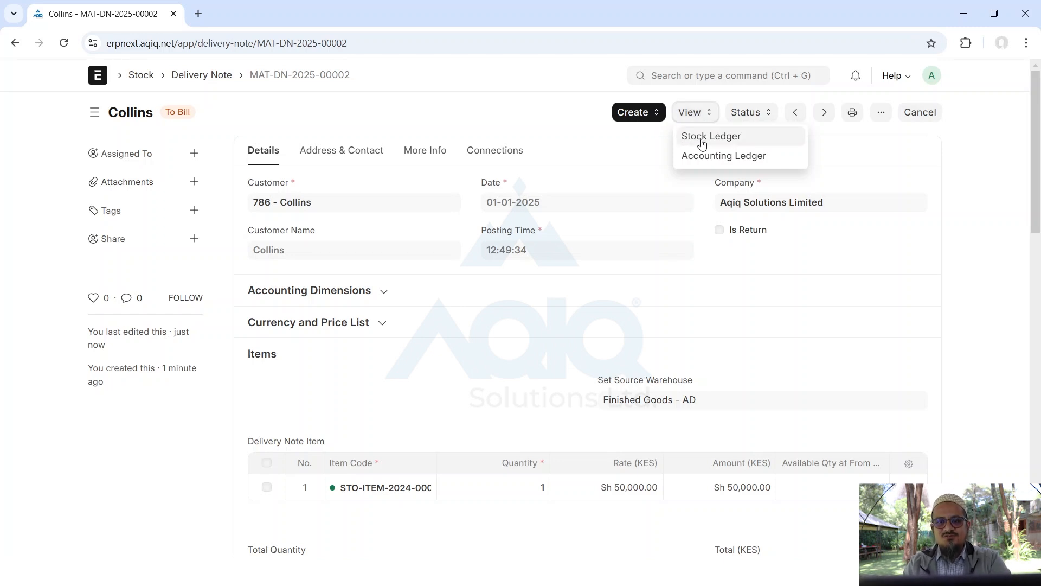
click(702, 144)
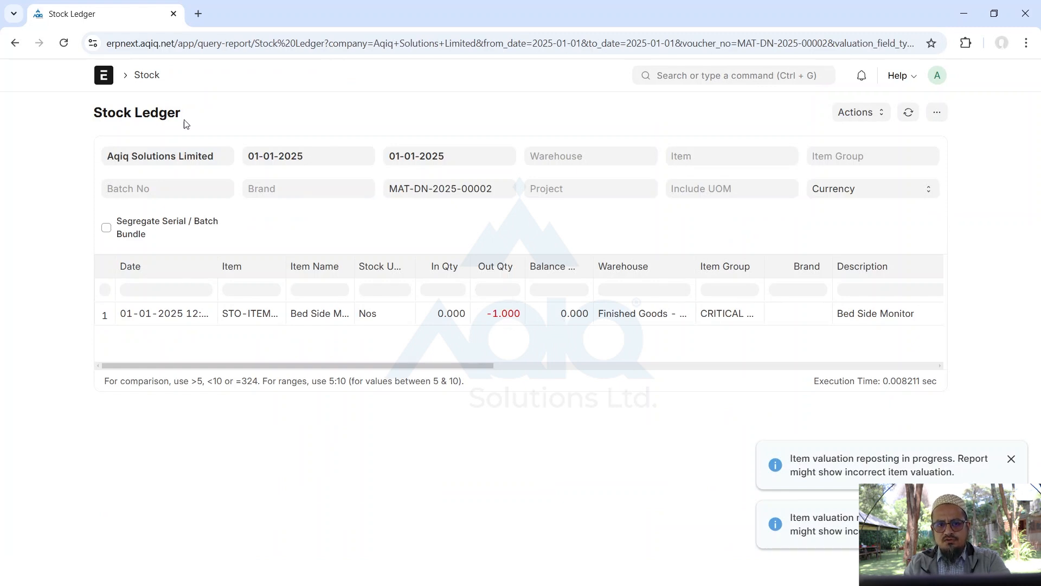
click(15, 47)
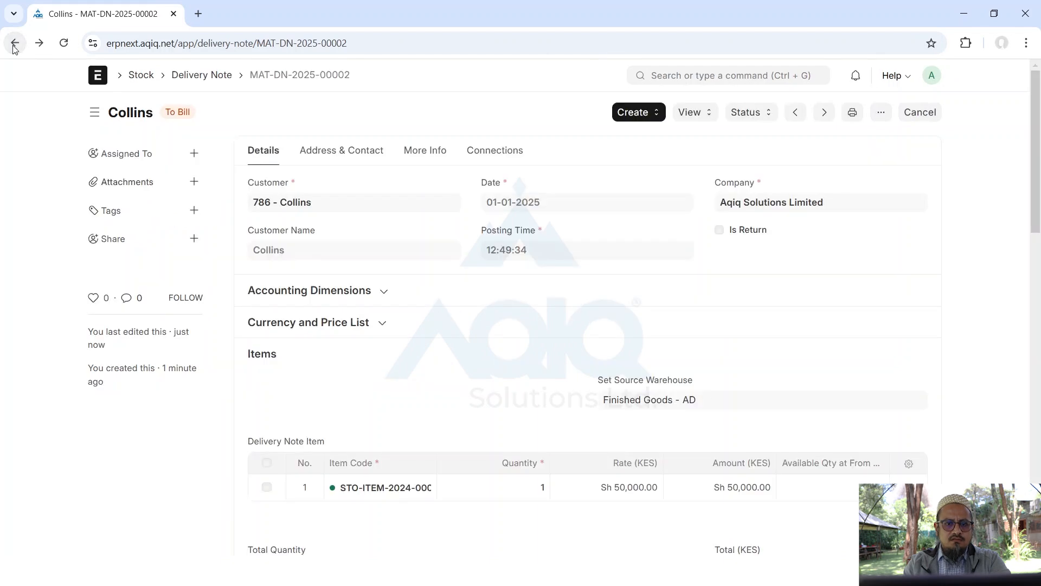
Open the delivery note's accounting ledger and widen the Account column to examine its credit and debit entries
click(691, 111)
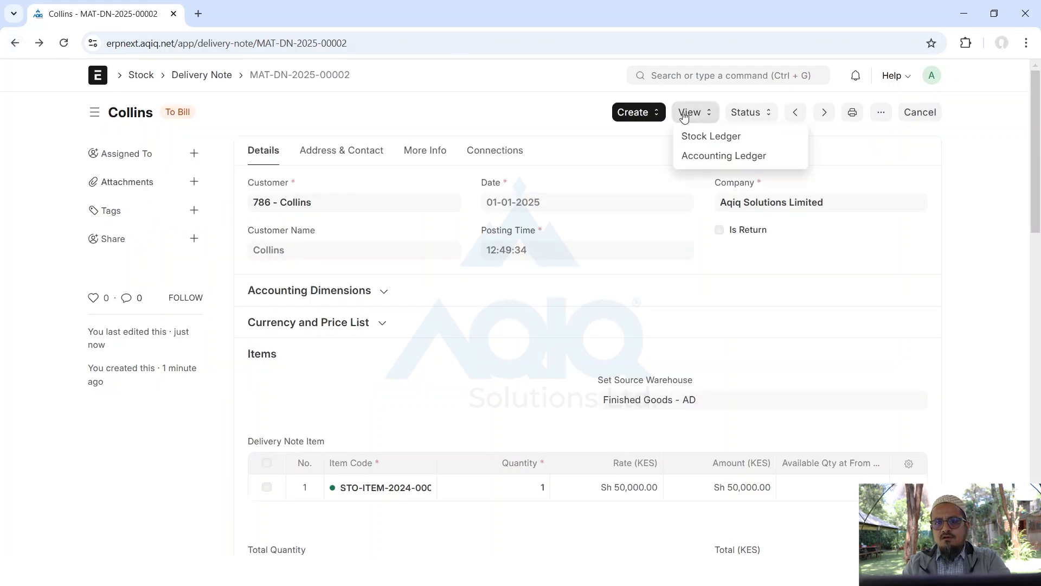
click(700, 155)
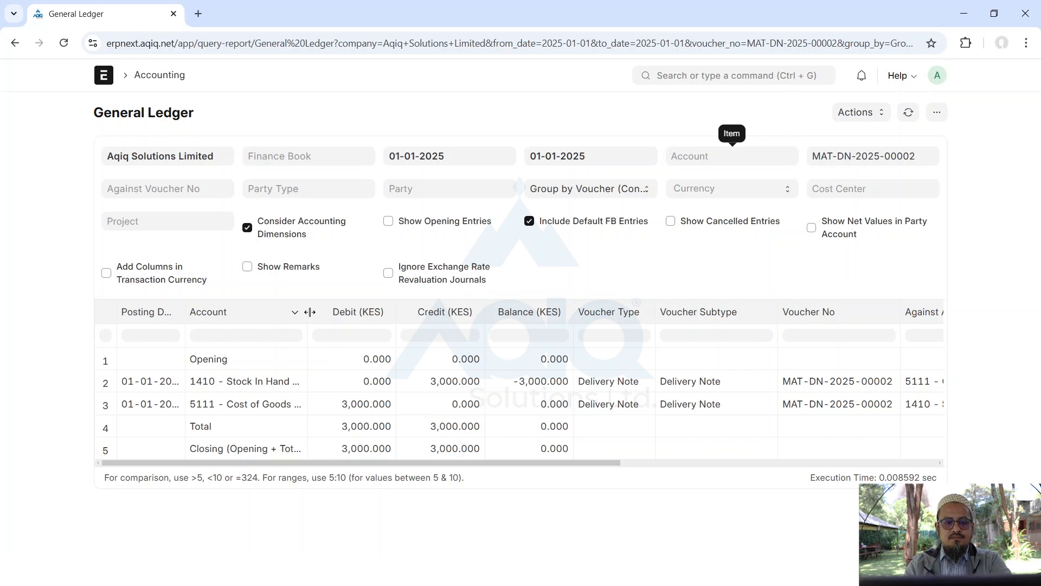
click(436, 390)
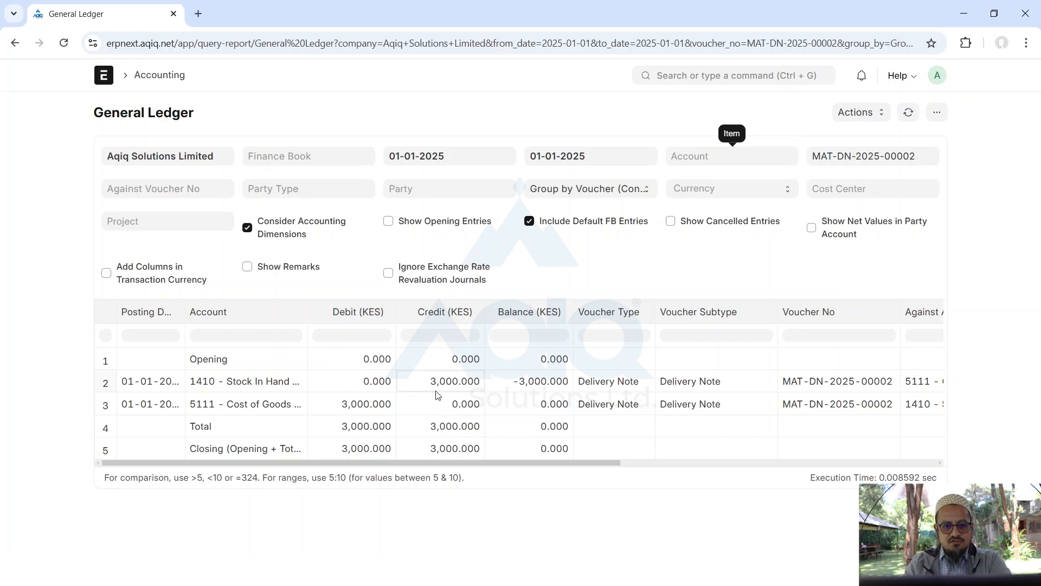
drag(308, 320, 351, 323)
click(373, 413)
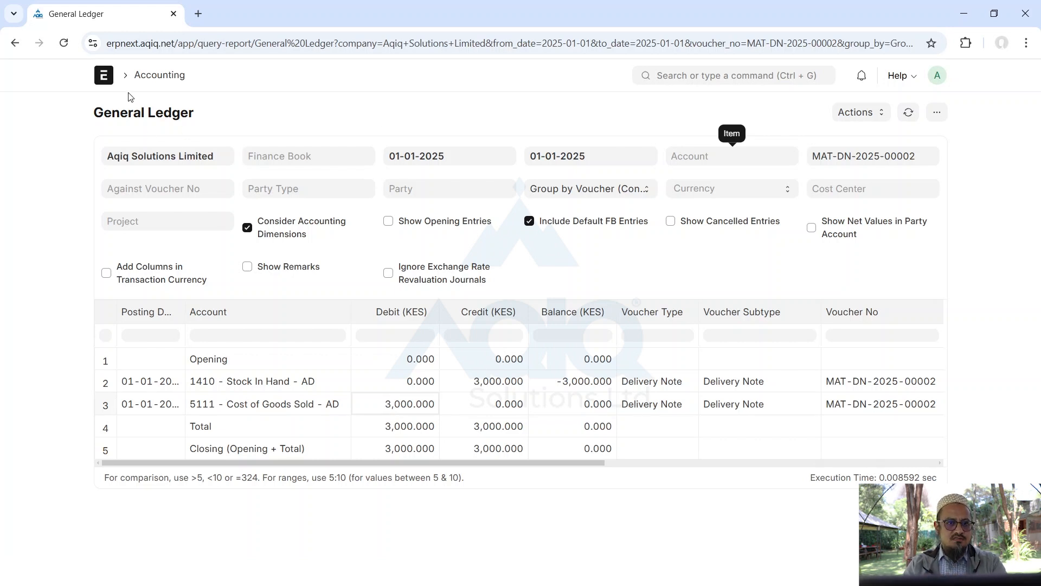
Create a new sales invoice for the same customer as the delivery note
click(720, 76)
text(sales in)
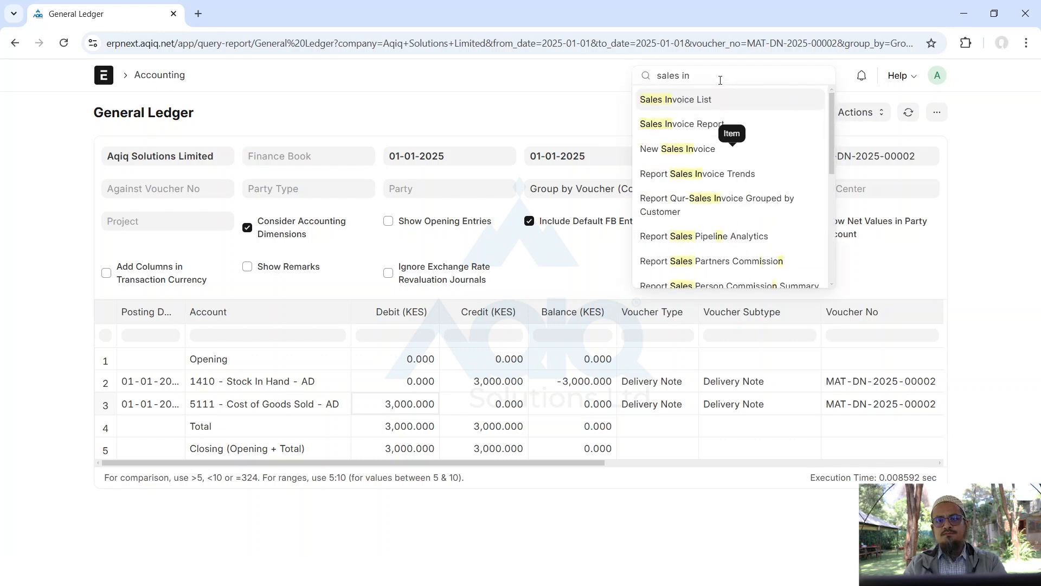
click(669, 100)
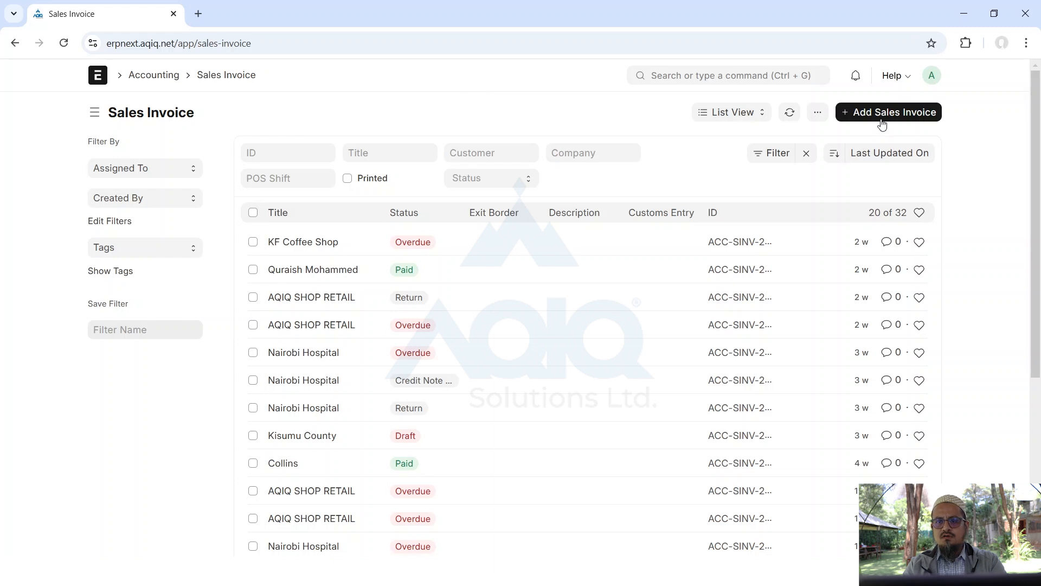
click(882, 122)
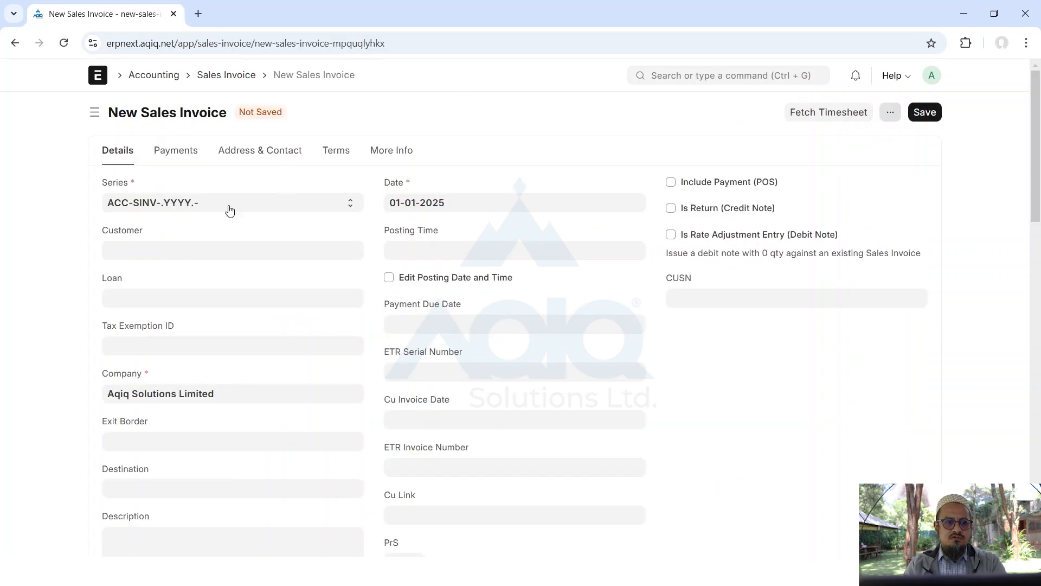
click(134, 251)
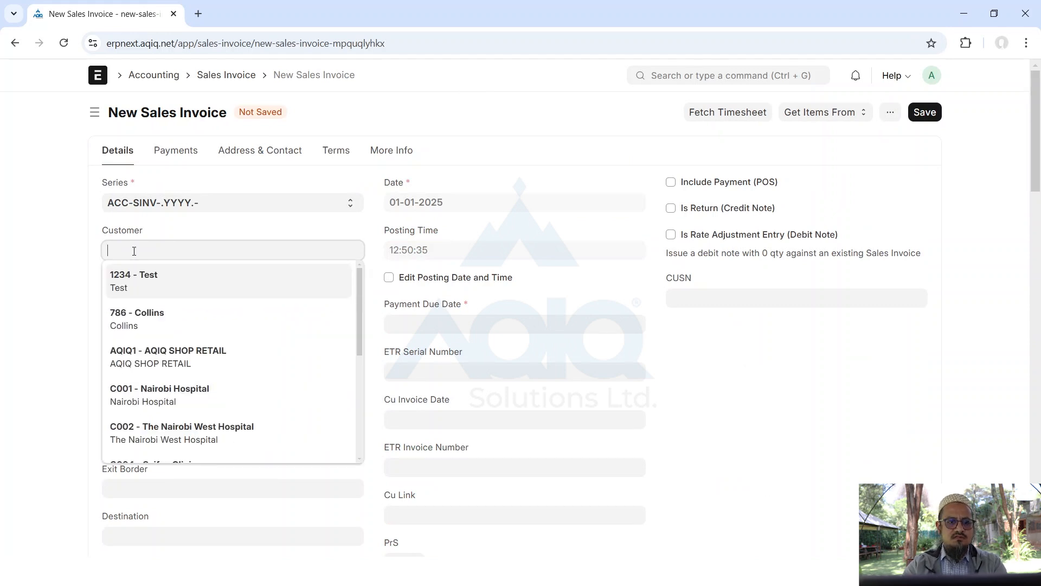
click(152, 325)
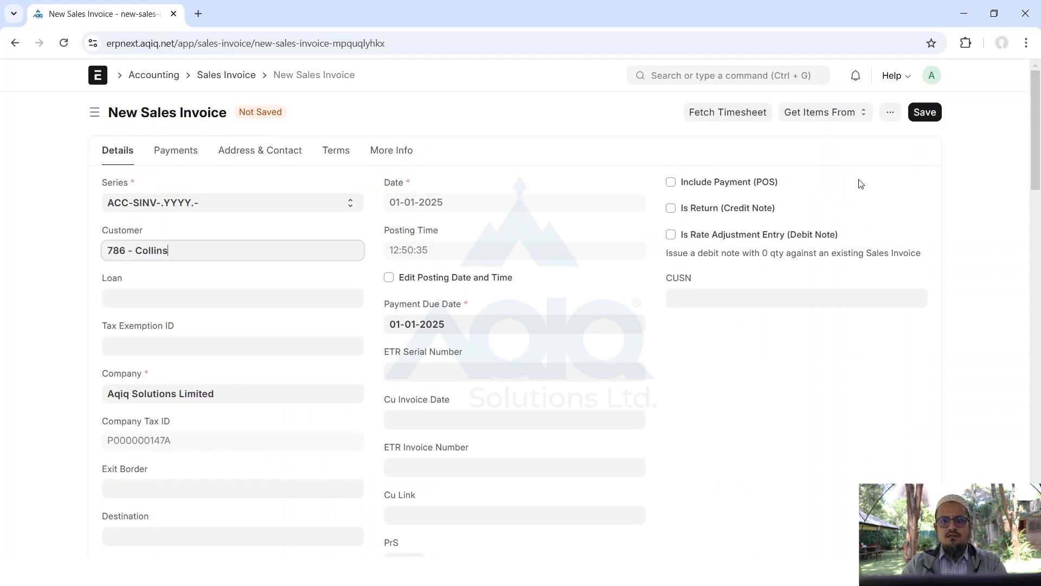
Bring the items from the customer's delivery note into the new sales invoice
click(806, 120)
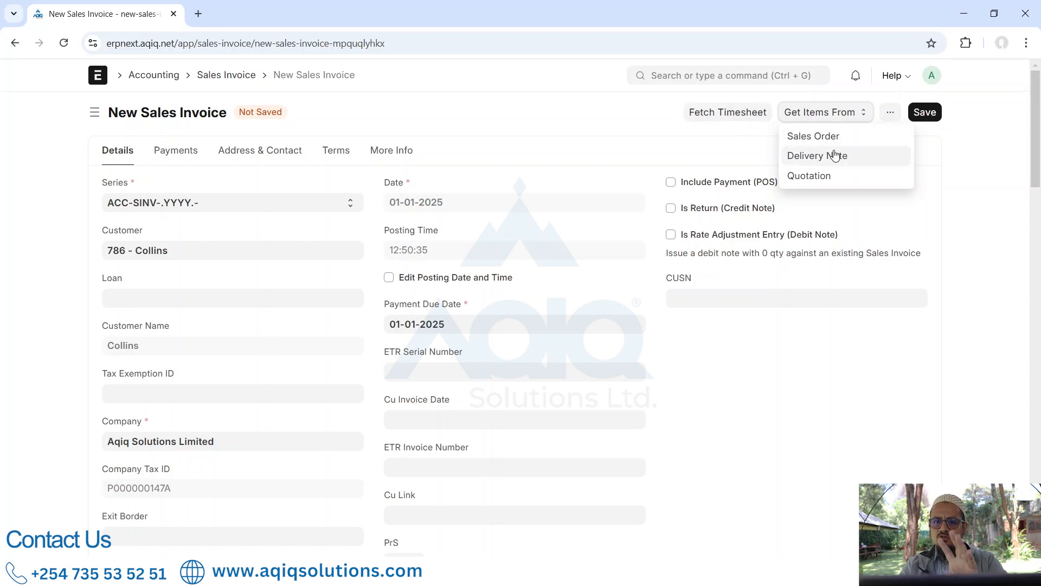
click(863, 159)
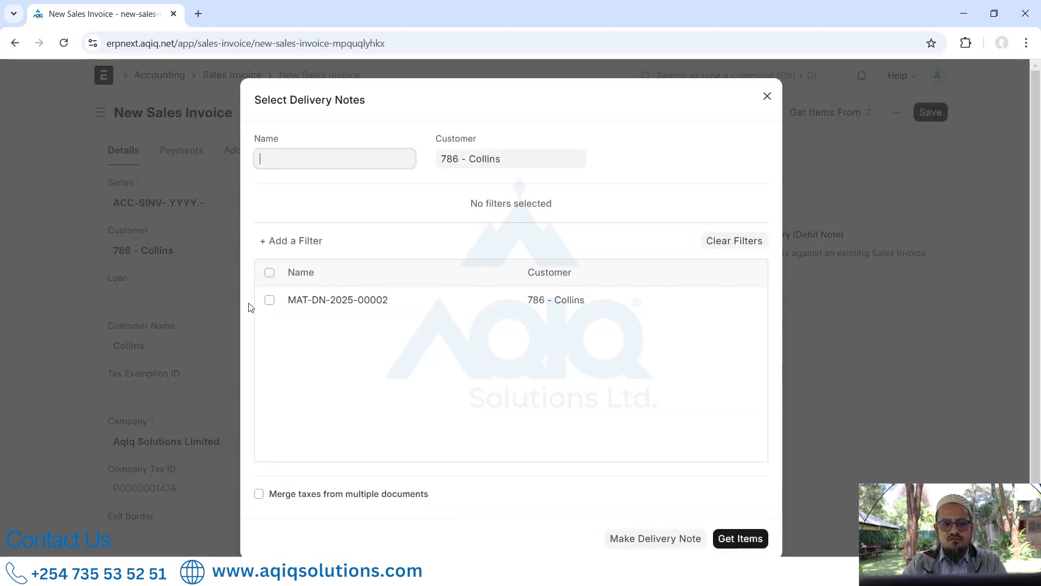
click(270, 300)
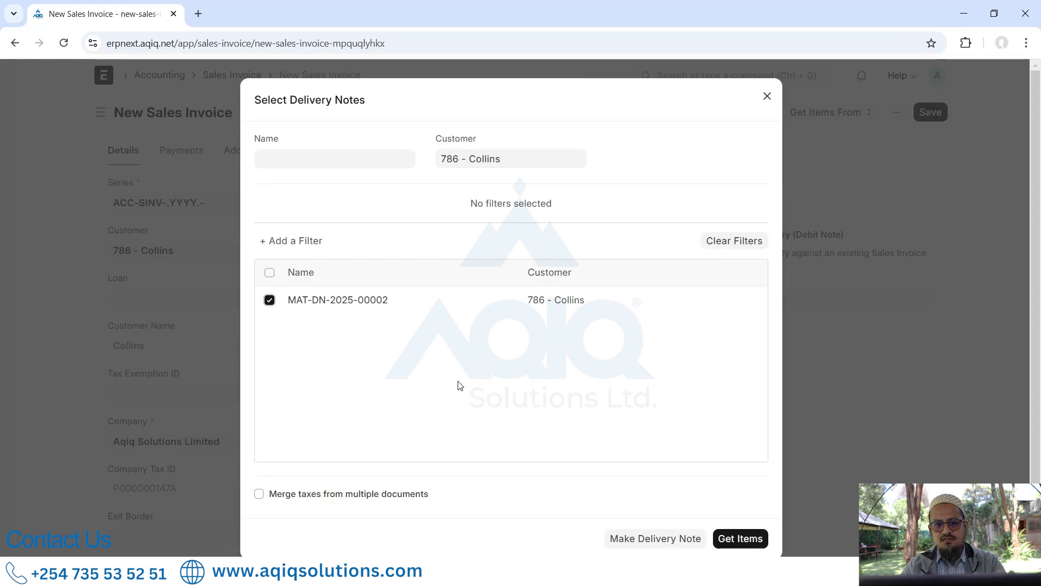
click(740, 538)
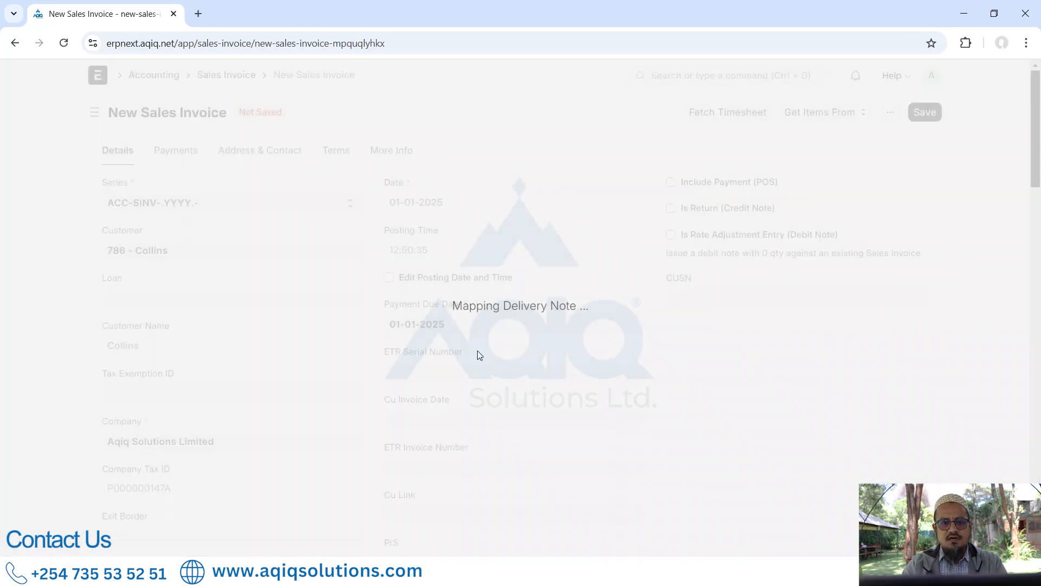
Set the invoice's department to Accounts - AD in the accounting dimensions
scroll(542, 448, down, 9)
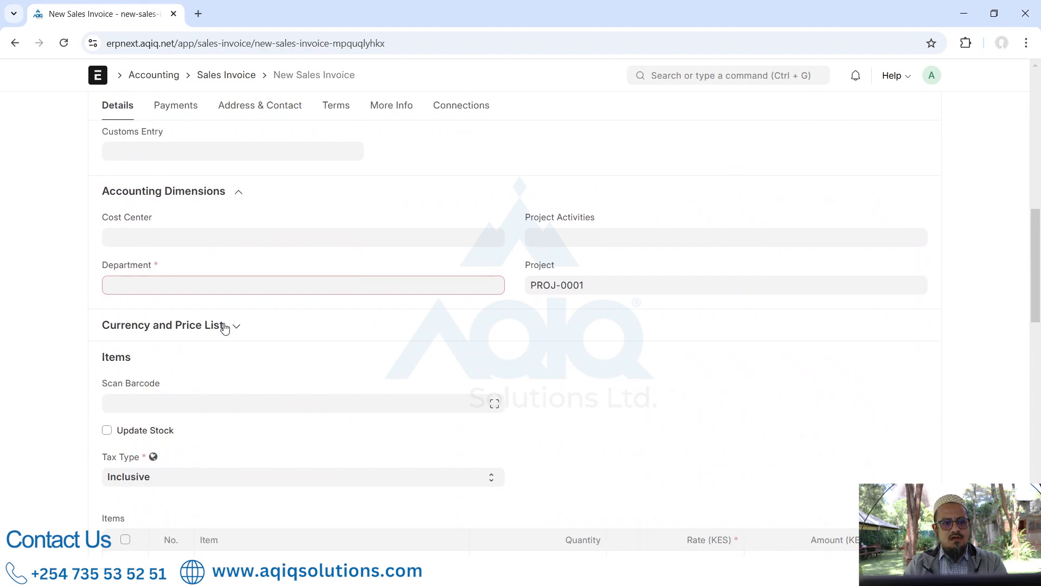
click(166, 278)
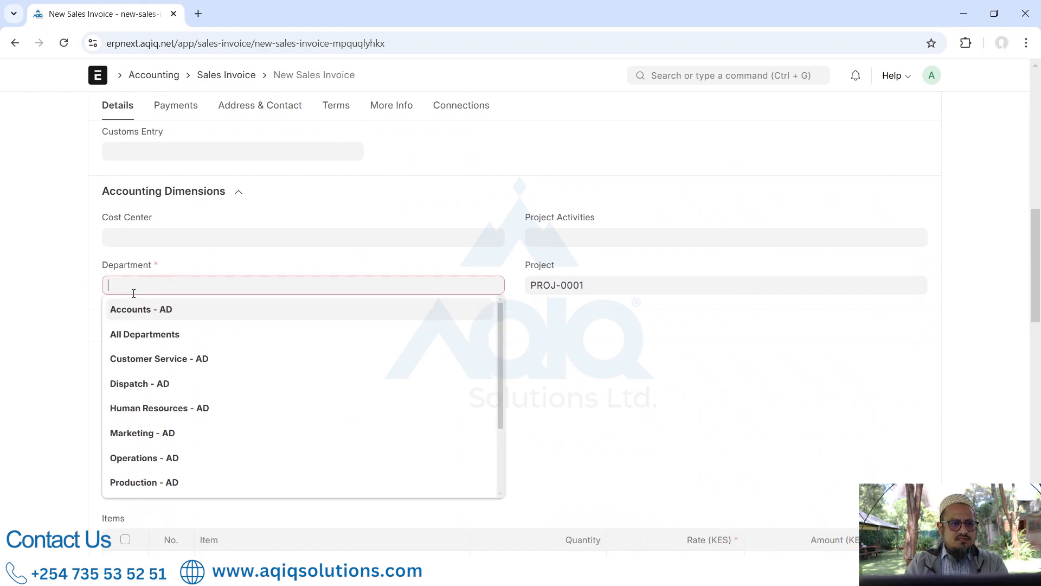
click(137, 306)
Check the sales invoice's details and taxes, save it, and permanently submit it
scroll(578, 372, down, 4)
scroll(578, 372, up, 10)
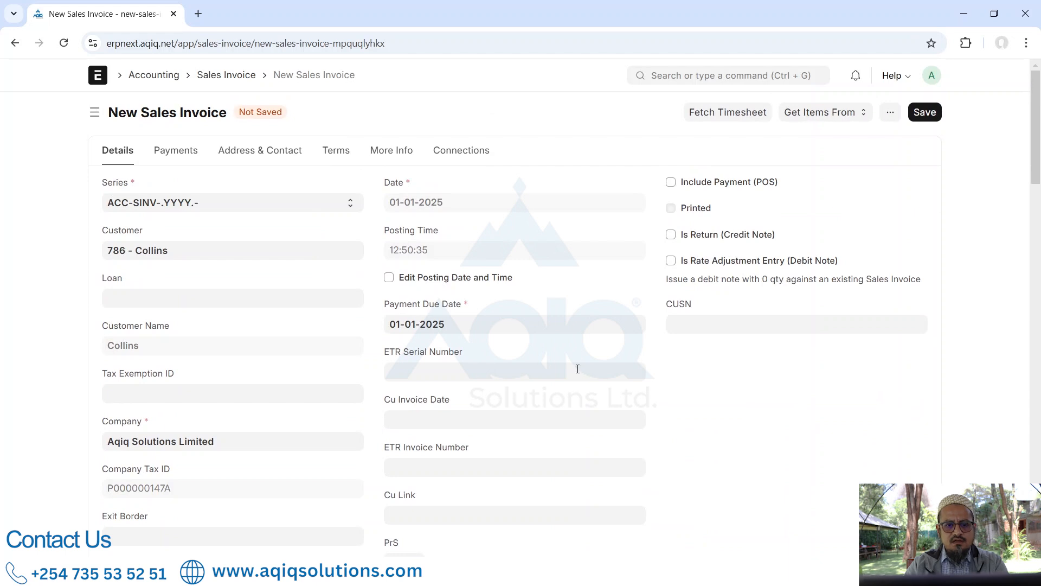
scroll(579, 368, down, 3)
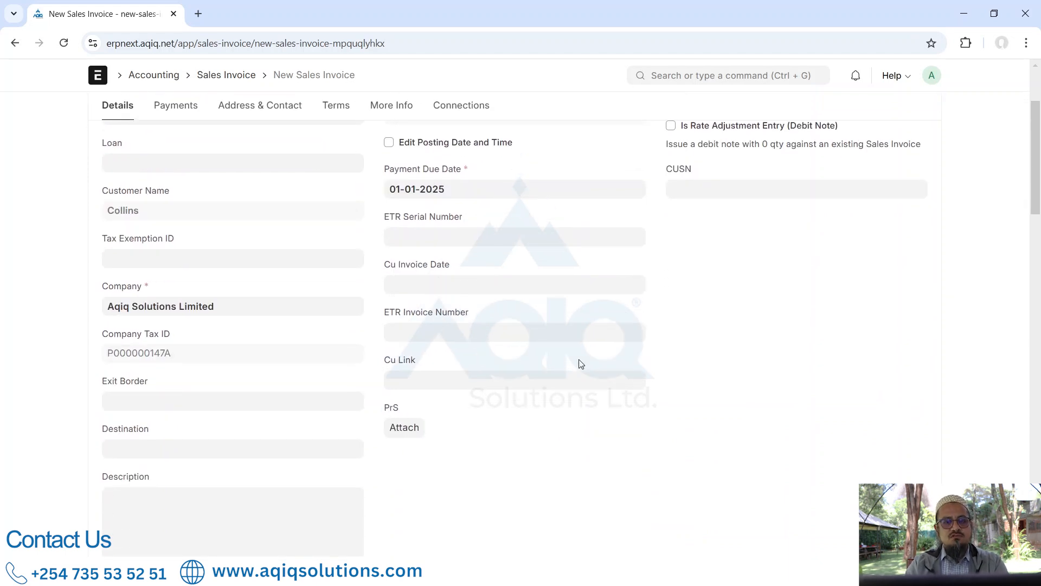
scroll(741, 278, up, 3)
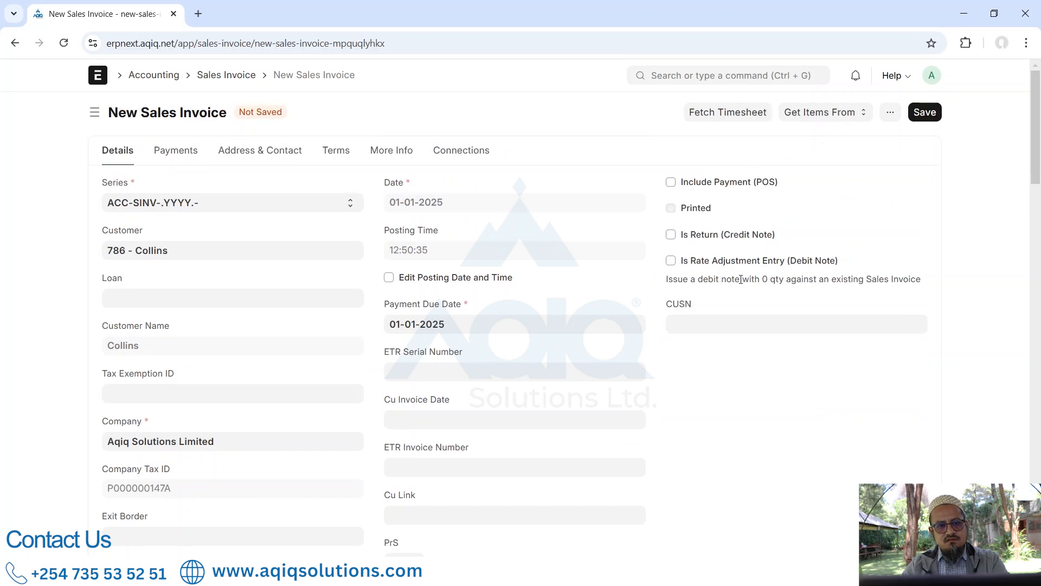
scroll(740, 278, down, 9)
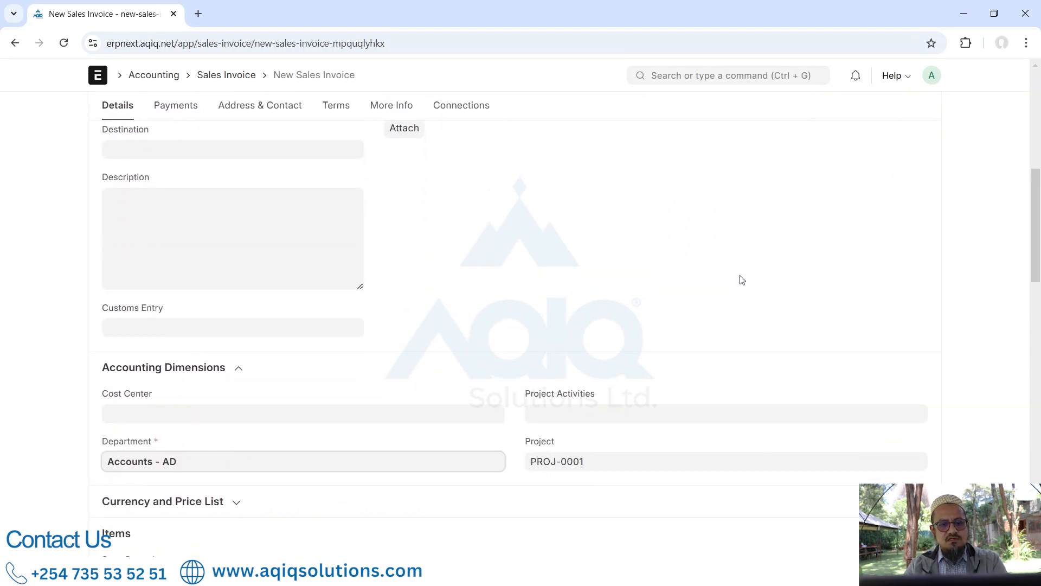
scroll(742, 280, down, 15)
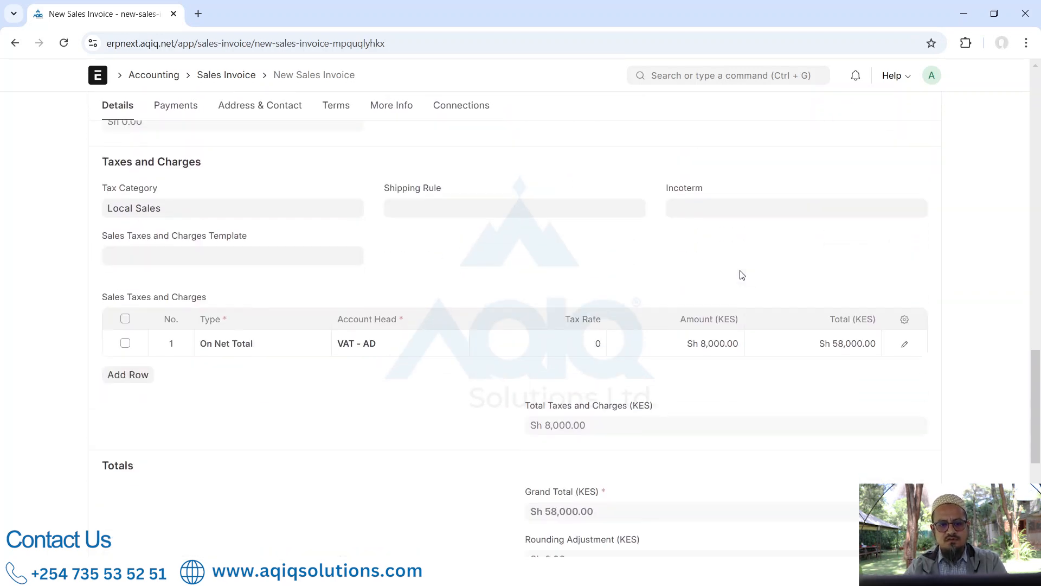
scroll(742, 275, up, 20)
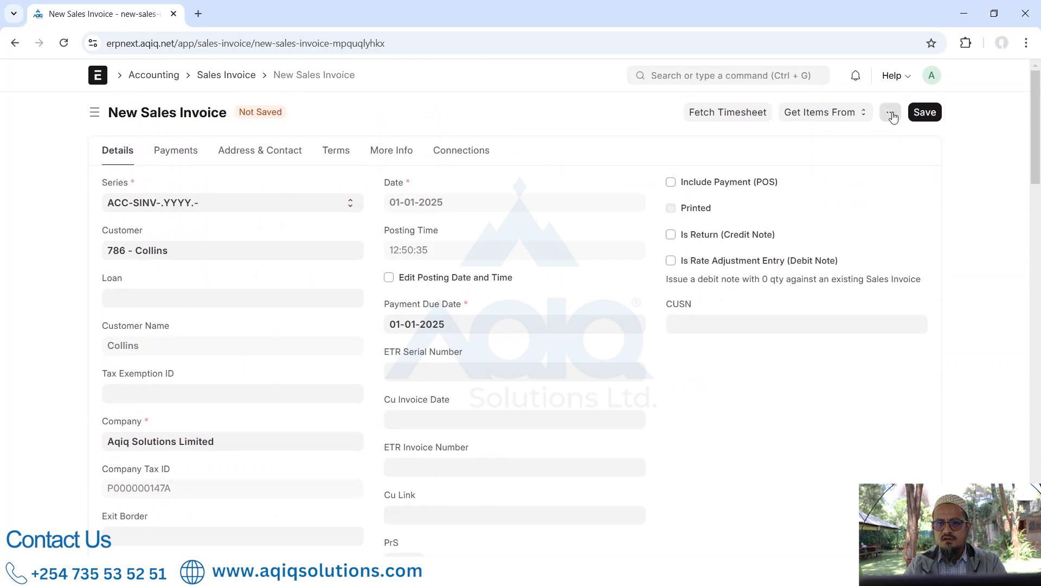
click(925, 113)
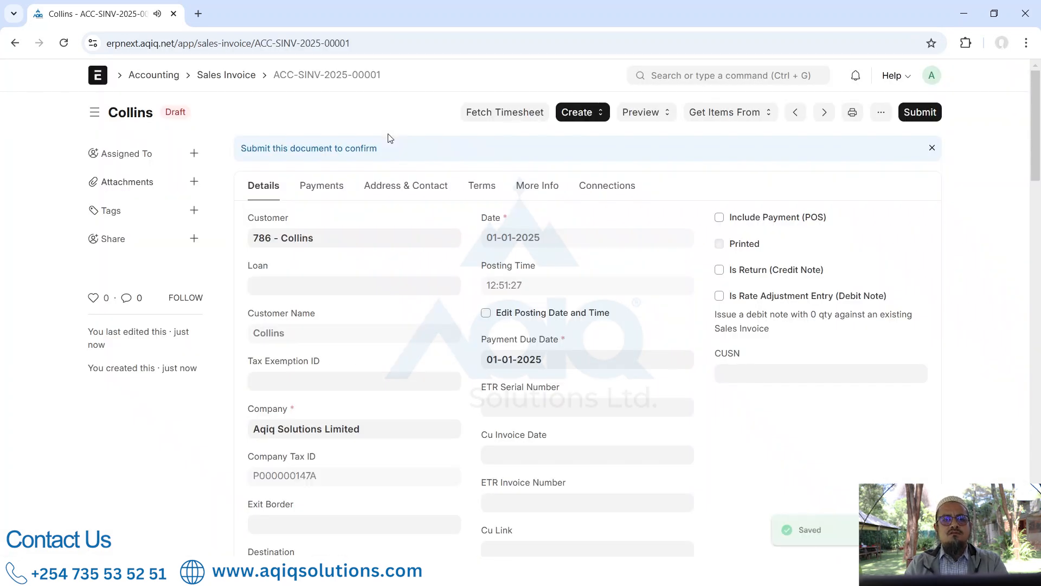
click(919, 112)
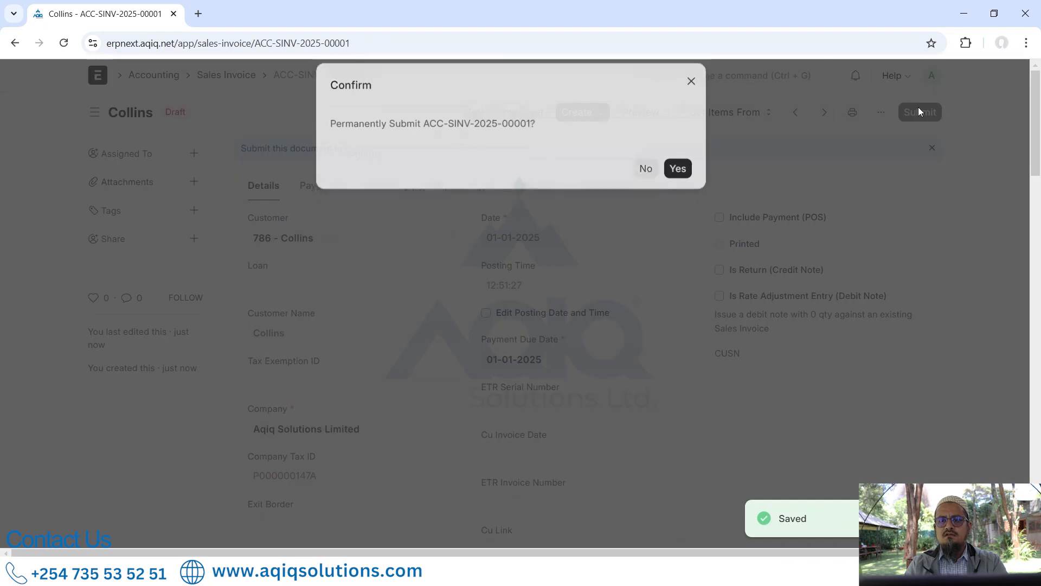
click(684, 184)
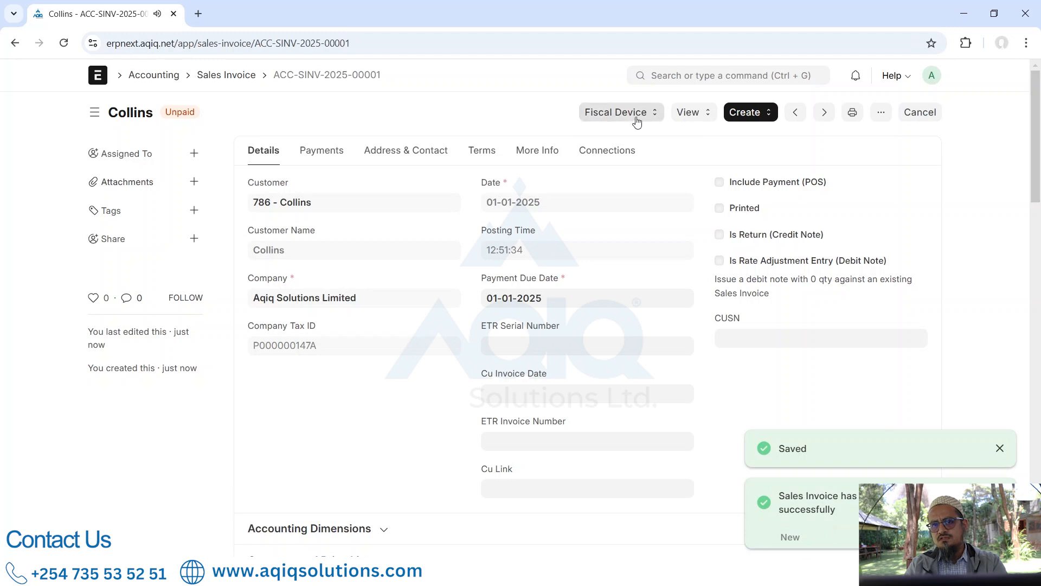
Show the fiscal device option for sending the submitted invoice to KRA and look through the invoice's details
click(601, 116)
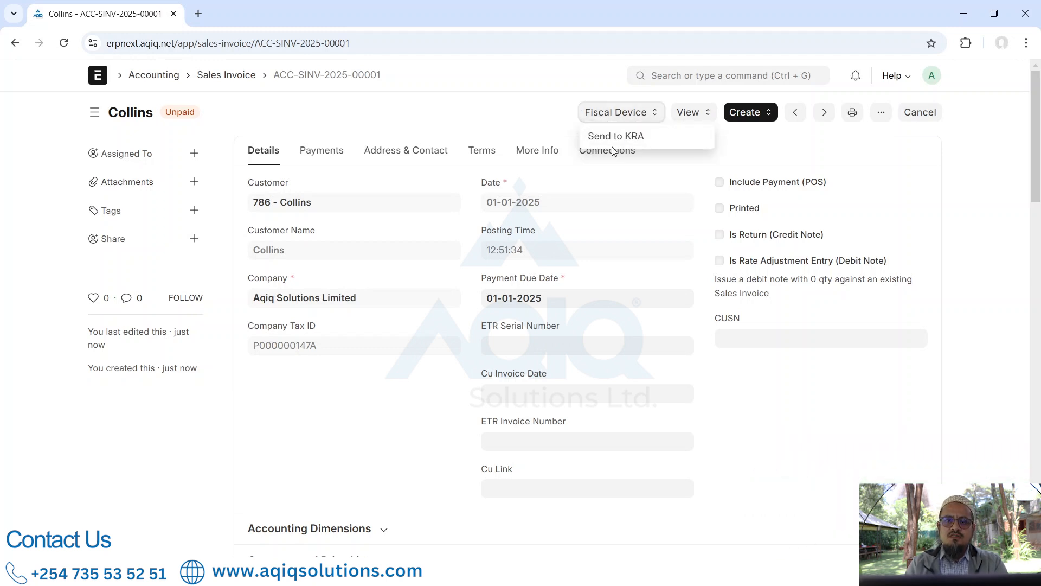
click(629, 141)
scroll(437, 366, down, 4)
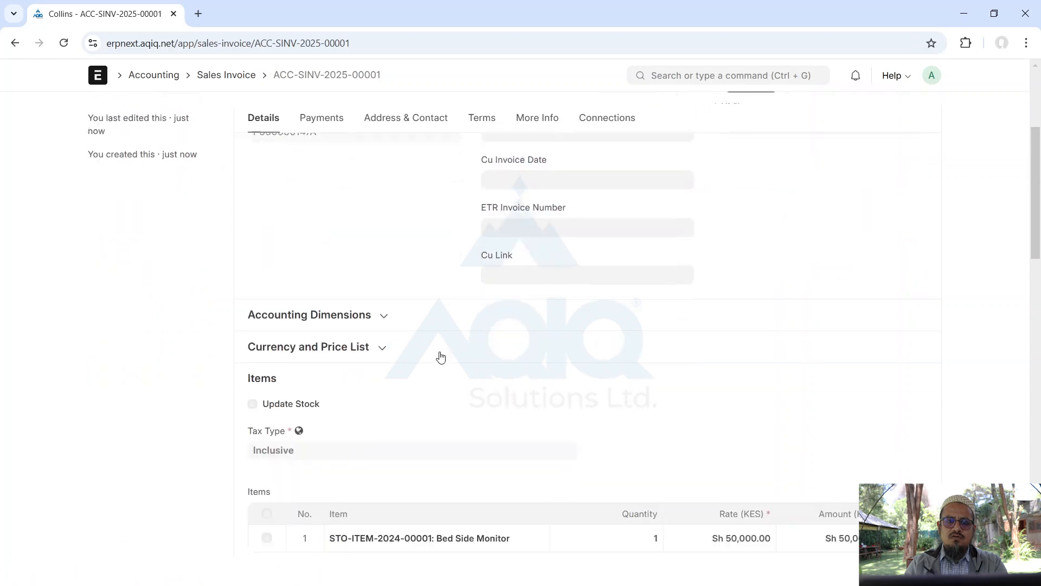
scroll(440, 358, up, 4)
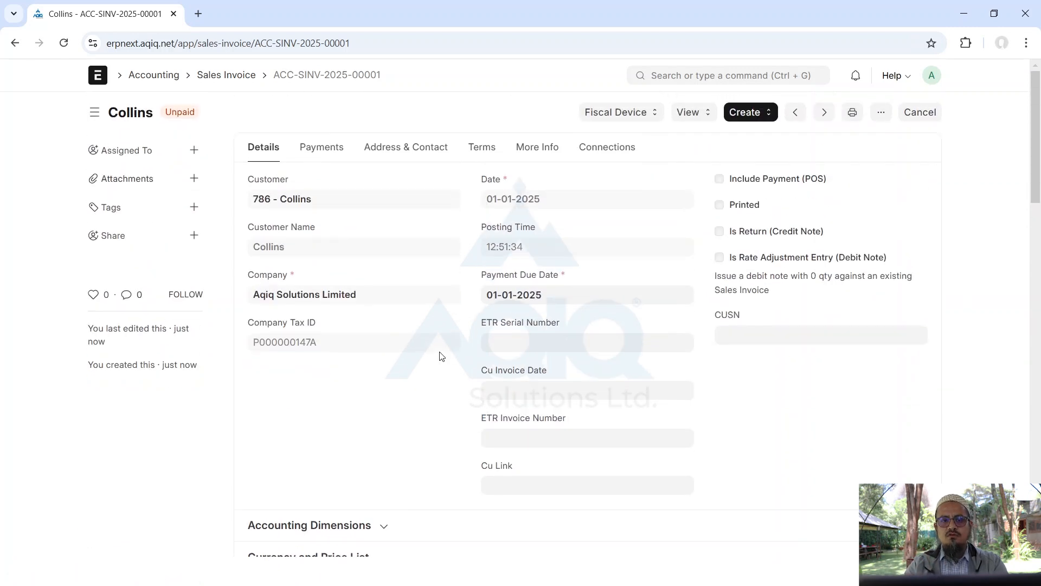
scroll(442, 356, down, 6)
scroll(442, 343, up, 6)
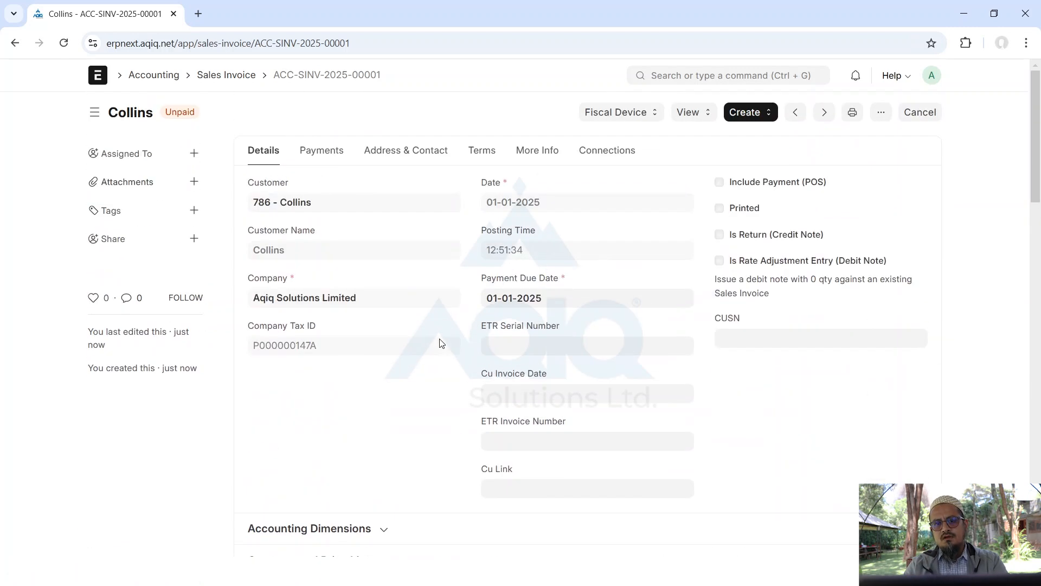
Open the sales invoice's print preview and examine its billing details, item lines and totals
click(852, 113)
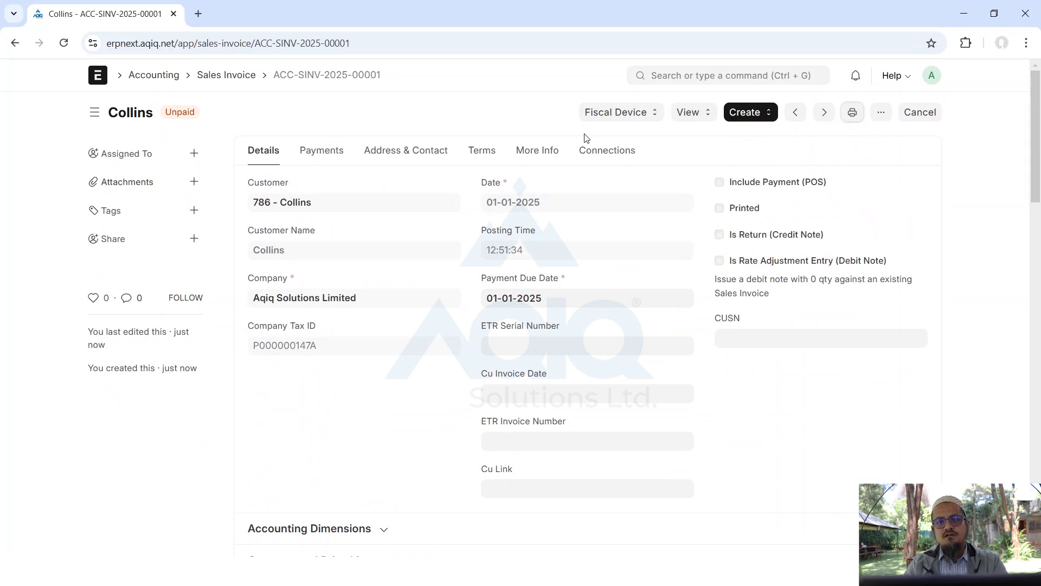
click(599, 117)
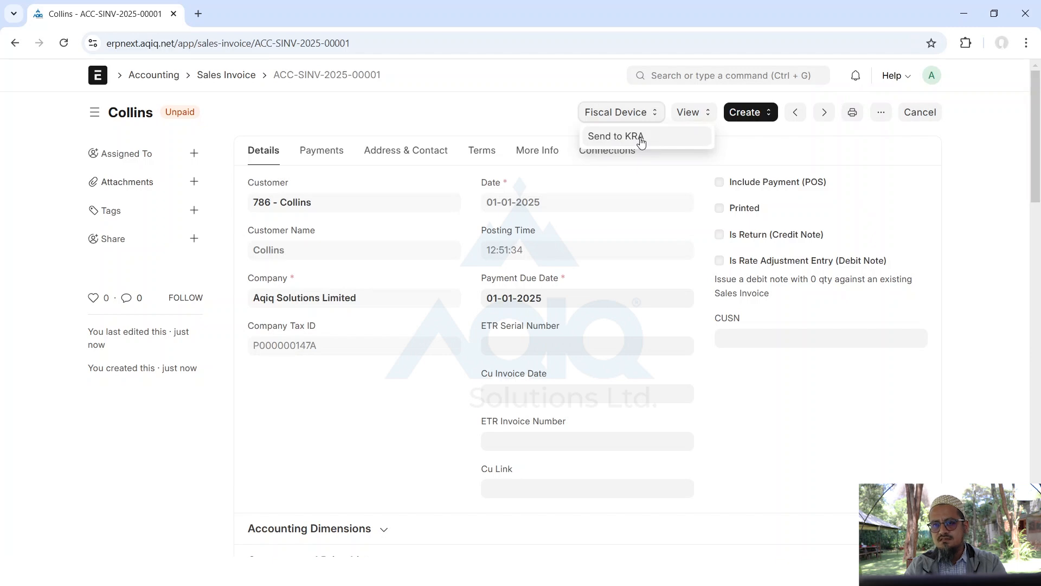
click(849, 119)
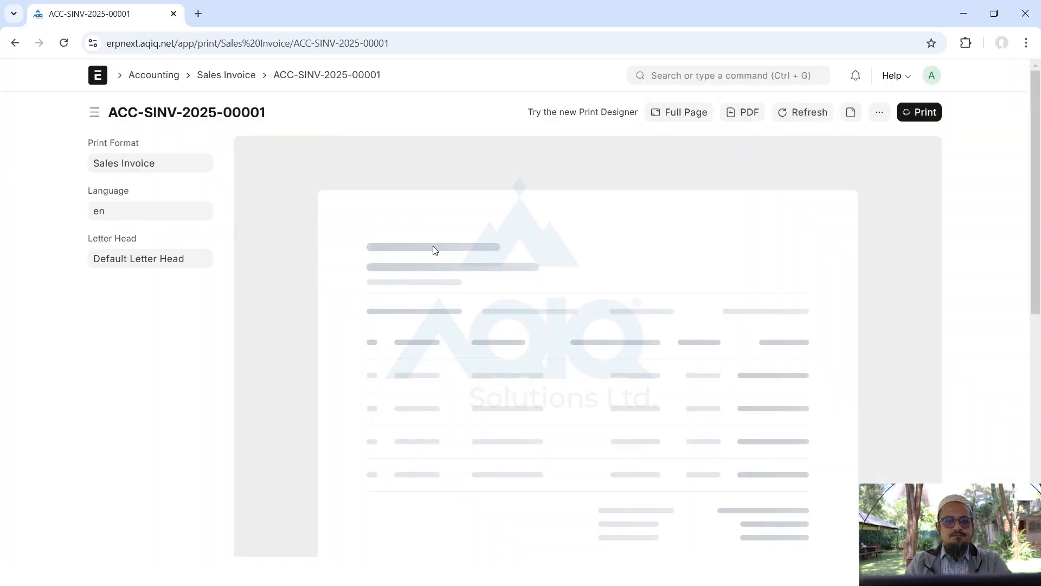
scroll(460, 341, down, 5)
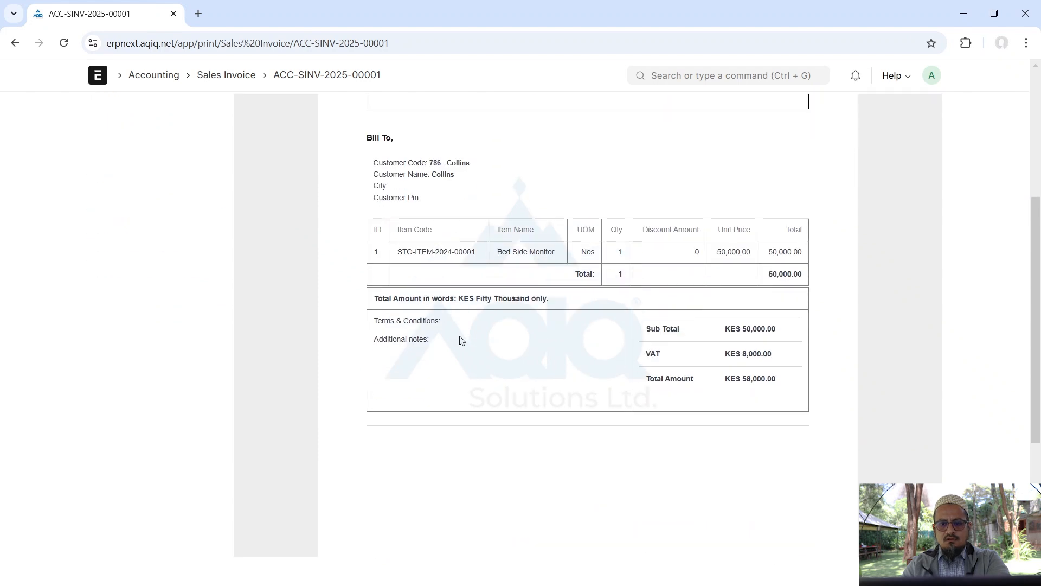
Recheck the printed sales invoice's header, billing details and totals, and return to the sales invoice list
scroll(460, 341, up, 4)
scroll(460, 341, down, 4)
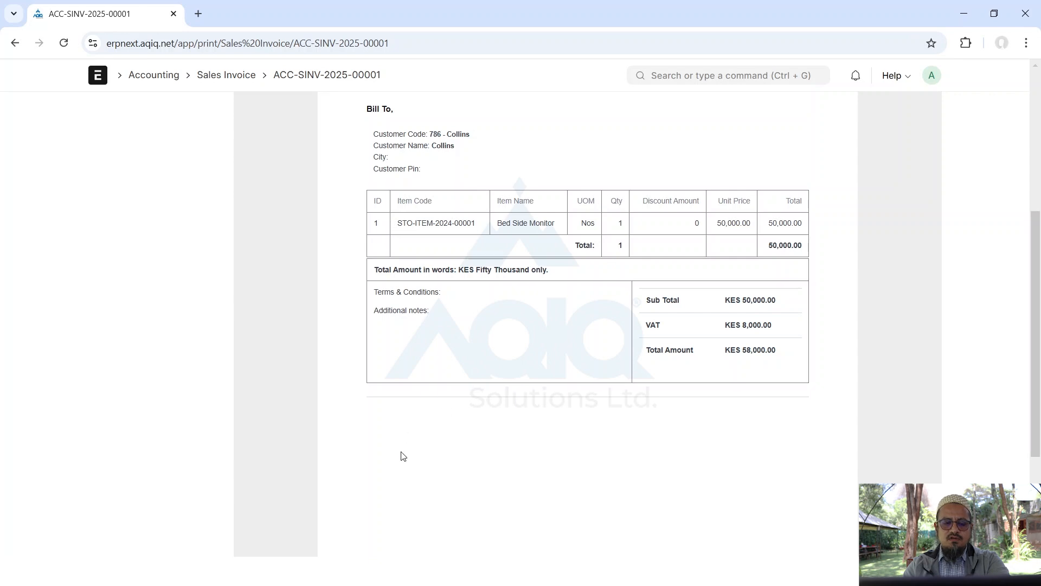
scroll(419, 380, up, 5)
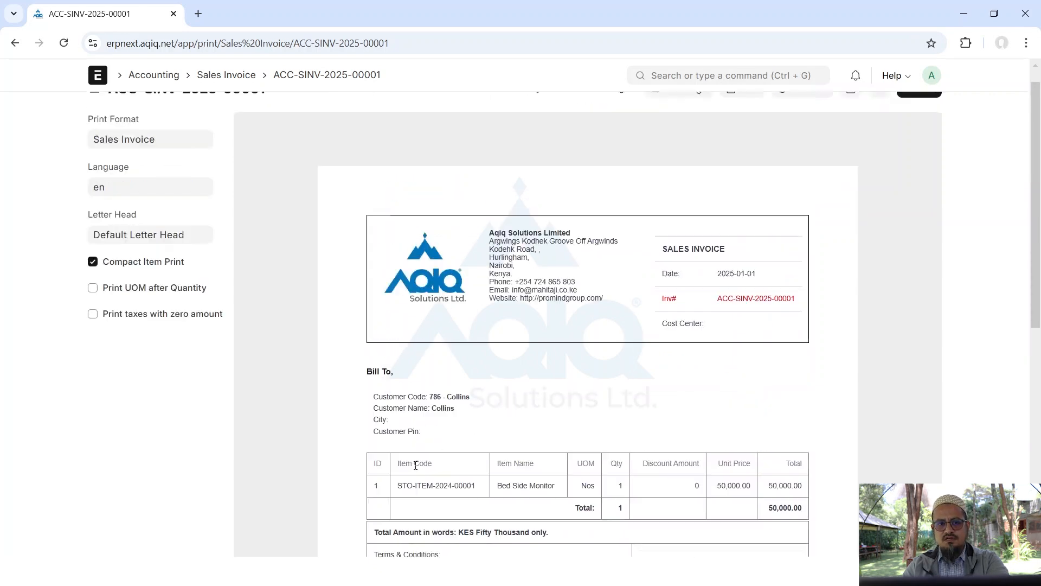
click(218, 79)
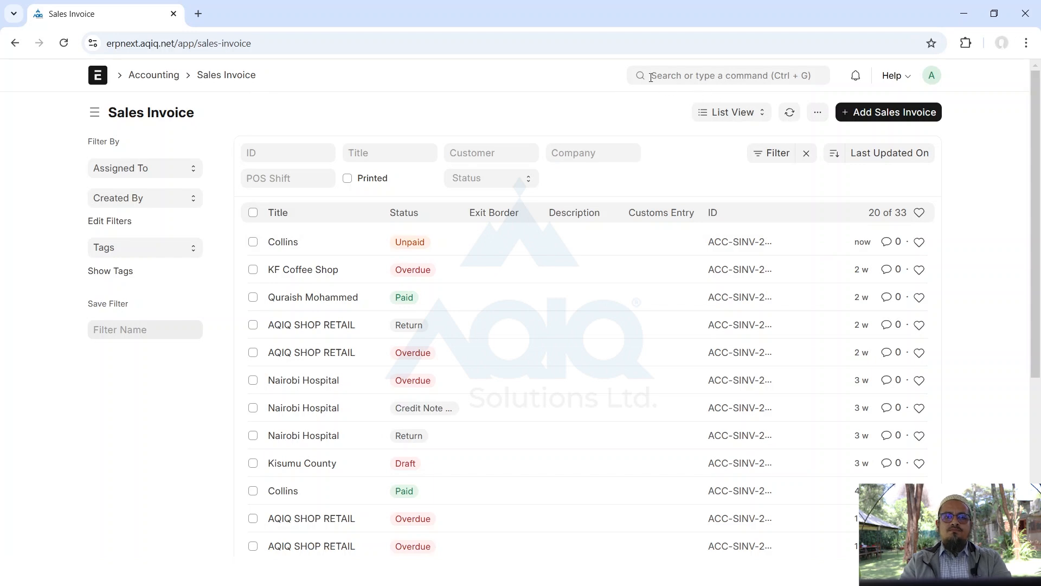
Open the KF Coffee Shop customer from the Selling workspace and view its credit limit, payment terms and default accounts
click(97, 75)
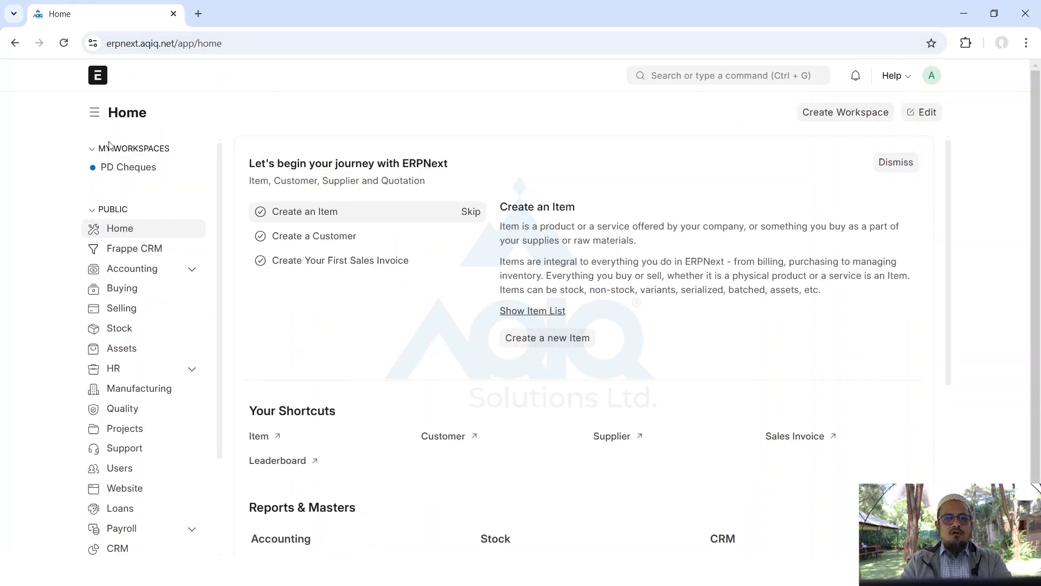
scroll(499, 341, down, 5)
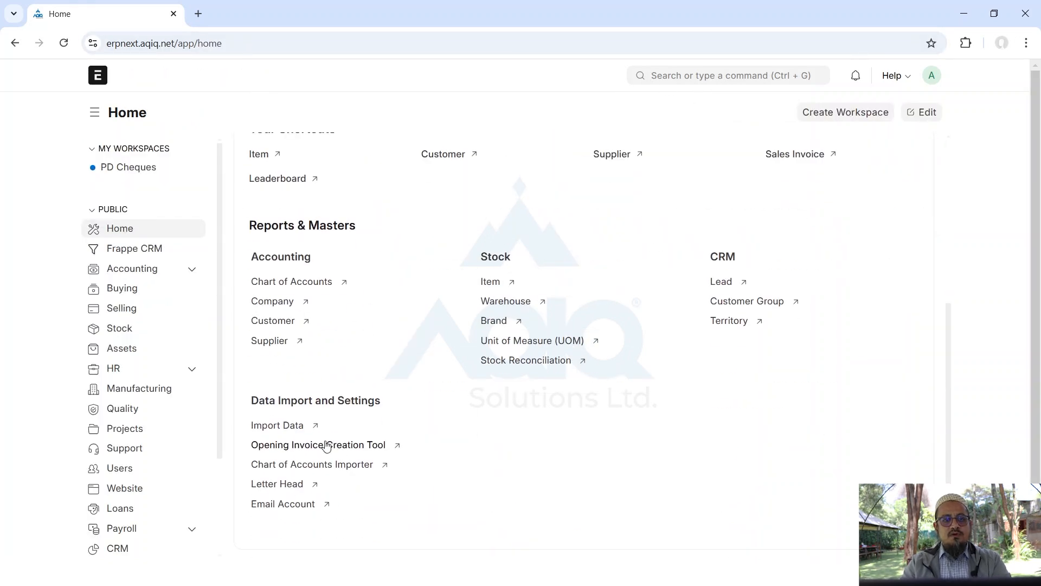
click(128, 312)
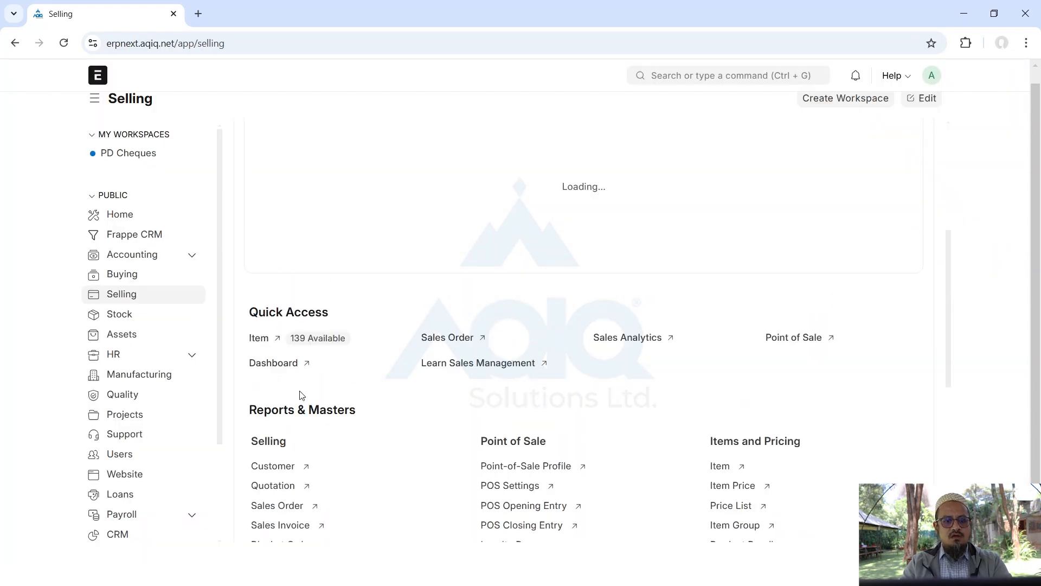
scroll(314, 510, down, 4)
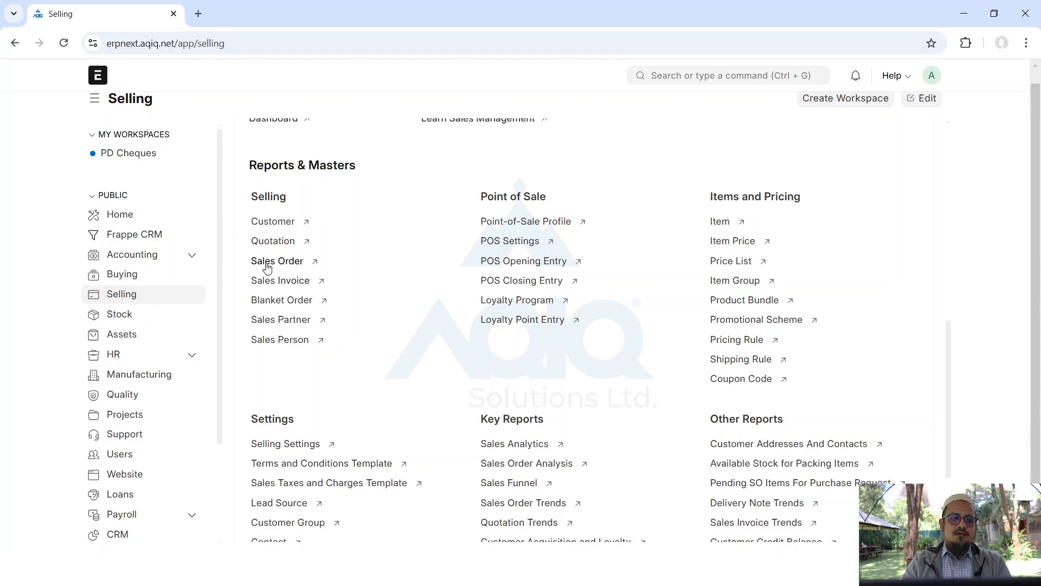
click(272, 223)
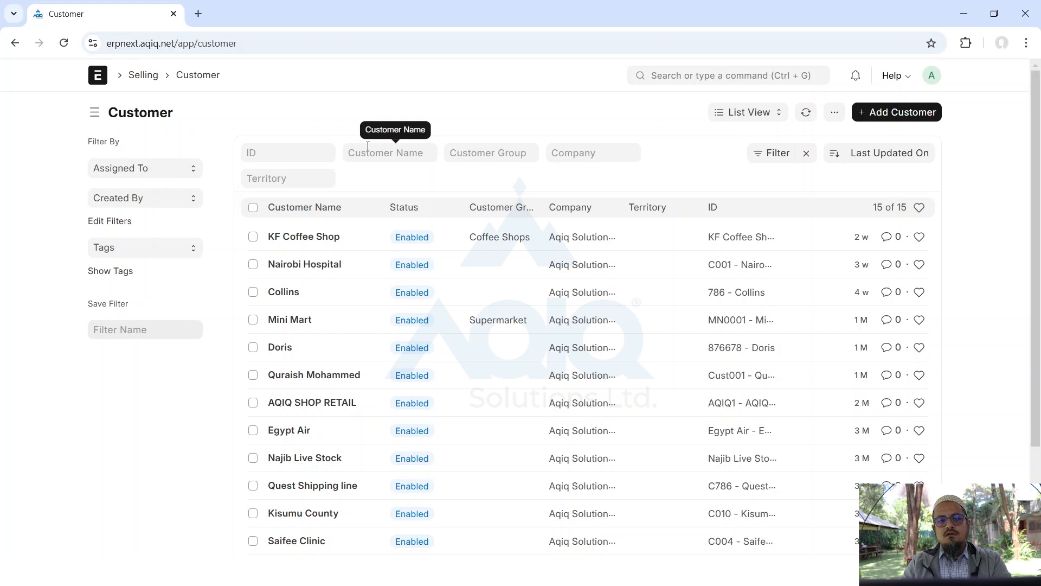
click(289, 237)
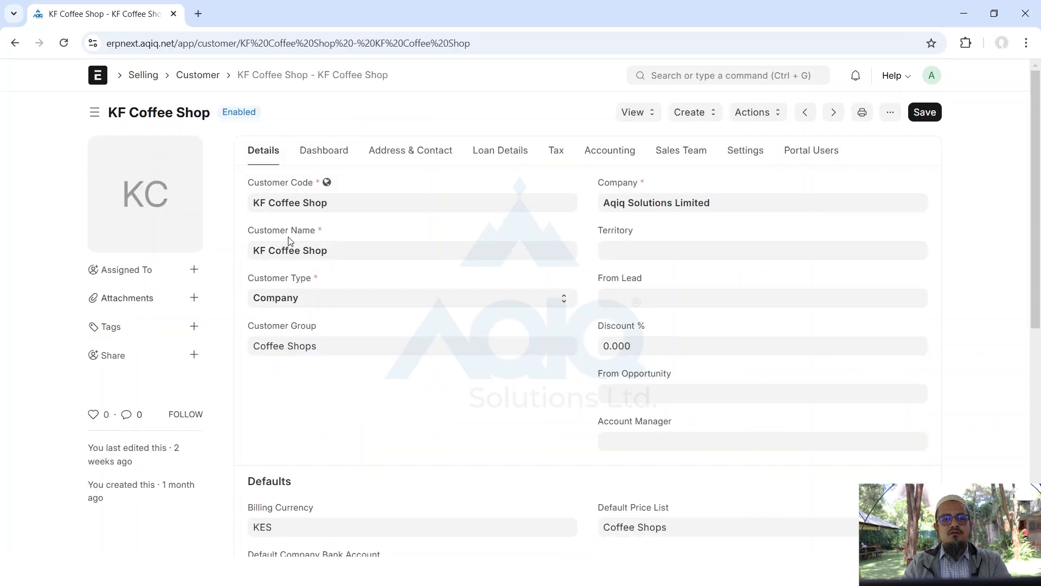
click(612, 150)
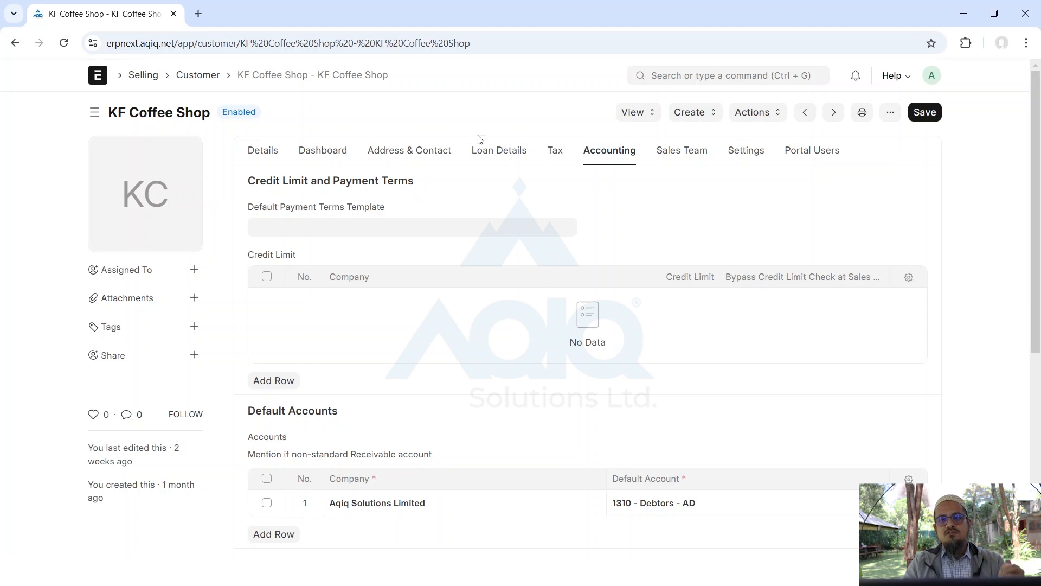
Search for "sales o" and open the sales order list to review the orders' delivery and billing status
click(683, 74)
text(sales o)
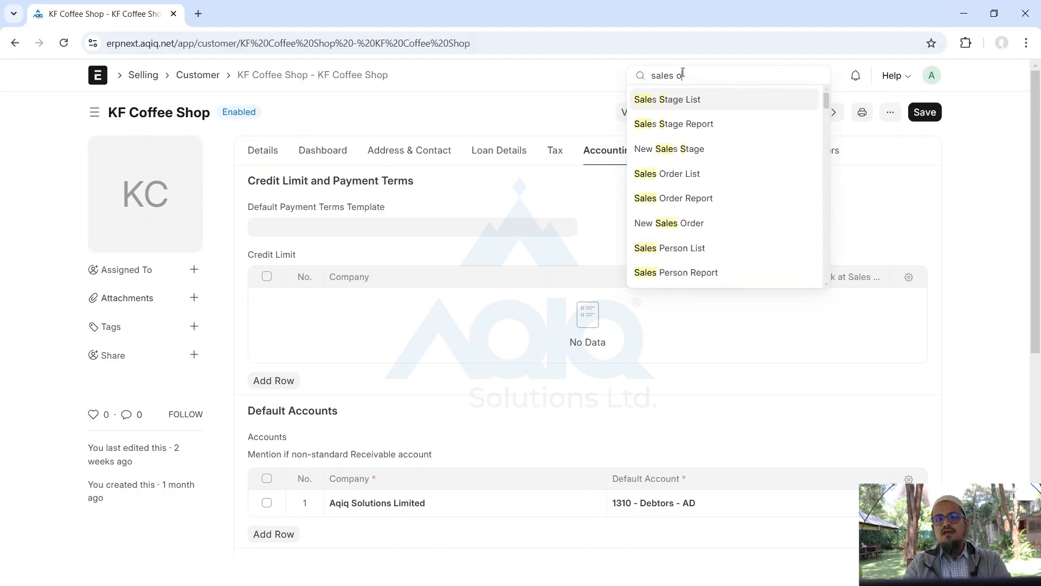
click(670, 105)
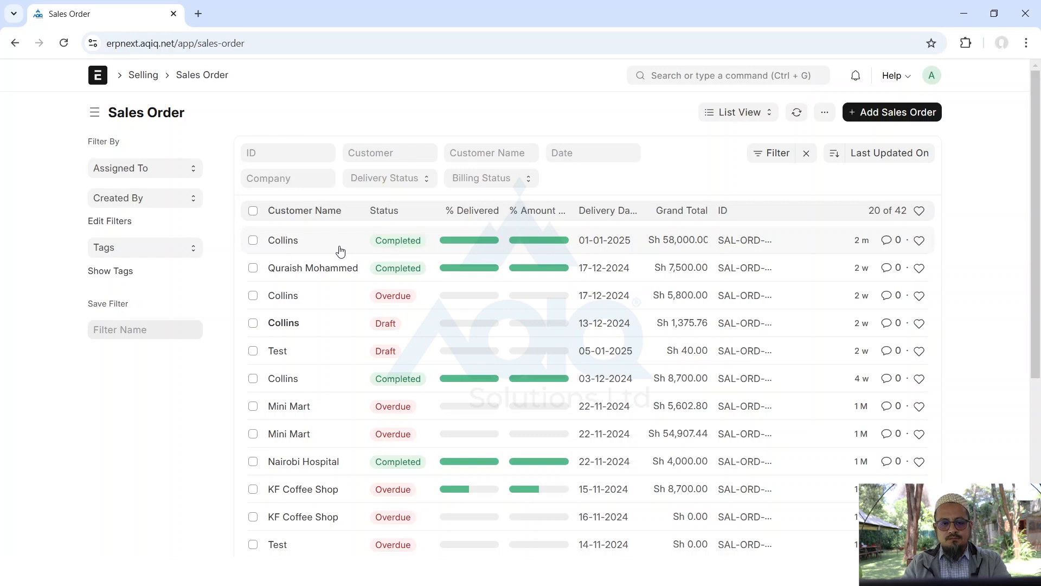
Reopen the KF Coffee Shop customer from the Selling workspace and examine its sales team and sales partner options
click(149, 77)
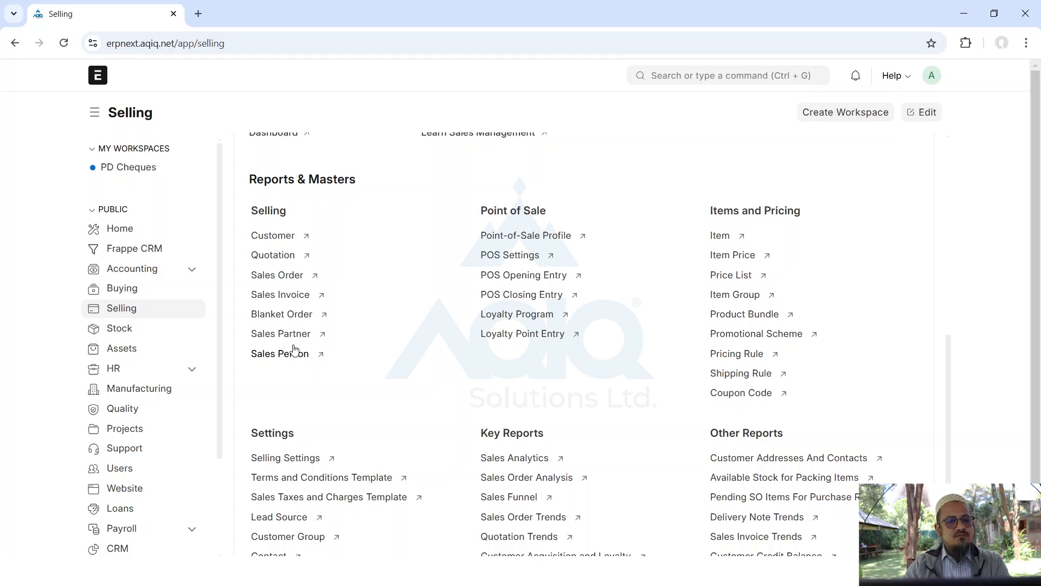
click(274, 235)
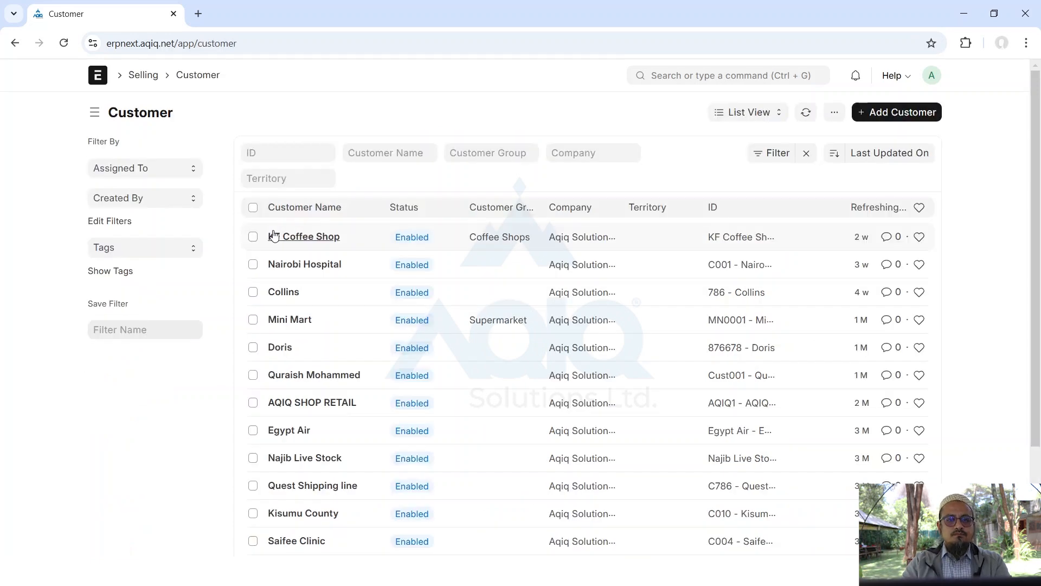
click(290, 239)
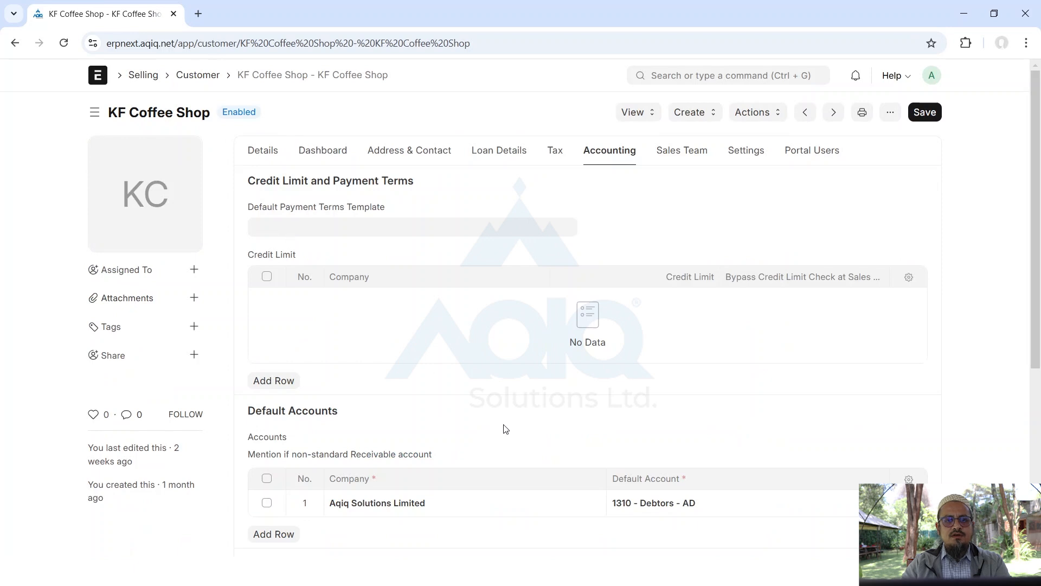
click(686, 157)
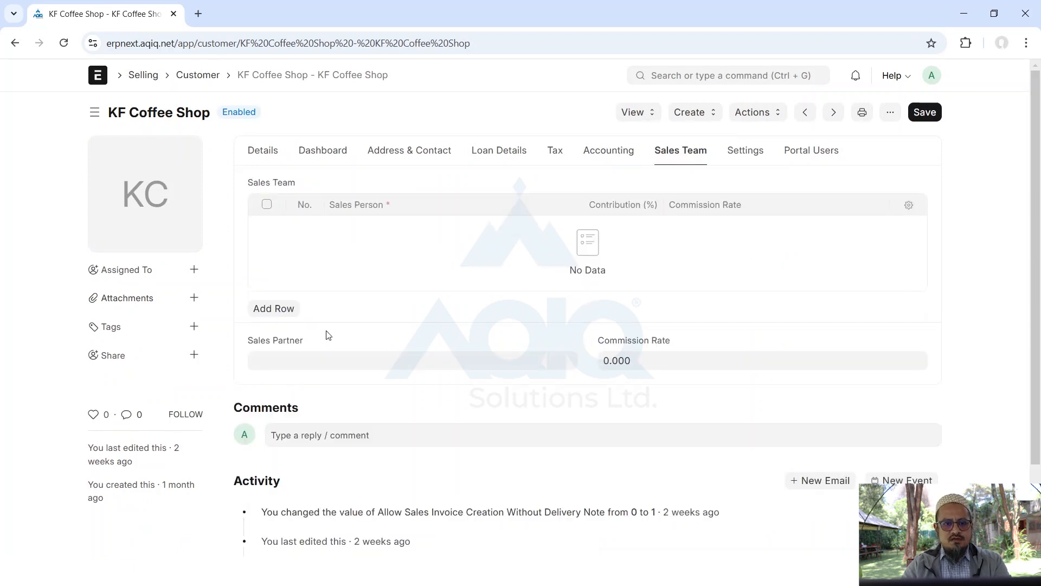
click(281, 356)
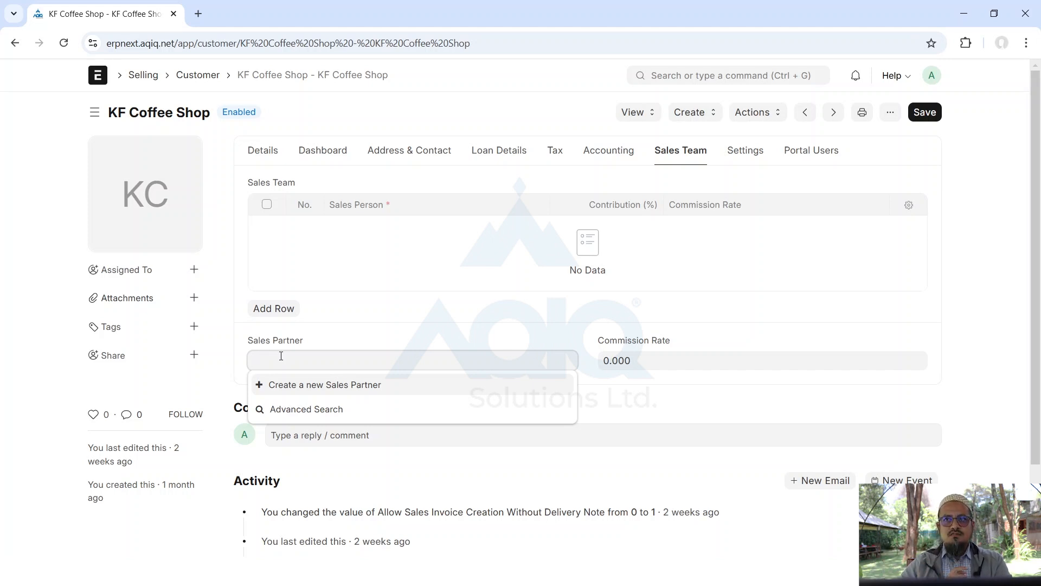
Set KF Coffee Shop's commission rate to 2 and view the sales partner choices without selecting one
click(661, 366)
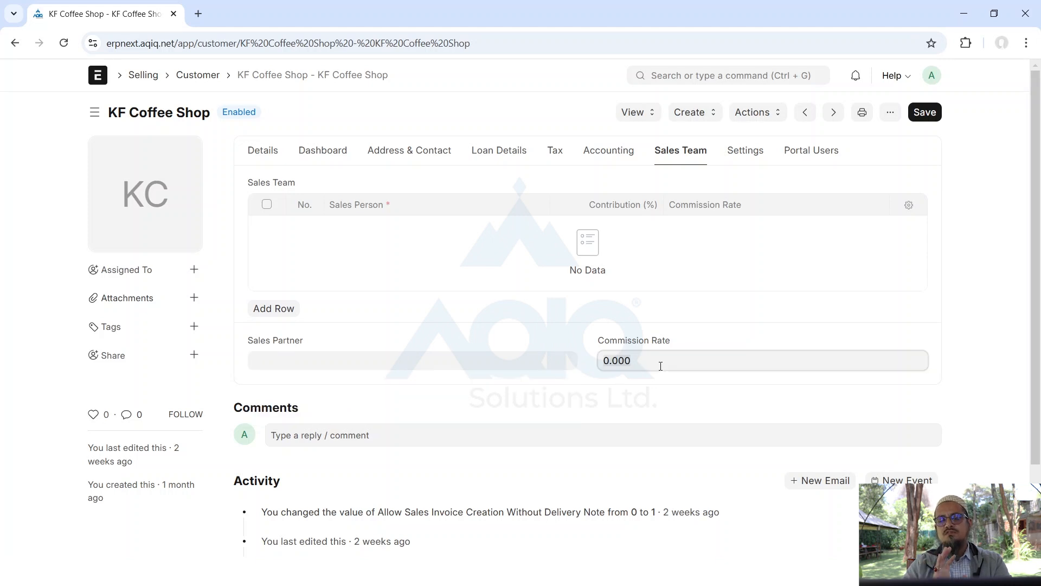
text(2)
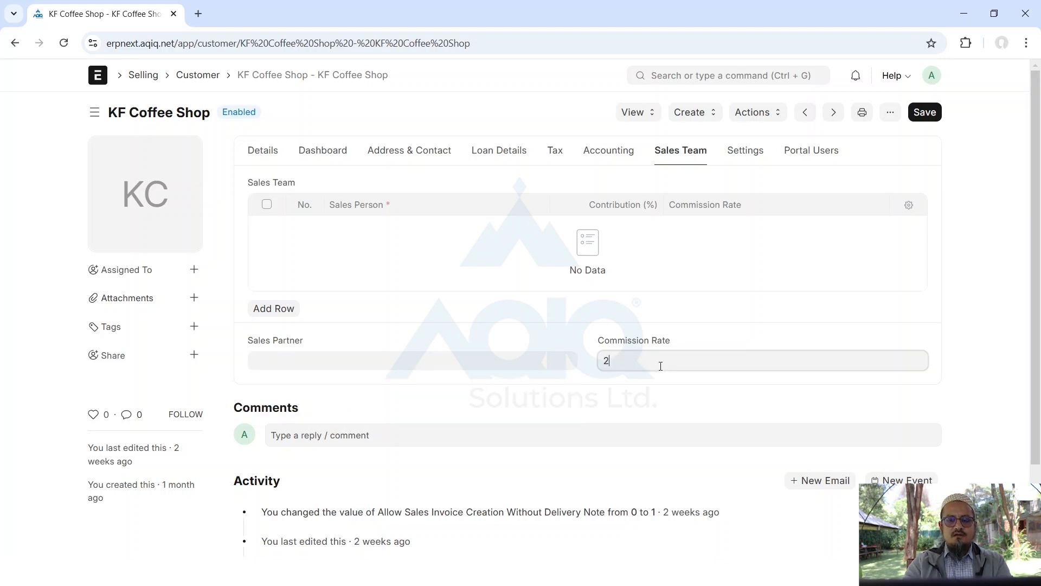
click(485, 368)
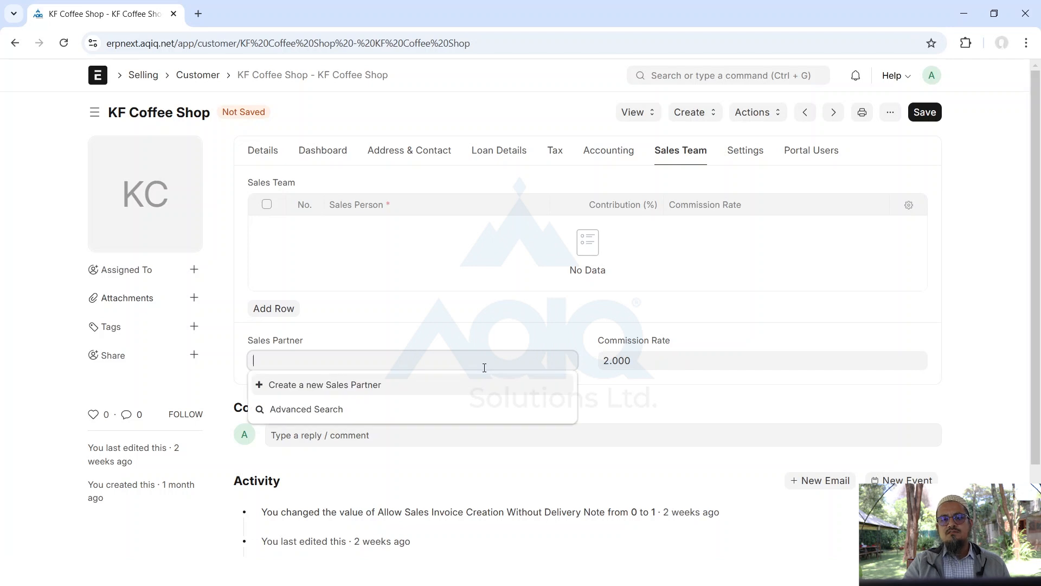
click(657, 387)
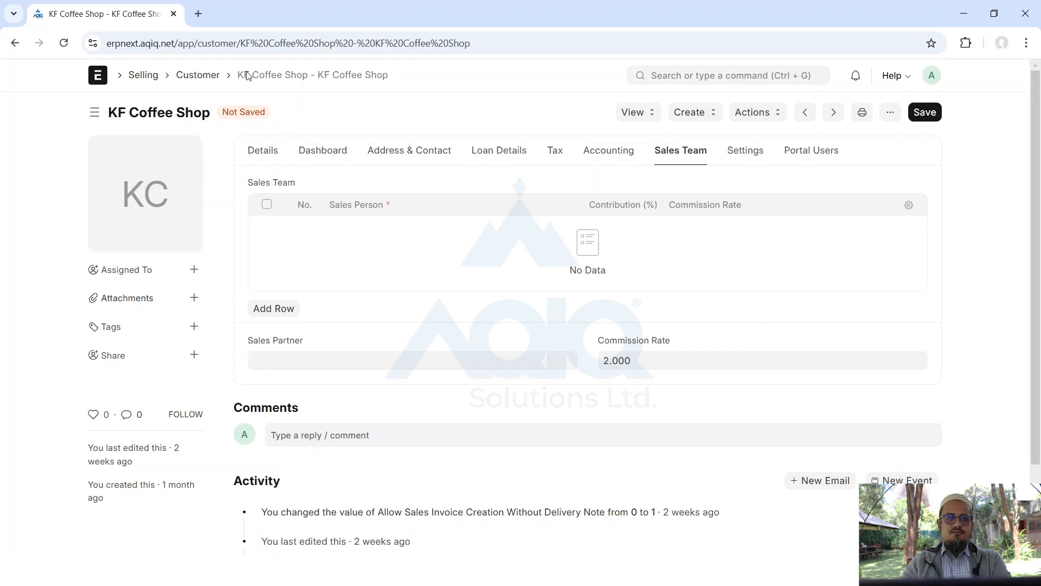
Return to the Selling workspace and open the list of terms and conditions templates
click(98, 73)
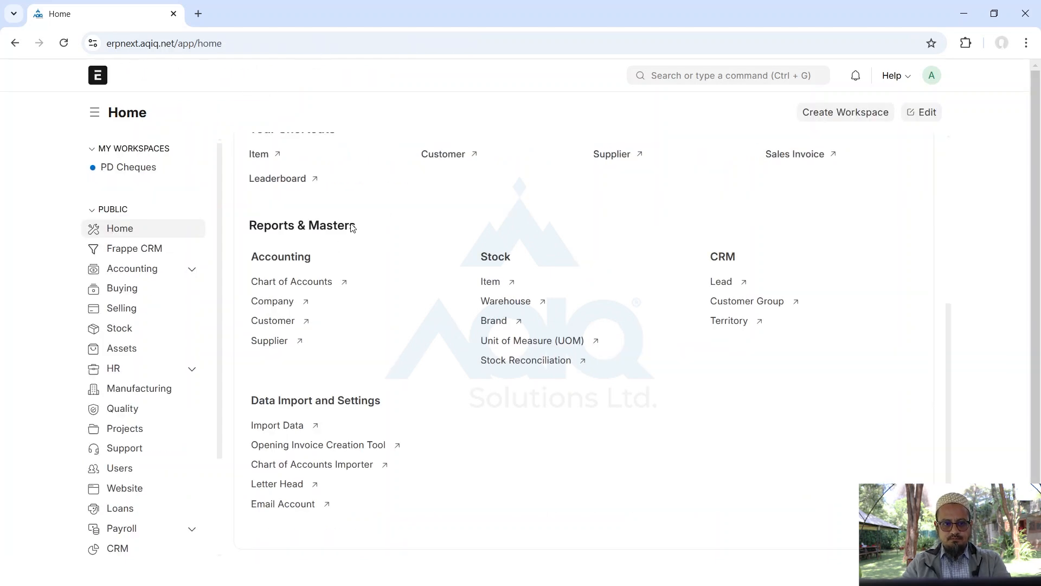
click(143, 312)
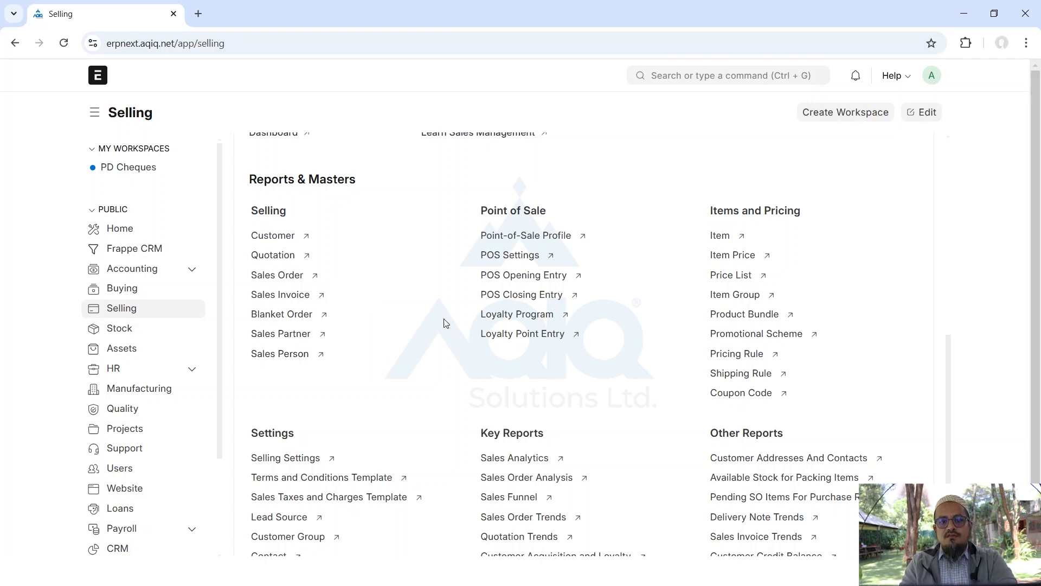
scroll(429, 327, down, 3)
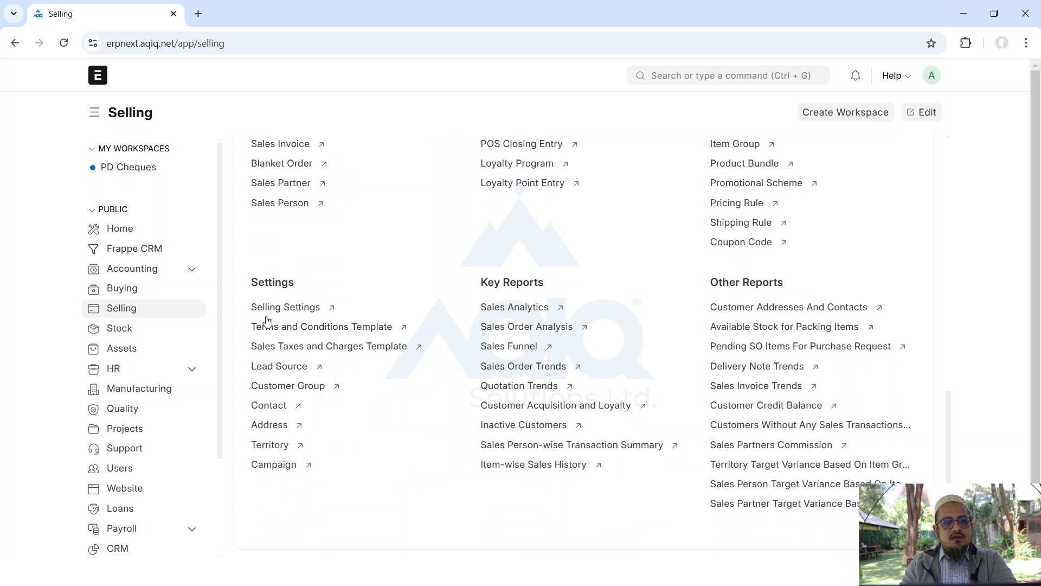
mouse_move(314, 332)
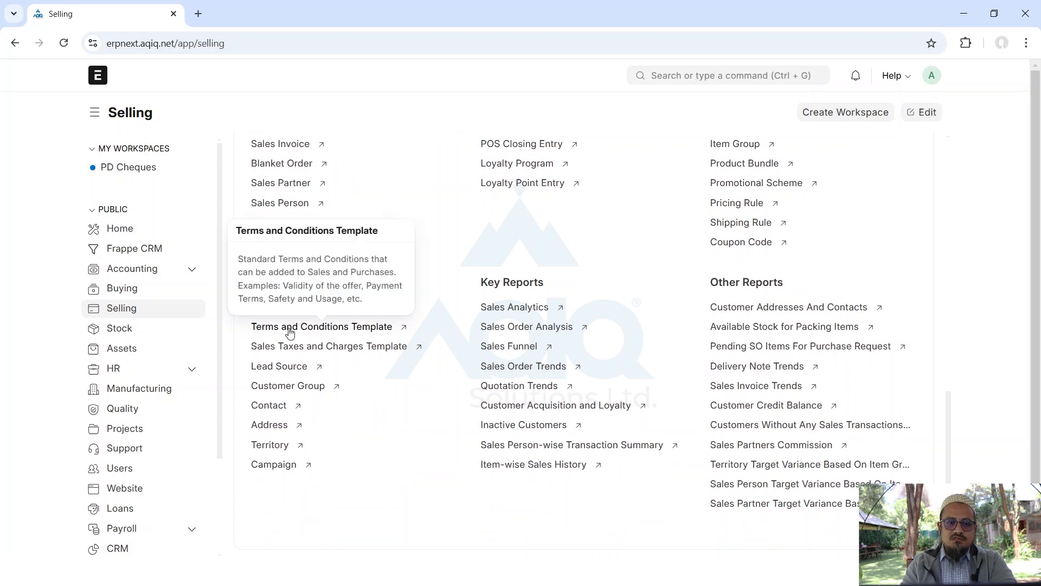
click(337, 328)
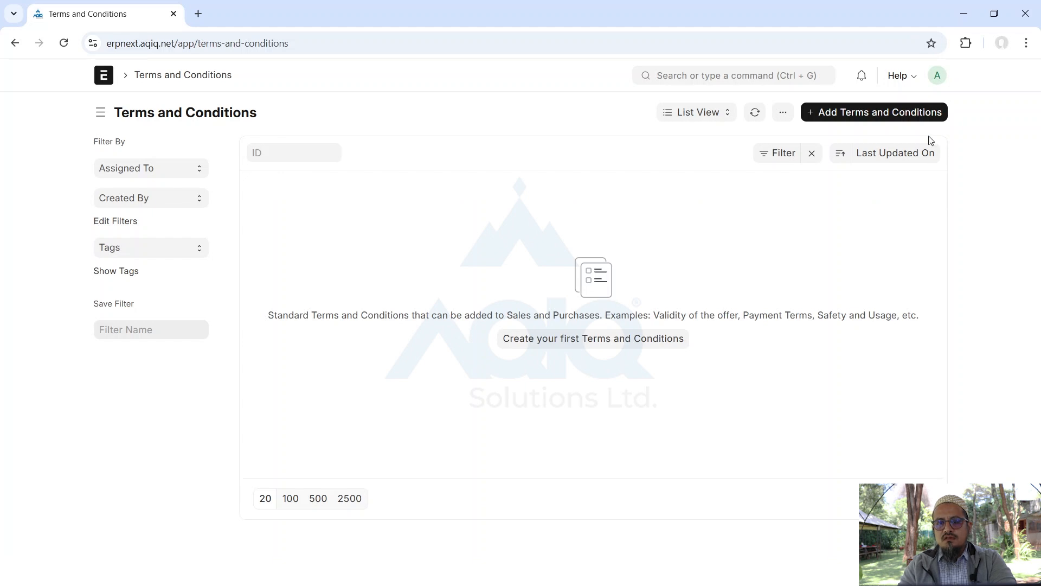
Draft a terms and conditions template titled "Sales Terms and Conditions for Local Sales" and discard it without saving
click(894, 120)
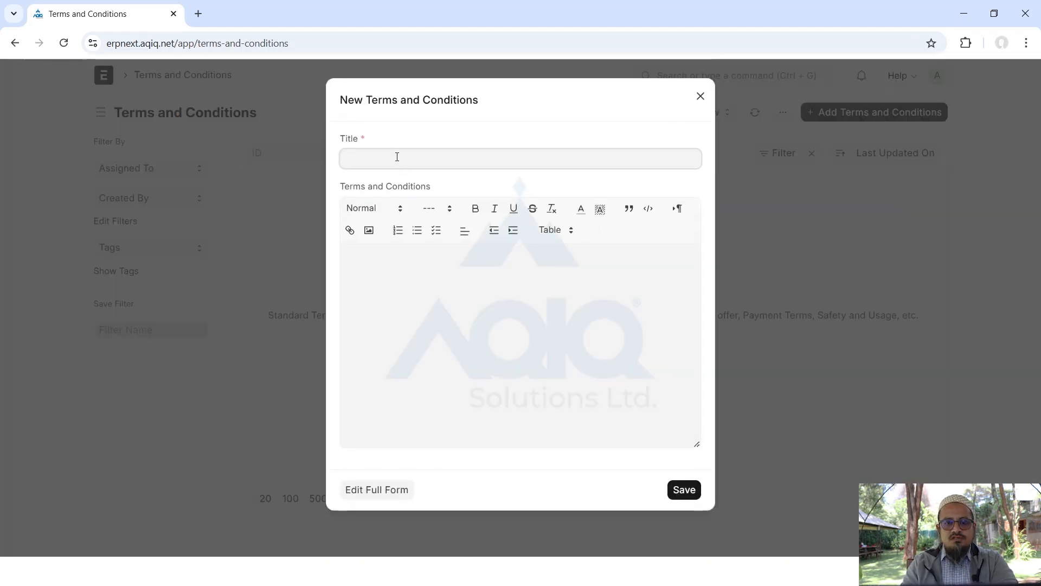
text(Sales)
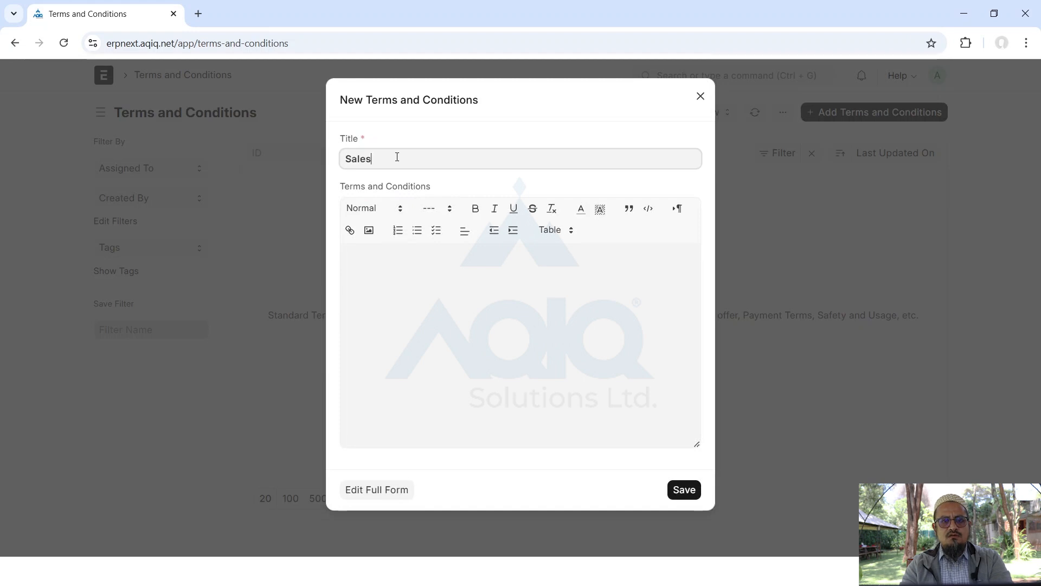
text( Terms and Condit)
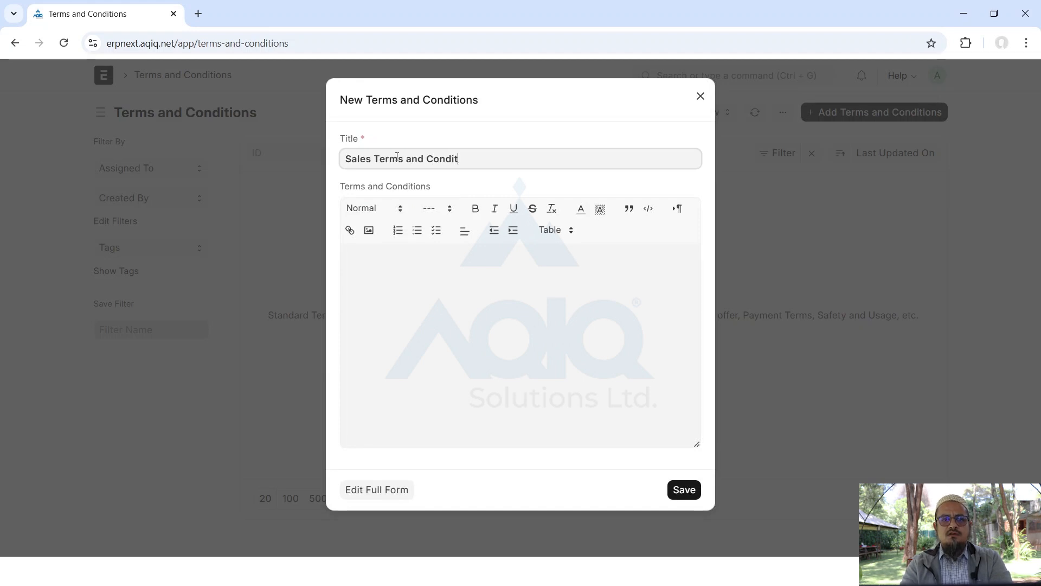
text(ions for )
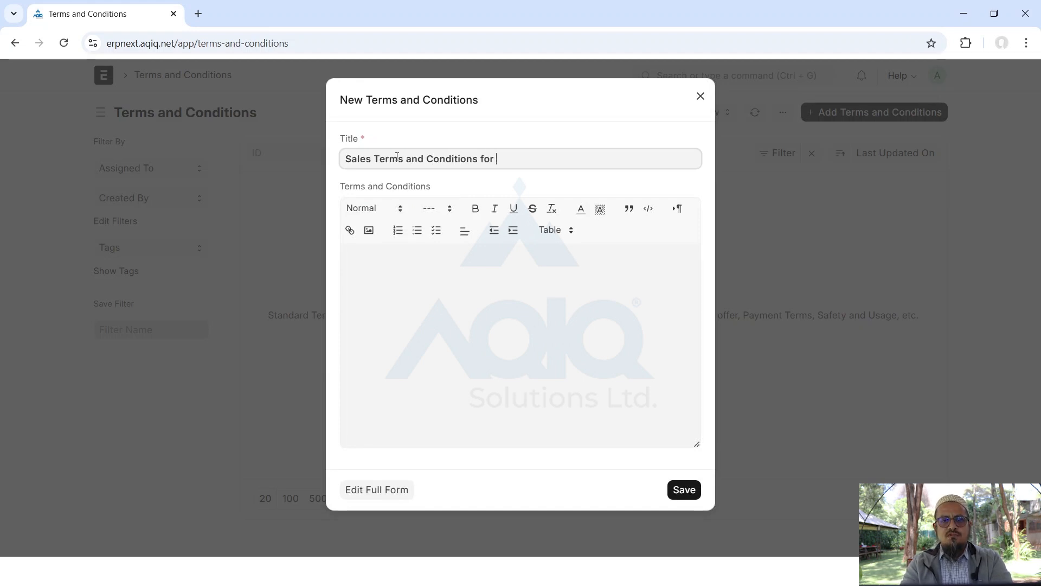
text(Local Sales)
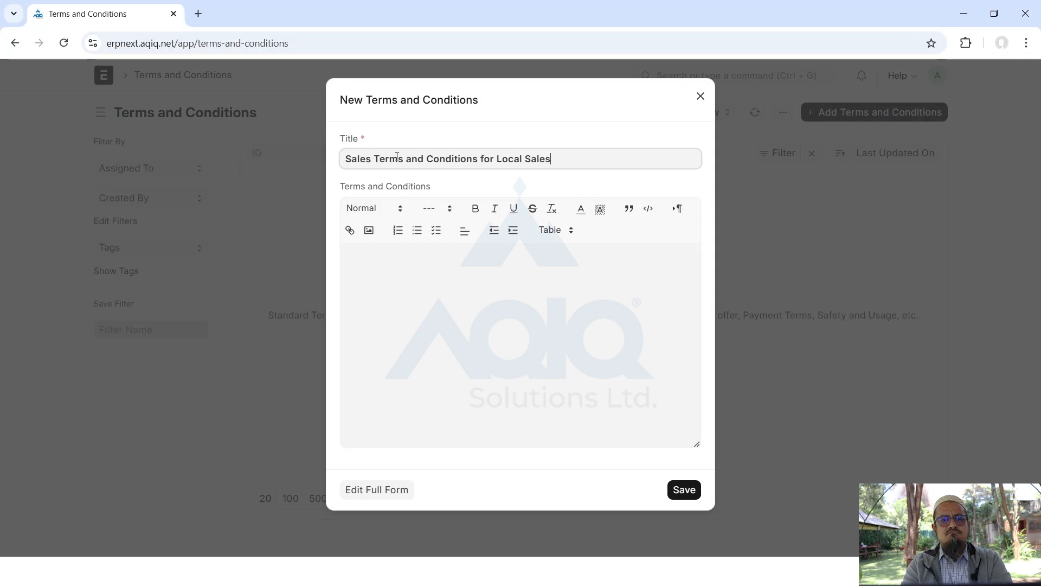
key(Tab)
click(406, 322)
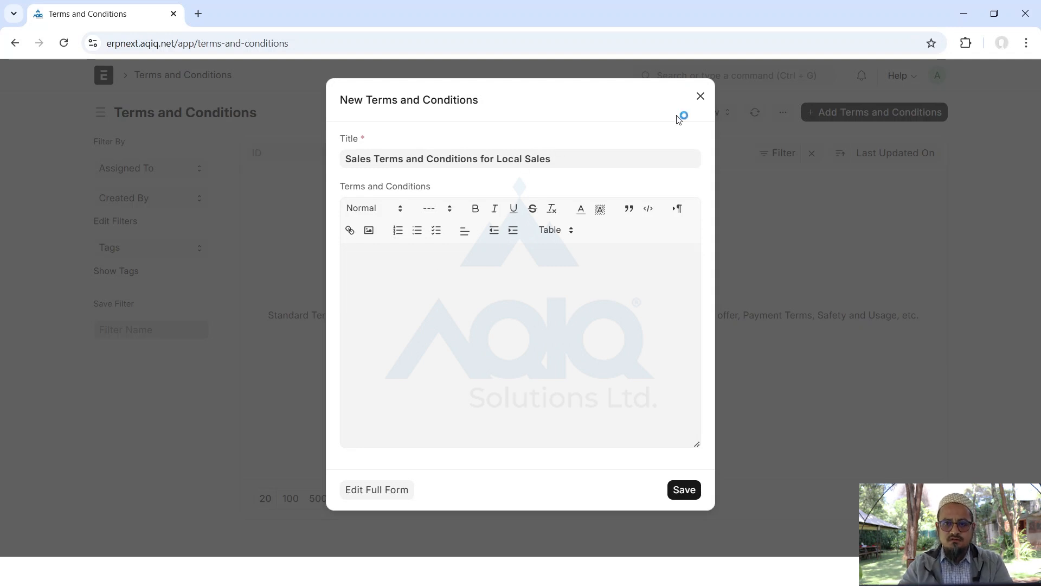
click(700, 96)
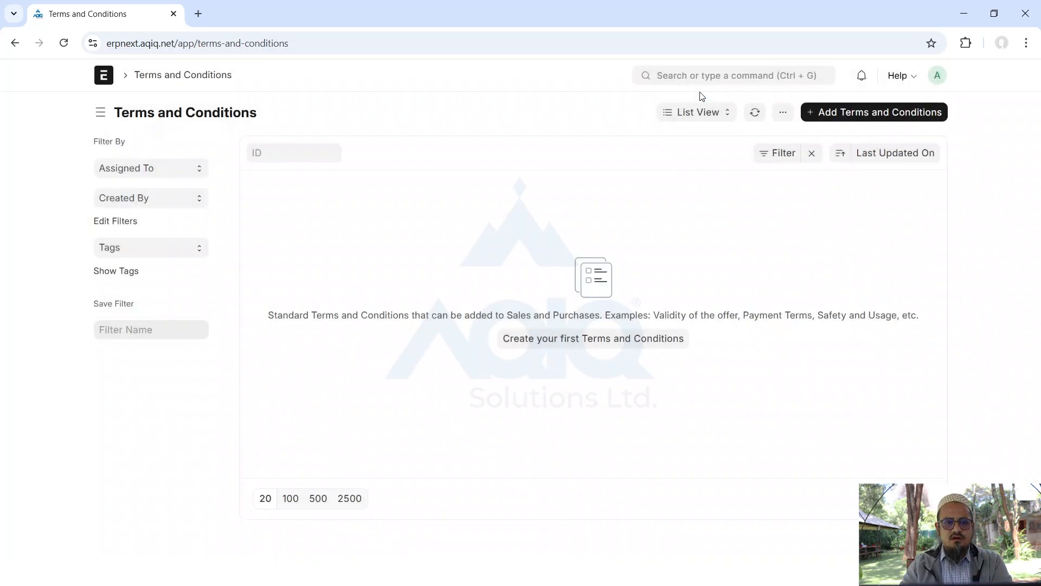
Go back to the Selling workspace and look through its settings, masters and reports
click(13, 46)
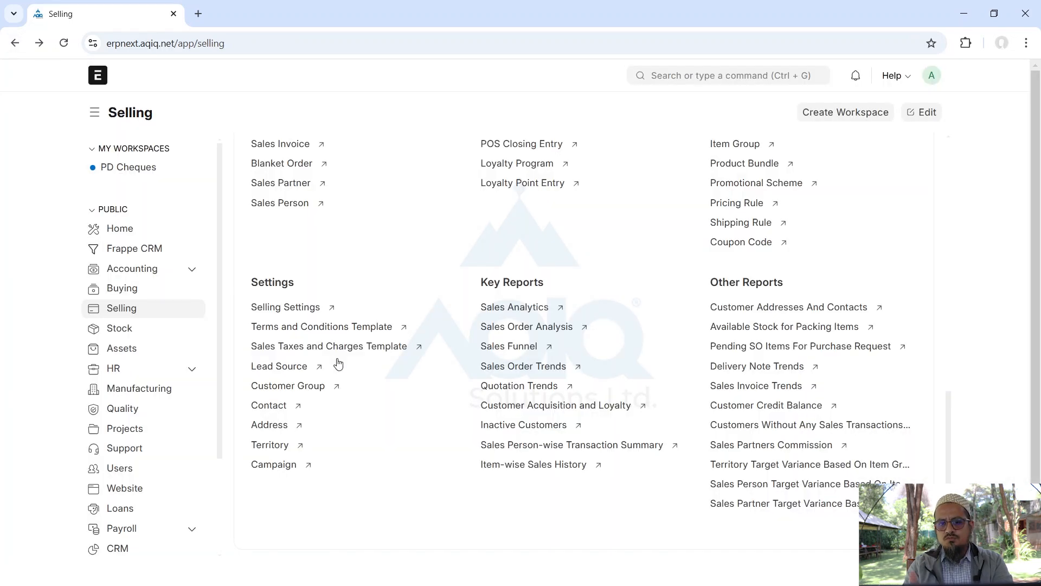
scroll(338, 363, down, 1)
scroll(338, 363, up, 4)
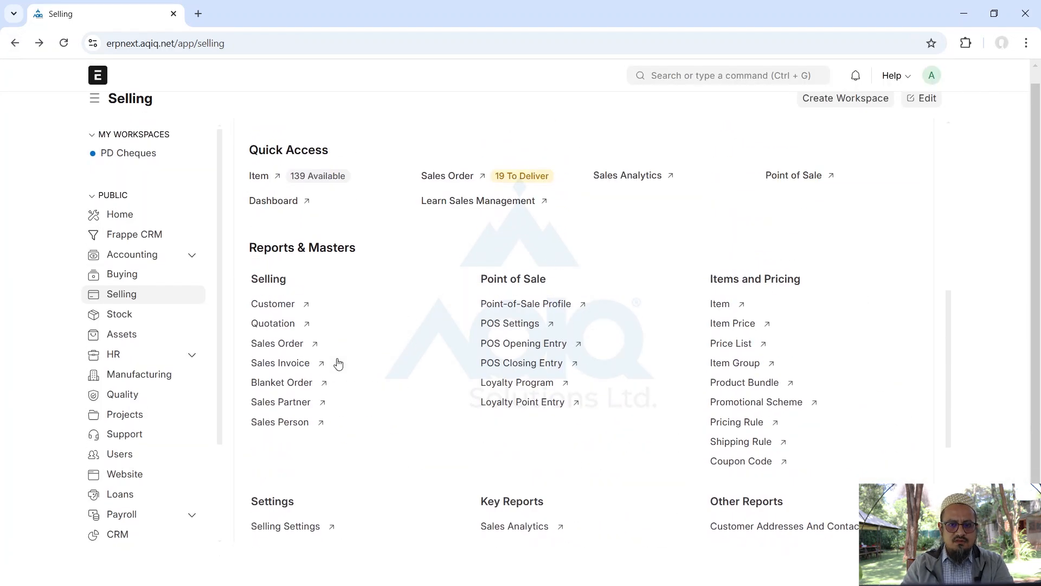
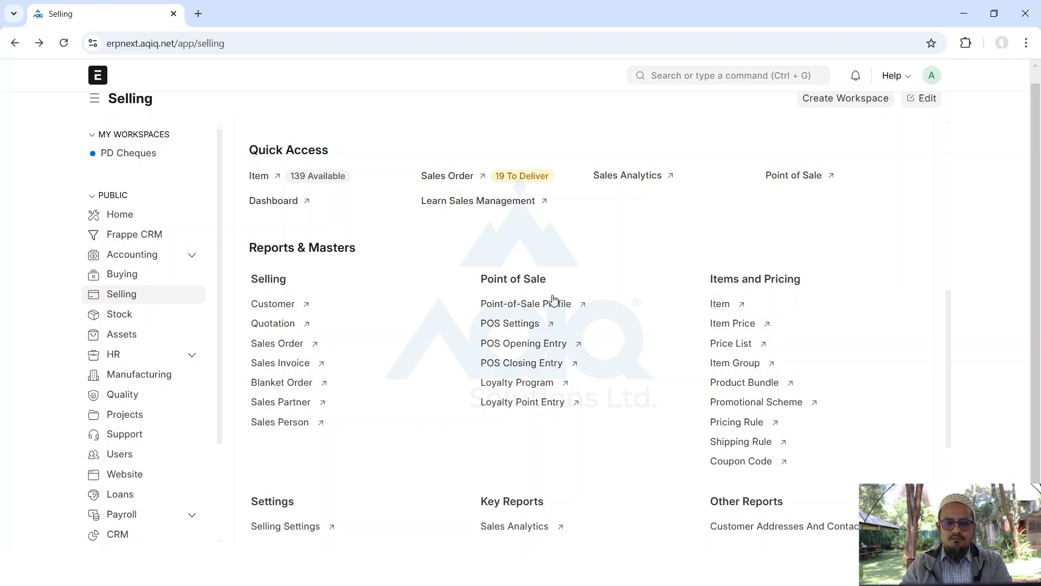
Open the point-of-sale profiles, review the AQIQ SHOP 1 profile's payment methods, configuration and accounting settings, and return to the profile list
click(508, 304)
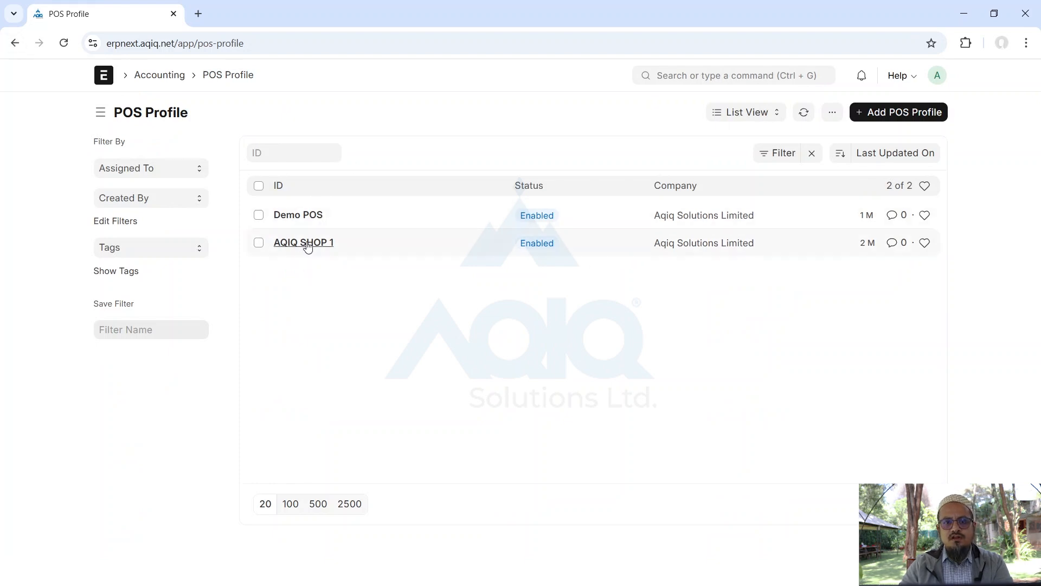
click(303, 242)
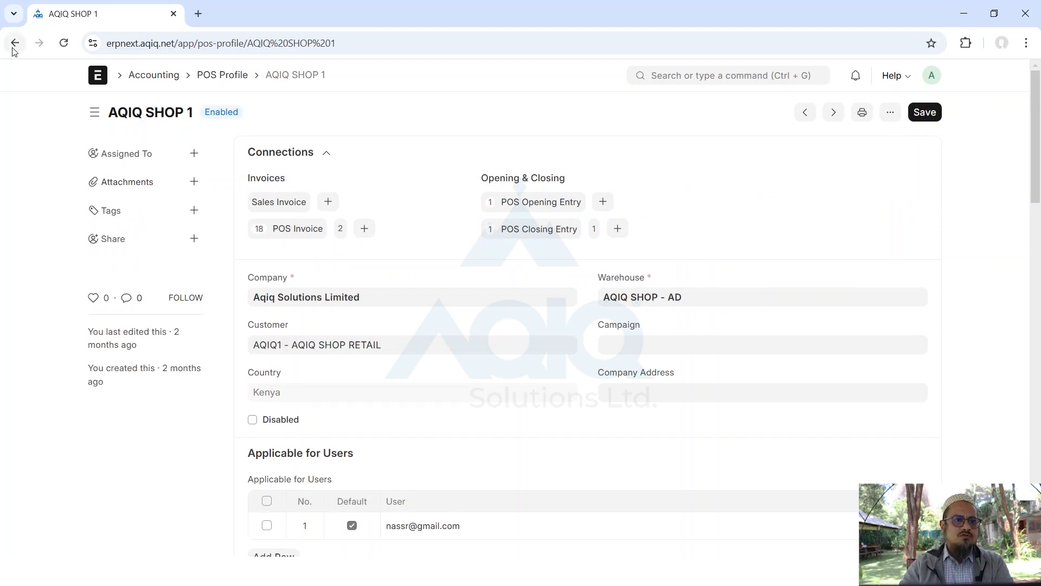
scroll(500, 344, down, 5)
scroll(501, 344, down, 4)
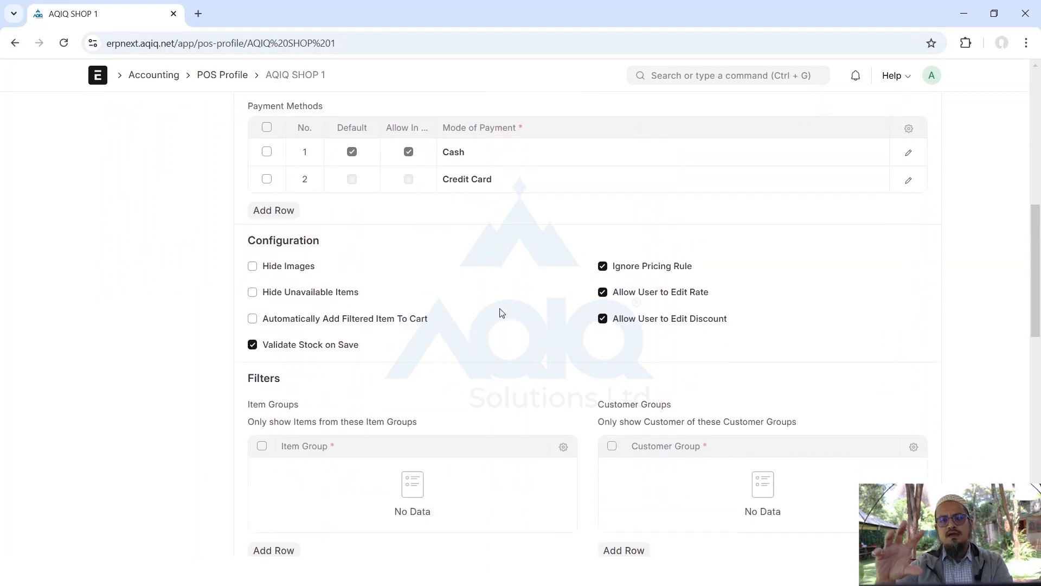
scroll(501, 313, down, 5)
scroll(501, 308, down, 5)
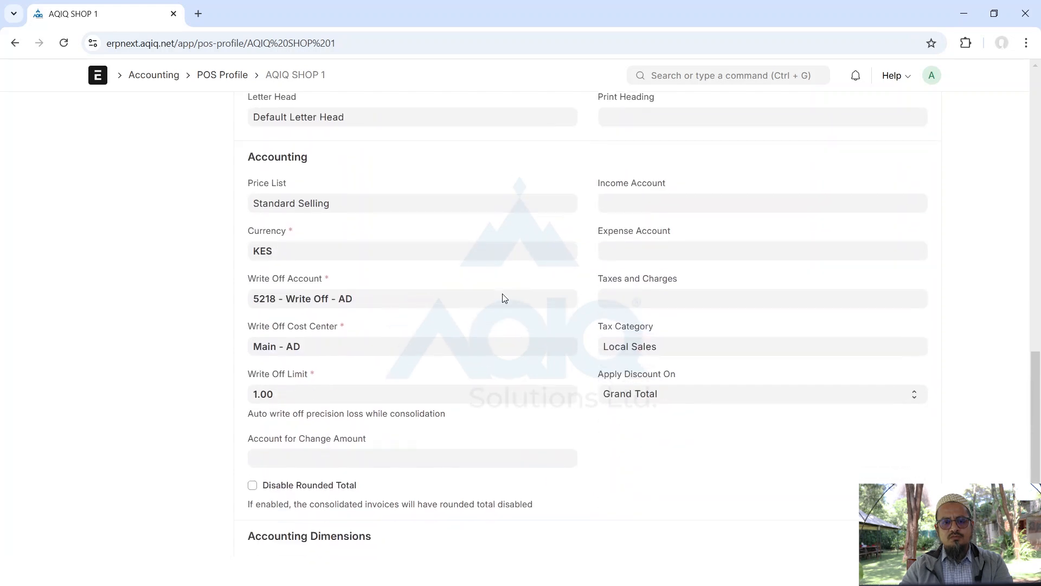
scroll(502, 298, up, 15)
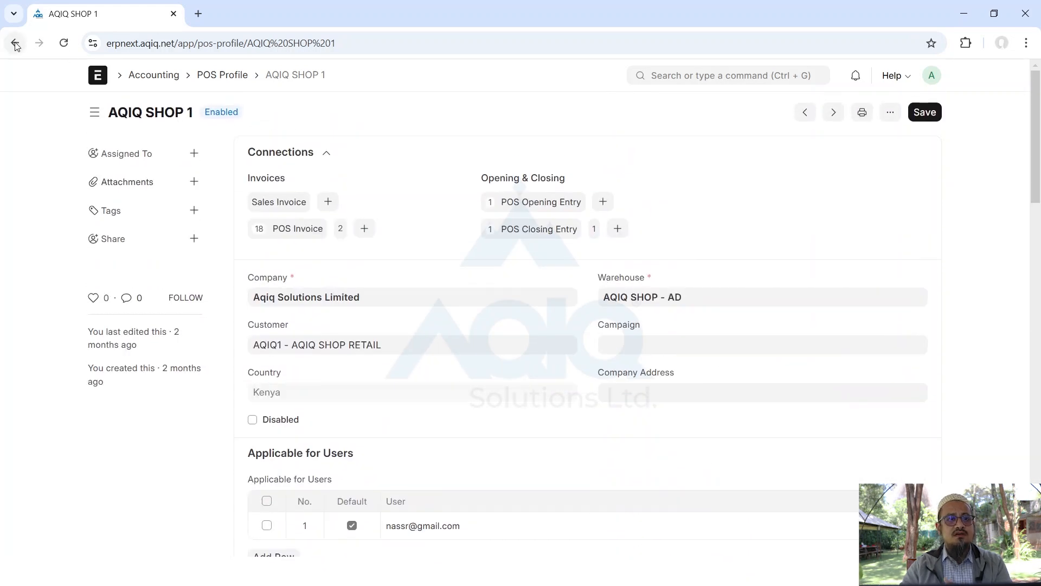
click(16, 45)
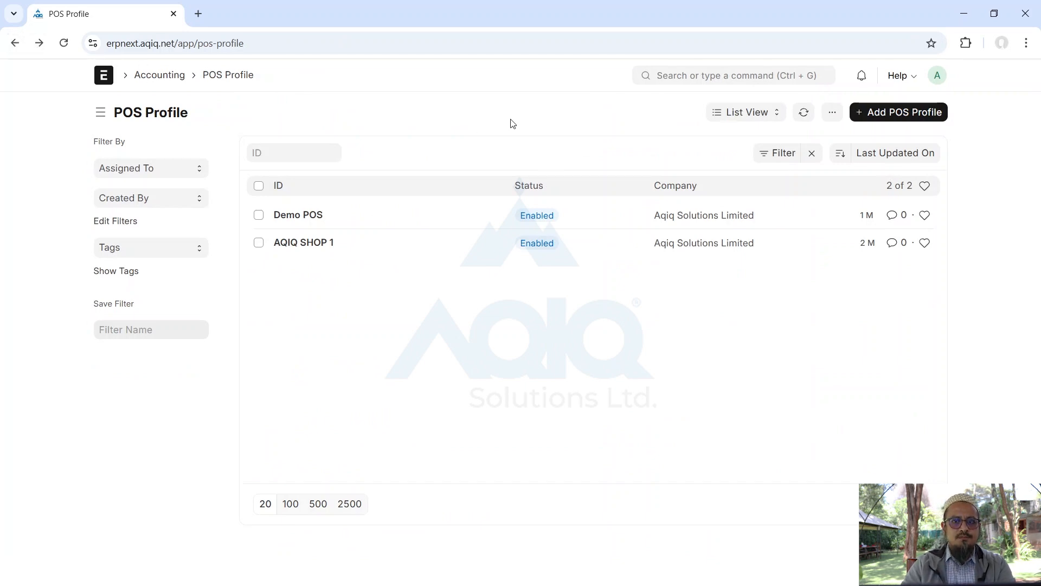
Search for "POS", open the Point of Sale screen, and look over its item catalogue and cart area
click(686, 69)
text(POS)
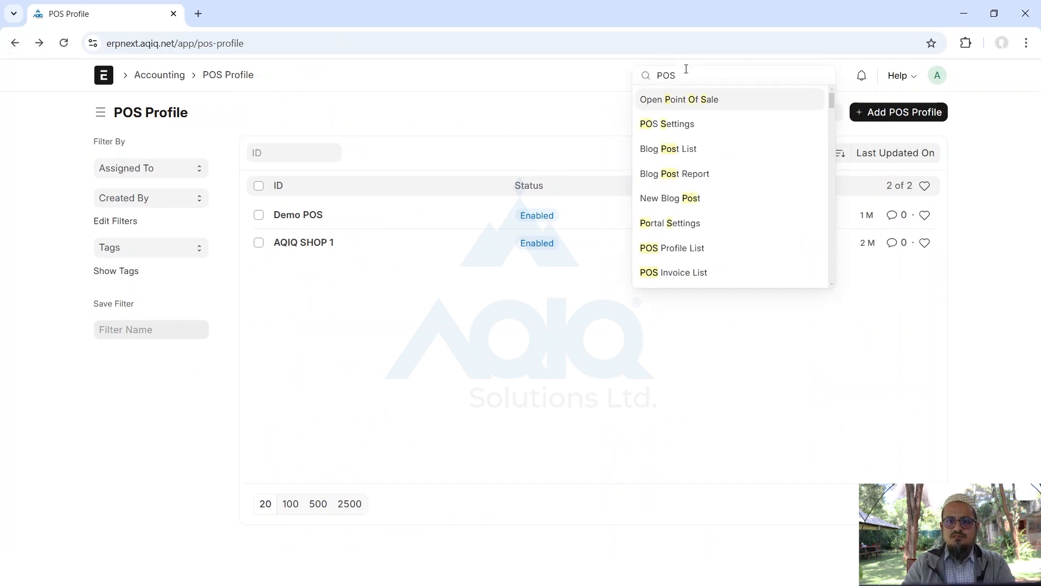
click(662, 101)
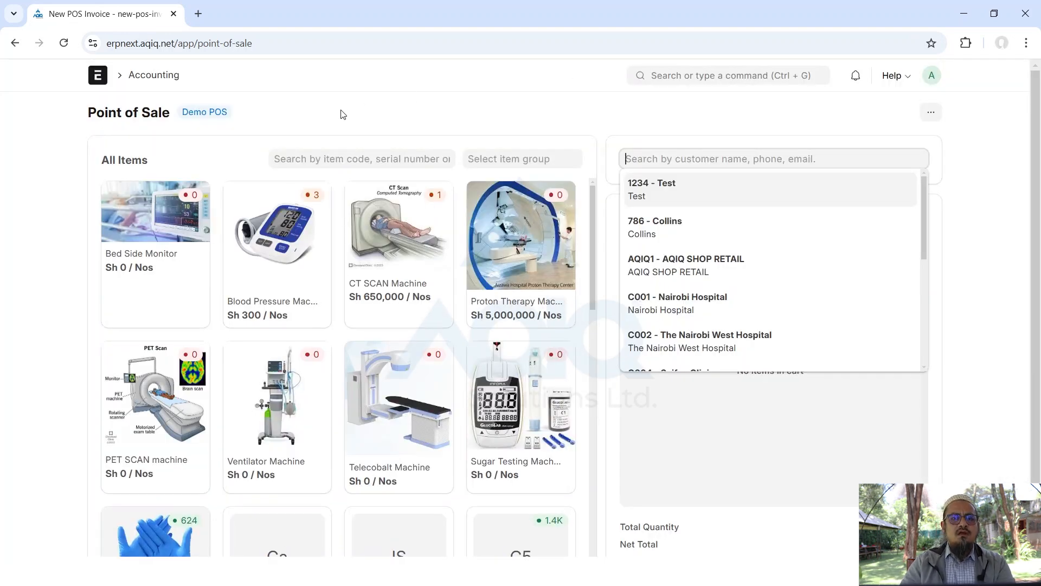
click(449, 110)
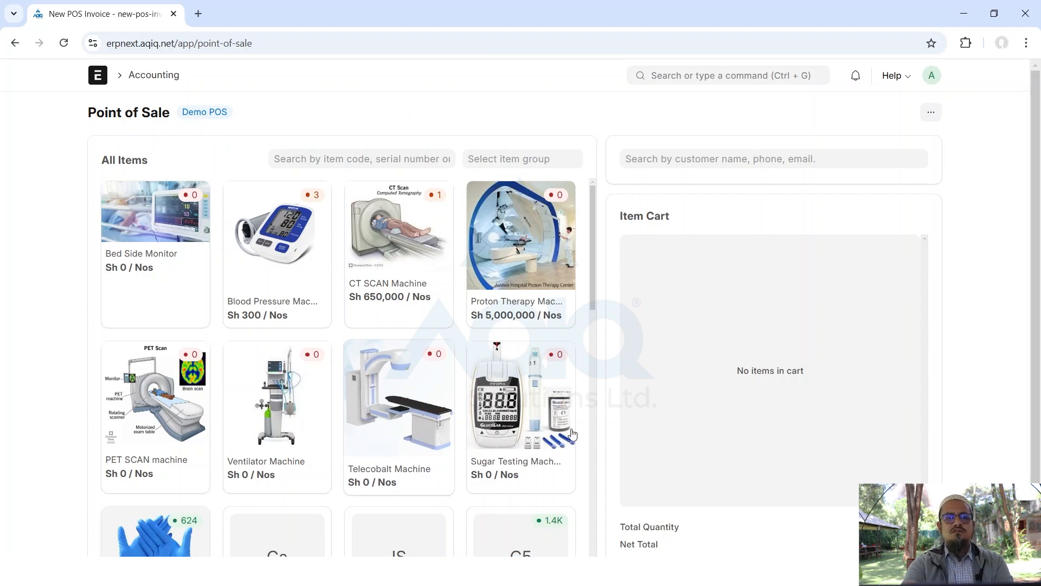
scroll(571, 432, down, 3)
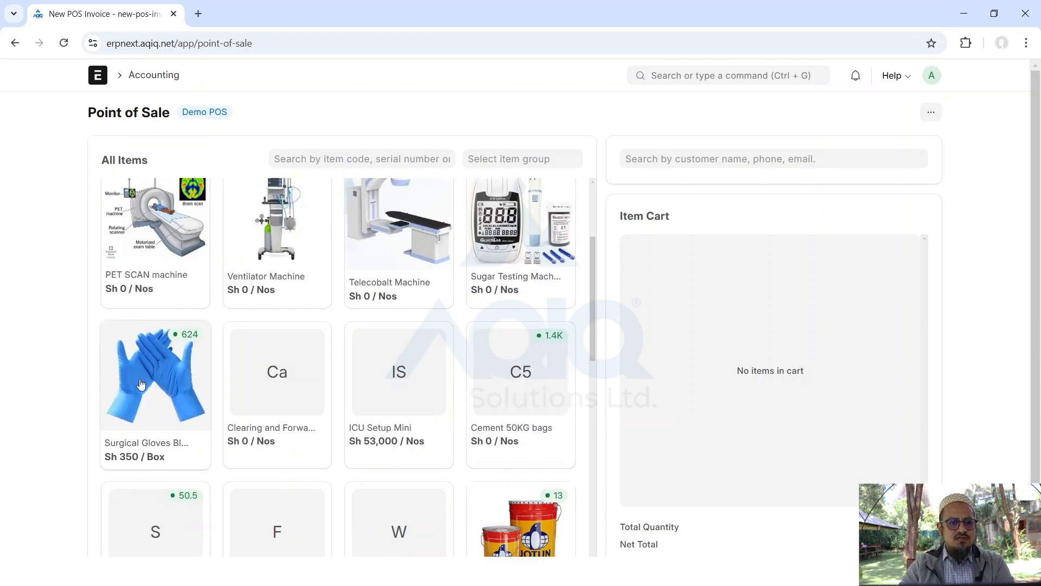
scroll(593, 333, up, 3)
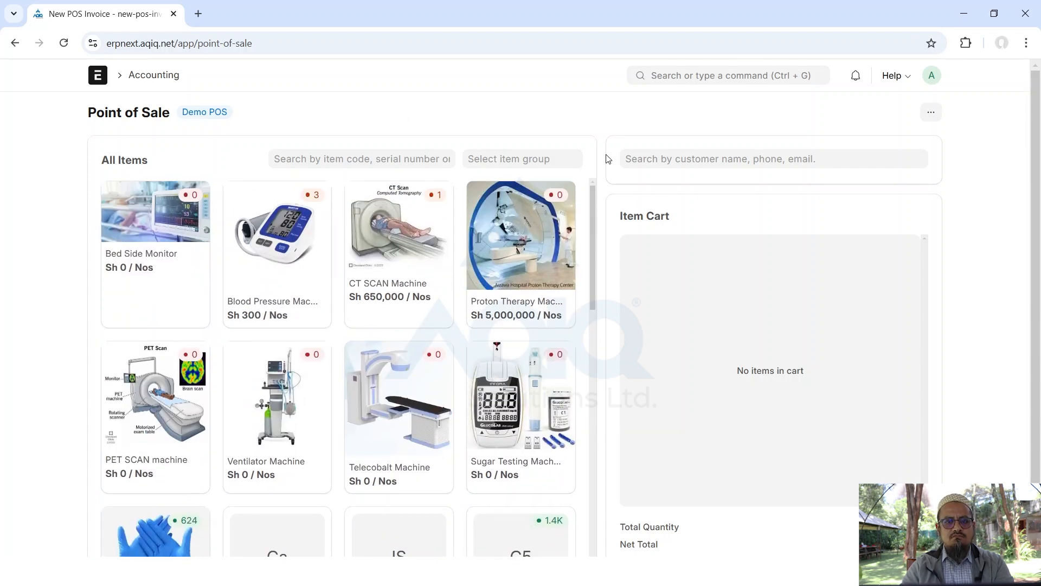
scroll(591, 379, down, 5)
drag(623, 432, 610, 118)
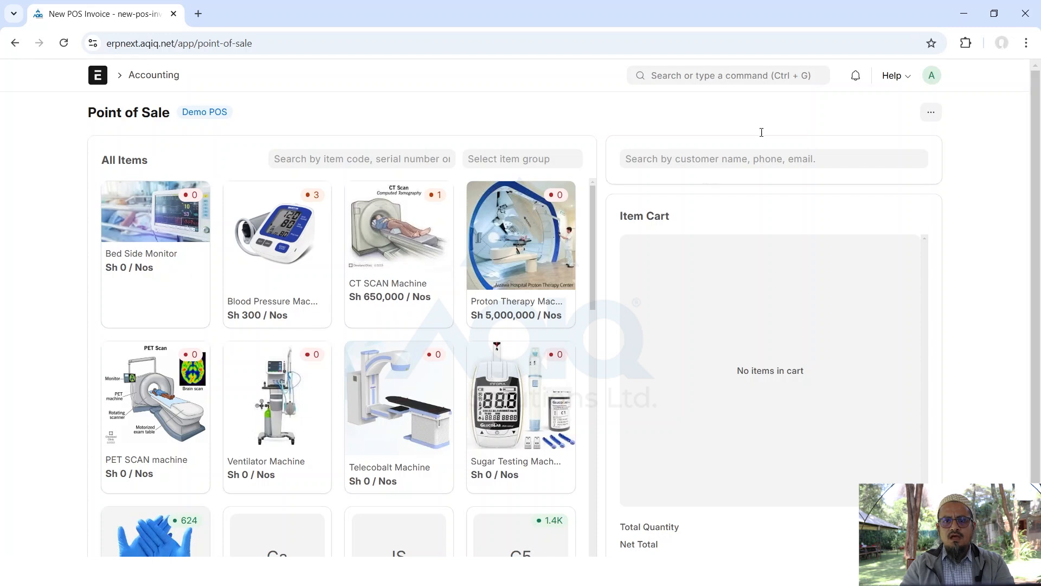
Select the customer Test for the point-of-sale order and put one box of Surgical Gloves Blue in the cart
click(341, 162)
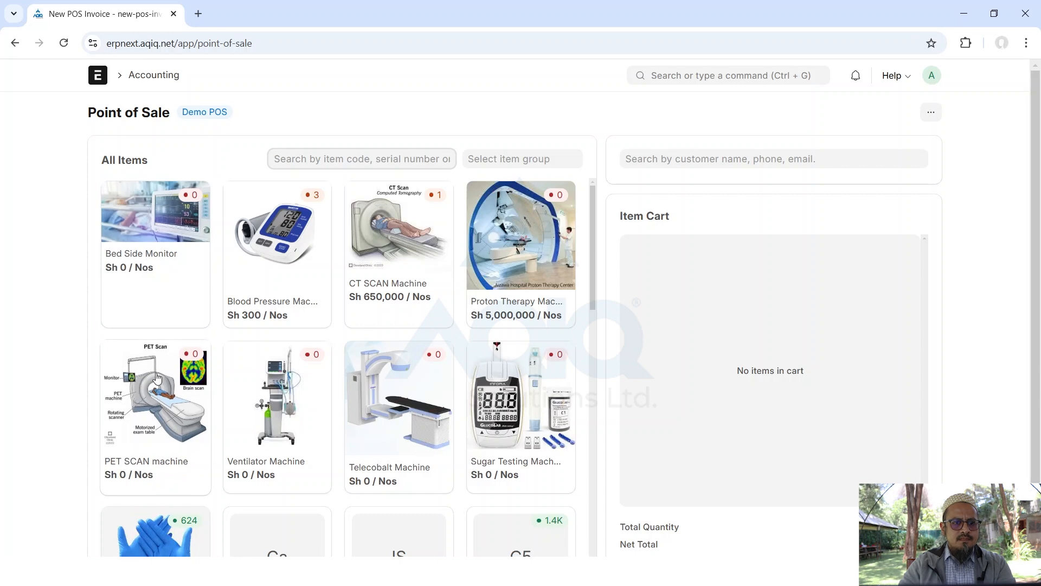
scroll(158, 378, down, 4)
scroll(157, 379, down, 3)
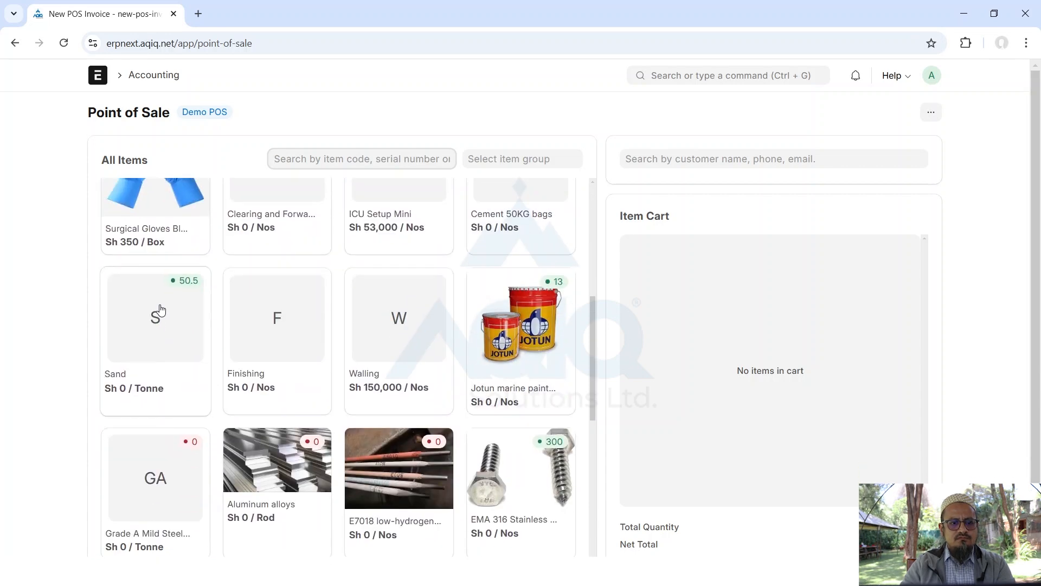
scroll(157, 377, up, 2)
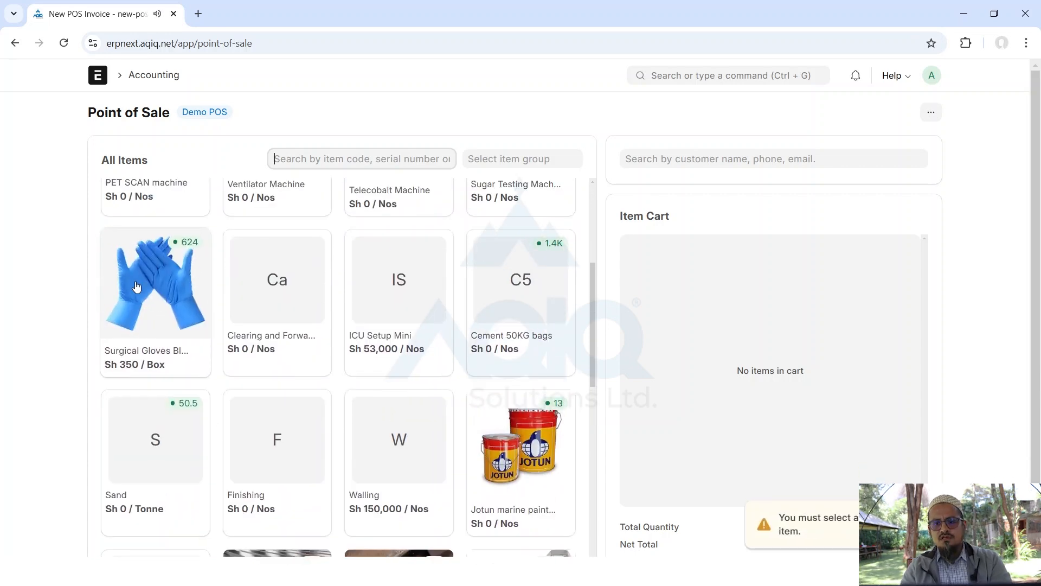
click(693, 161)
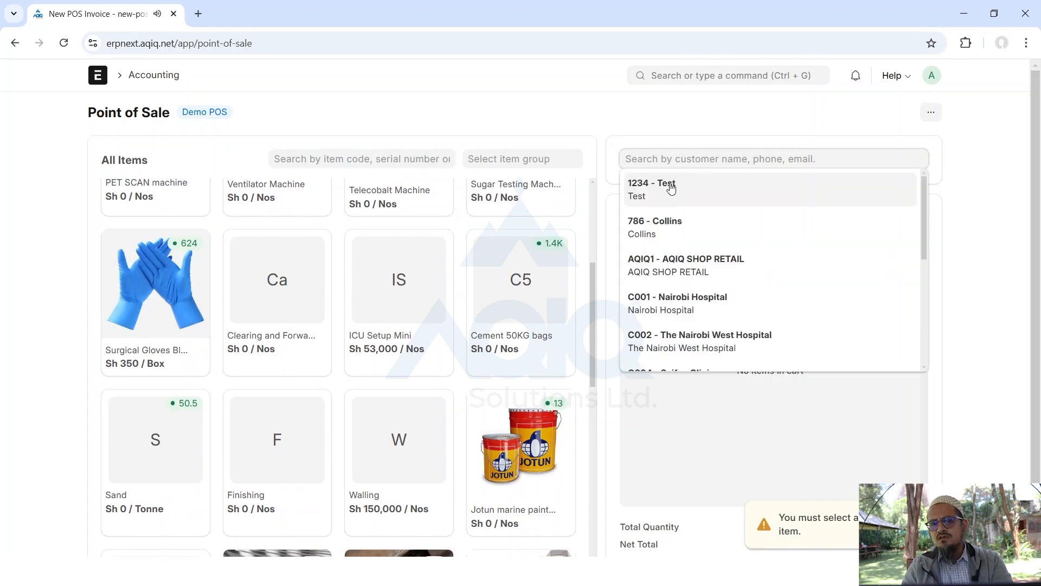
click(672, 187)
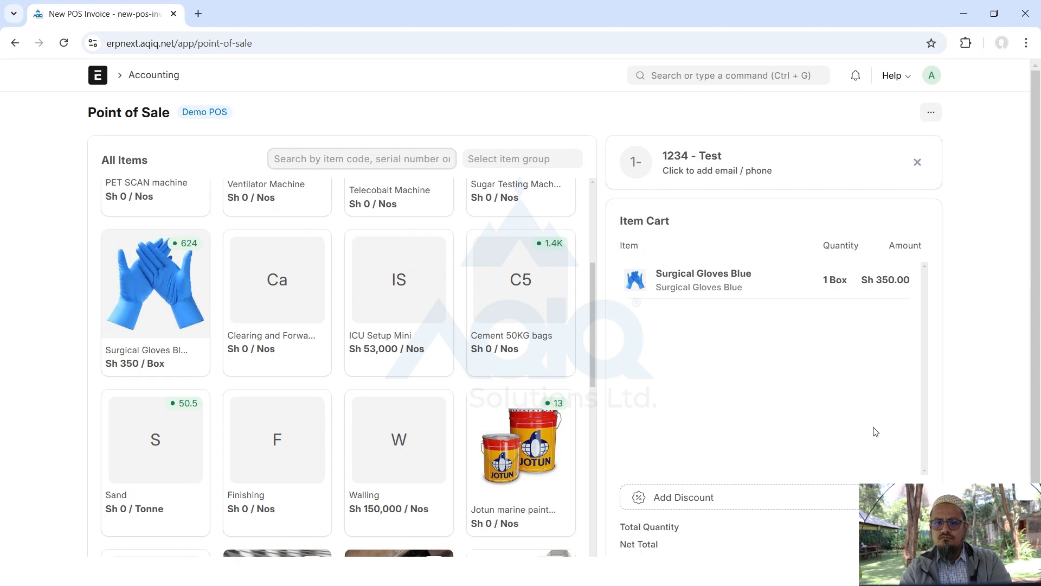
Check out the cart with Sh 500 received in cash, then complete the order and permanently submit the invoice
scroll(854, 417, down, 2)
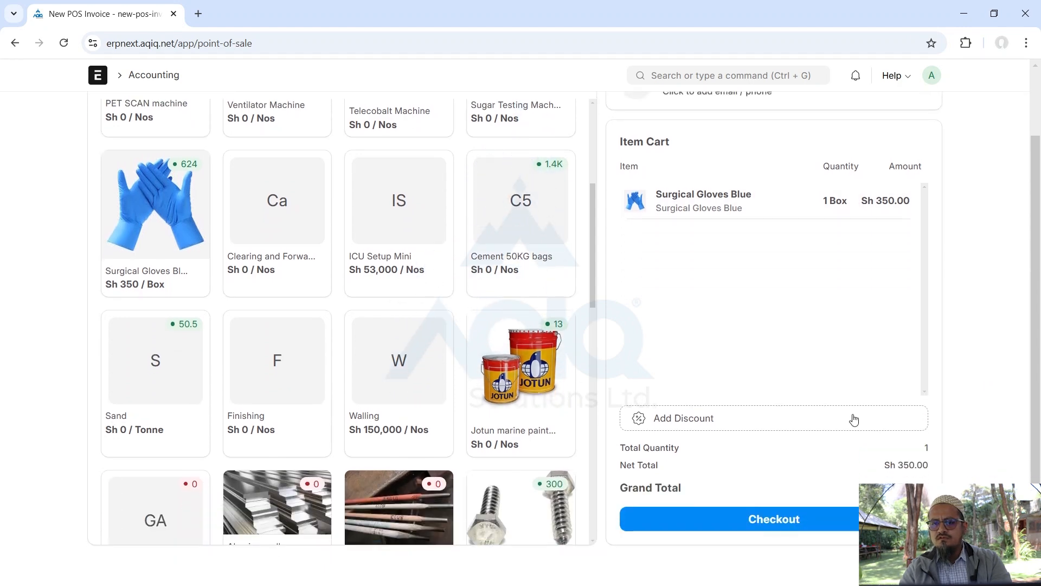
click(792, 518)
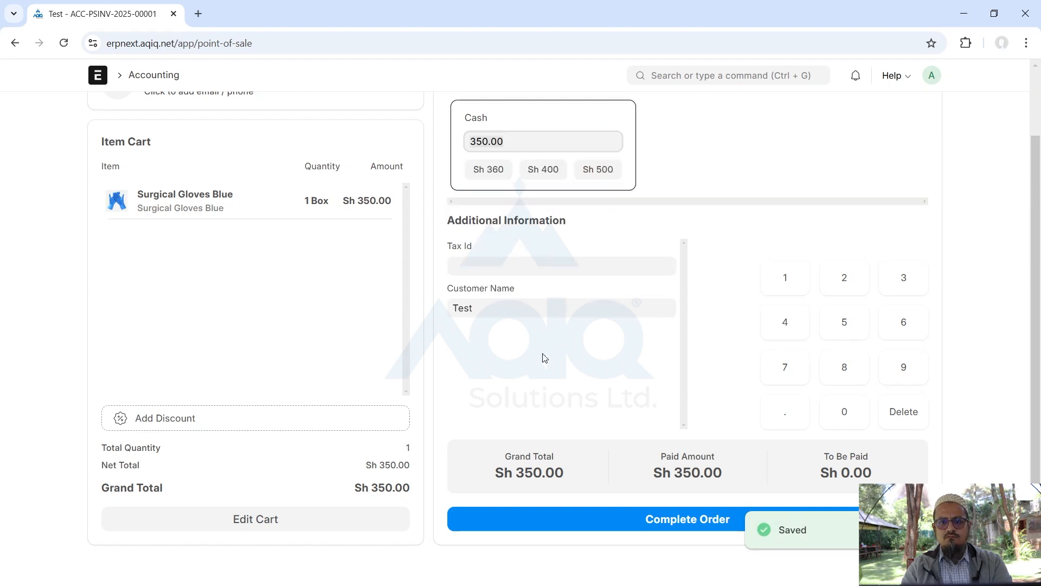
click(500, 269)
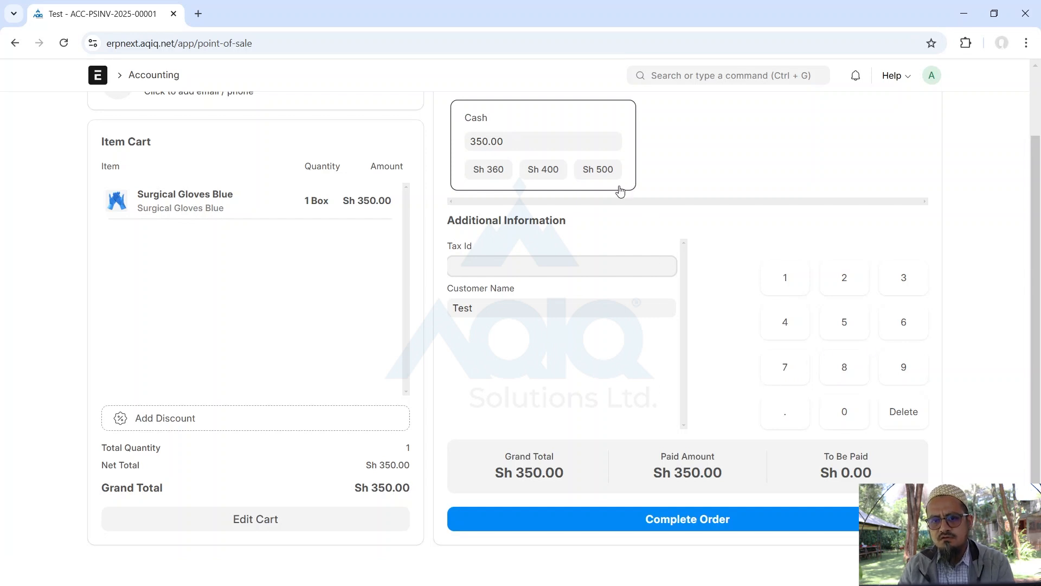
click(601, 175)
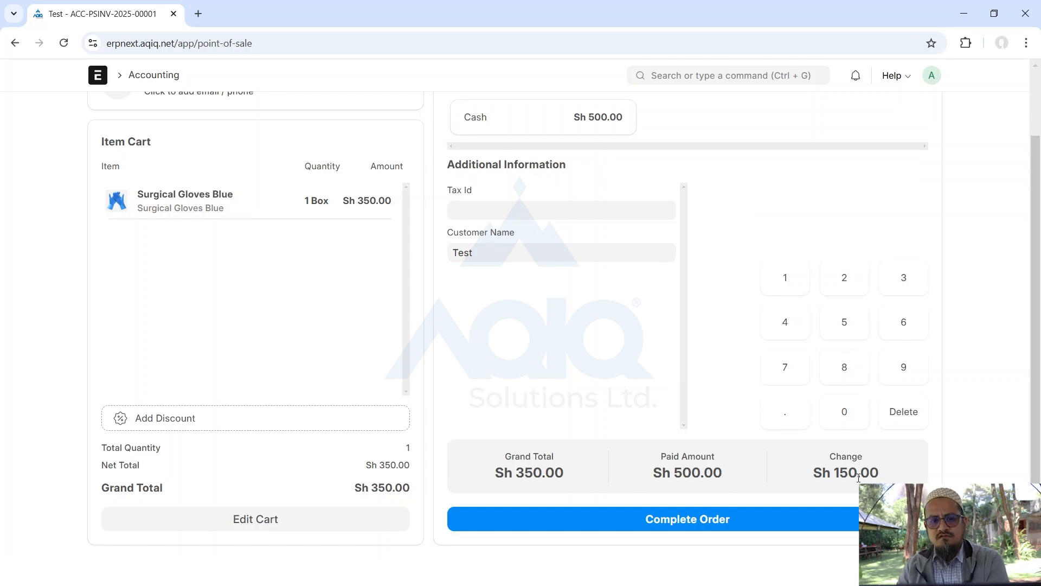
click(691, 516)
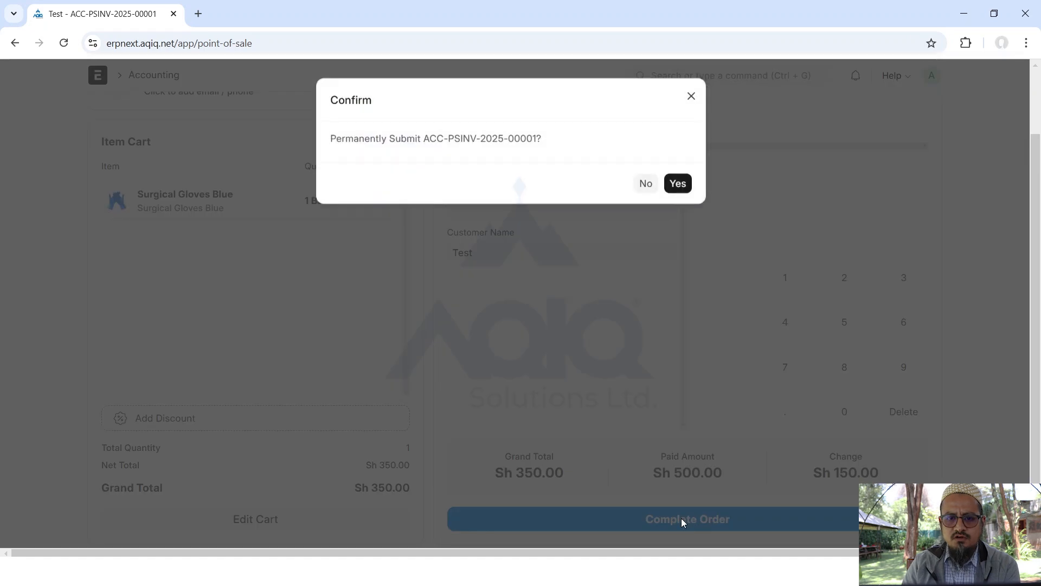
click(684, 185)
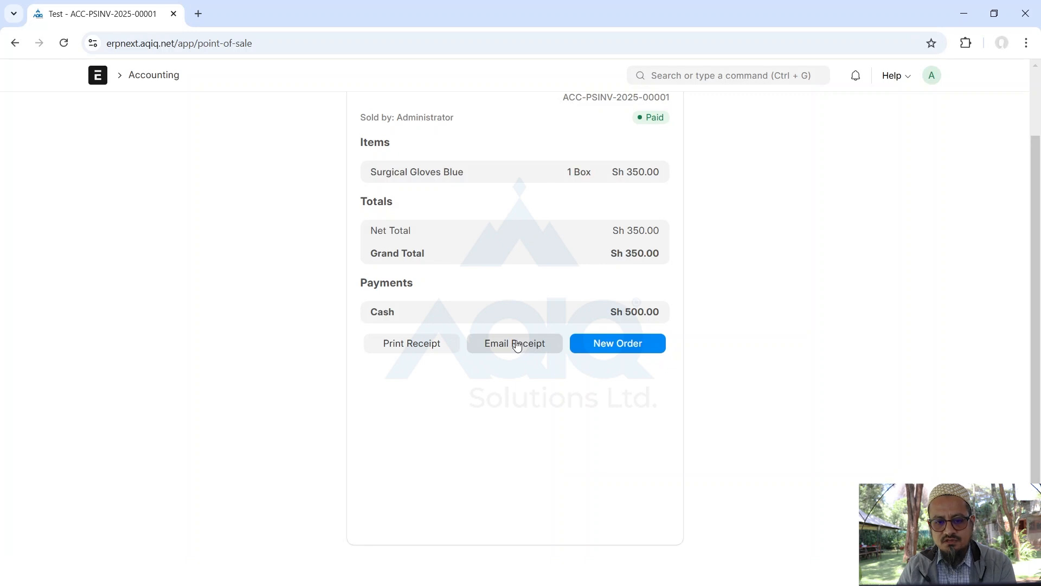
Preview the printable receipt of the completed order, cancel printing, and review the order summary
click(415, 350)
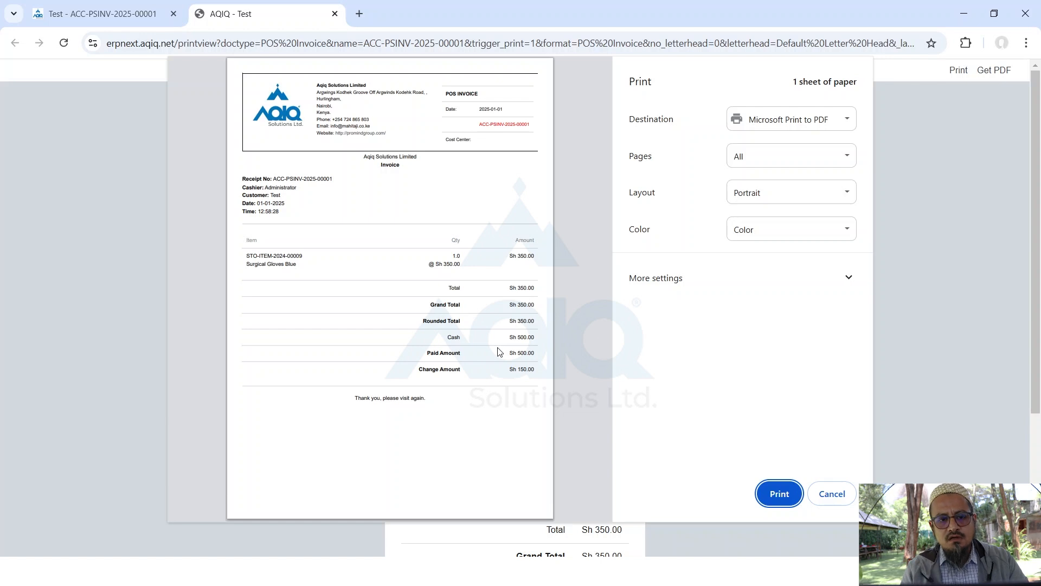
click(832, 492)
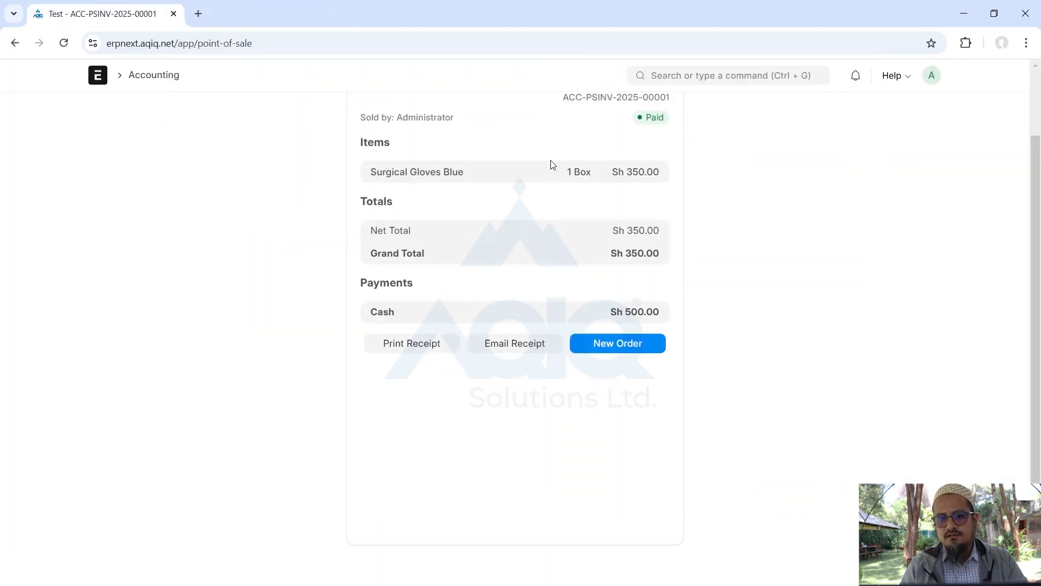
scroll(551, 165, up, 2)
scroll(551, 174, down, 2)
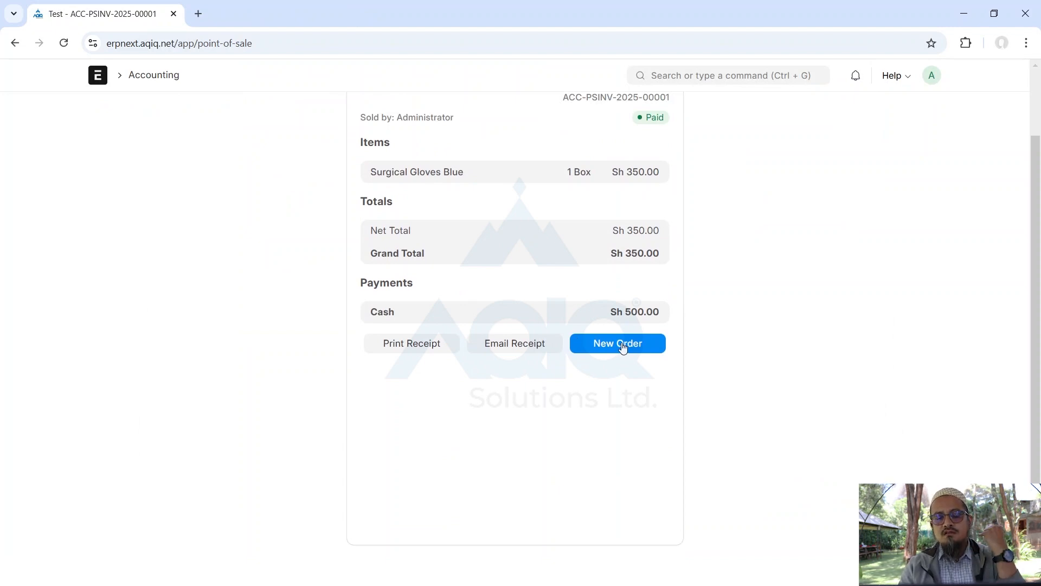
Start a new point-of-sale order, leaving the customer unselected and the cart empty
click(623, 347)
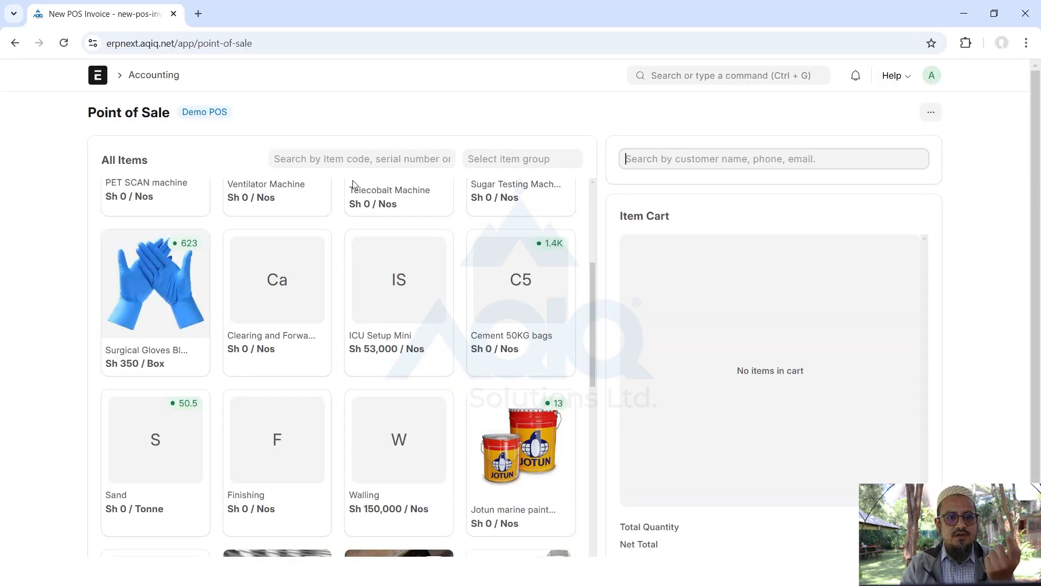
click(392, 305)
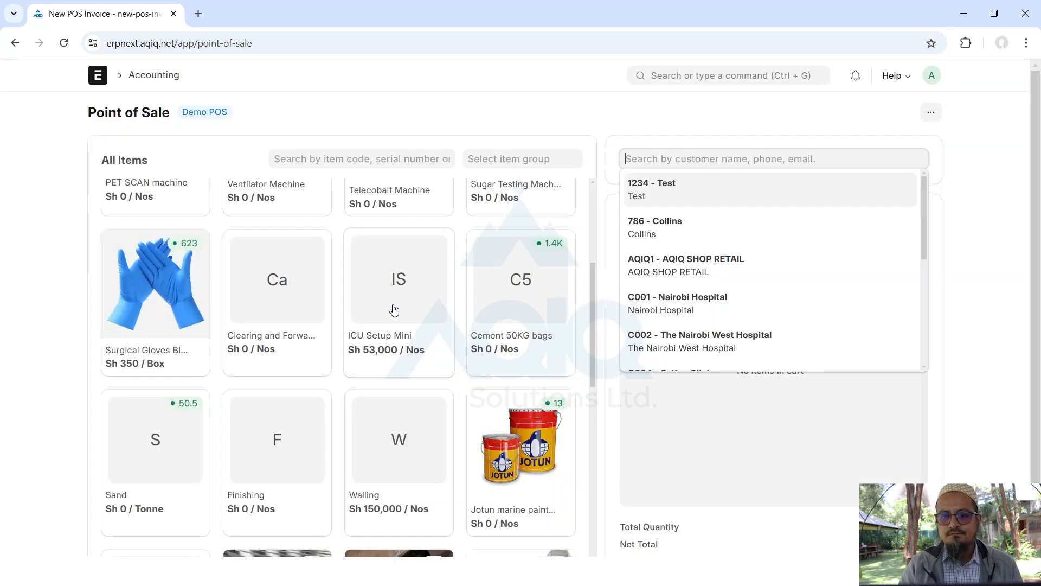
click(493, 116)
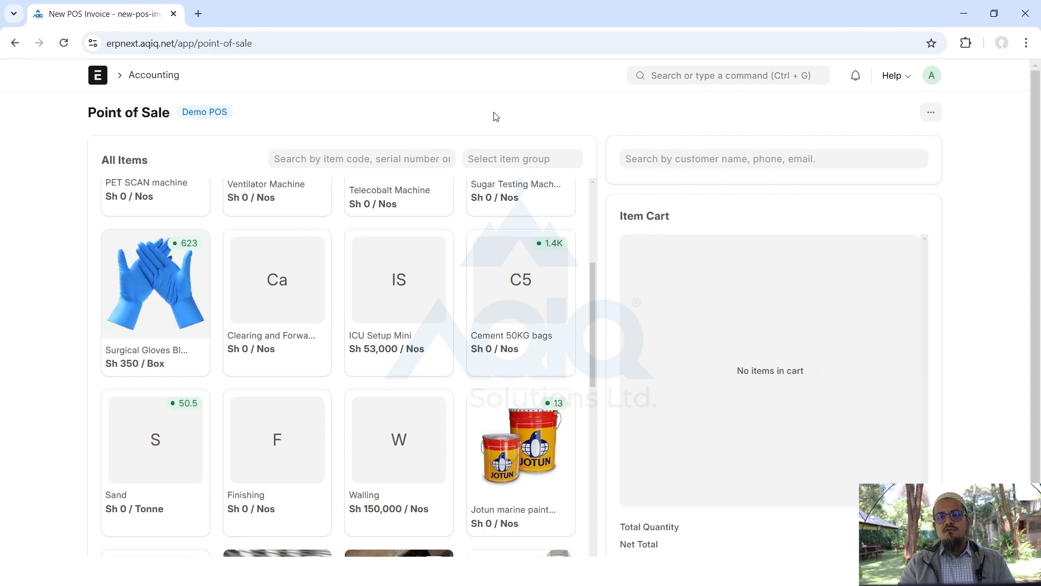
Return to the Selling workspace and open the list of promotional schemes
click(100, 79)
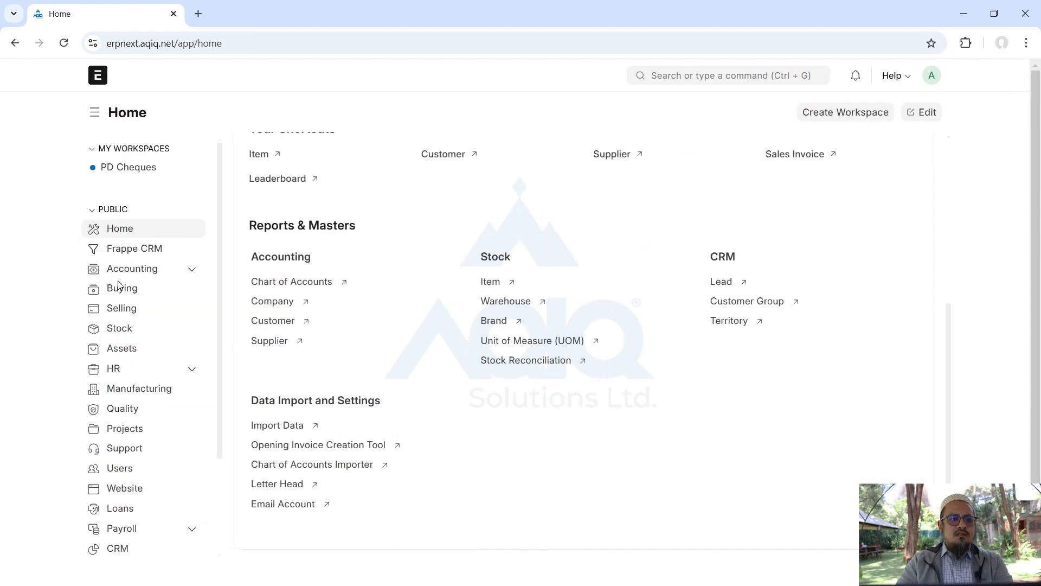
click(124, 311)
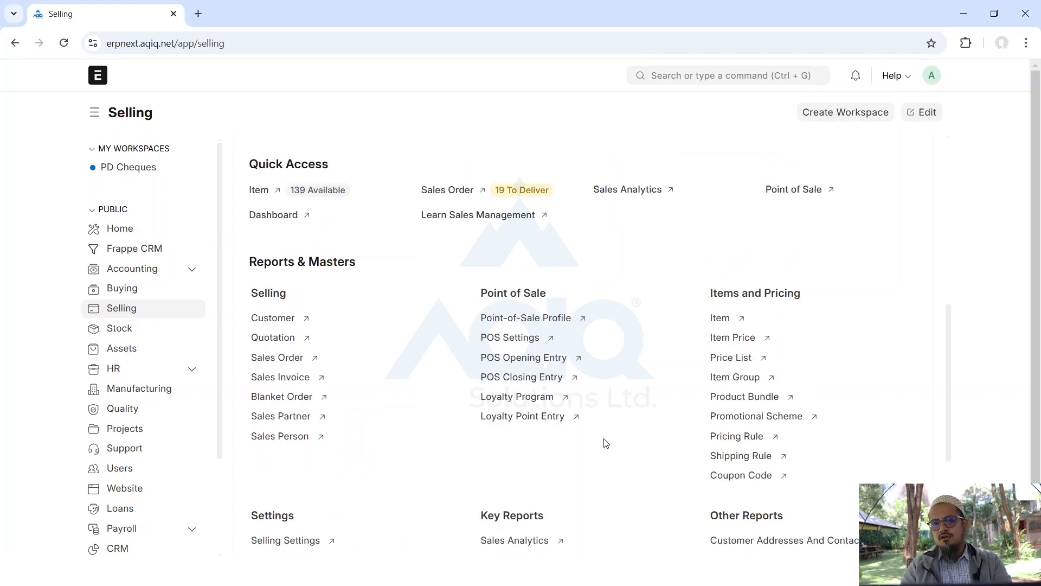
scroll(605, 443, down, 4)
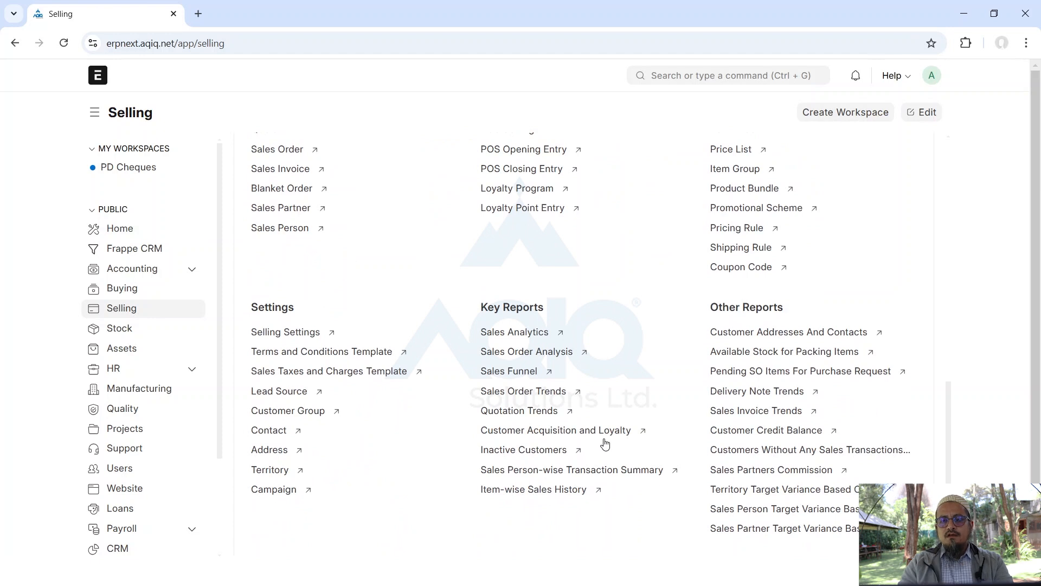
scroll(606, 443, up, 3)
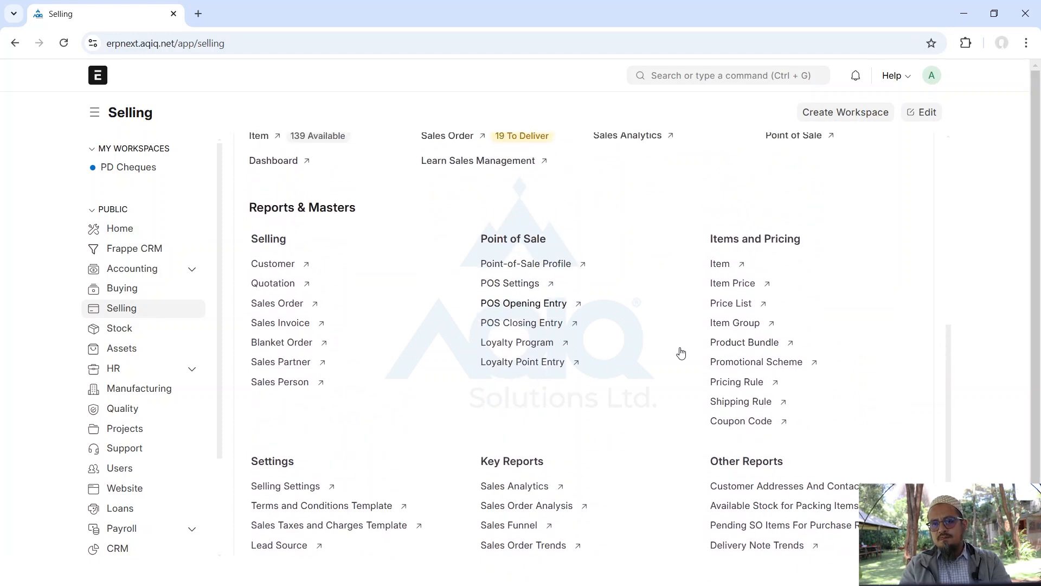
click(746, 360)
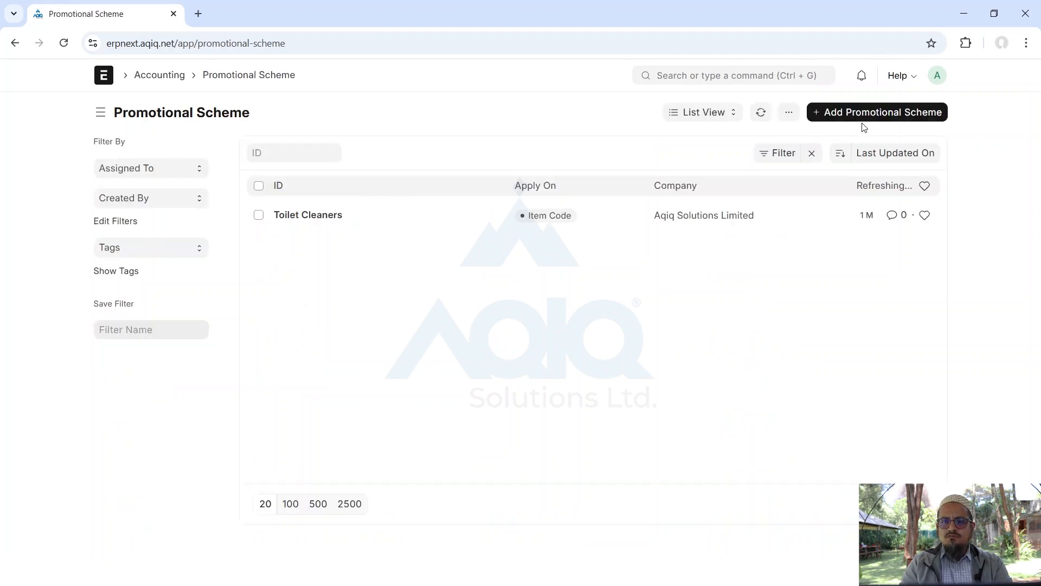
Open the Toilet Cleaners promotional scheme and review its applicable item, collapsed connections, period settings and discount slabs
click(309, 215)
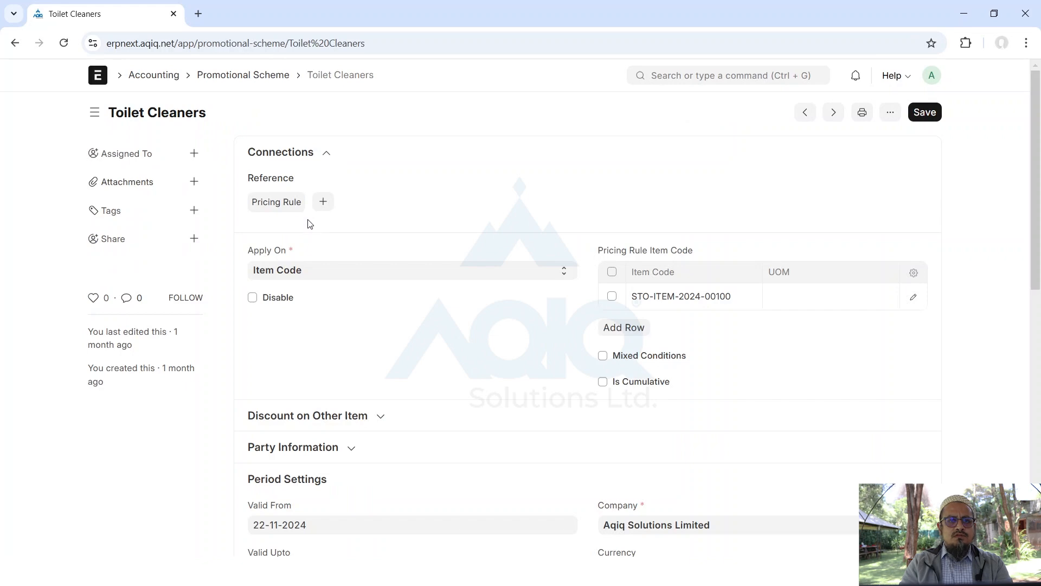
scroll(472, 383, down, 5)
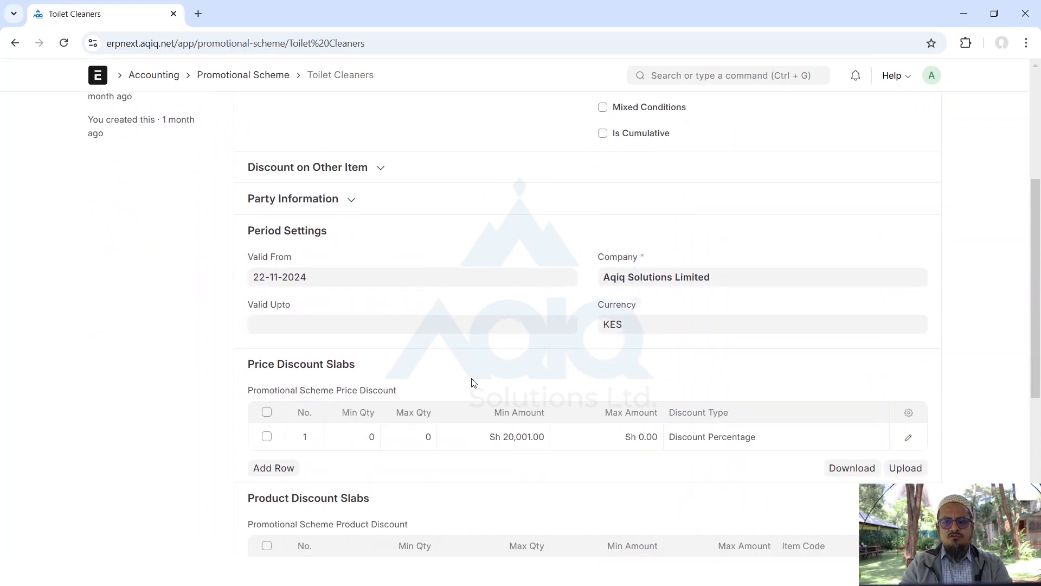
scroll(472, 383, up, 4)
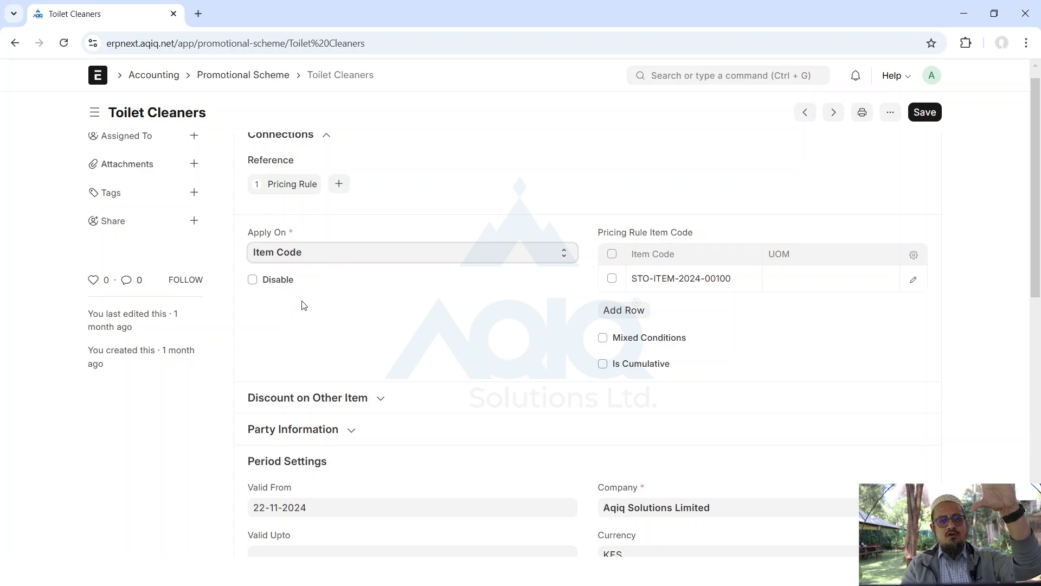
click(529, 147)
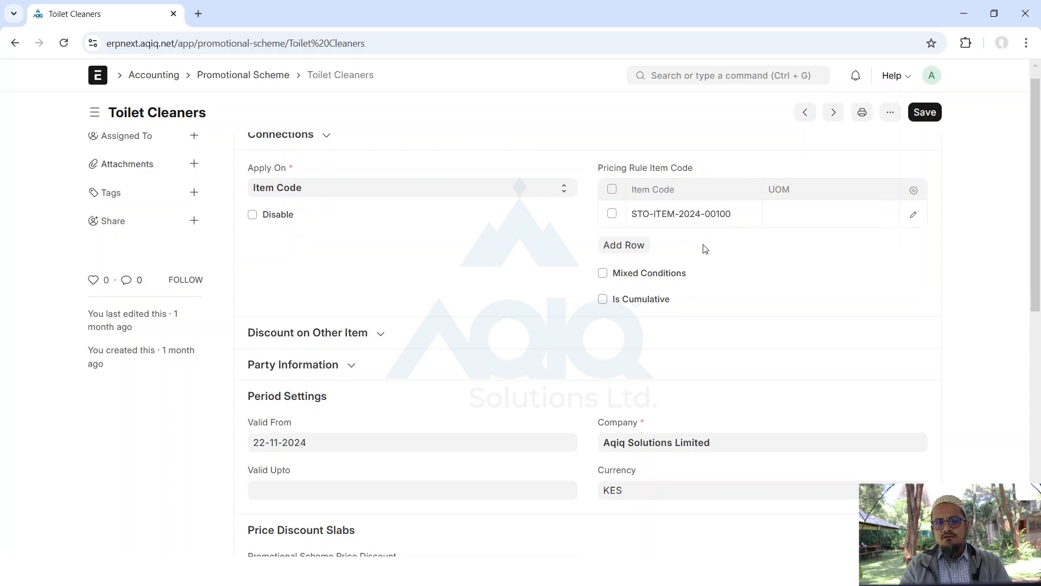
scroll(702, 247, down, 2)
scroll(675, 204, down, 2)
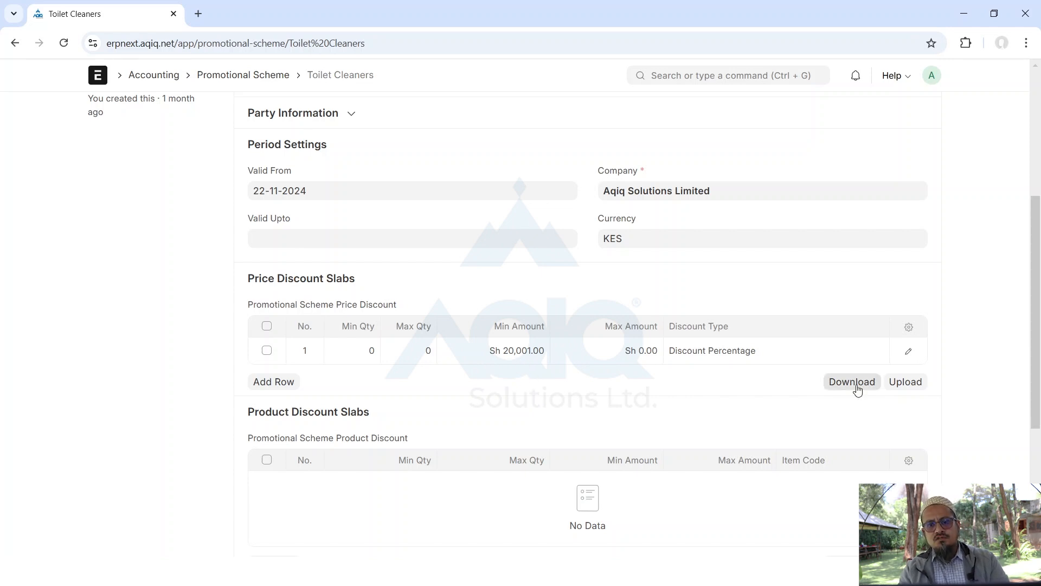
Examine the details of the first price discount slab, close it, and compare the price and product discount sections
click(908, 351)
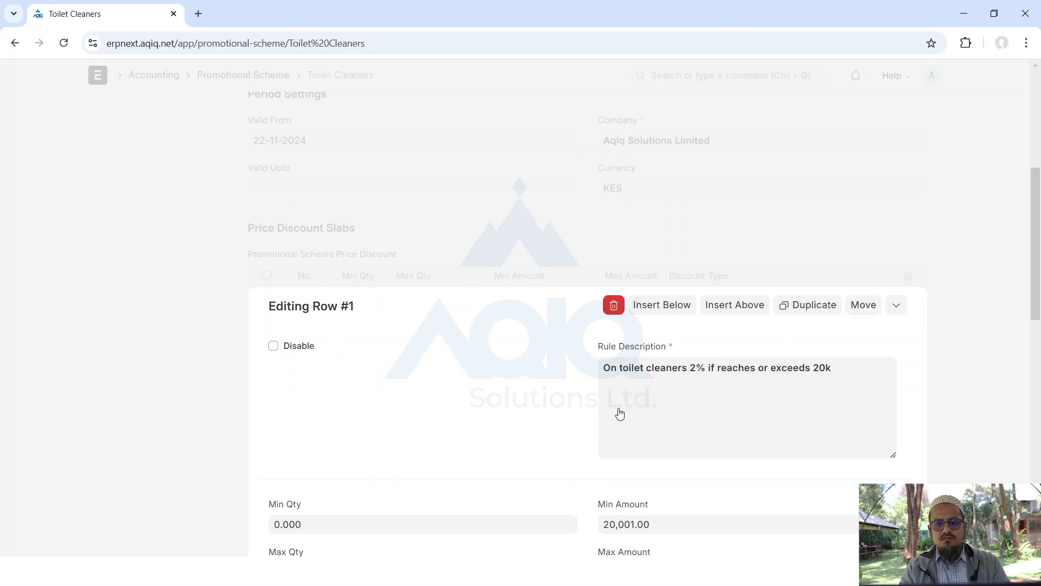
scroll(607, 423, down, 8)
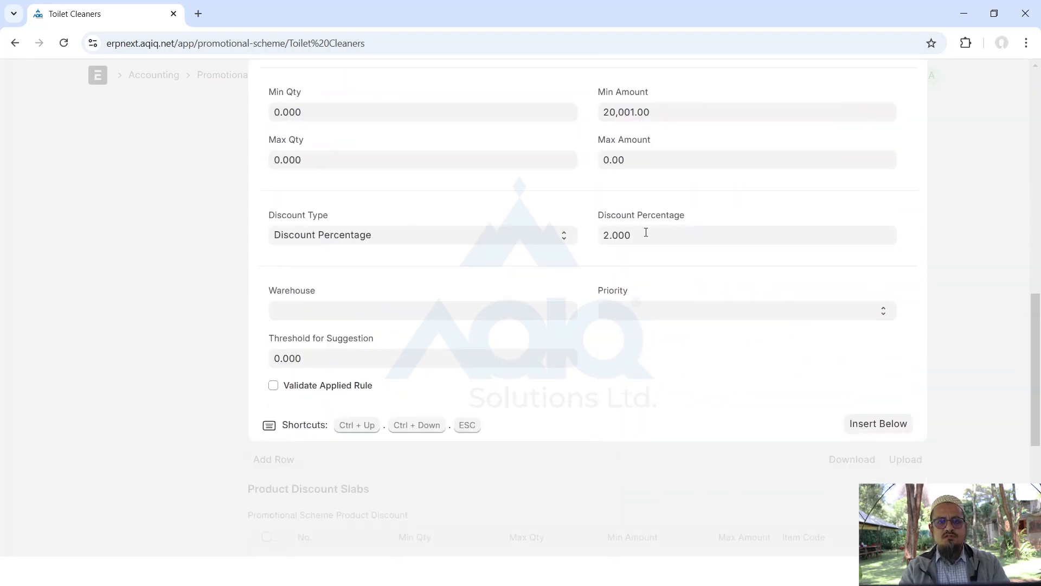
key(Escape)
scroll(647, 236, up, 5)
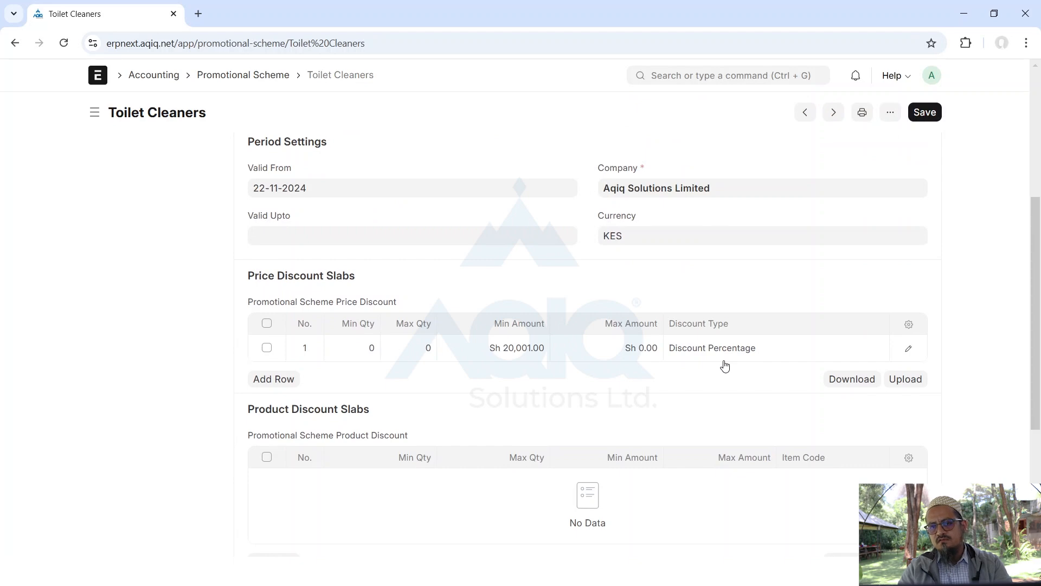
scroll(678, 412, down, 4)
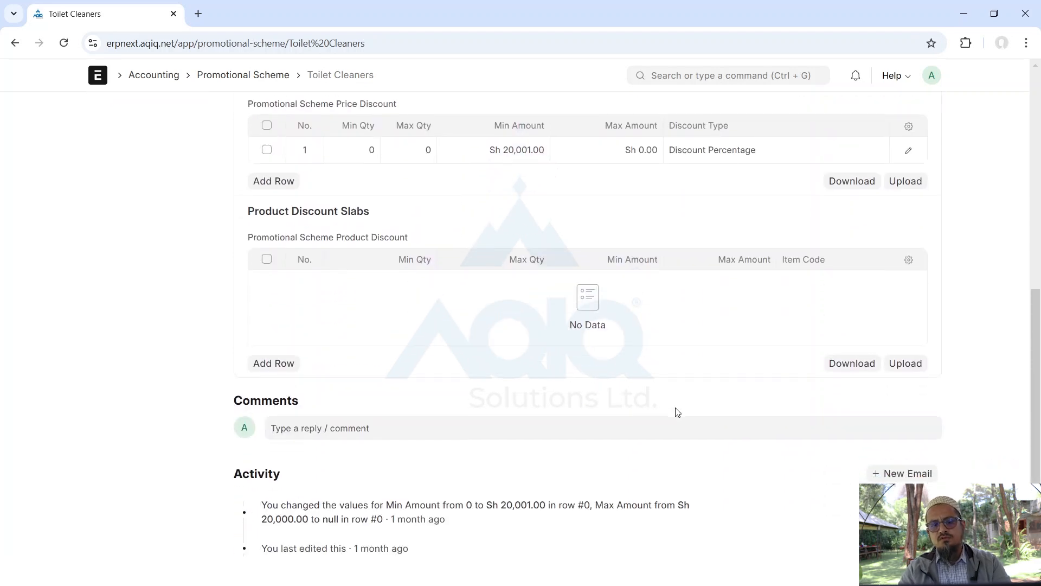
scroll(677, 412, up, 4)
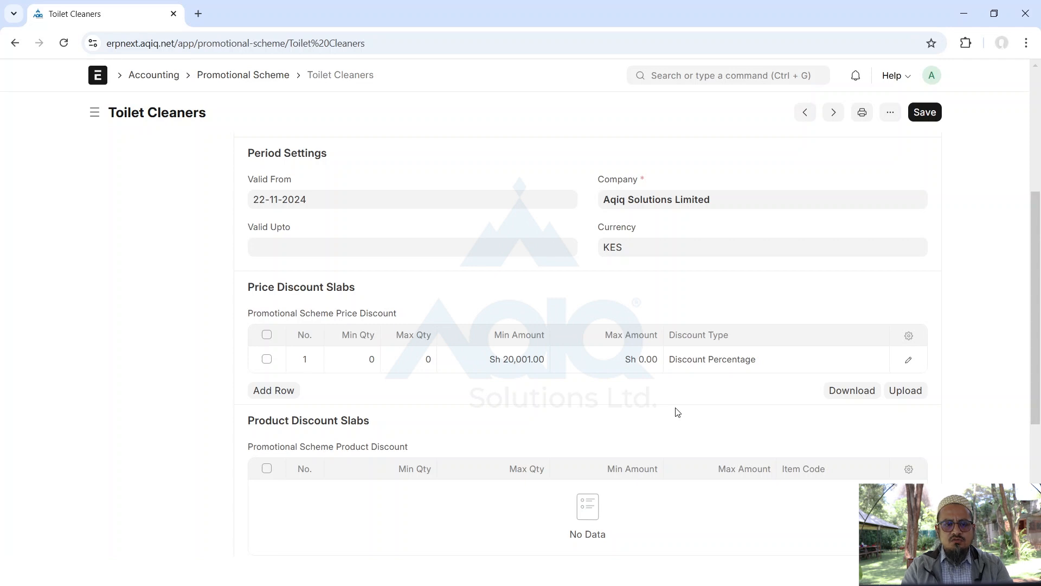
drag(249, 289, 355, 294)
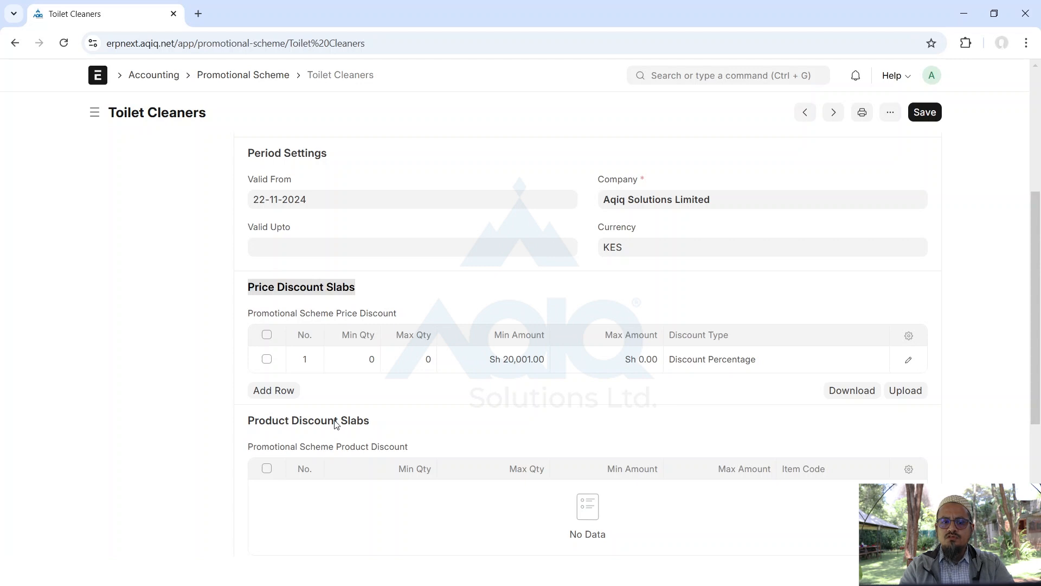
Add a product discount slab to the scheme with a minimum quantity of 1 and a maximum quantity of 1
scroll(336, 424, down, 3)
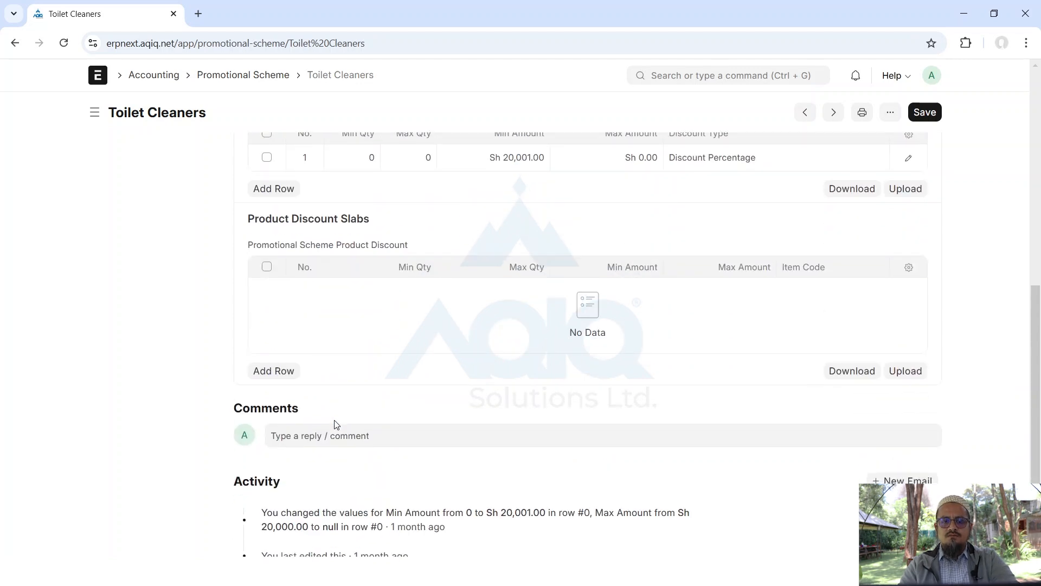
click(277, 370)
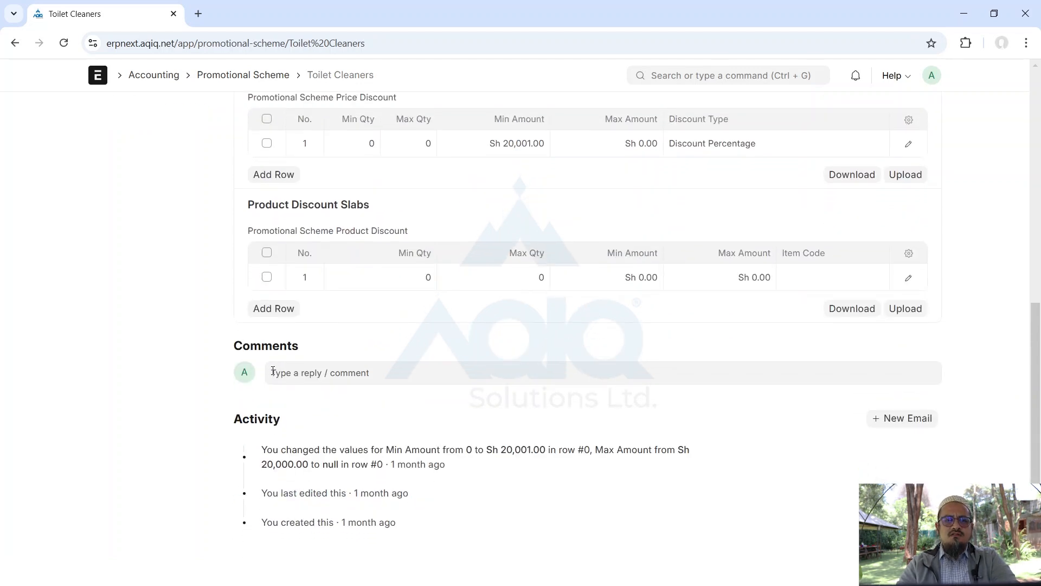
click(393, 273)
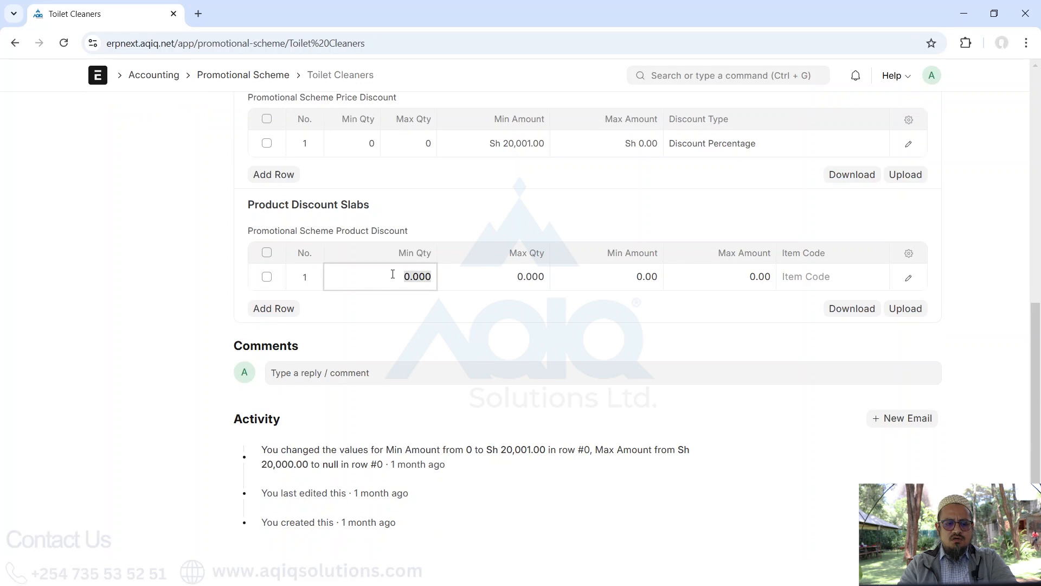
text(1)
key(Tab)
text(1)
key(Tab)
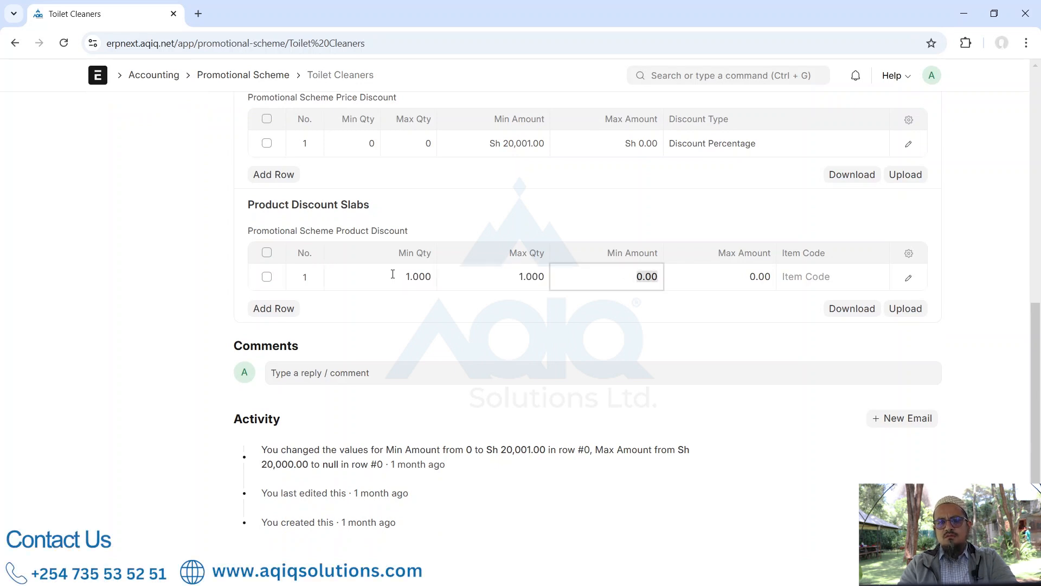
Review the free item, warehouse and recursive discount options of the new product discount slab, then close its details
click(908, 277)
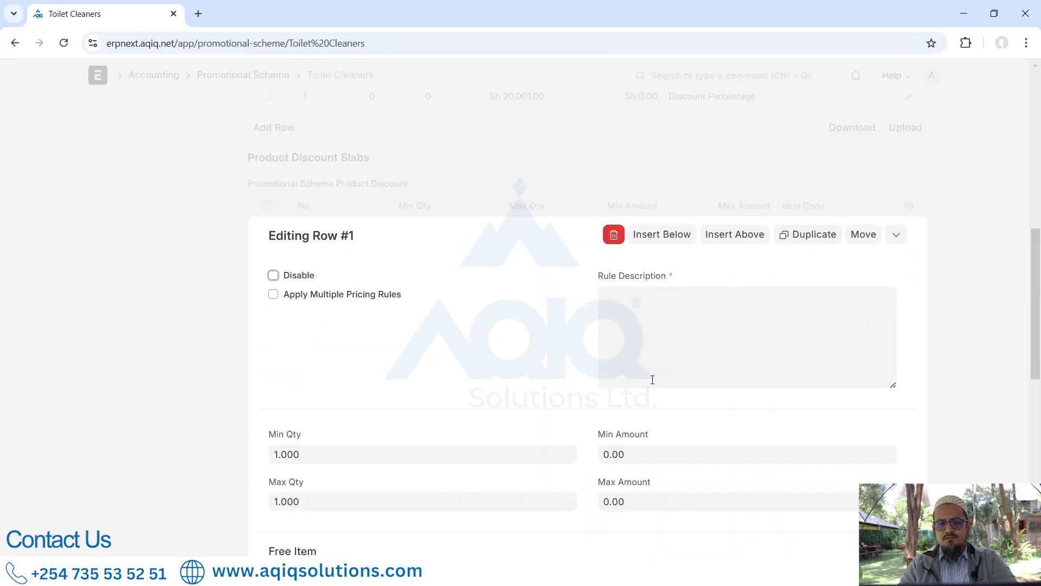
scroll(468, 421, down, 5)
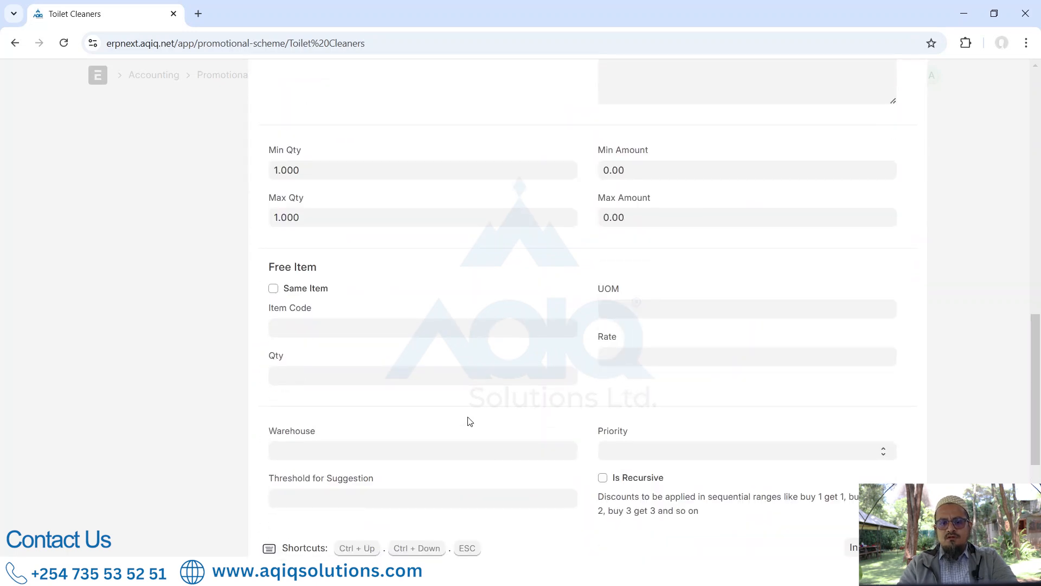
scroll(469, 421, down, 2)
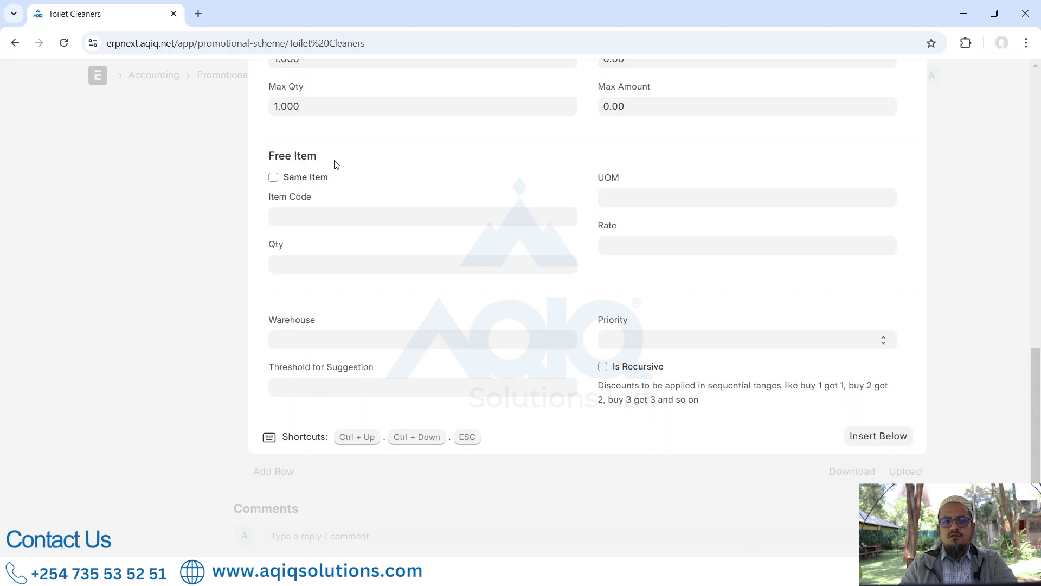
scroll(334, 168, up, 3)
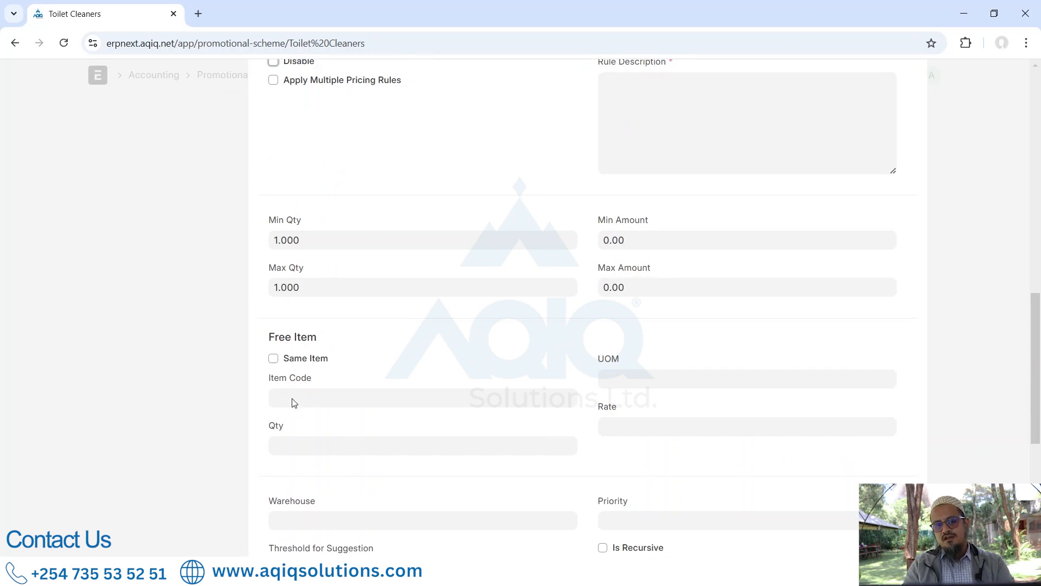
scroll(293, 401, down, 4)
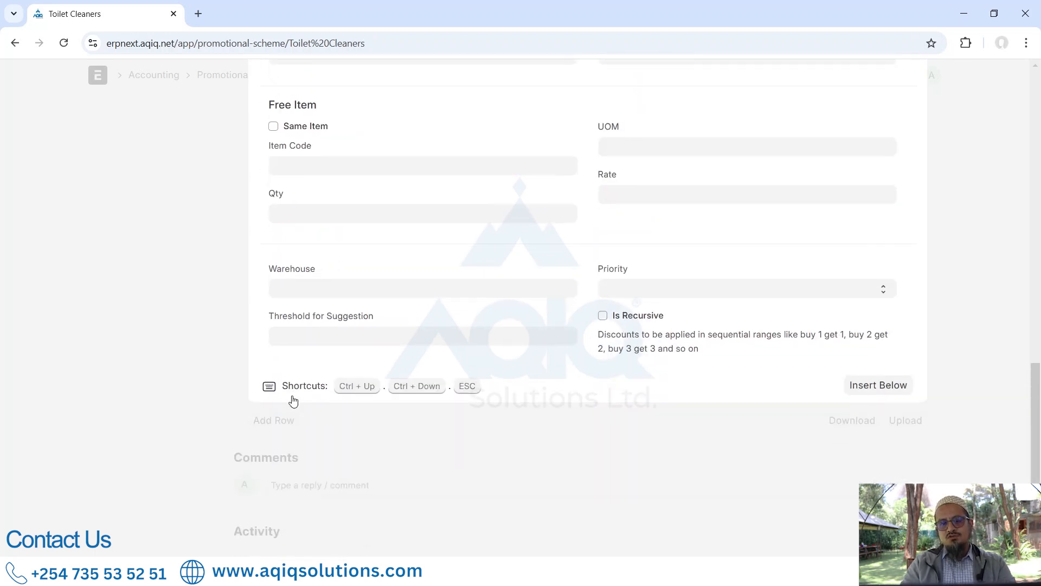
scroll(293, 402, up, 5)
click(157, 329)
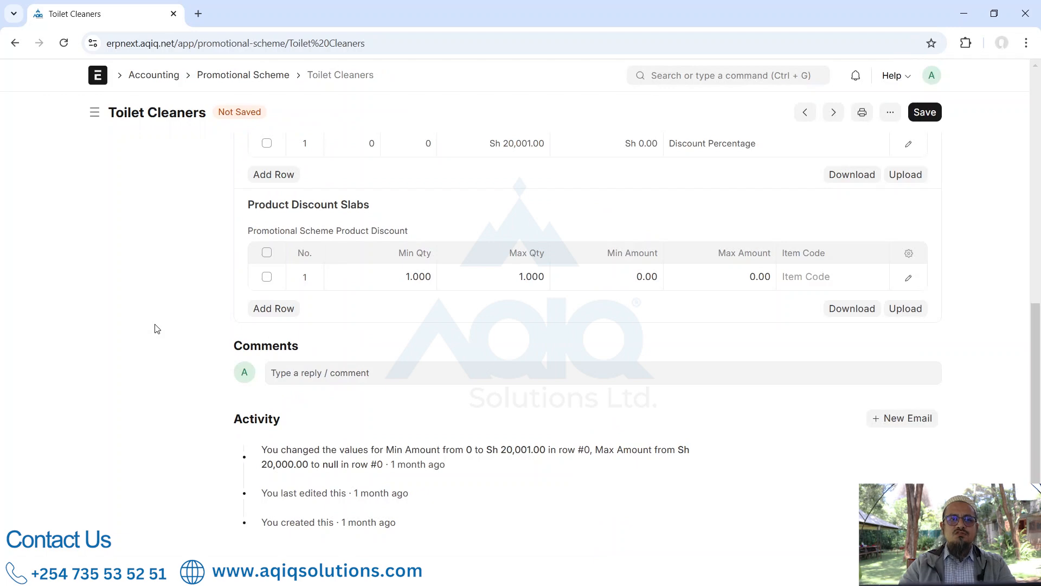
Leave the Toilet Cleaners scheme without saving, return to the Selling workspace and open the list of price lists
scroll(523, 144, up, 8)
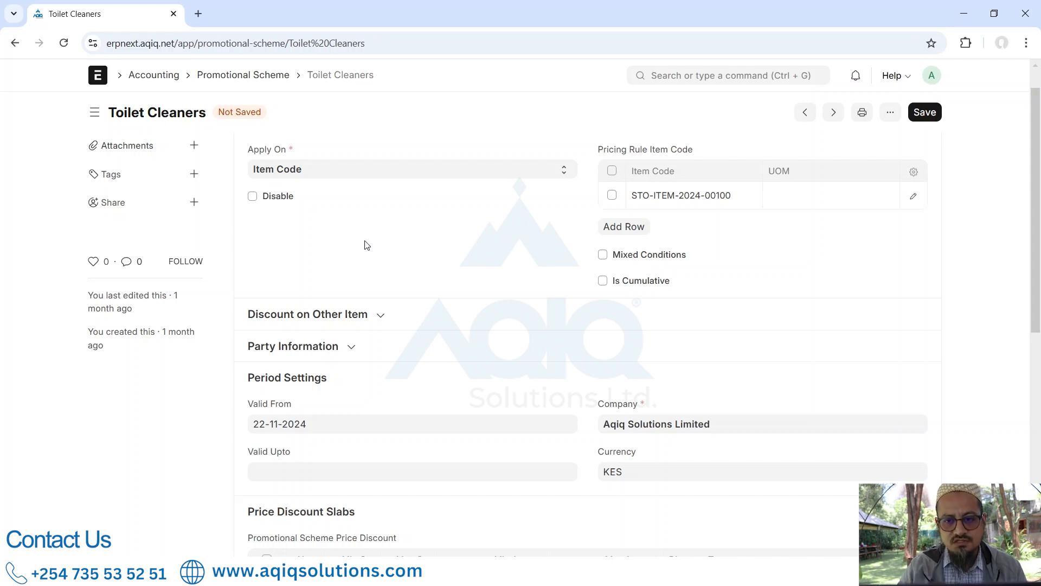
scroll(366, 244, up, 1)
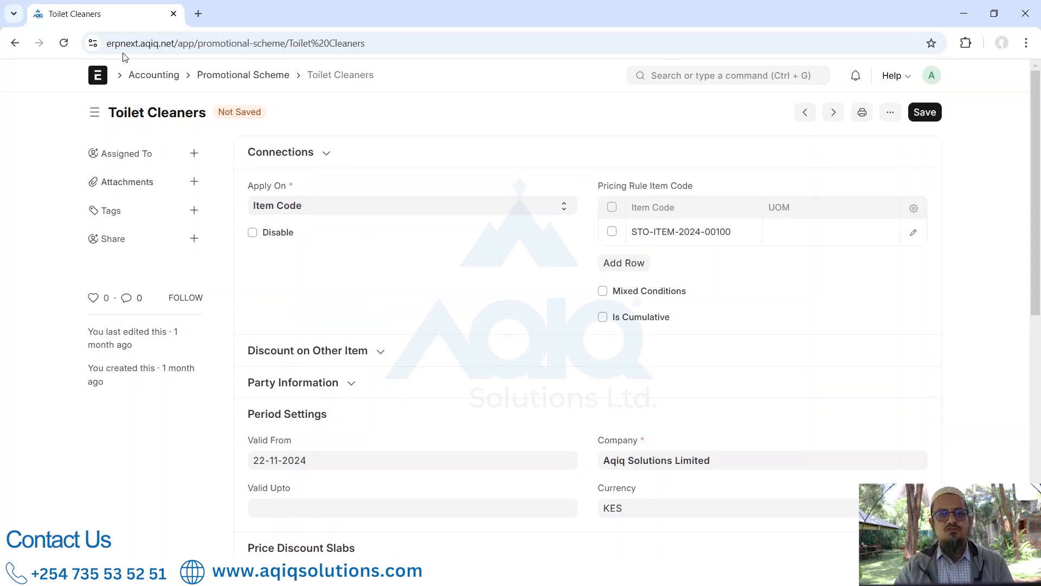
click(100, 83)
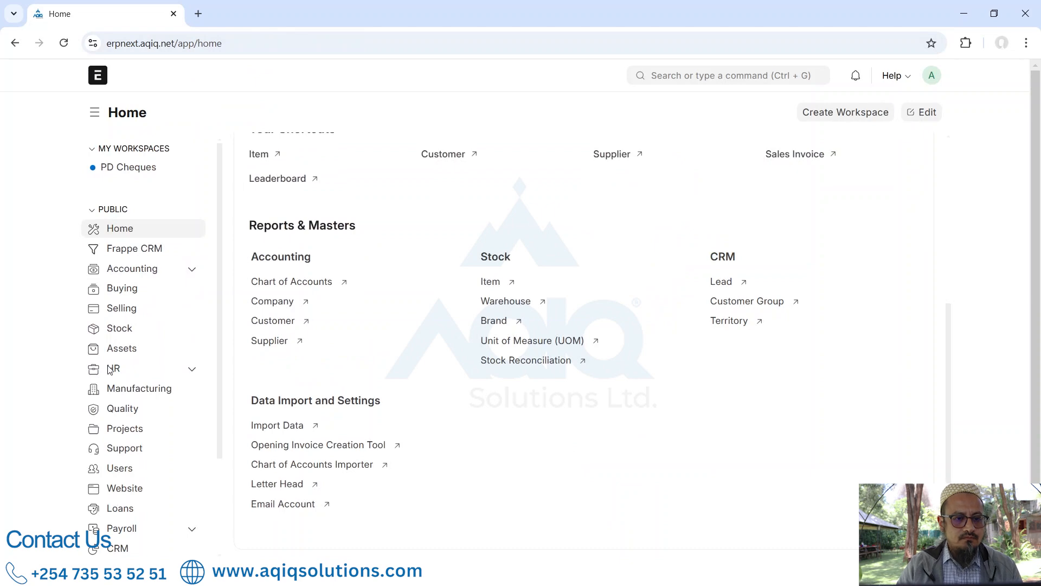
click(126, 312)
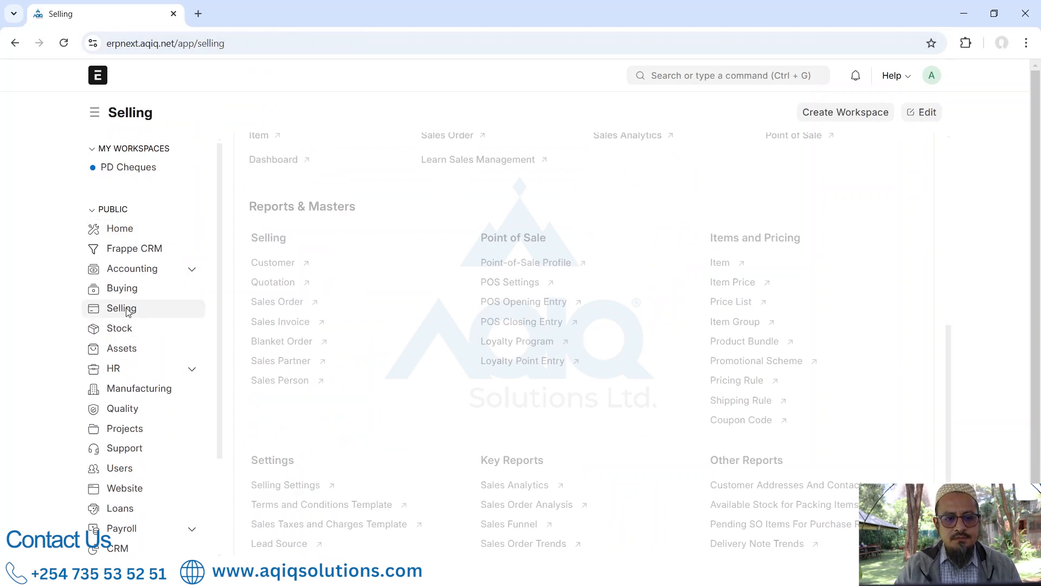
scroll(681, 365, up, 1)
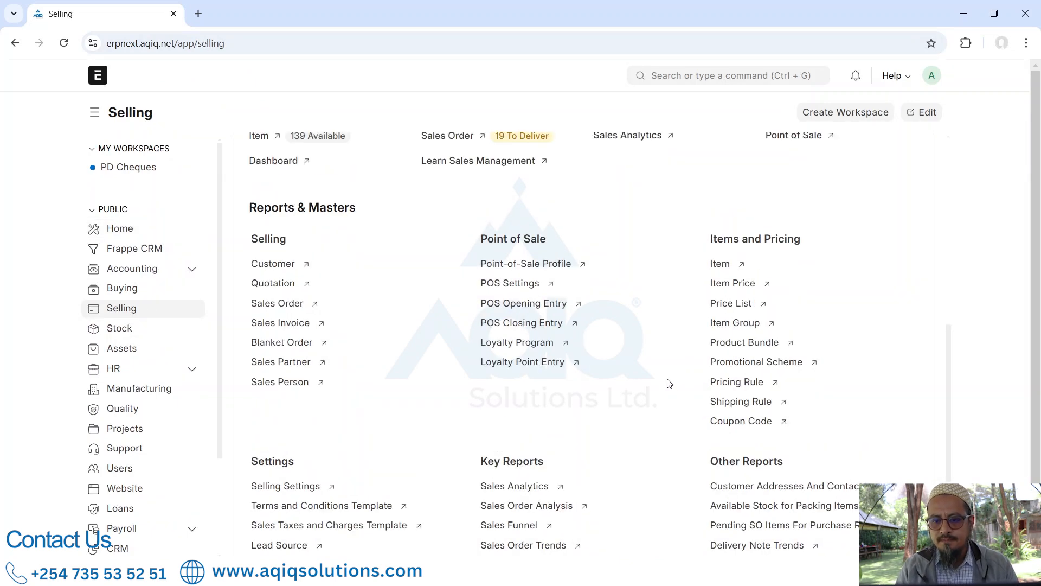
scroll(670, 383, down, 3)
scroll(670, 384, up, 2)
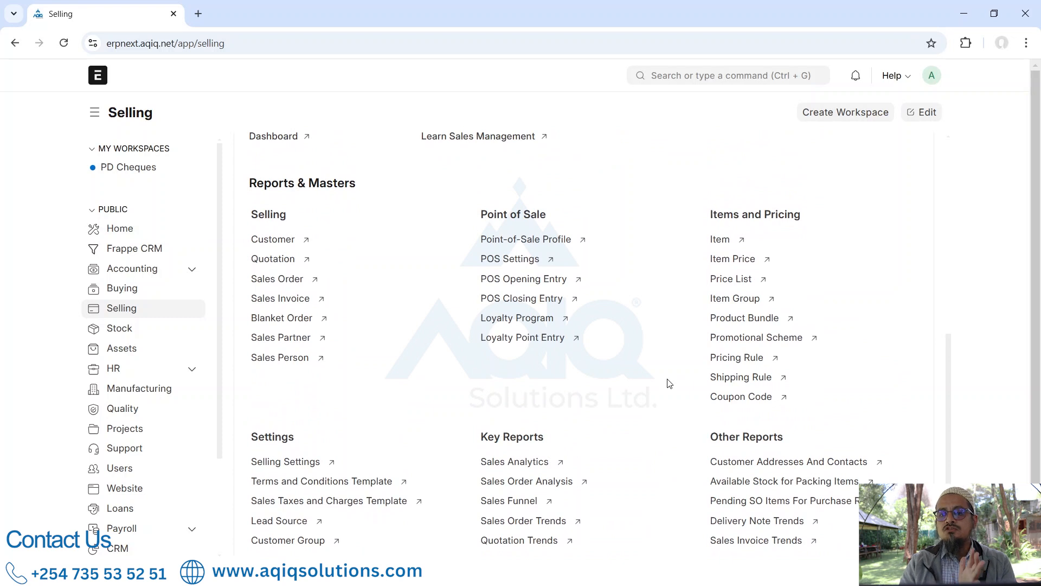
mouse_move(740, 281)
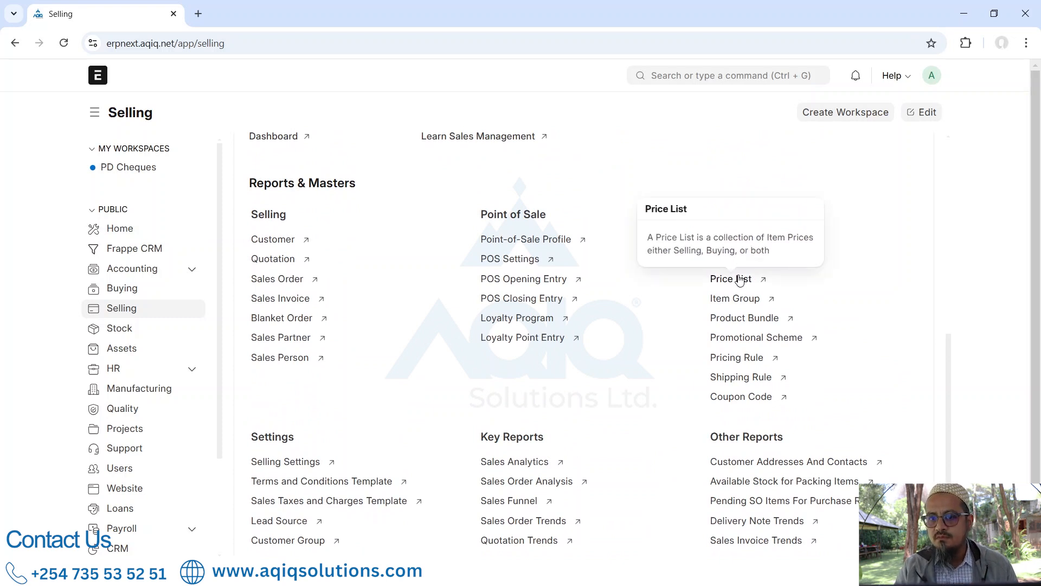
click(741, 279)
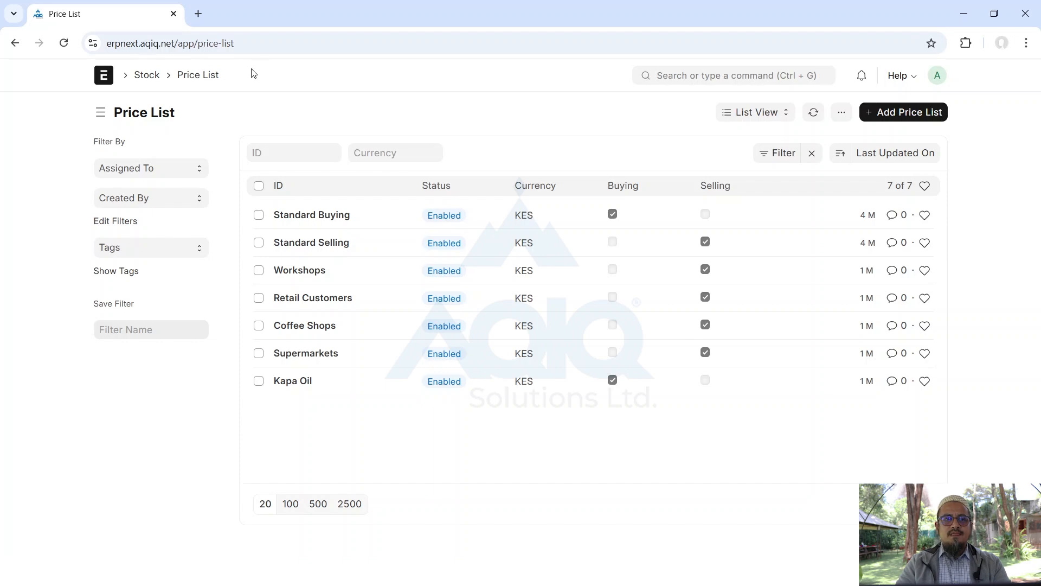
Go back to the Selling workspace, browse the item prices and open the Standard Buying price of Surgical Gloves Blue
click(14, 43)
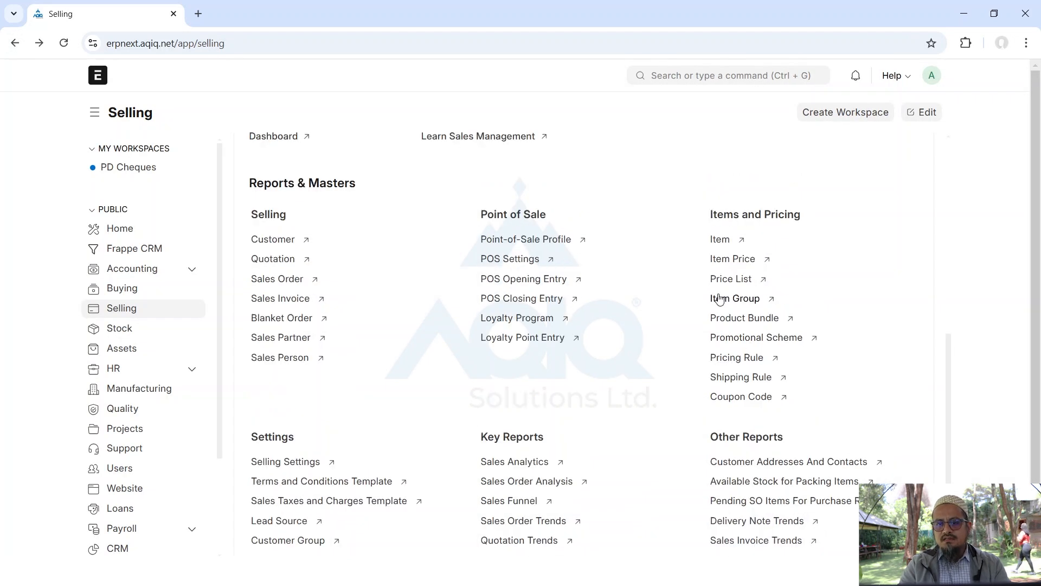
click(730, 258)
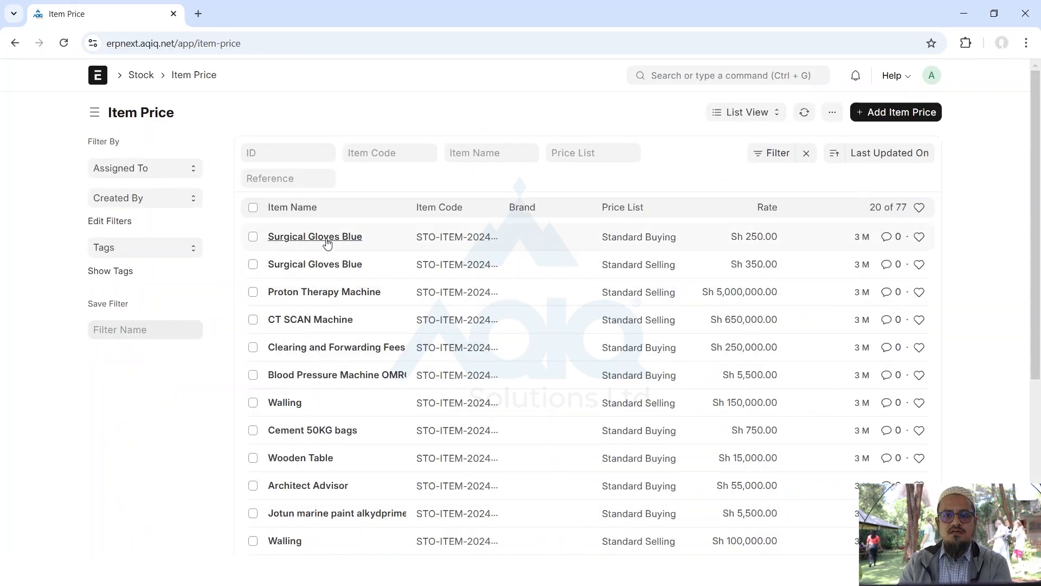
scroll(347, 347, down, 5)
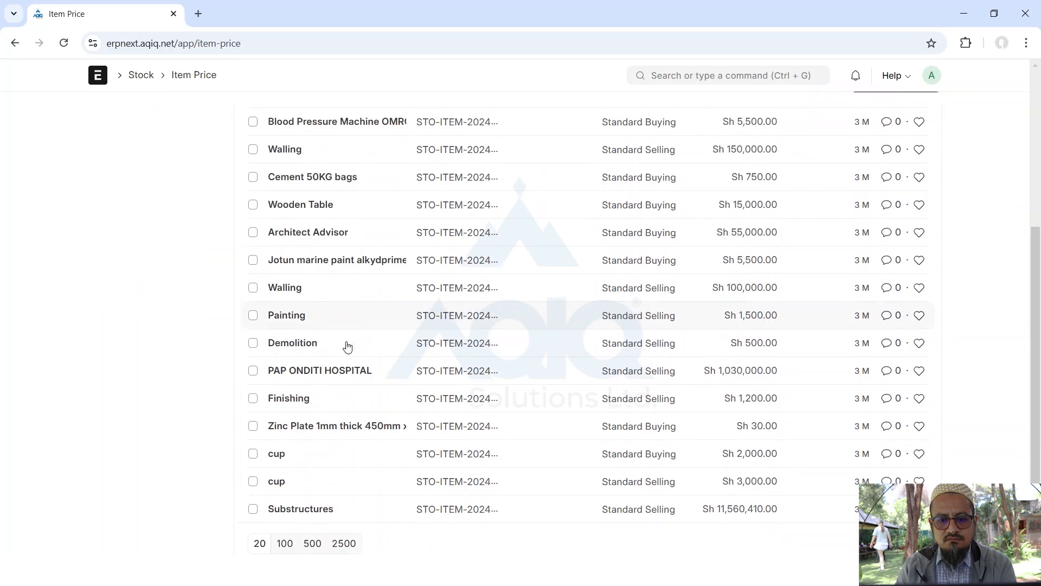
scroll(347, 346, up, 5)
click(310, 240)
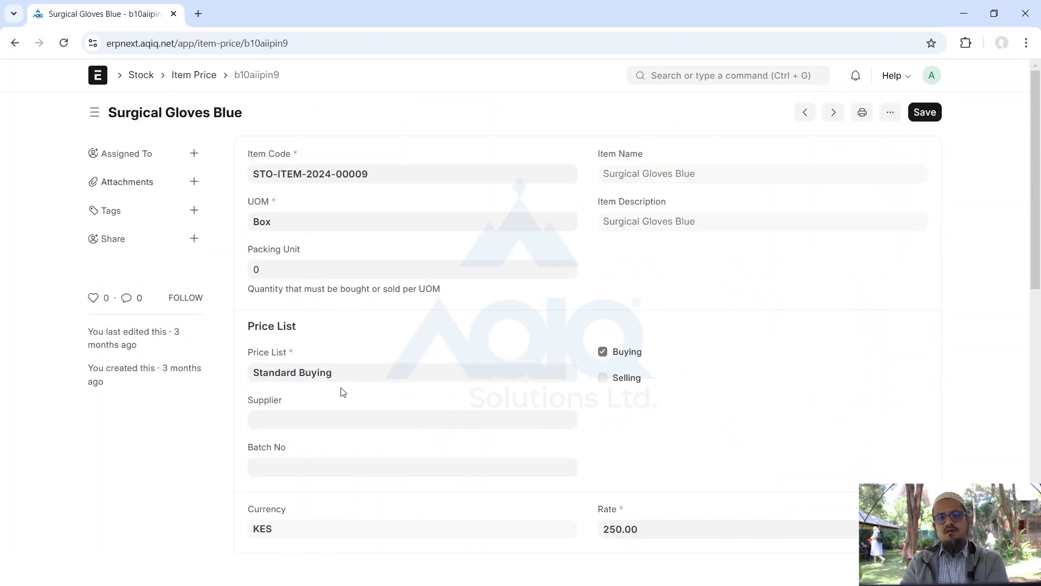
Change the price list of the Surgical Gloves Blue item price to Supermarkets
drag(344, 373, 208, 356)
key(BackSpace)
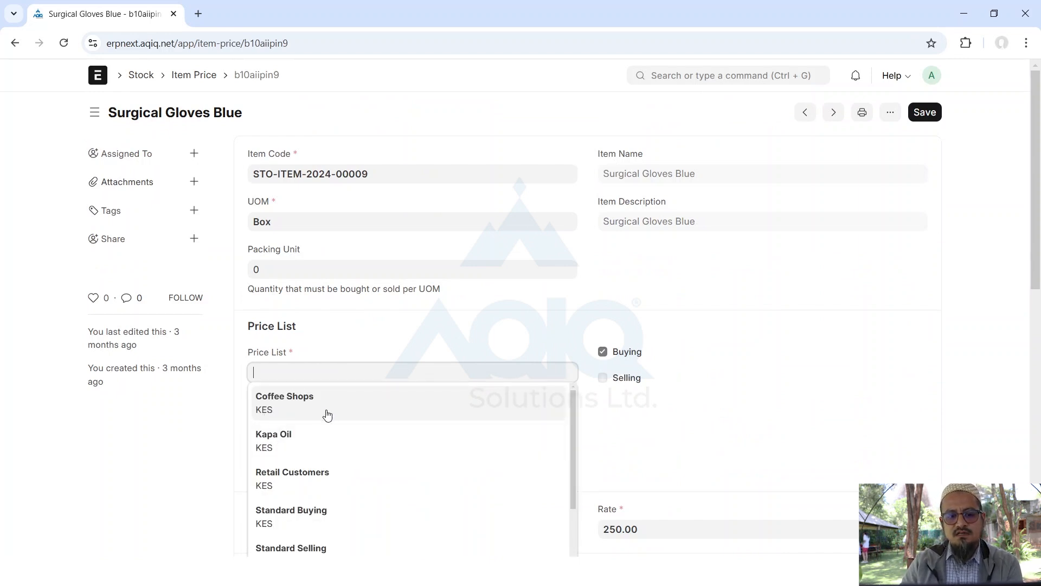
scroll(325, 413, down, 3)
click(293, 476)
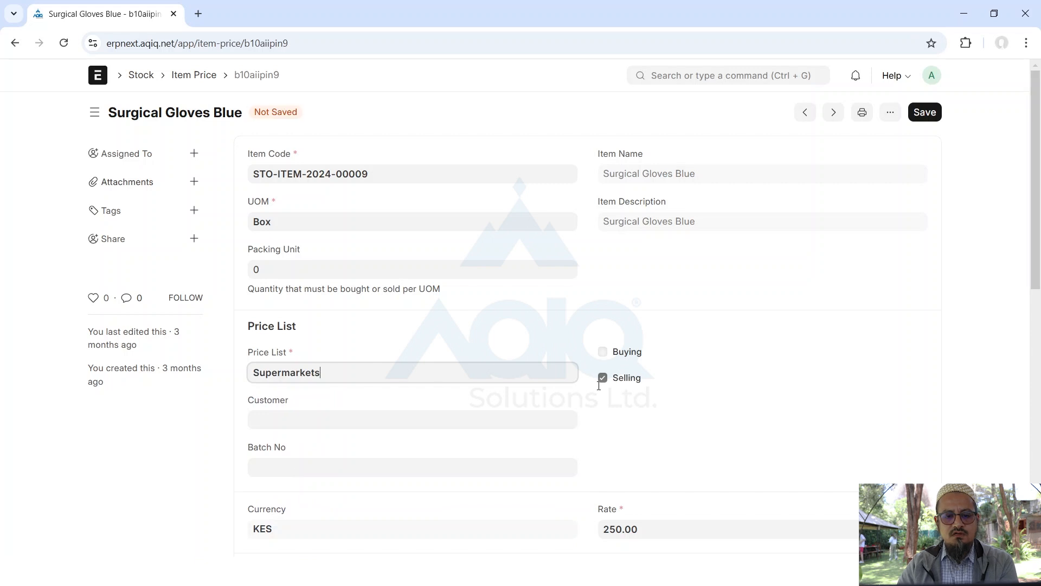
Set the rate of the Surgical Gloves Blue item price to 245
scroll(660, 385, down, 4)
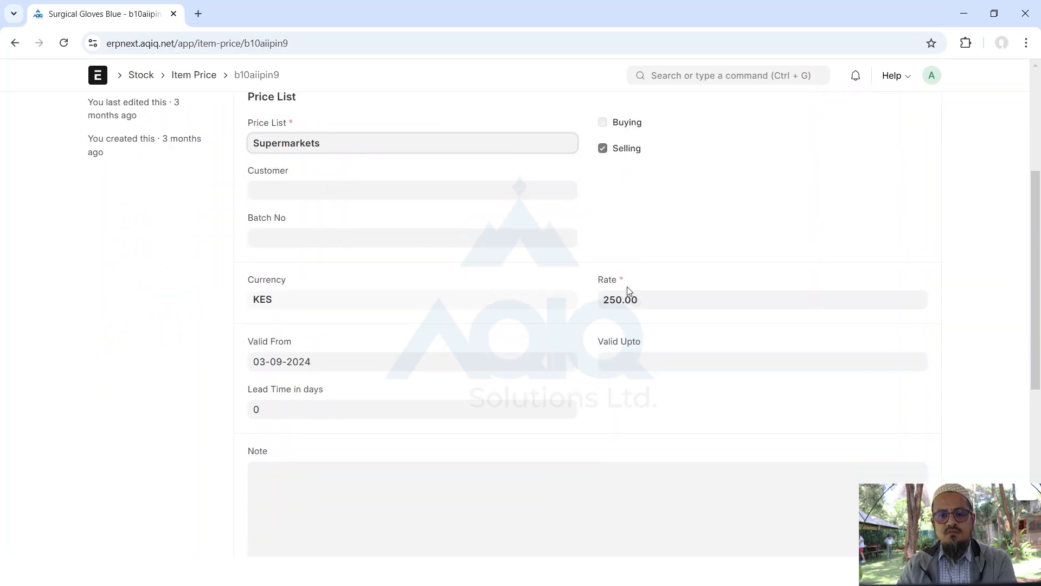
click(637, 293)
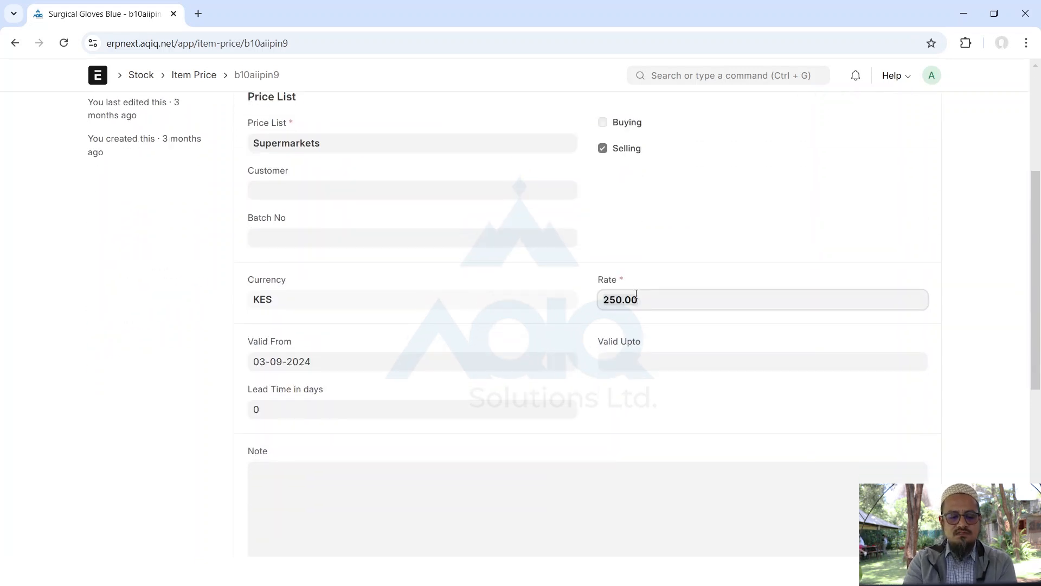
key(ctrl+a)
text(245)
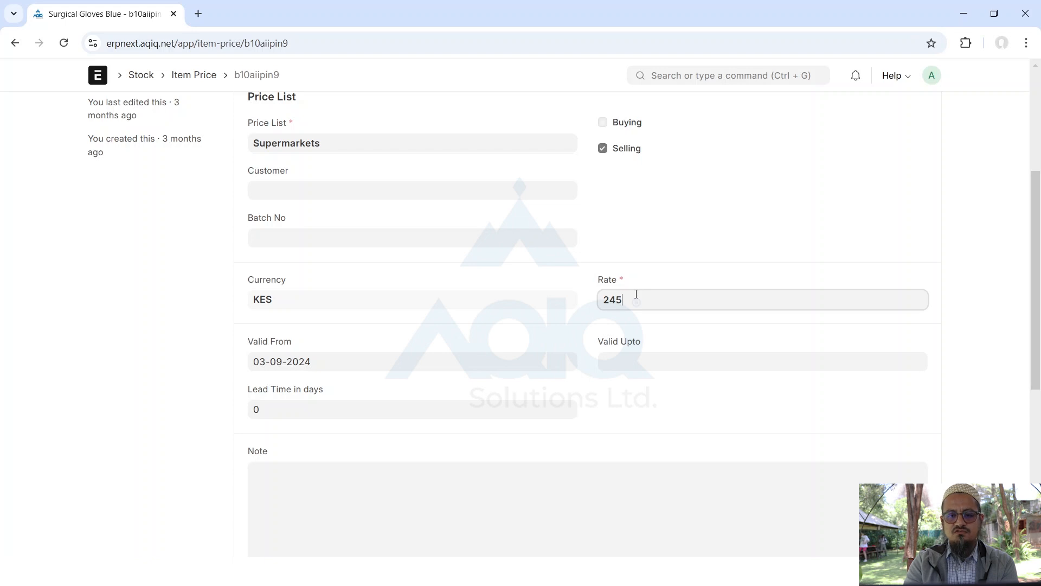
click(170, 320)
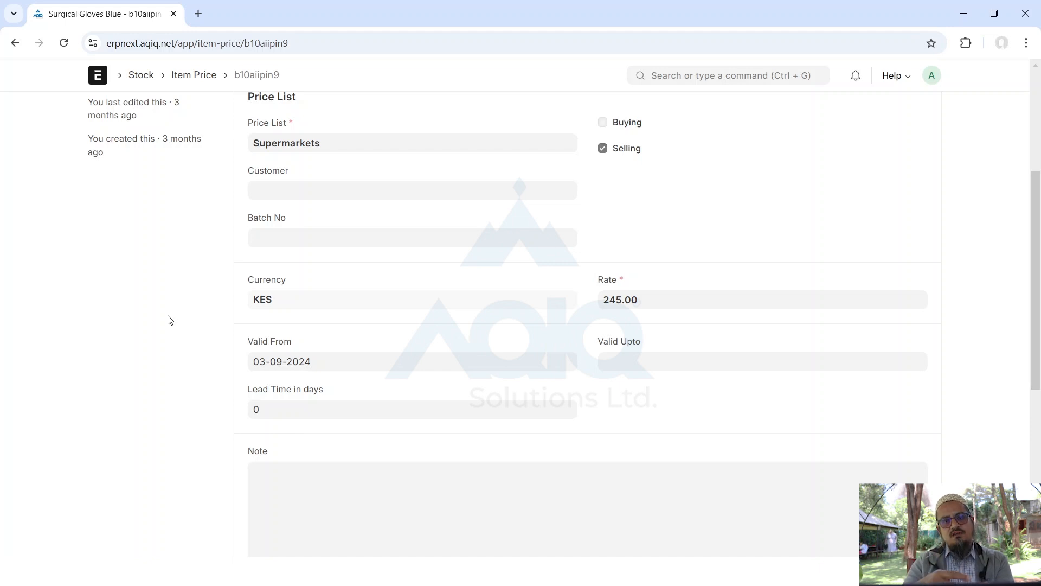
Leave the item price without saving, return to the Selling workspace and open the Sales Analytics report
click(98, 79)
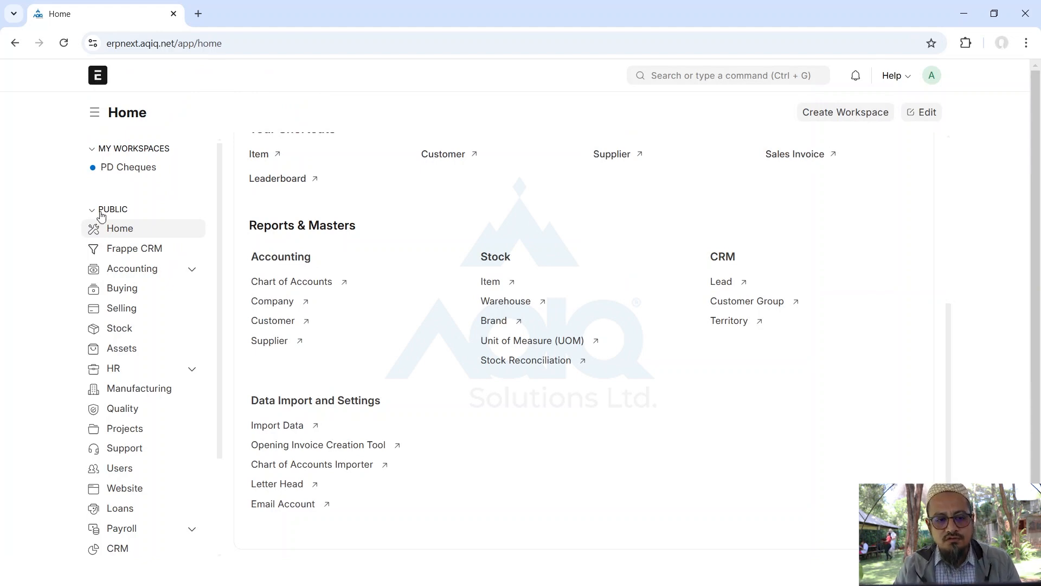
click(126, 308)
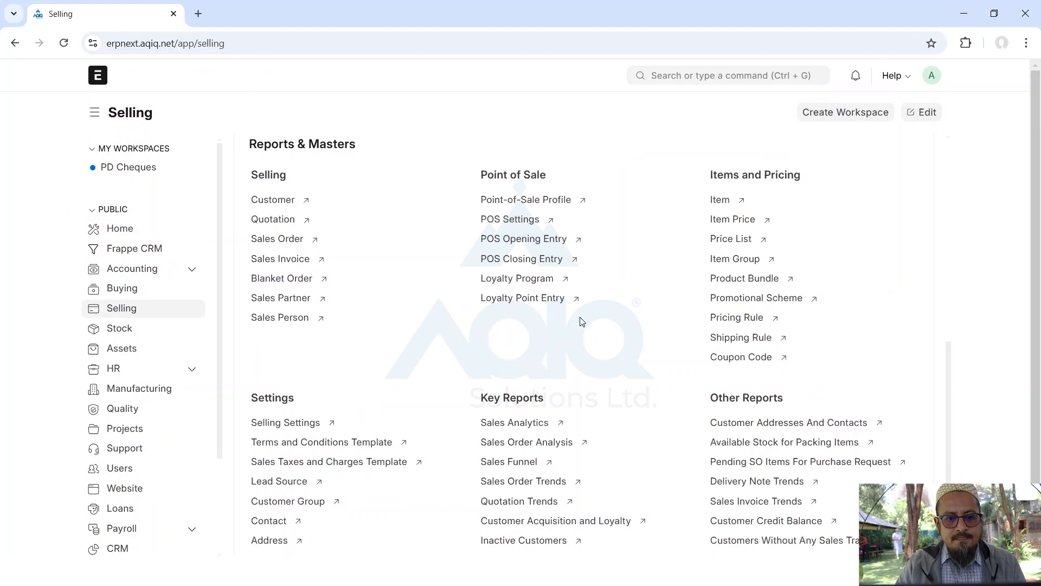
scroll(662, 349, down, 3)
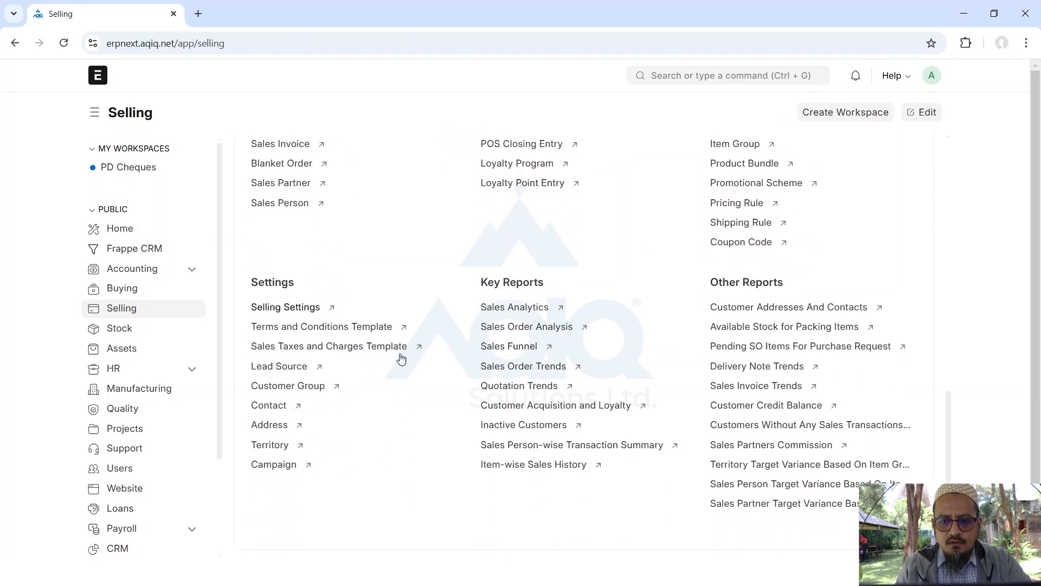
scroll(477, 222, up, 4)
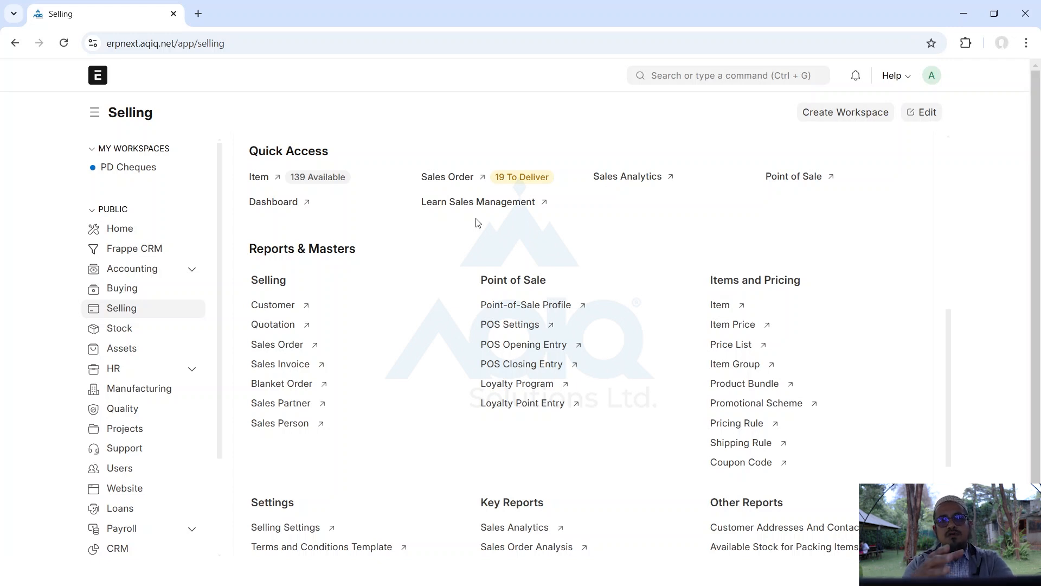
scroll(687, 467, down, 4)
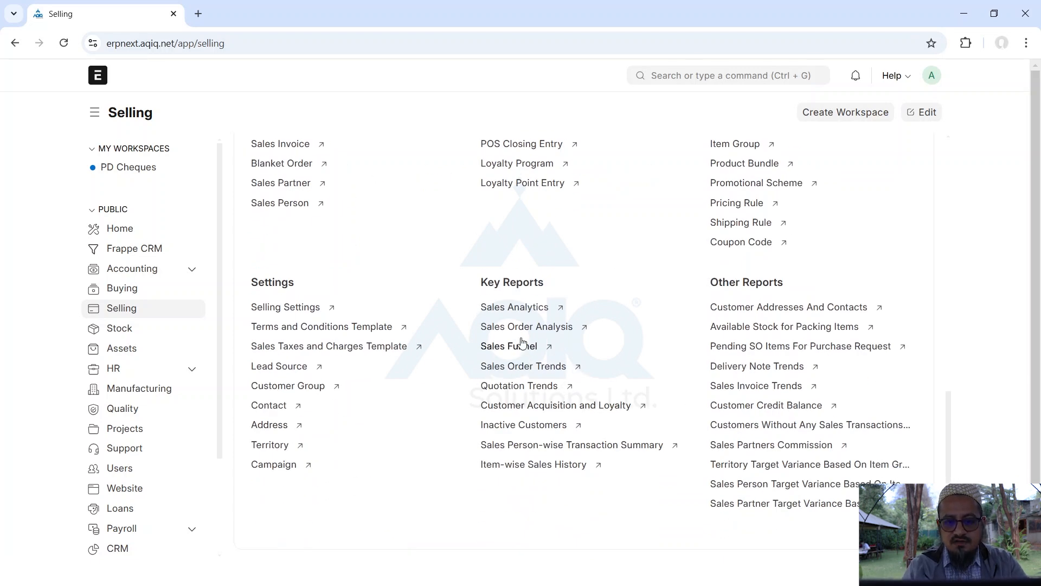
click(498, 309)
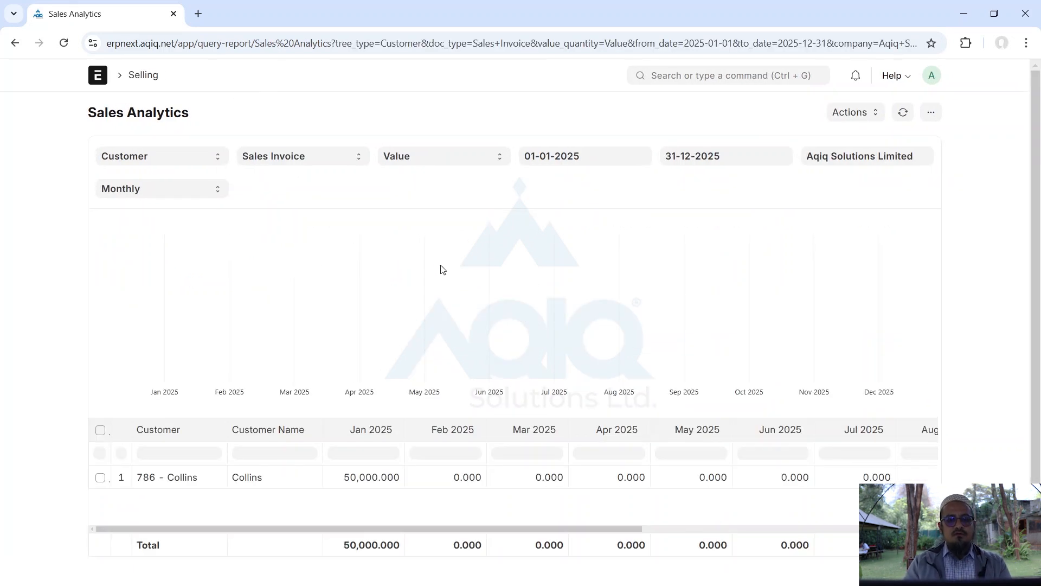
Set the From Date of the Sales Analytics report to 01-01-2024
click(613, 157)
key(BackSpace)
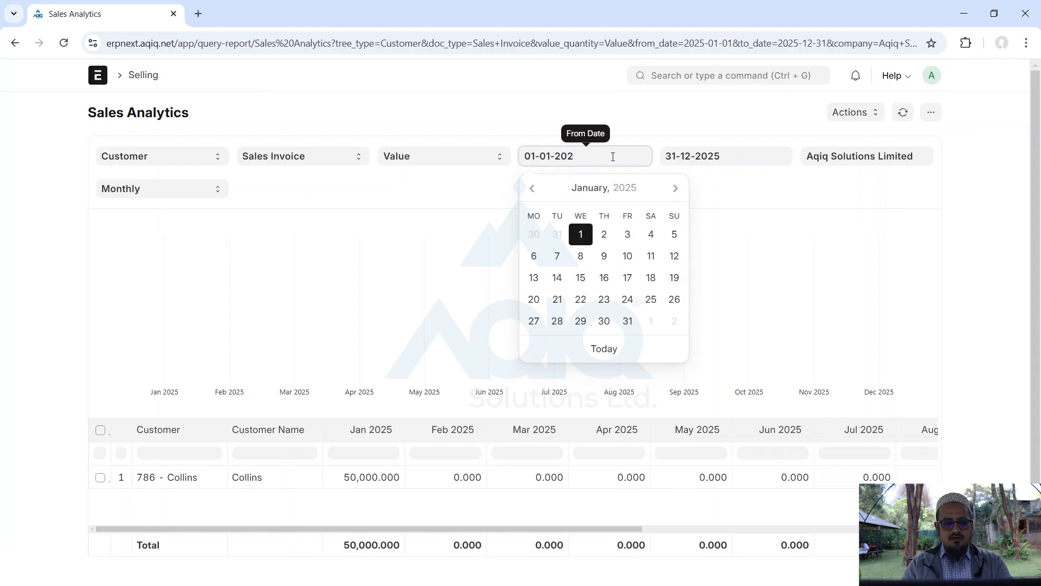
text(4)
click(552, 122)
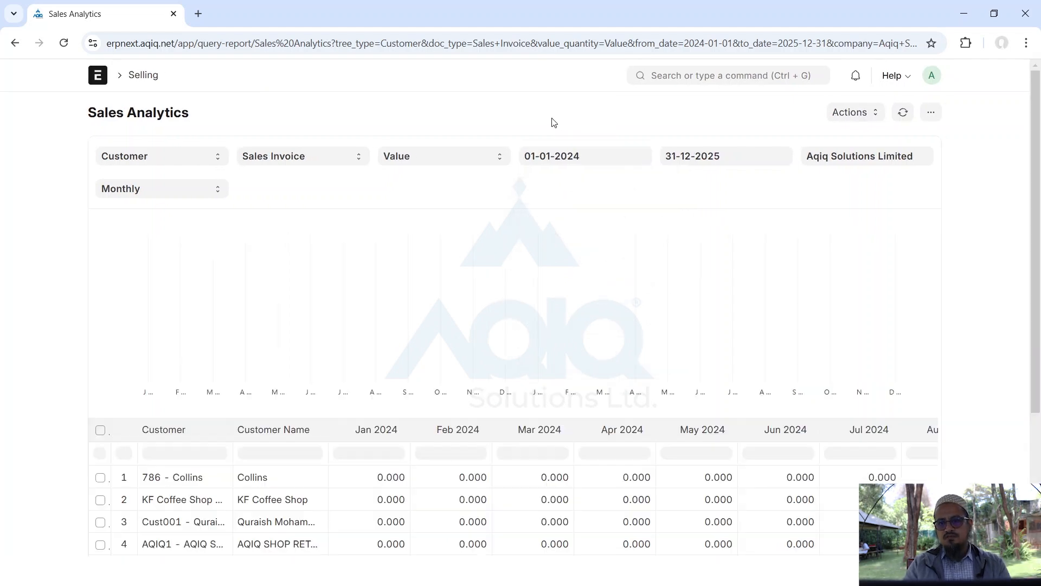
Examine the monthly sales values per customer across 2024 and 2025, along with the report's filters
scroll(550, 398, down, 4)
scroll(550, 398, up, 4)
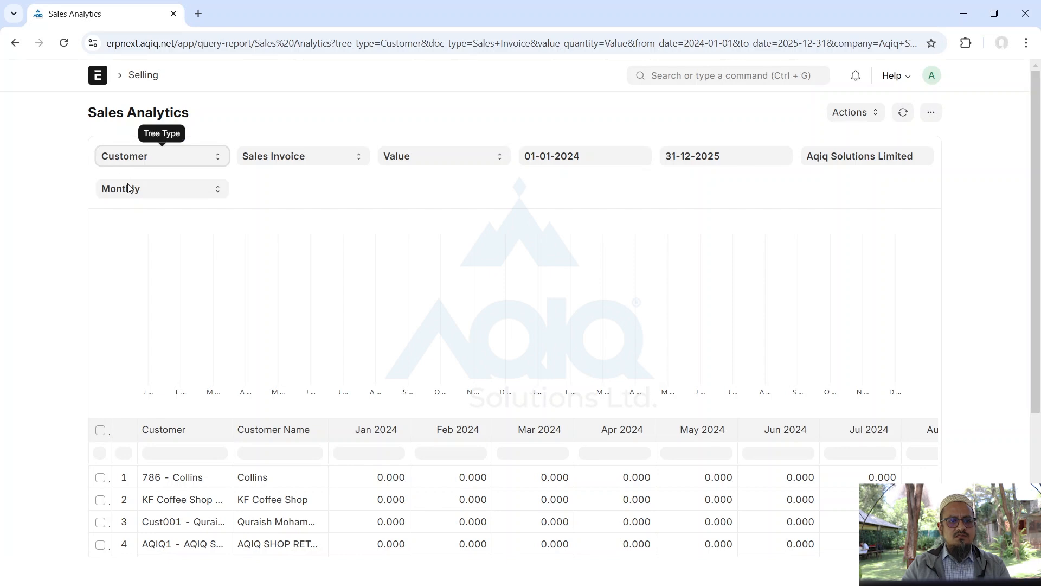
scroll(323, 409, down, 4)
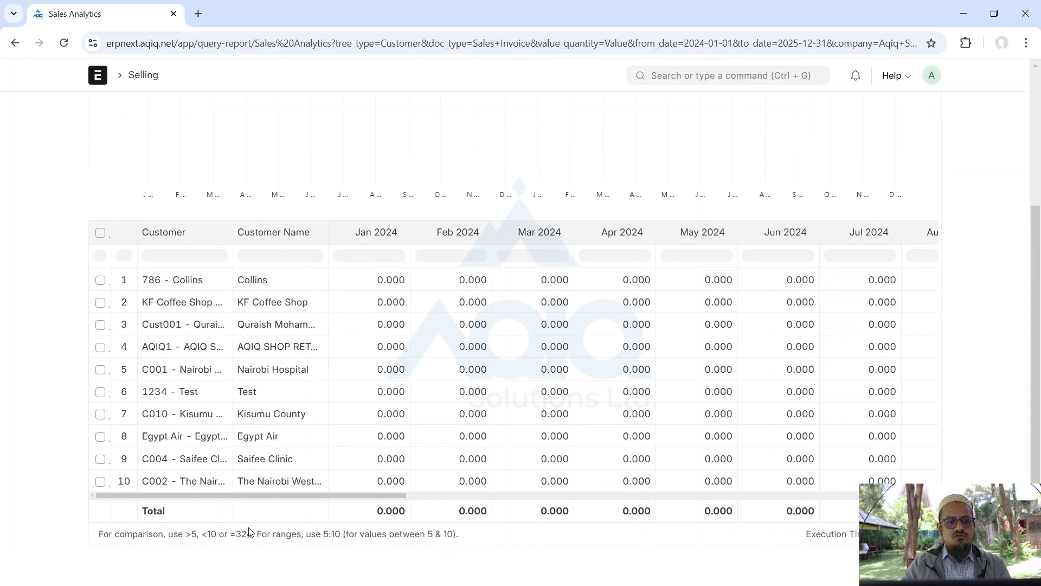
drag(262, 494, 851, 532)
scroll(298, 431, left, 10)
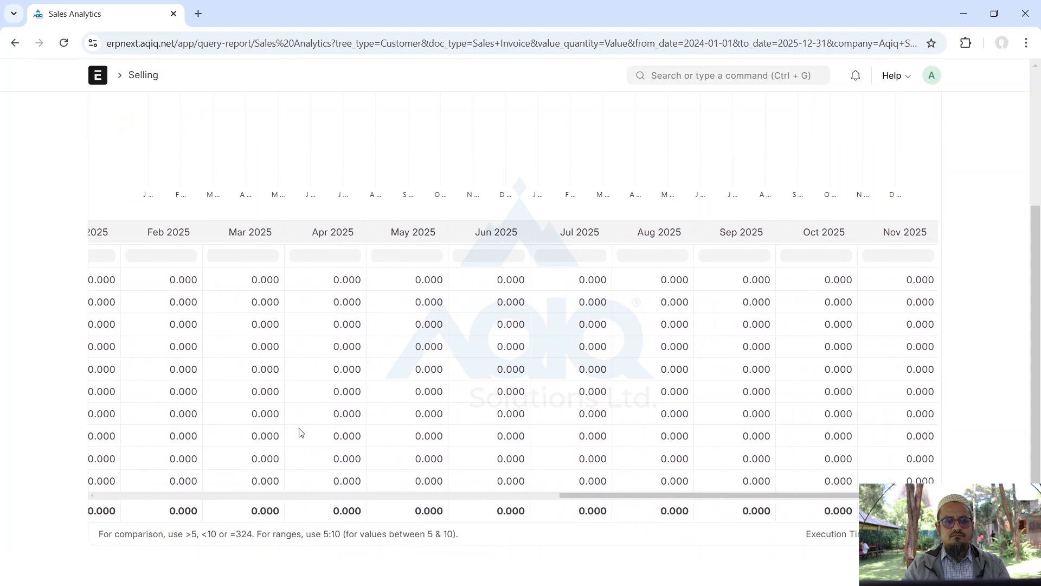
scroll(299, 431, left, 4)
scroll(298, 432, right, 2)
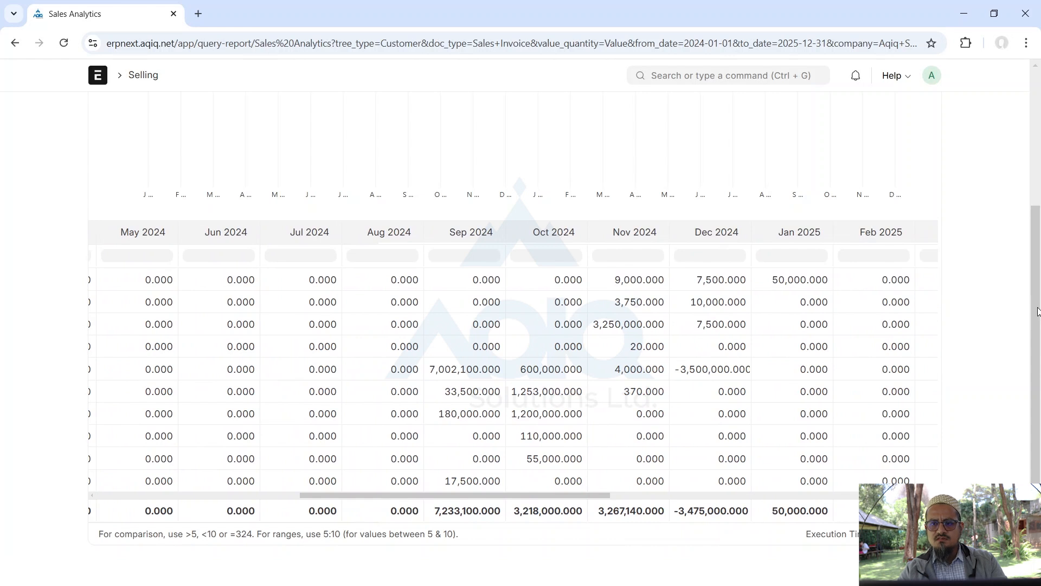
drag(1036, 310, 1024, 107)
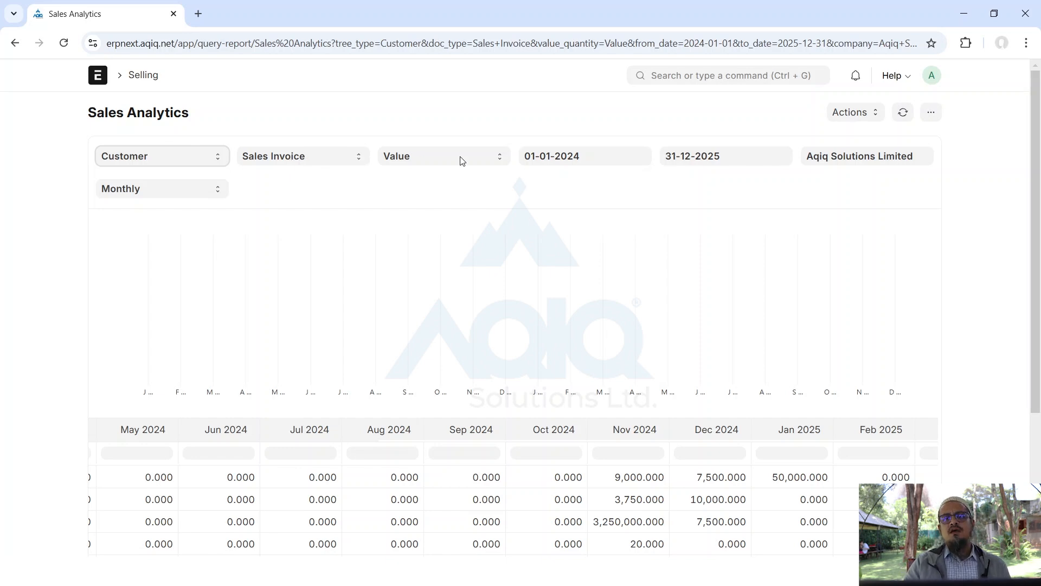
scroll(495, 341, down, 4)
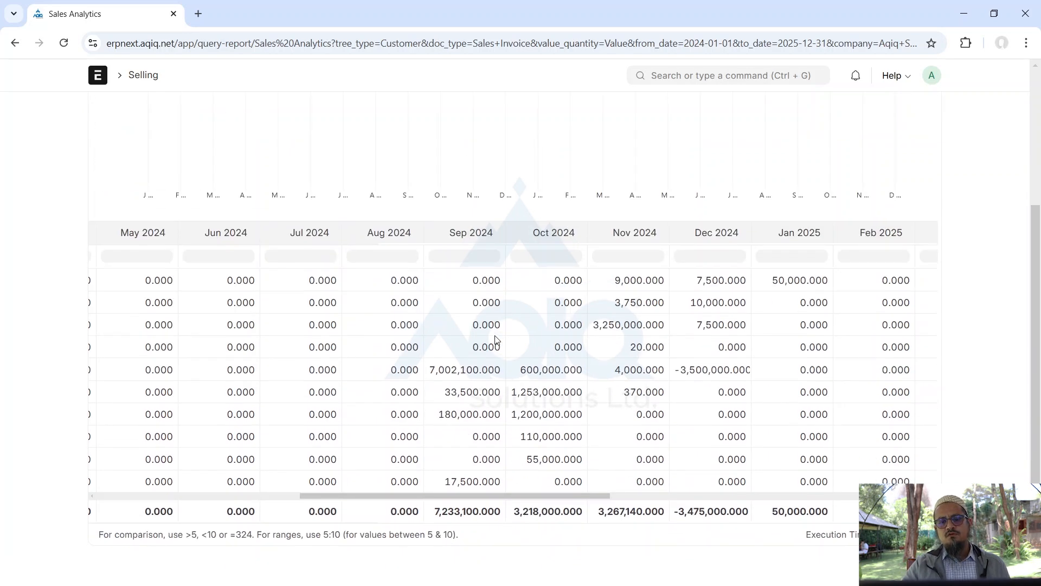
scroll(495, 344, up, 4)
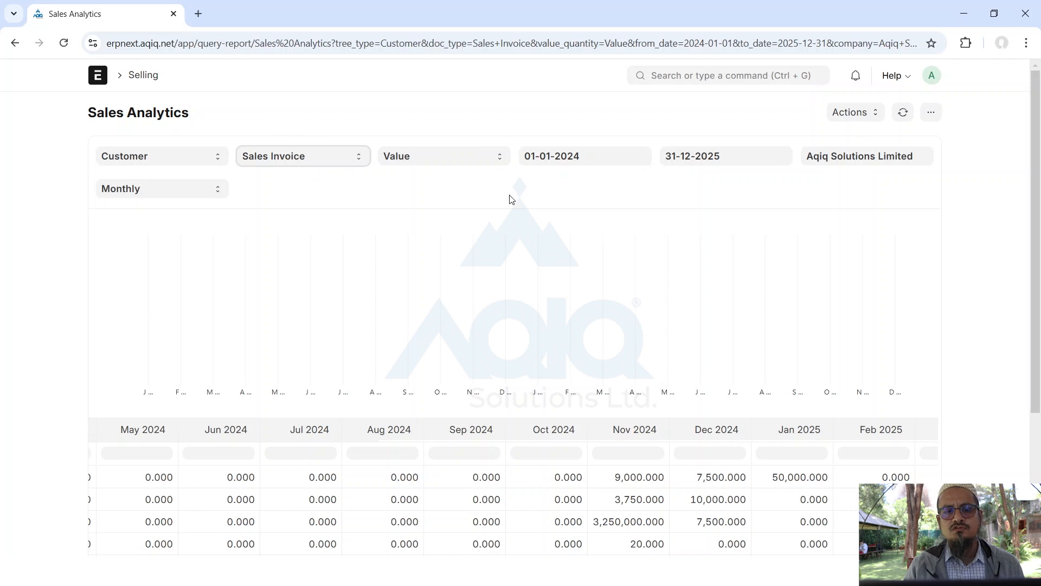
Switch the Sales Analytics tree type to Item and review the monthly sales values per item
click(191, 159)
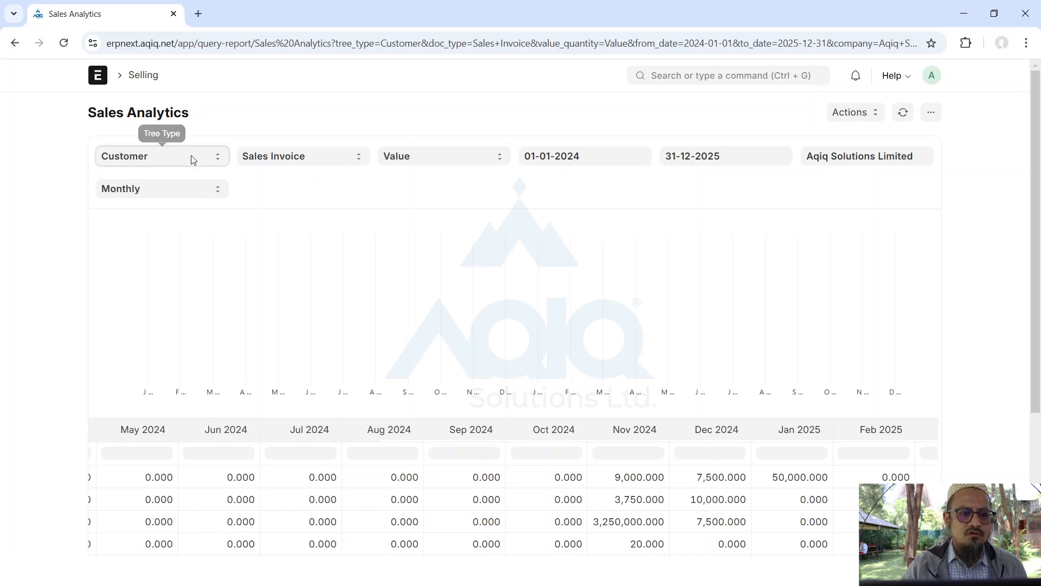
click(154, 227)
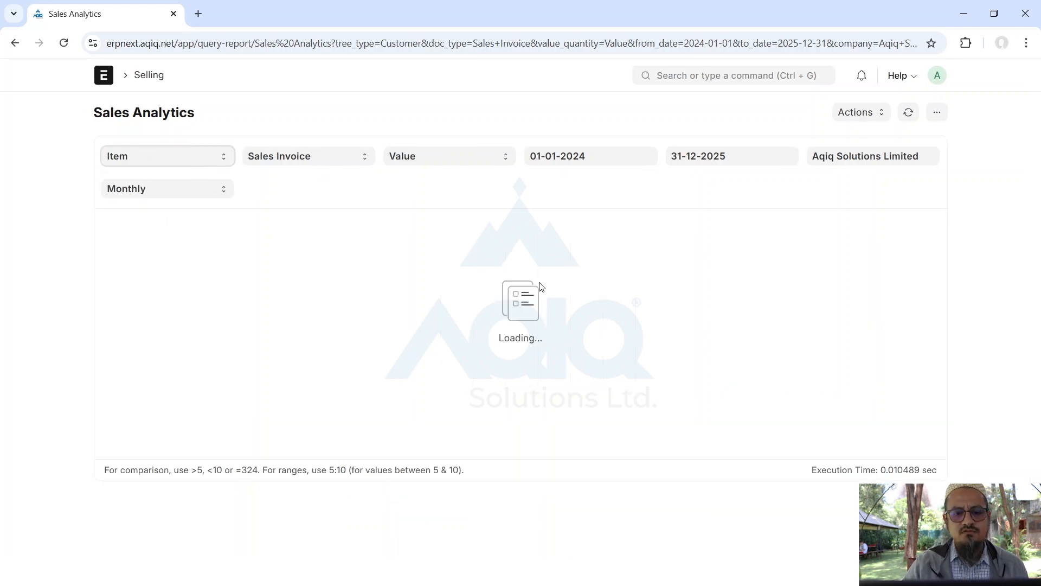
scroll(534, 372, down, 3)
scroll(535, 371, down, 2)
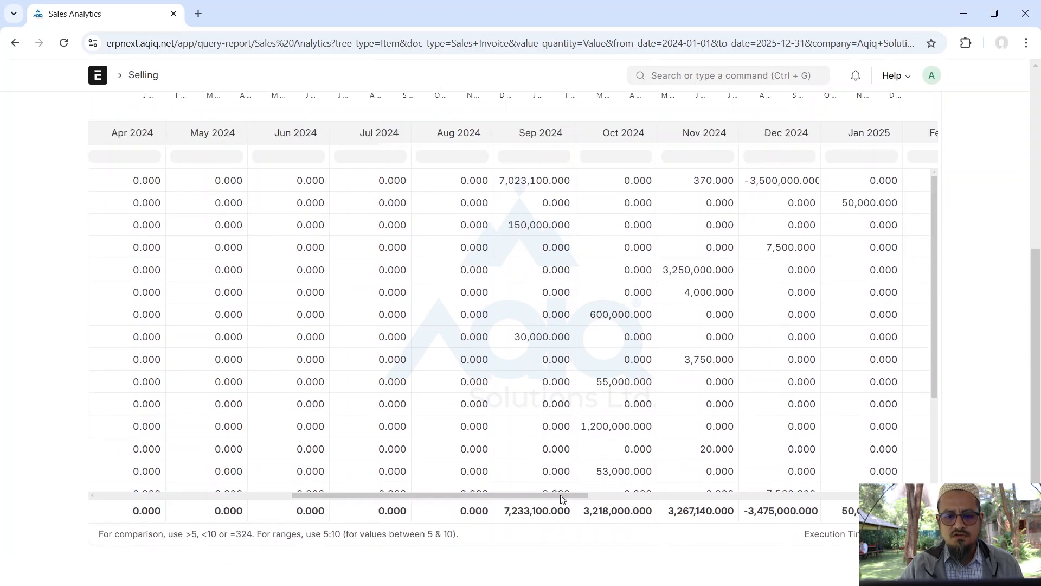
drag(562, 498, 46, 523)
scroll(419, 385, up, 5)
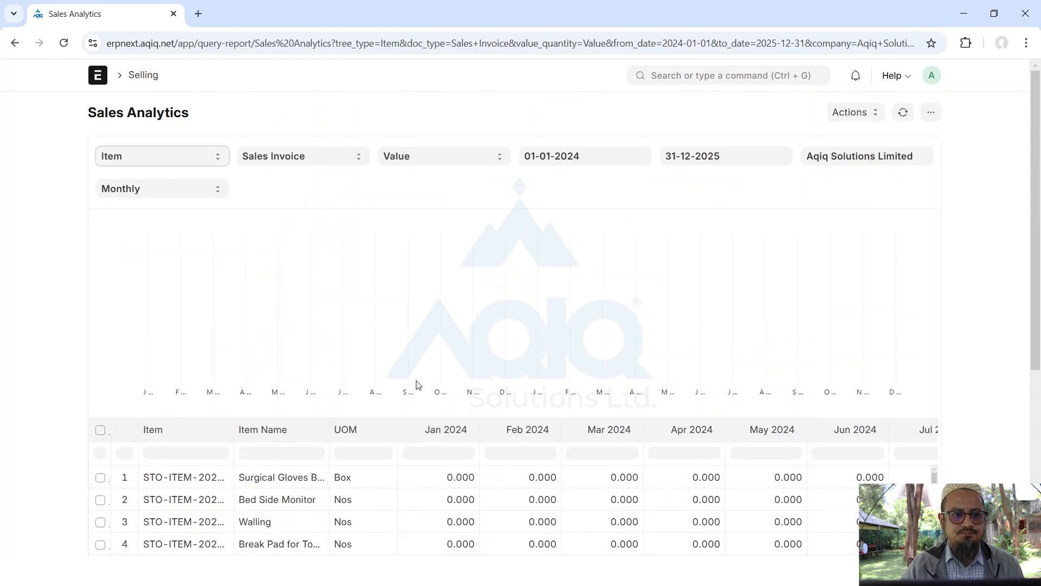
Return to the Selling workspace, look over its key reports and open the Inactive Customers report
click(15, 43)
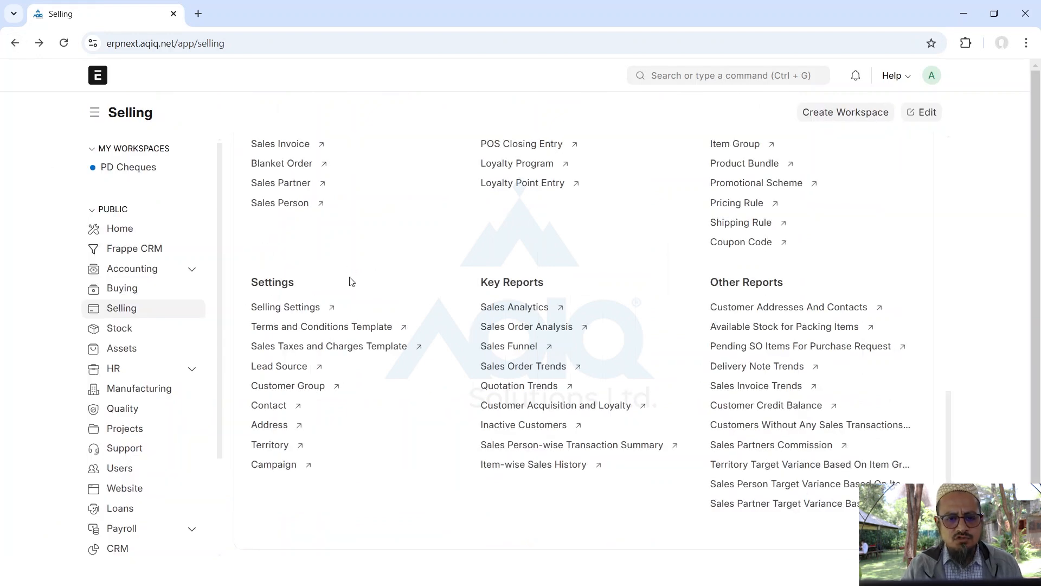
scroll(350, 281, up, 2)
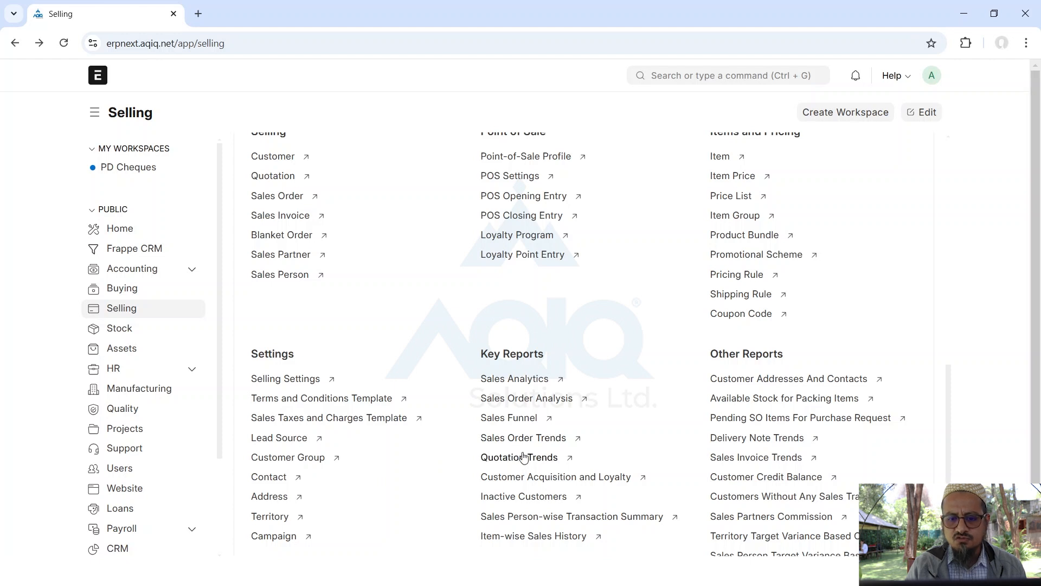
scroll(467, 459, down, 2)
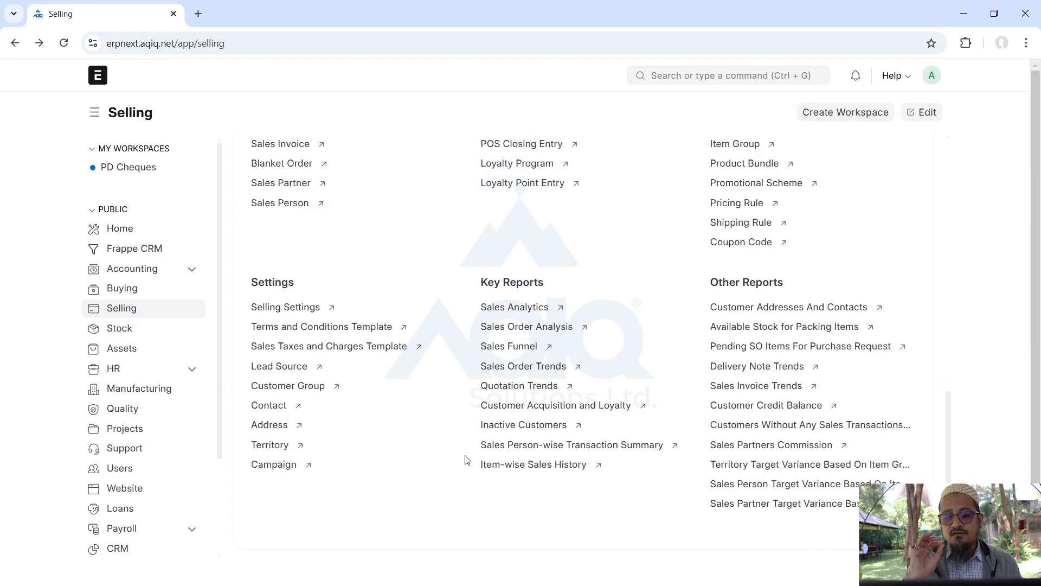
click(523, 426)
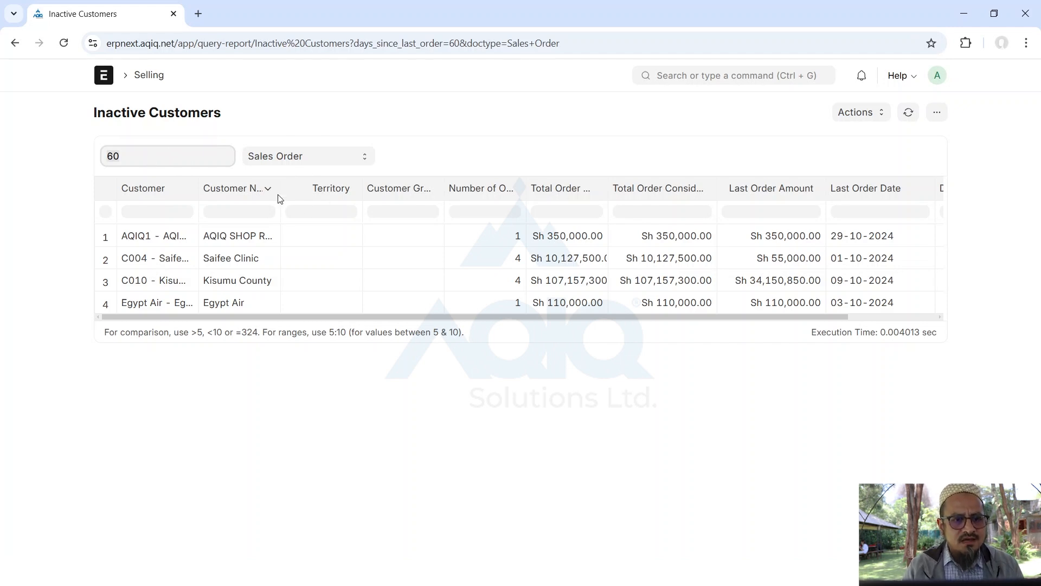
Widen the Customer Name and Number of Order columns and review the report's last order and days since last order columns
drag(280, 194, 310, 195)
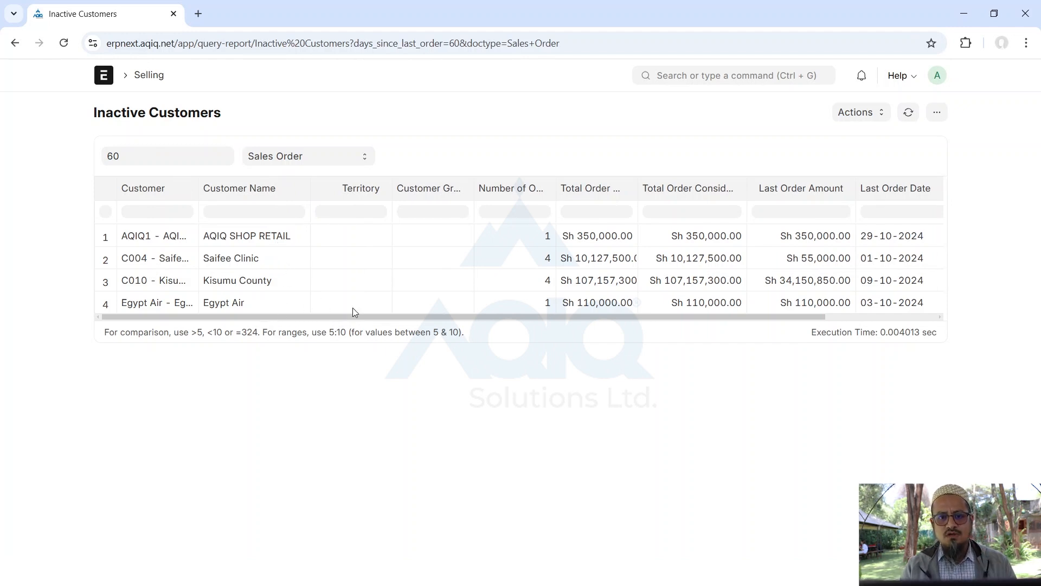
drag(555, 189, 605, 195)
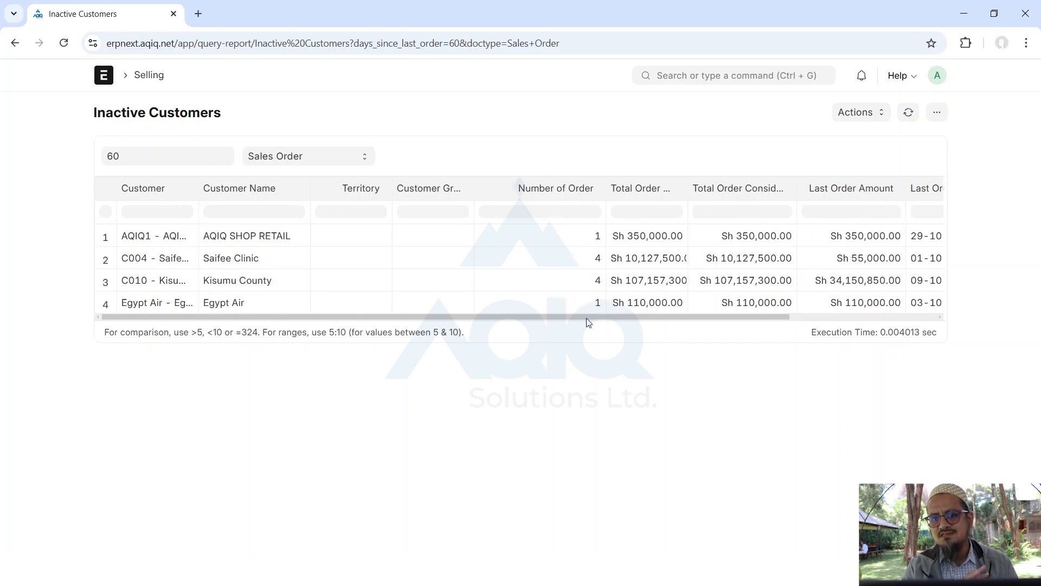
drag(589, 319, 808, 330)
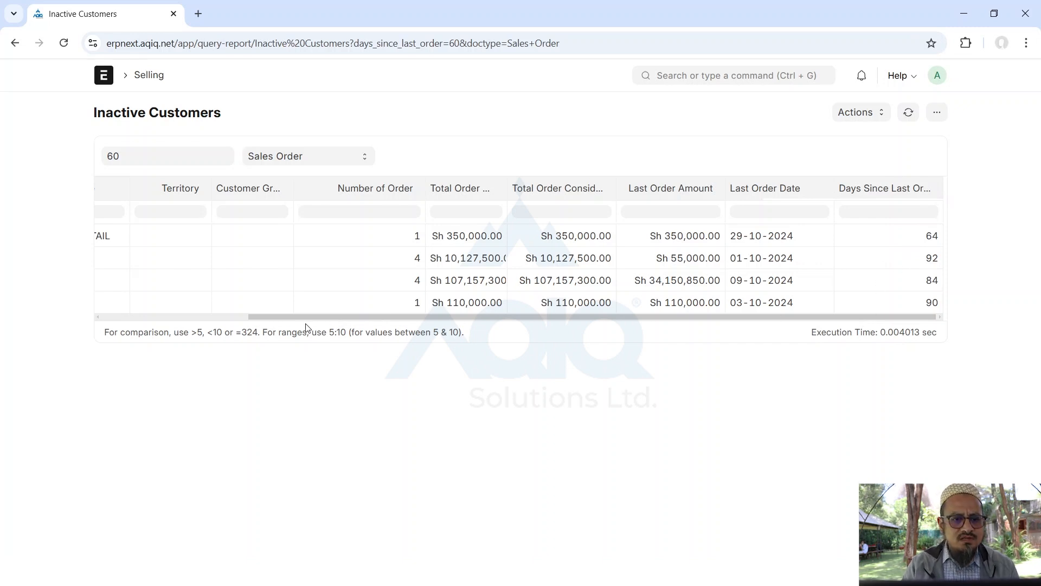
drag(298, 322, 81, 323)
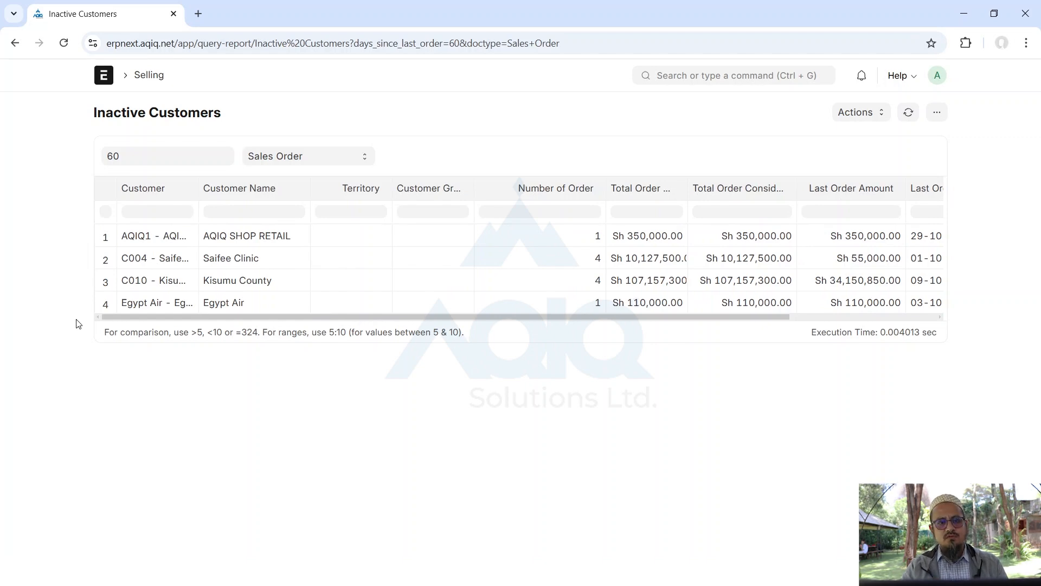
Go back to the Selling workspace, search for "multi" and open the Sales Analysis Multi Level report
click(18, 45)
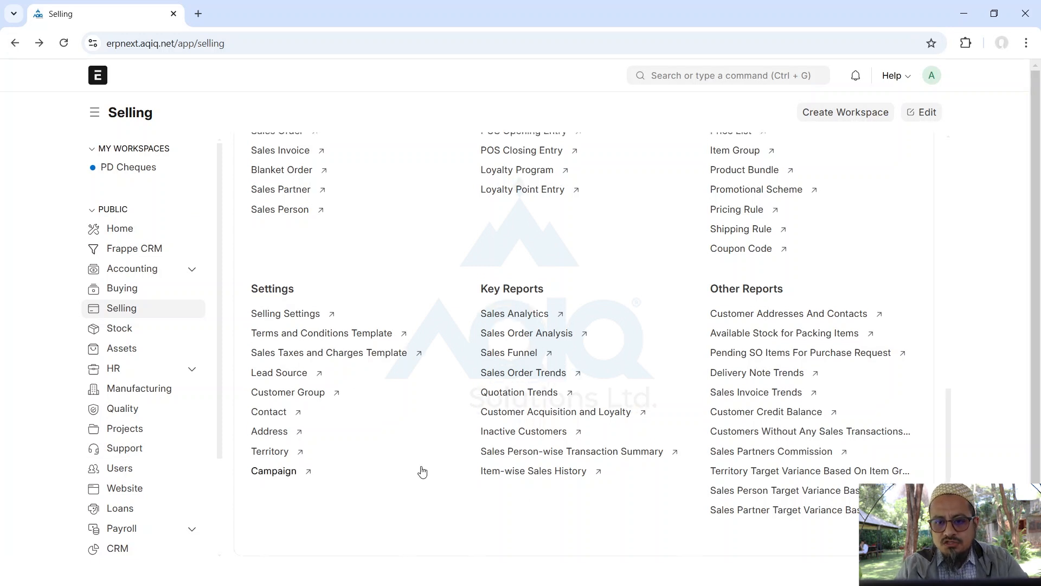
scroll(421, 472, up, 3)
click(706, 79)
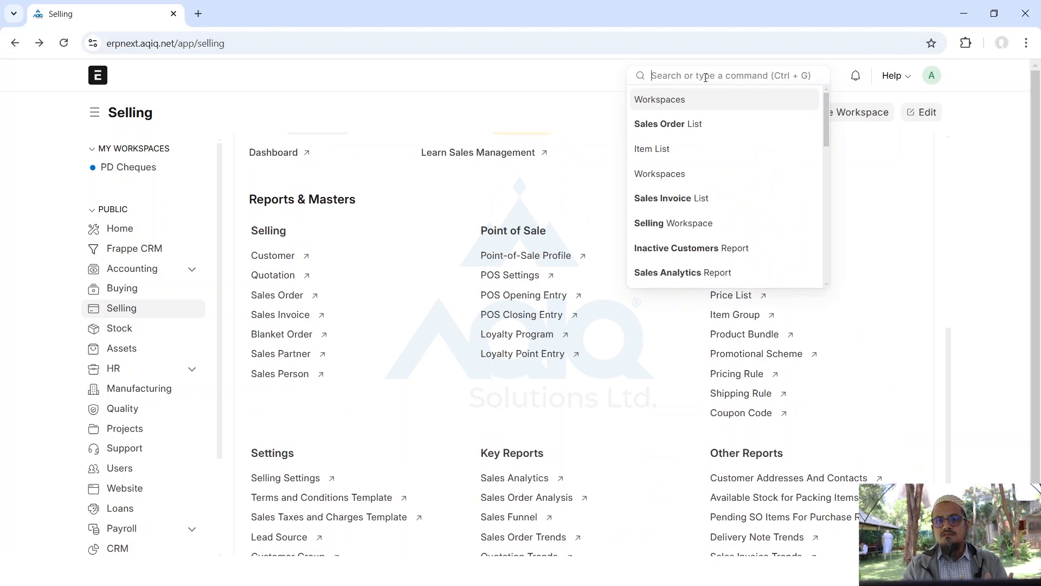
text(multi)
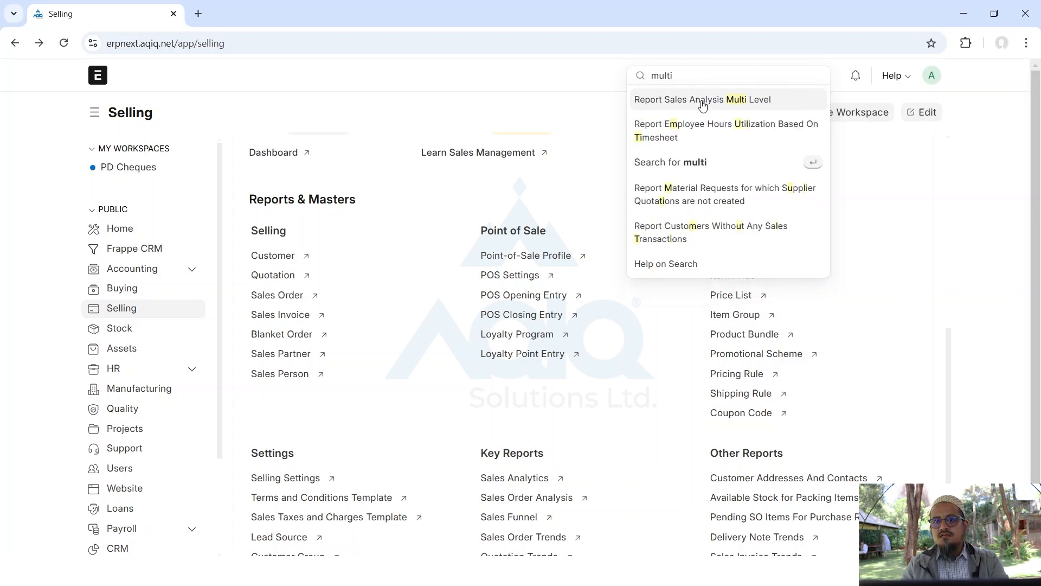
click(702, 101)
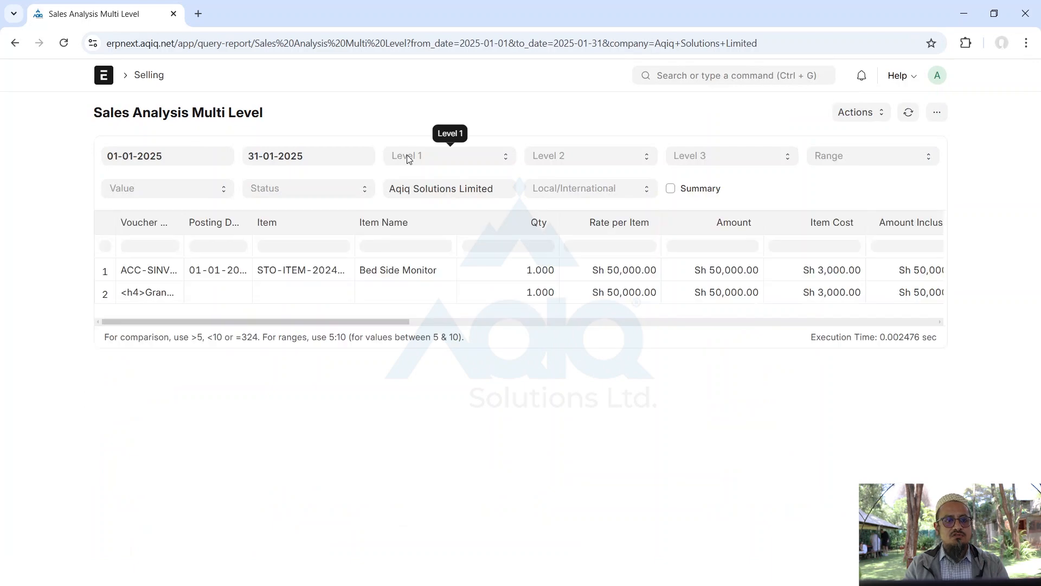
Set the report's From Date to 01-01-2024
click(174, 156)
key(BackSpace)
text(4)
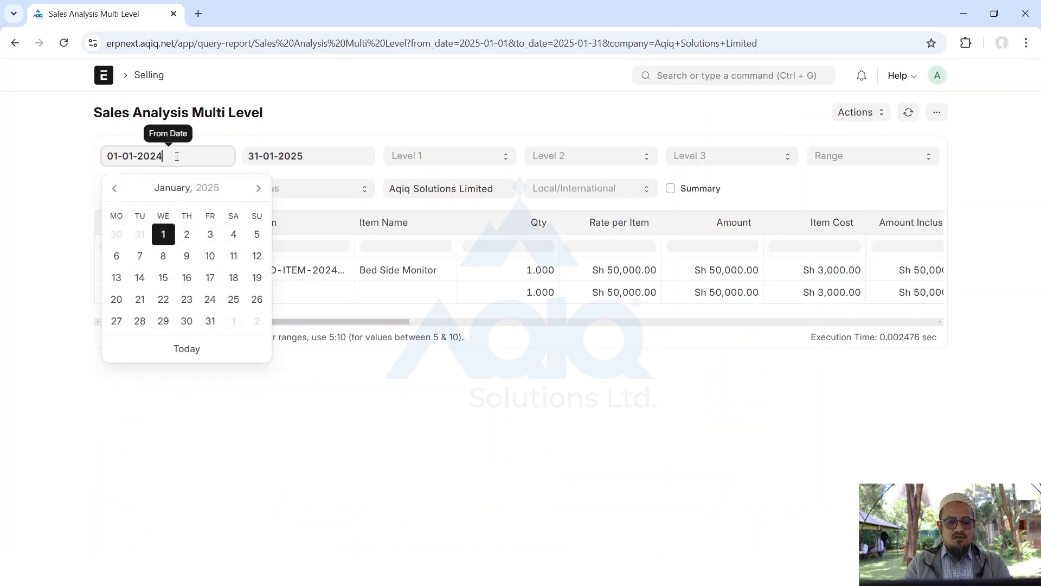
click(355, 100)
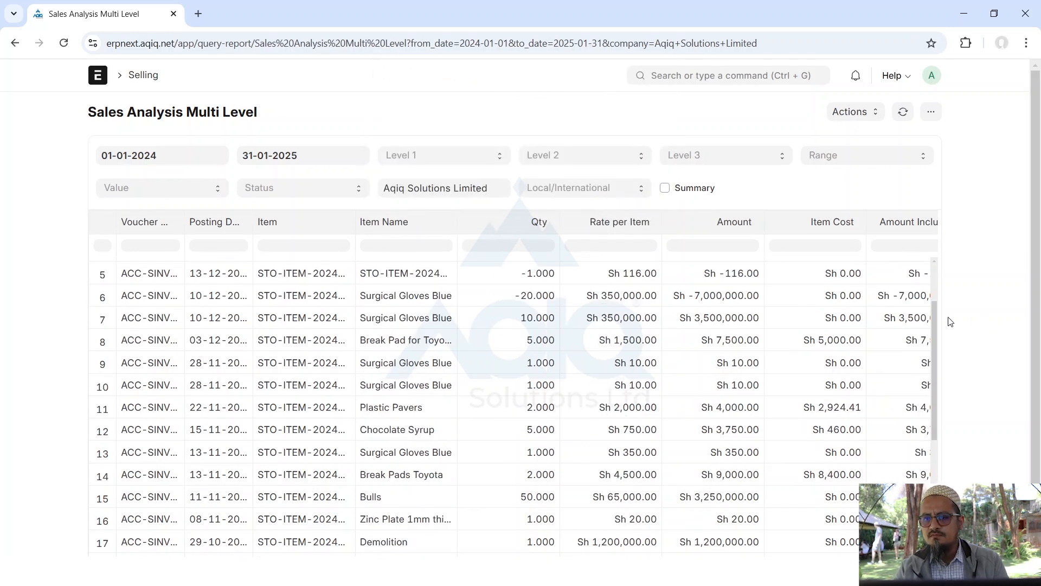
Examine the invoice rows across all report columns, from item cost, tax and gross profit to customer, project, department and status
scroll(705, 461, down, 2)
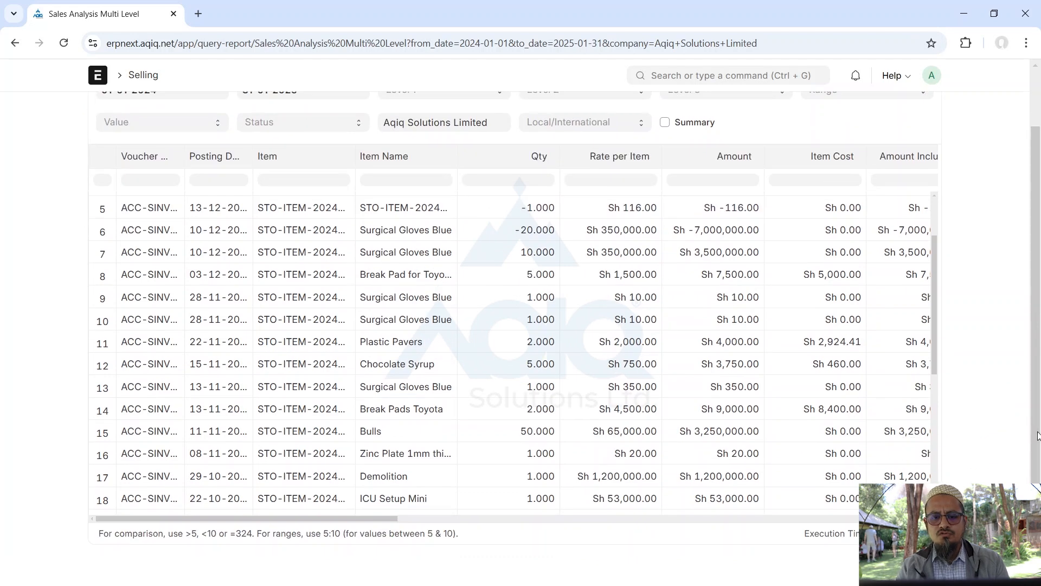
drag(387, 517, 519, 541)
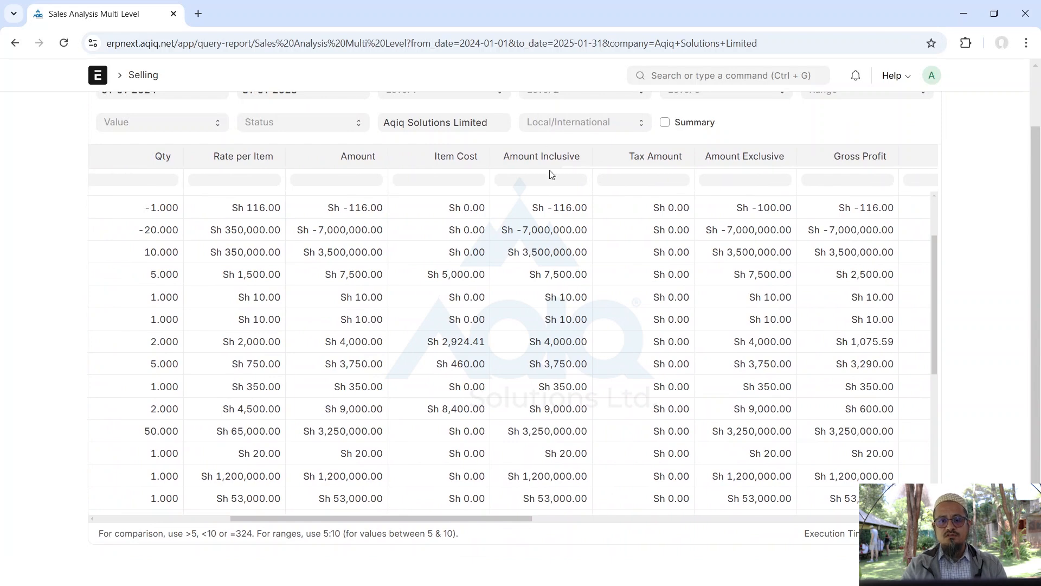
drag(424, 516, 527, 528)
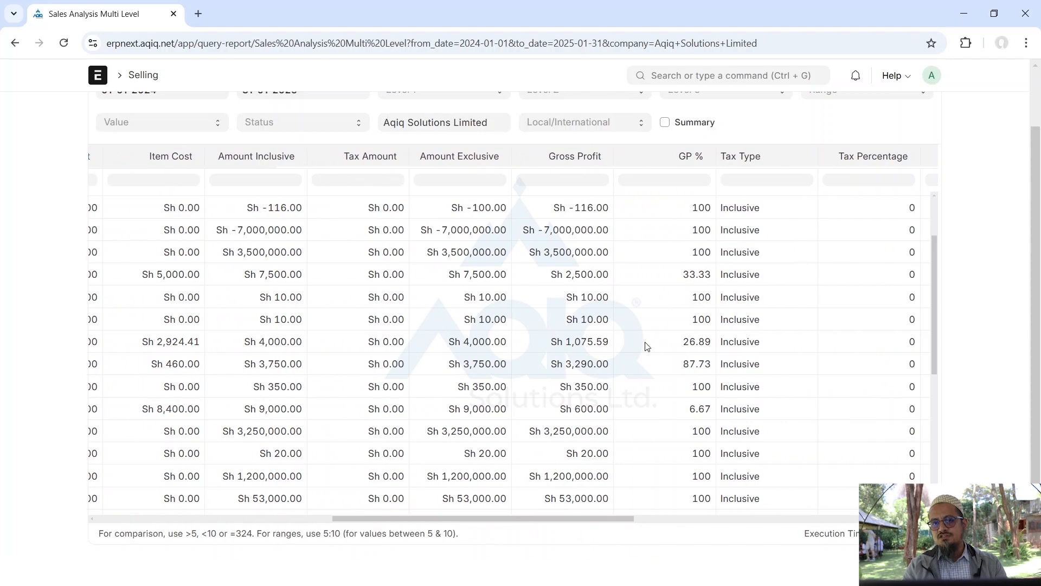
drag(578, 518, 871, 506)
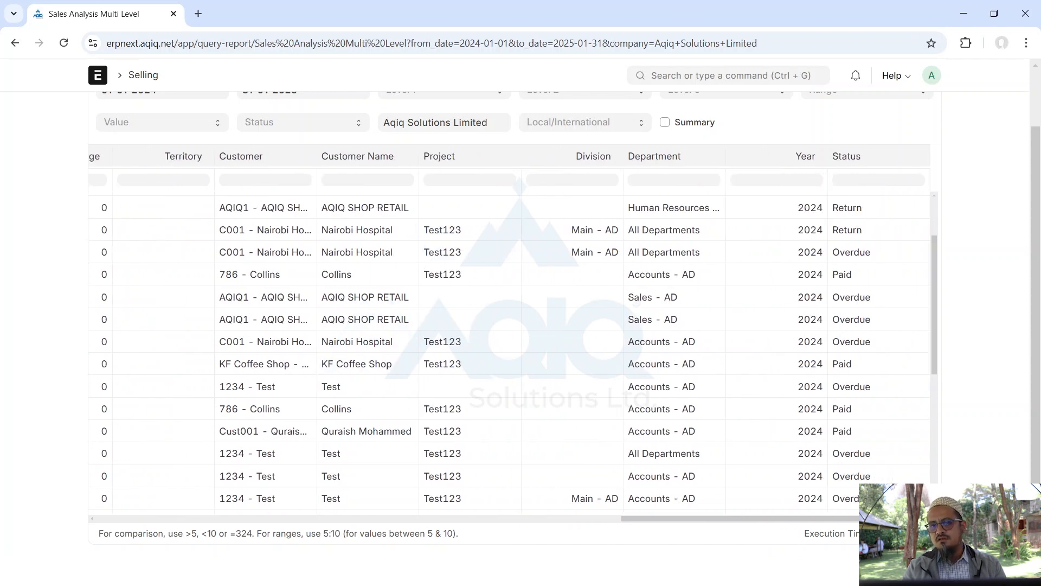
drag(863, 539, 273, 553)
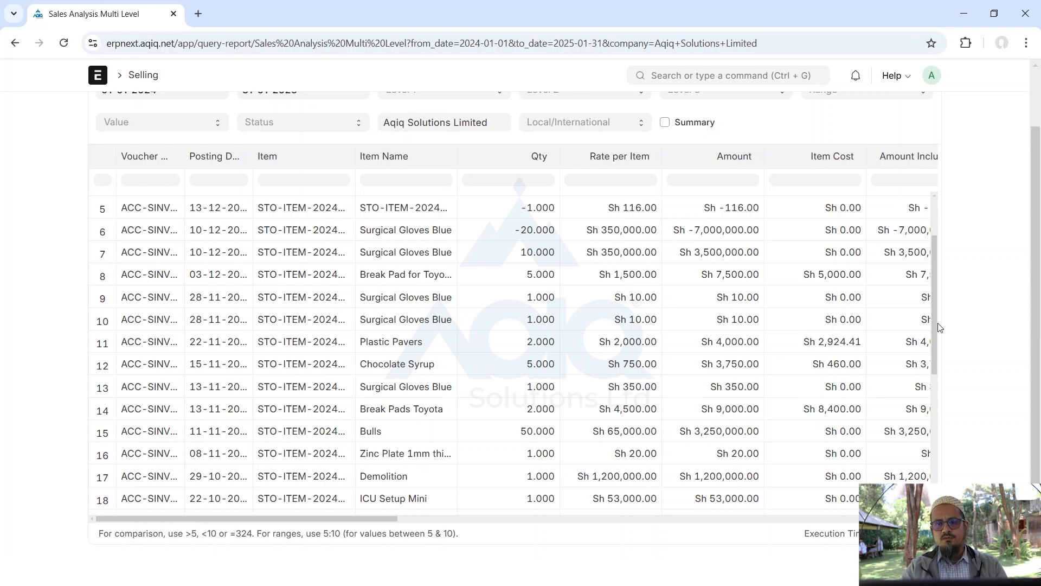
scroll(936, 278, up, 3)
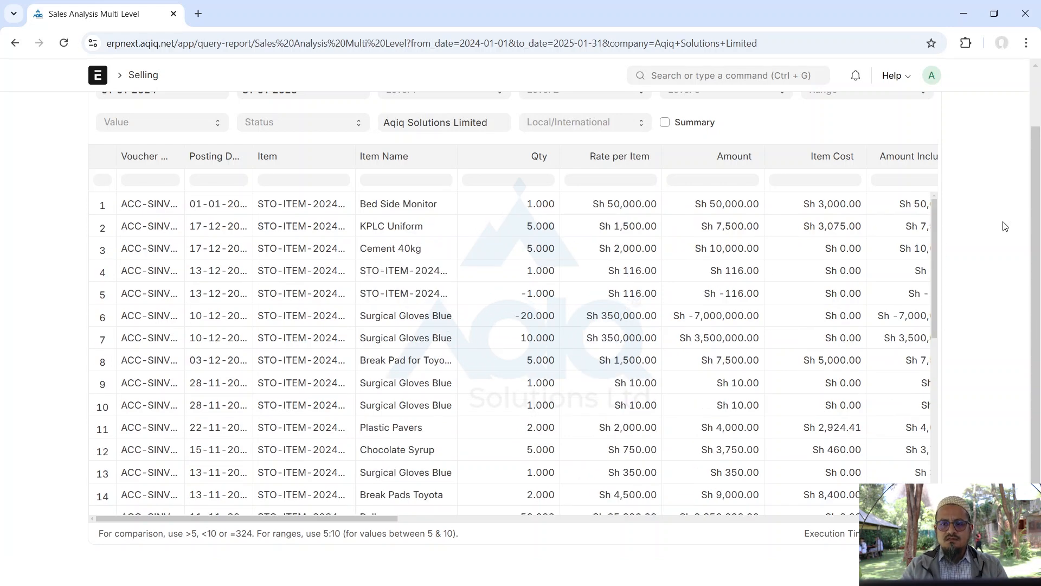
drag(1036, 221, 1037, 134)
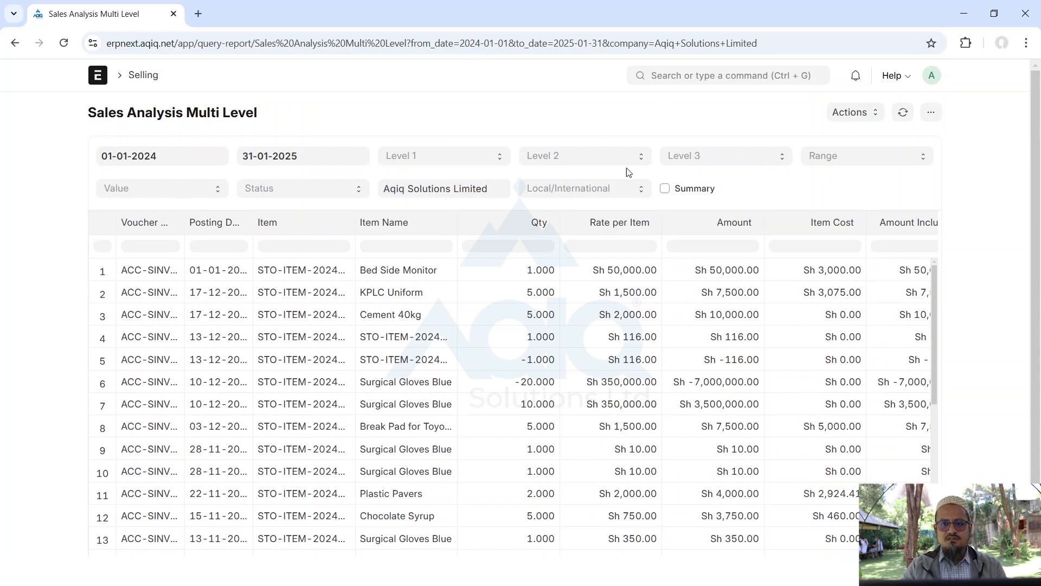
Group the report by Customer as Level 1 and look over the invoice rows under each customer
click(472, 161)
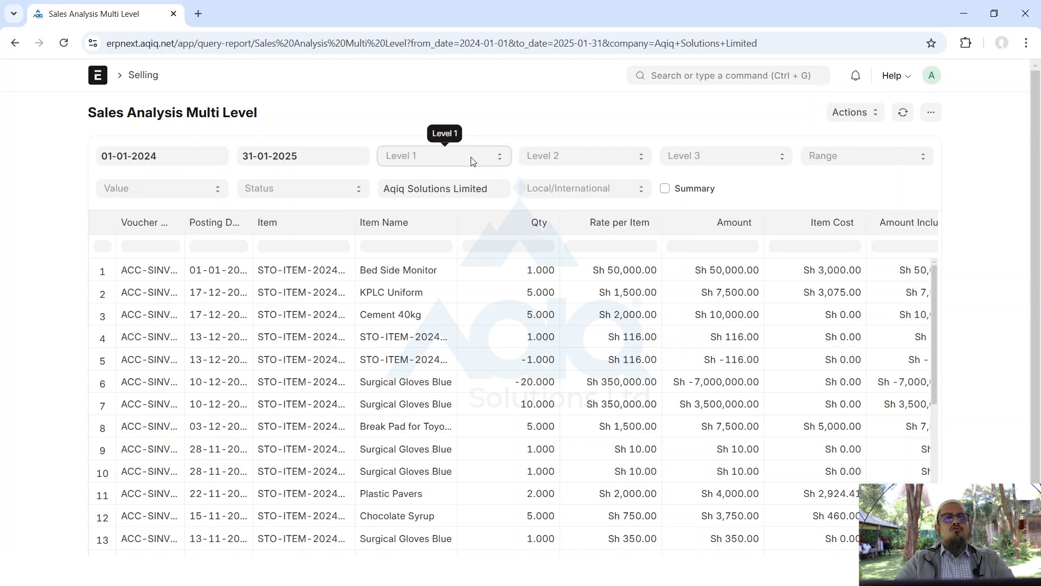
click(404, 193)
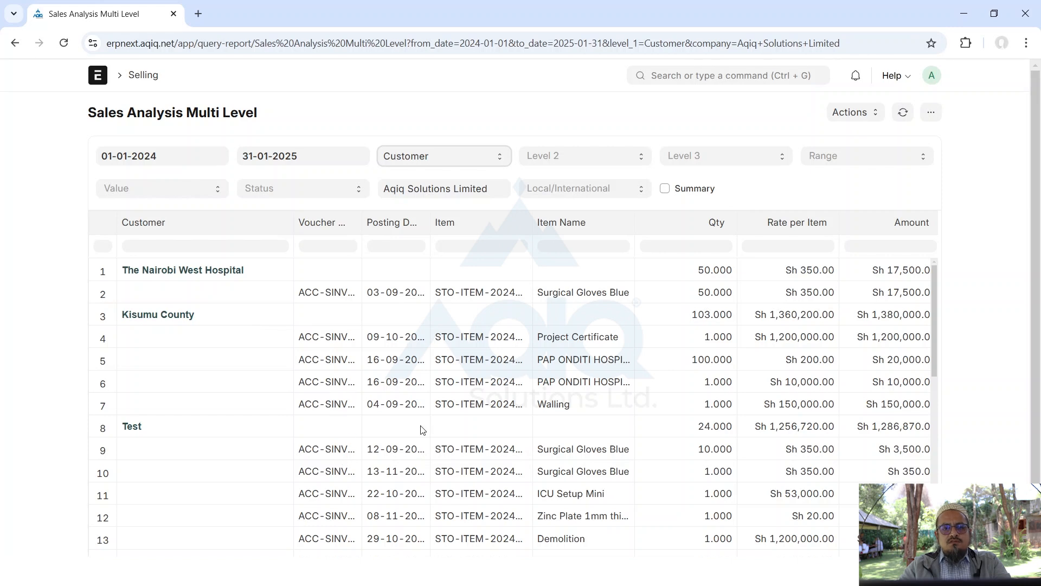
scroll(423, 429, right, 3)
scroll(423, 429, left, 3)
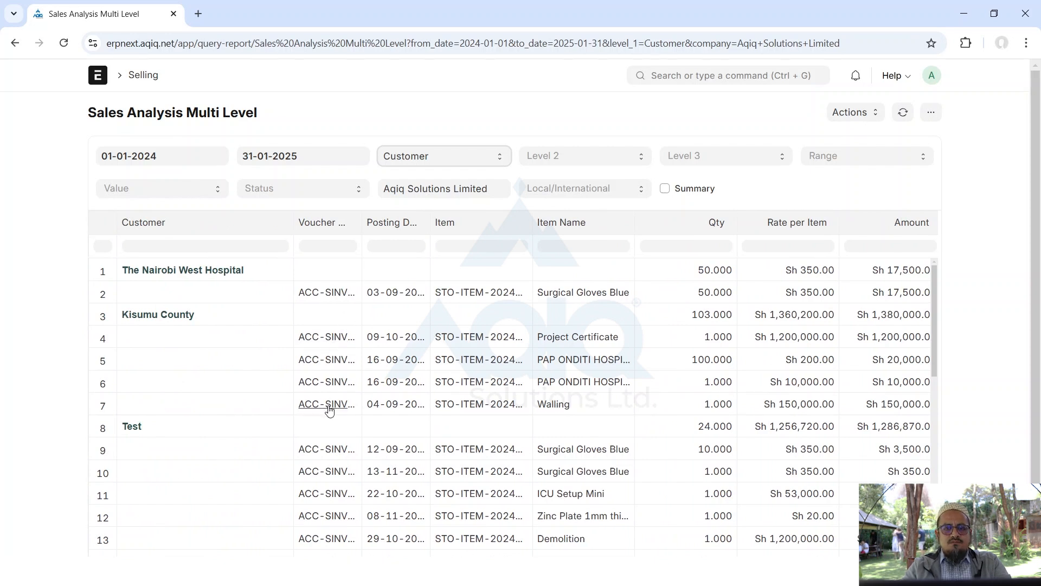
Show the customer grouping as a summary, review the totals per customer and return to the detailed rows
click(665, 189)
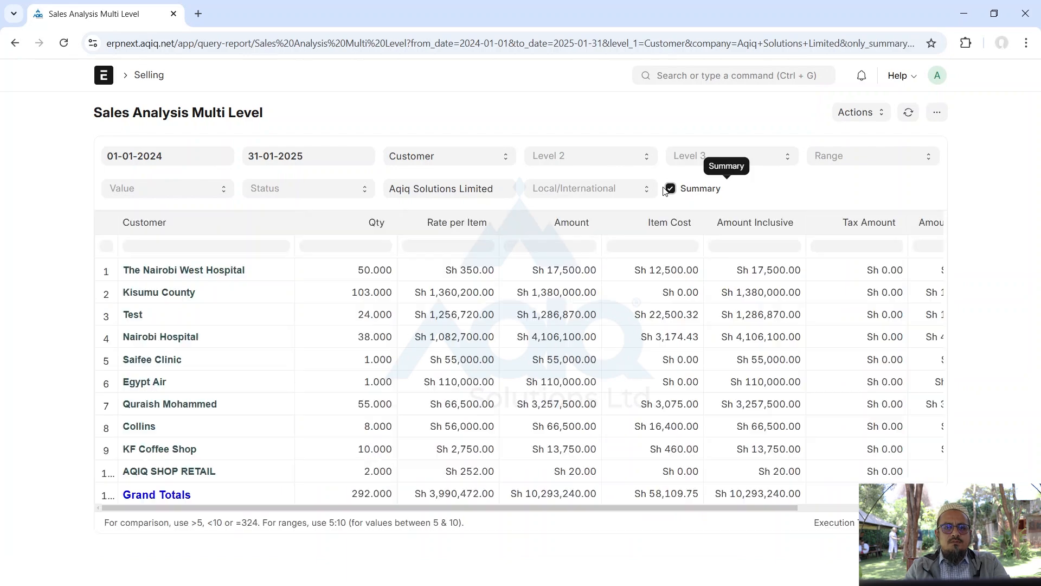
scroll(438, 410, right, 3)
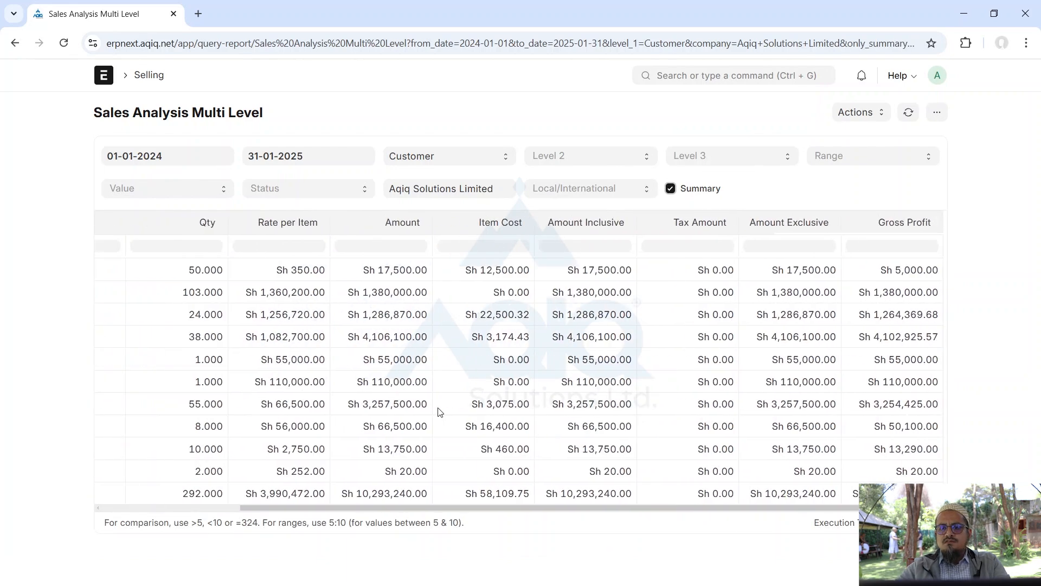
scroll(438, 409, left, 3)
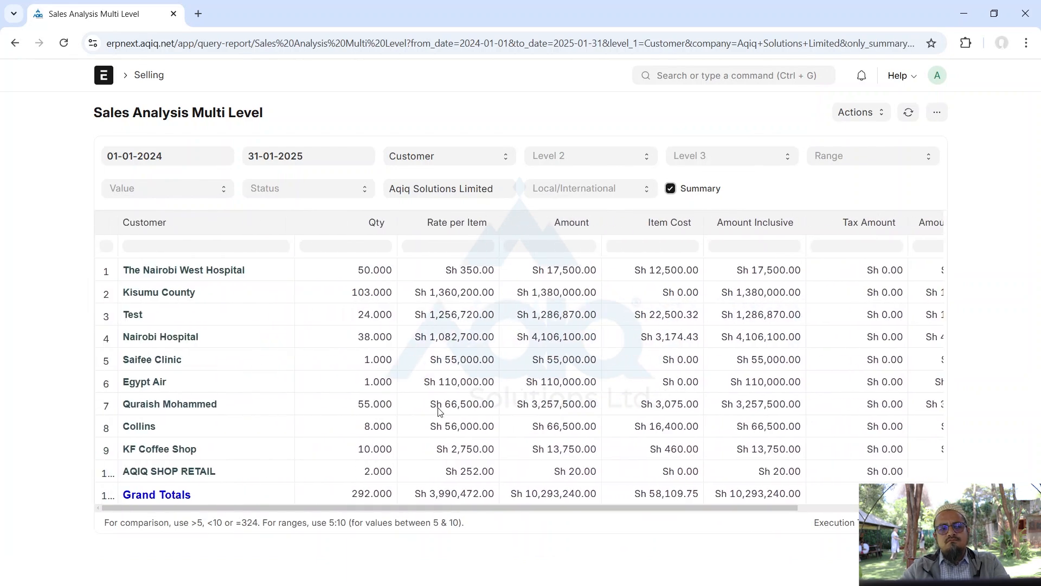
click(681, 192)
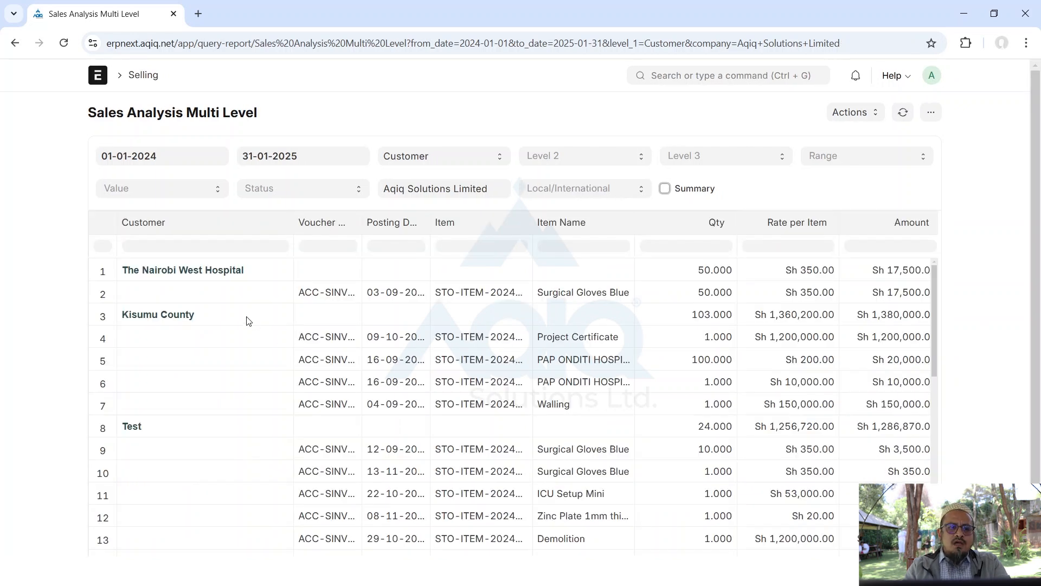
Add Item as the Level 2 grouping under Customer and show only the summary
click(576, 156)
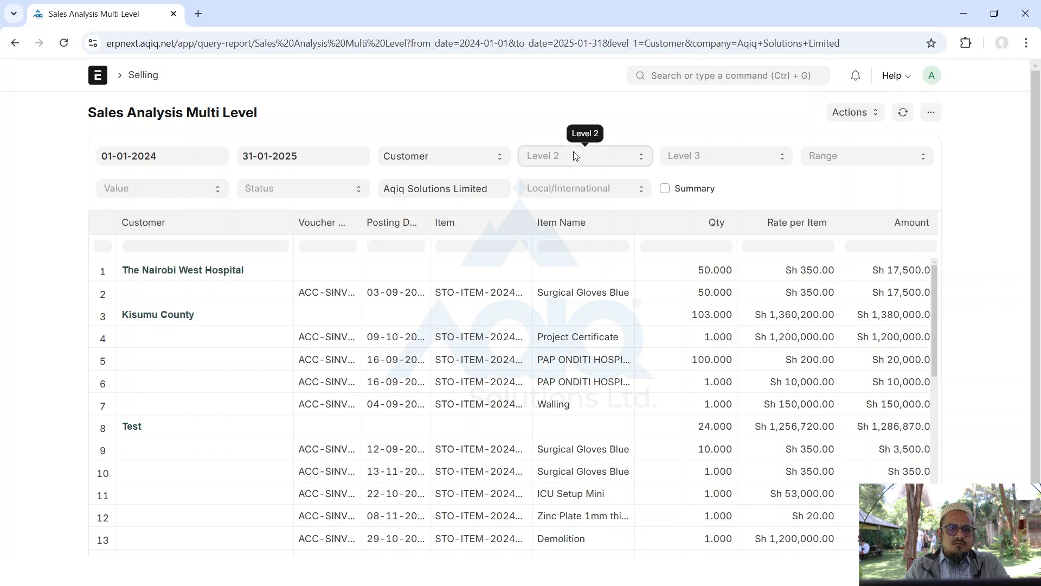
click(547, 229)
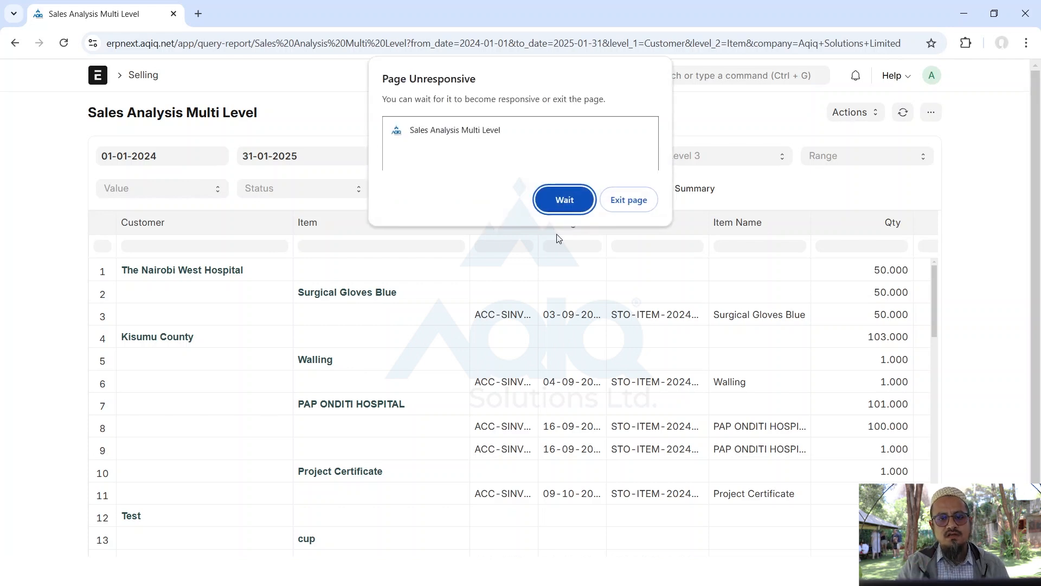
click(566, 202)
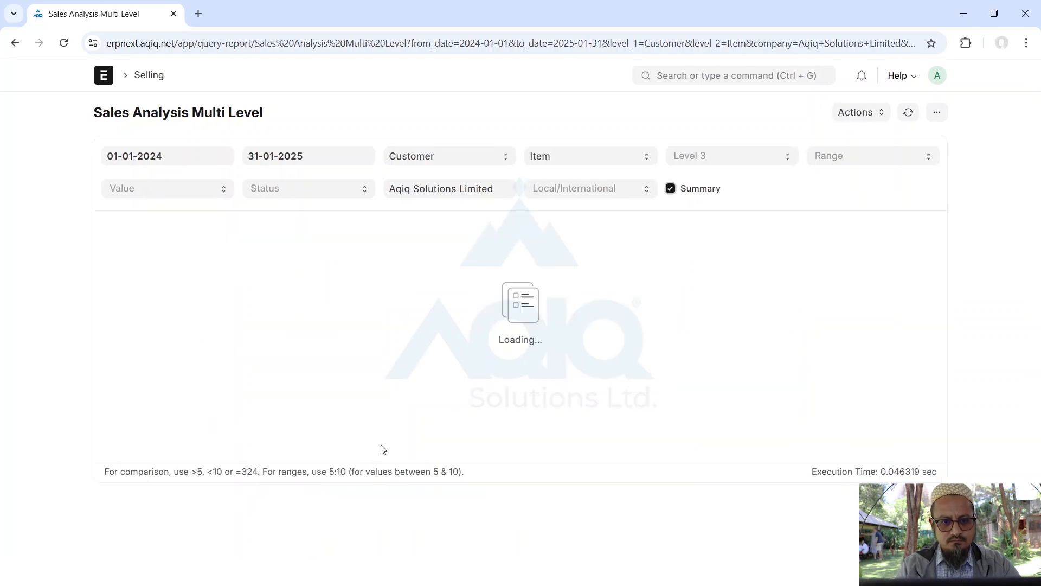
Review the summarized quantities, amounts, item costs and gross profit per customer and item
scroll(561, 384, down, 5)
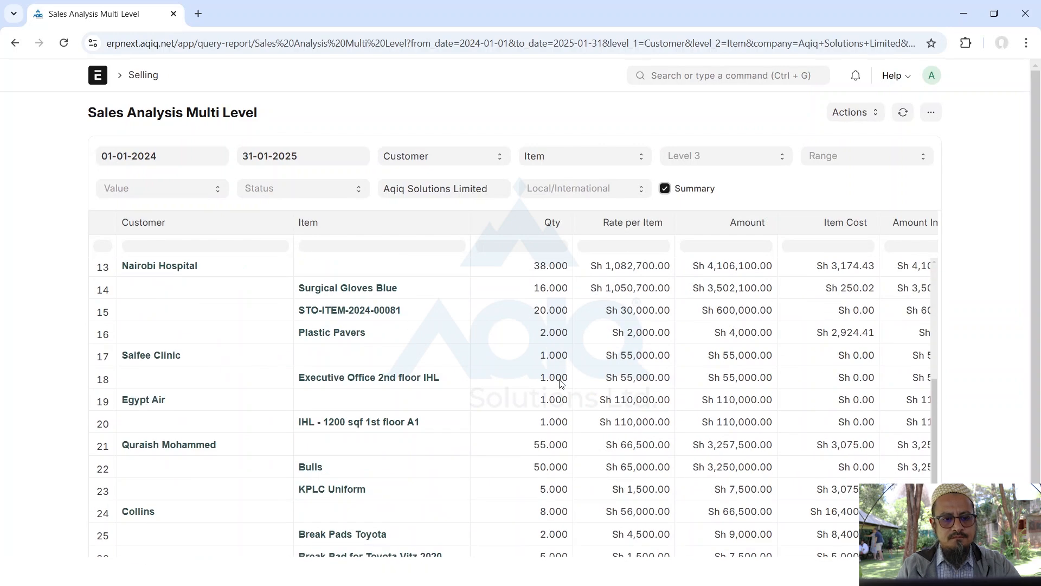
scroll(561, 384, up, 5)
scroll(561, 383, down, 7)
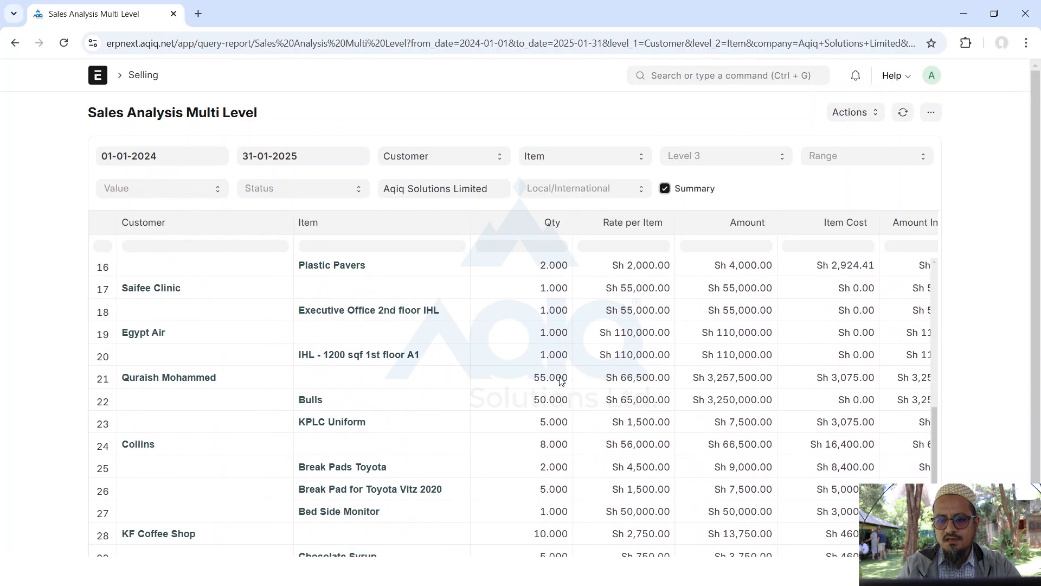
scroll(562, 382, right, 5)
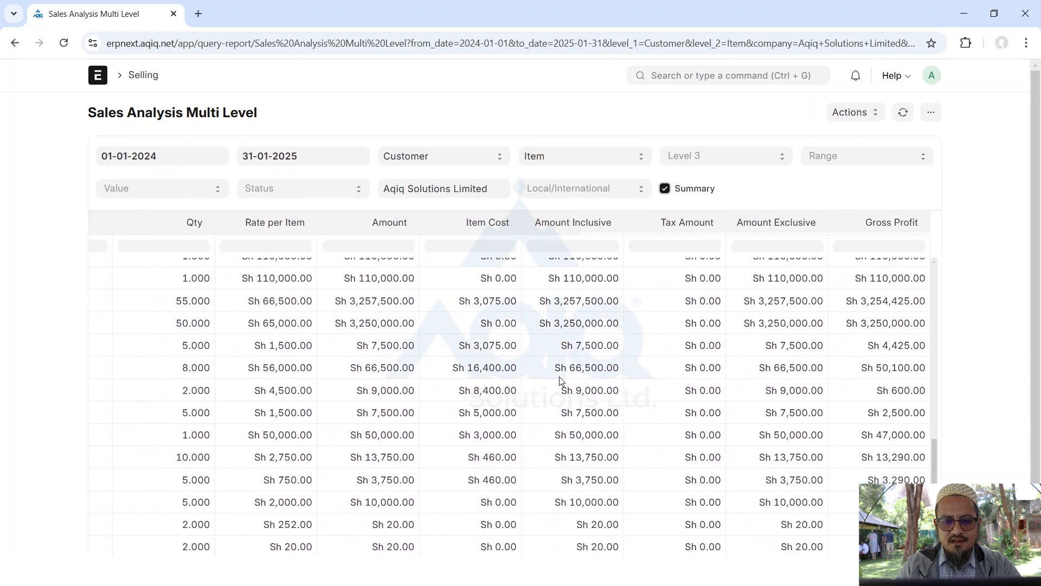
scroll(561, 383, left, 5)
scroll(561, 381, up, 8)
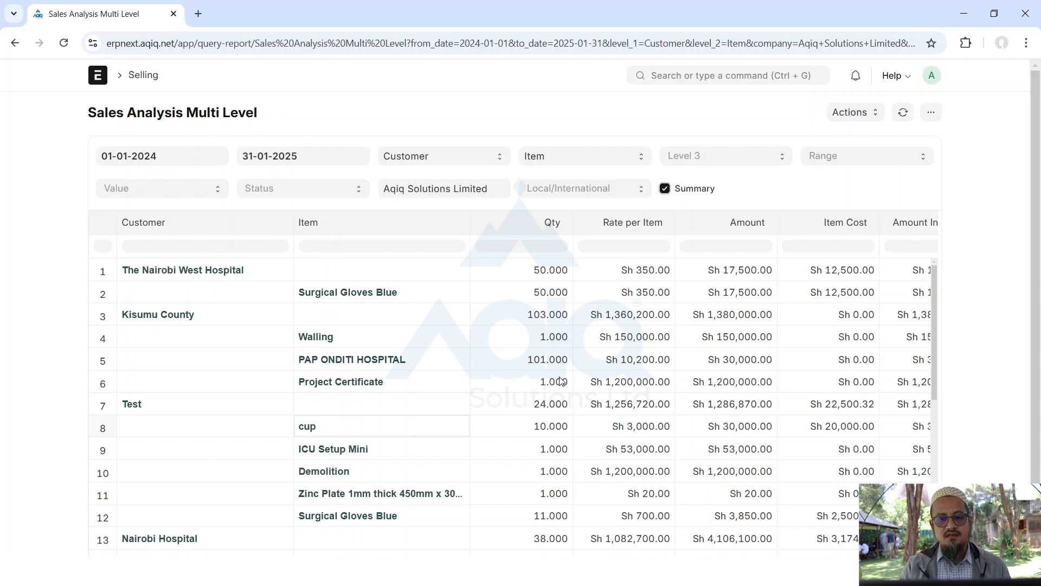
Turn off the summary and regroup the report by Item as Level 1 and Customer as Level 2
click(682, 193)
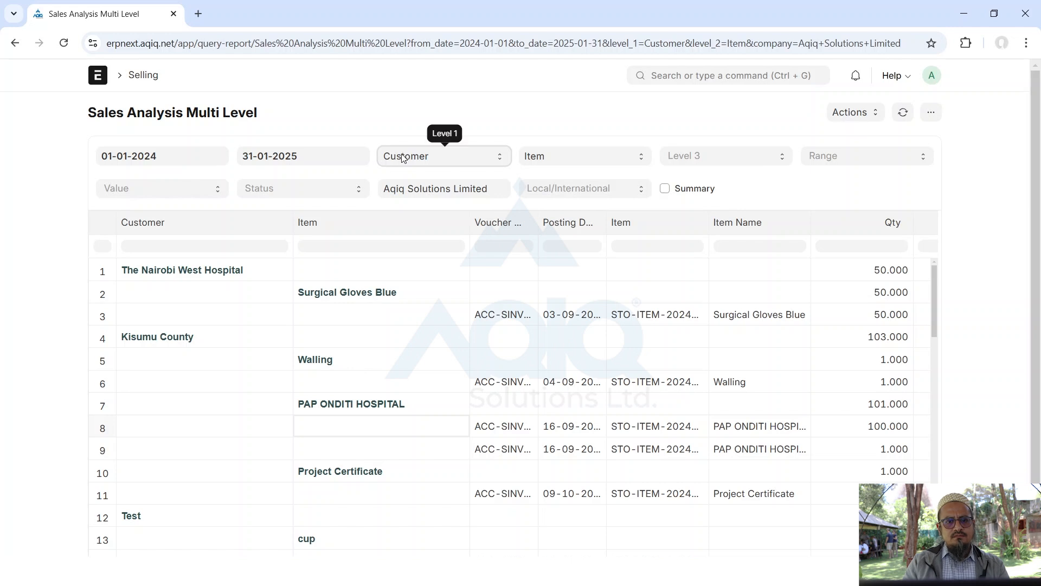
click(394, 223)
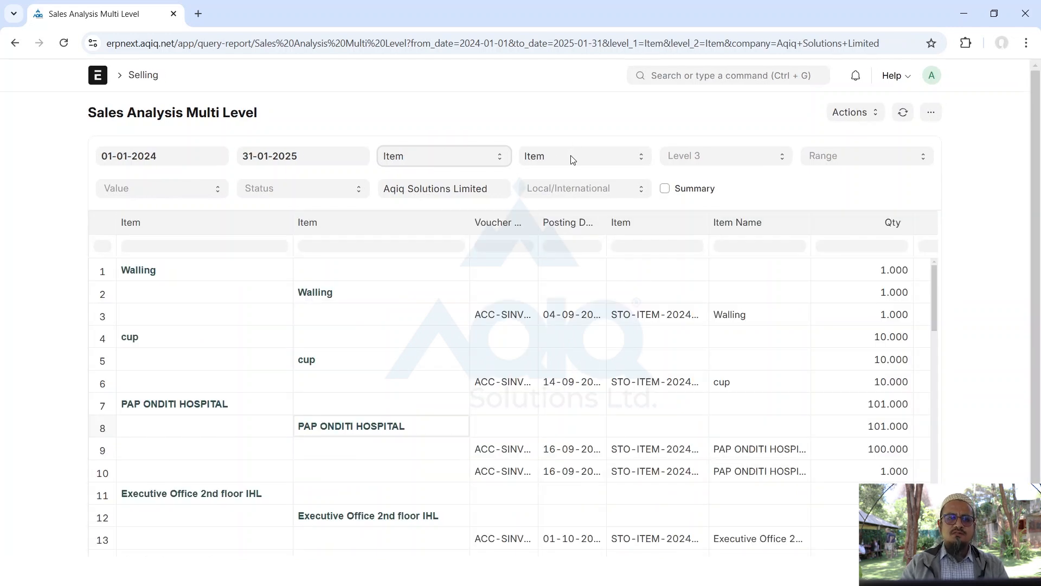
click(561, 192)
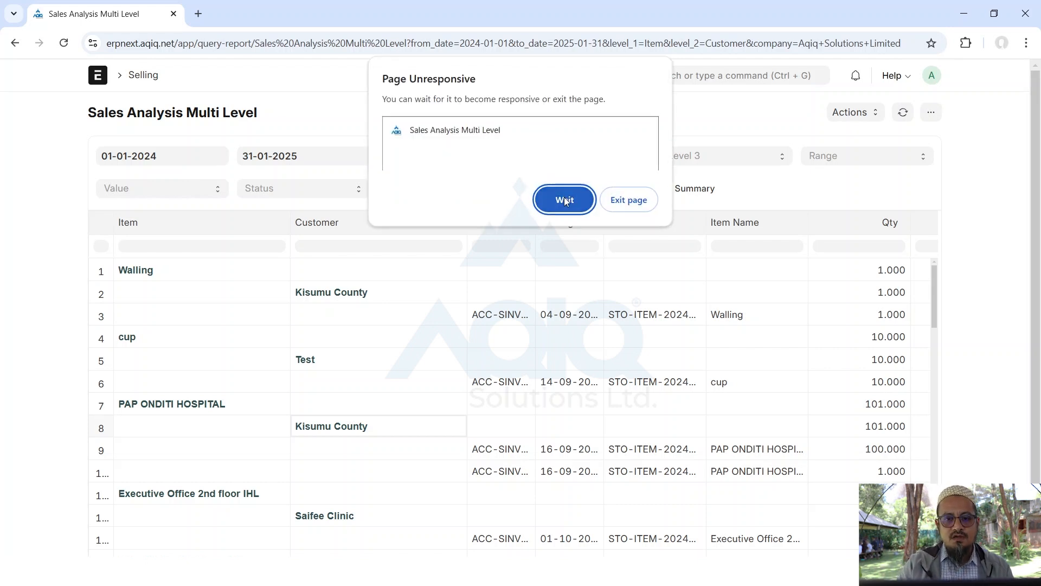
click(540, 196)
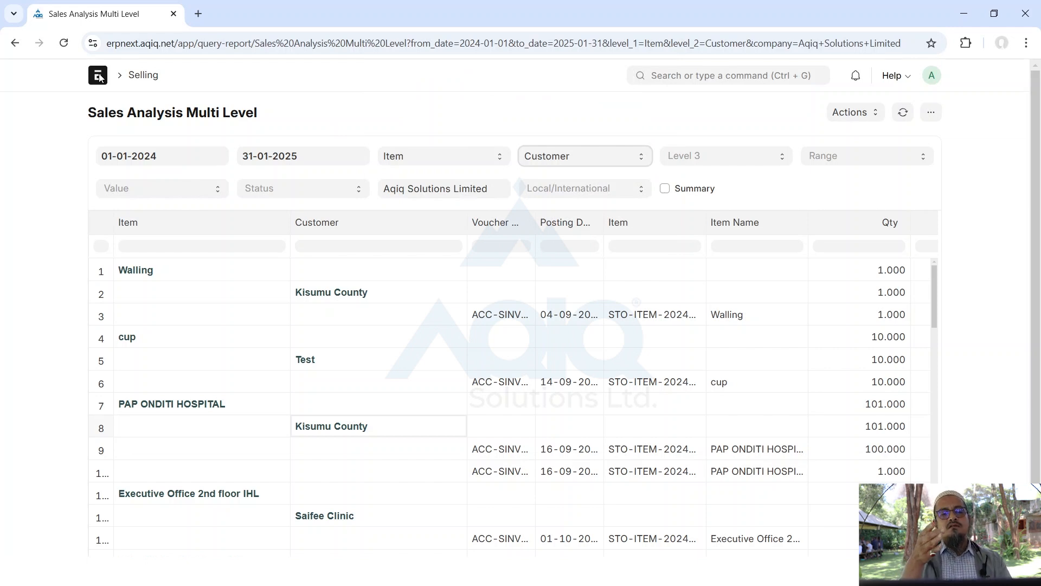
key(Tab)
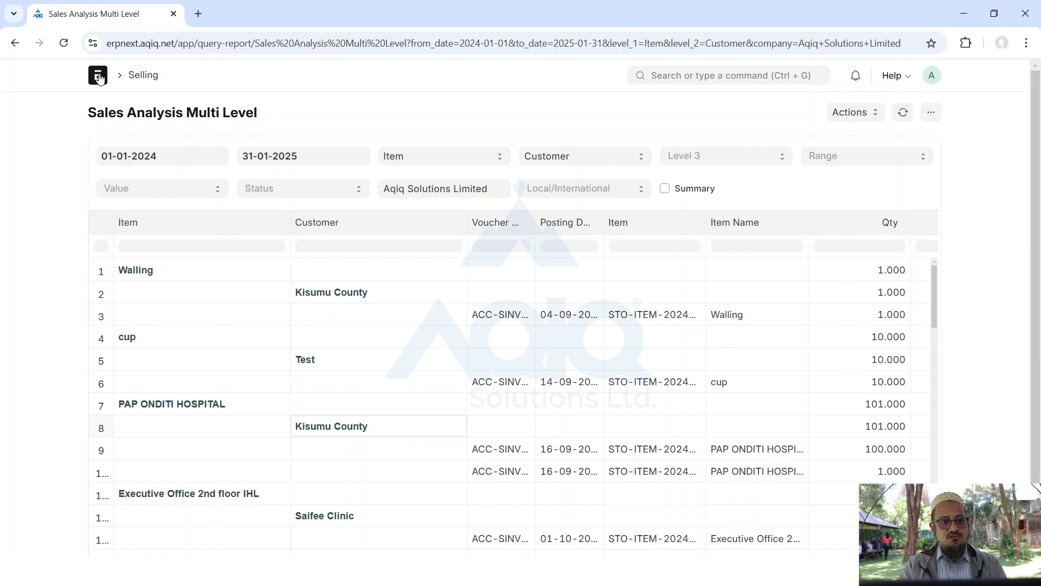
Return to the Selling workspace, open its Dashboard and review the sales figures and charts
click(98, 76)
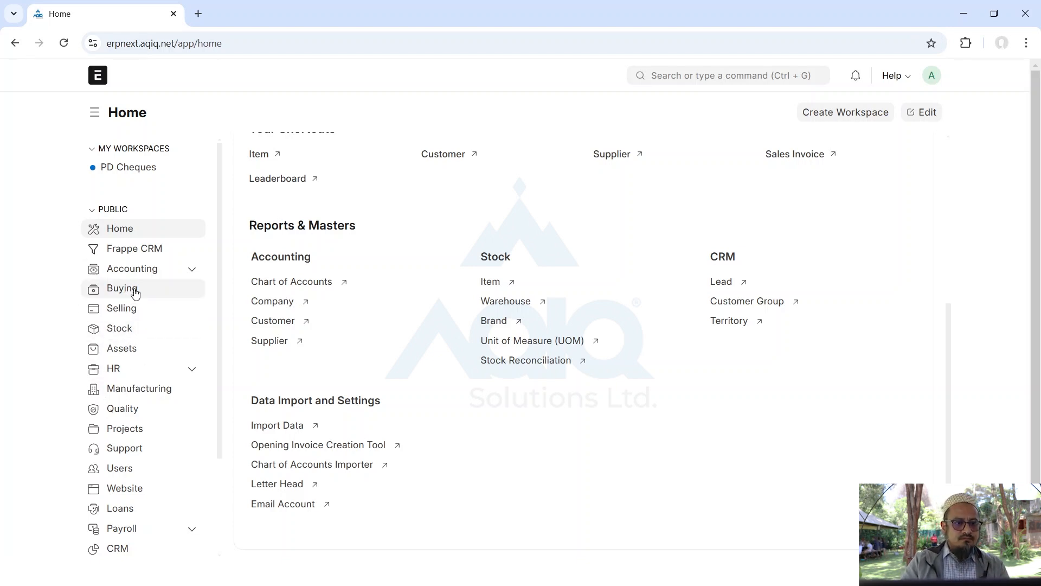
click(133, 310)
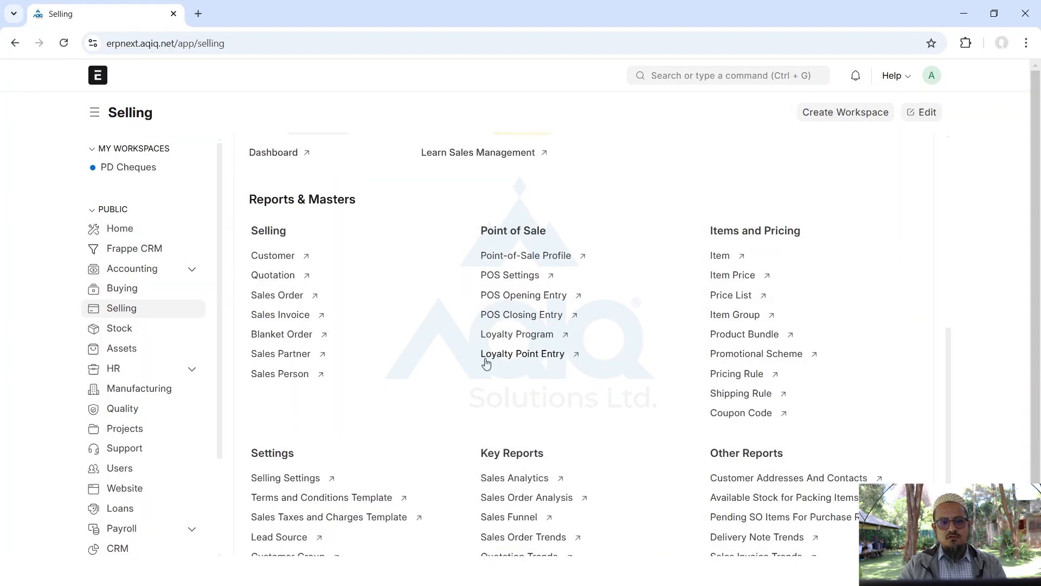
scroll(247, 202, up, 3)
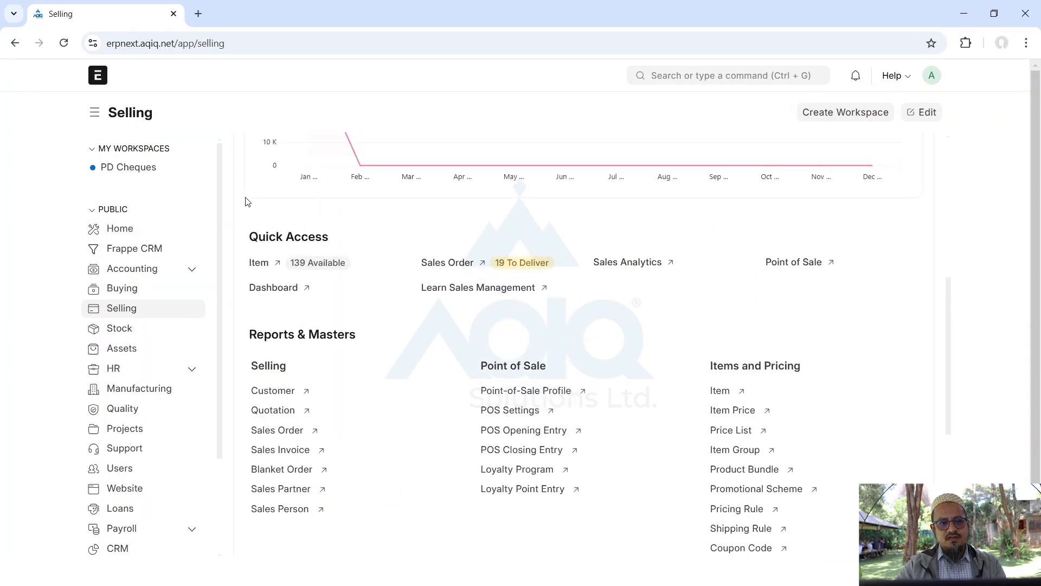
click(266, 293)
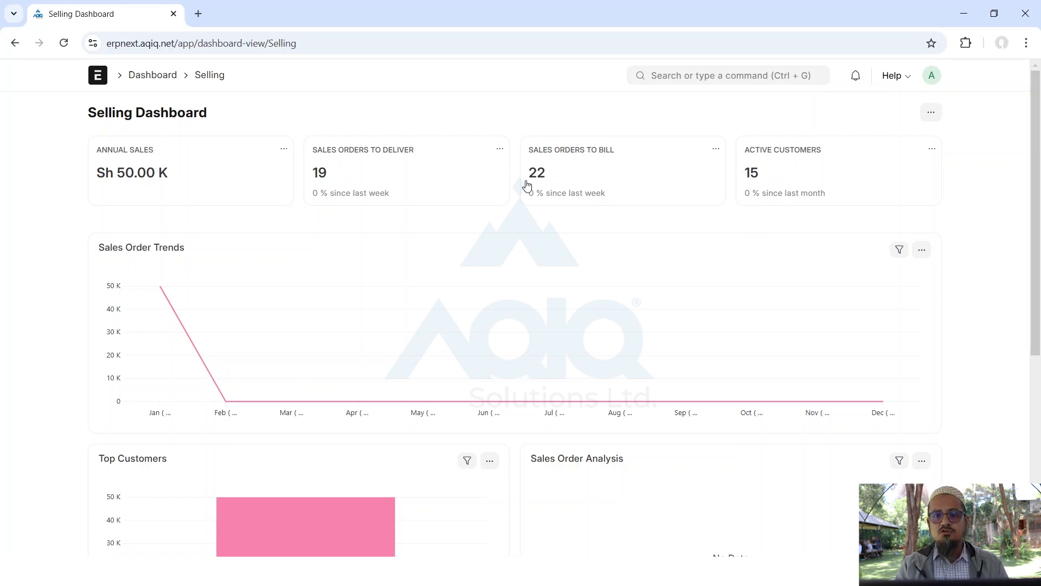
drag(1038, 134, 1040, 40)
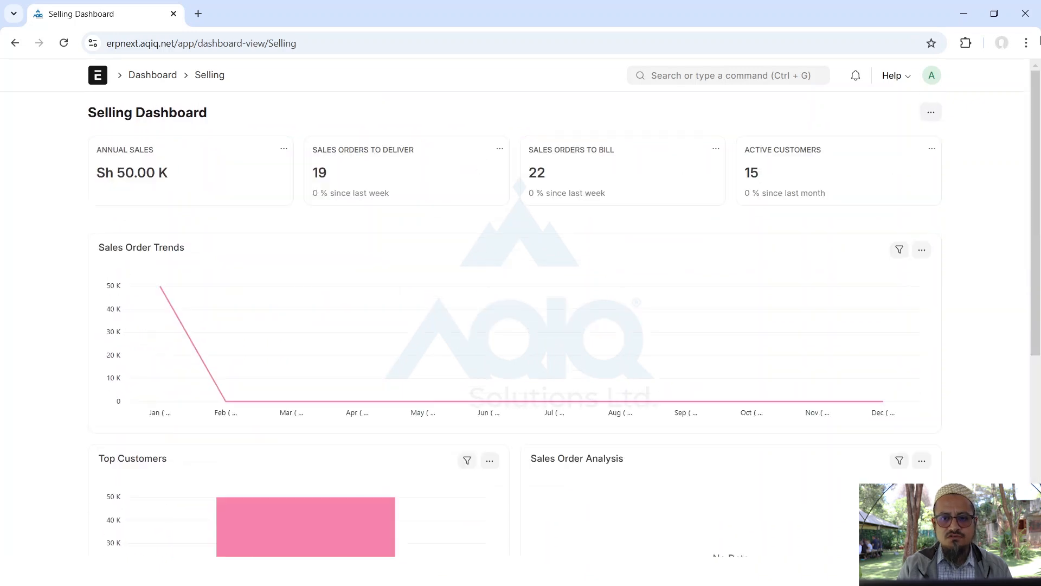
Go back to the Selling workspace and look over its masters, settings, reports and Sales Order Trends chart
click(96, 79)
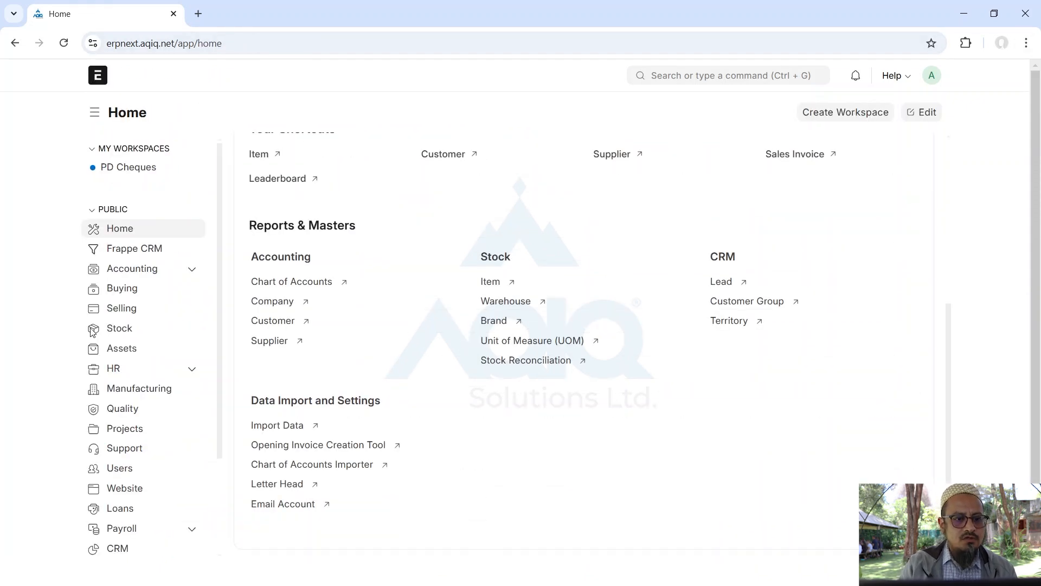
click(120, 309)
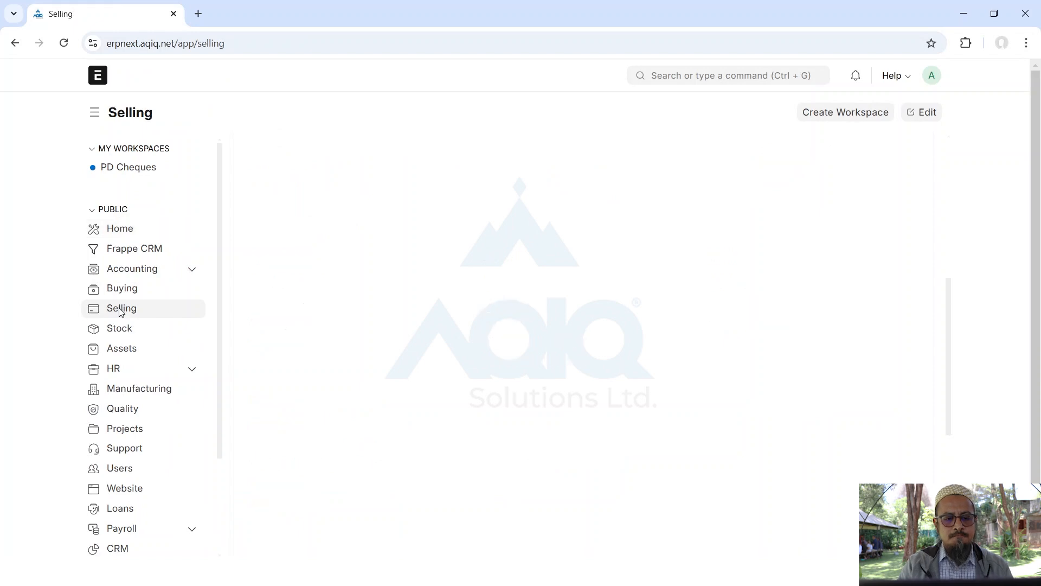
scroll(630, 404, down, 1)
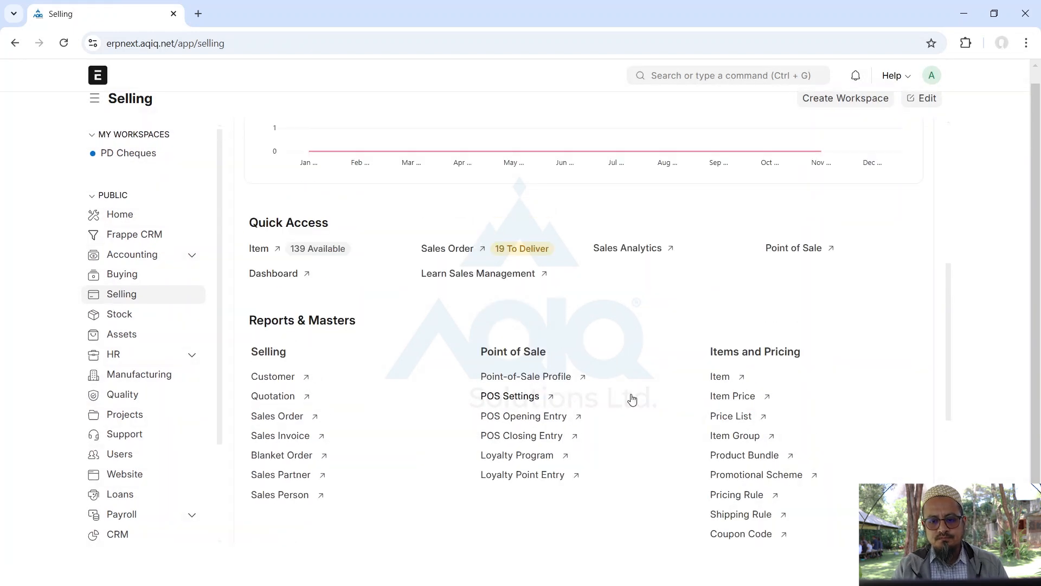
scroll(630, 390, down, 5)
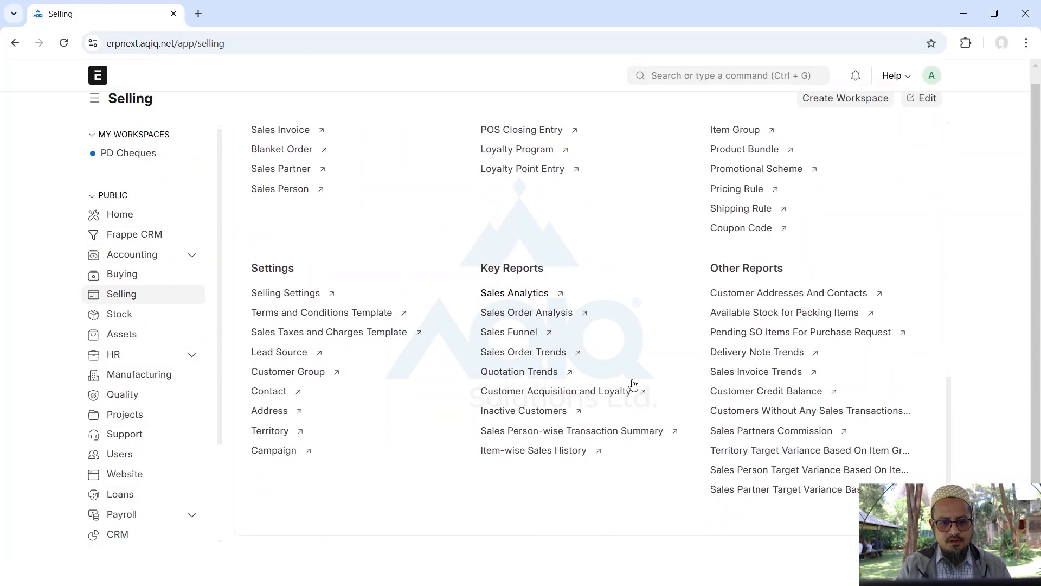
scroll(493, 433, up, 10)
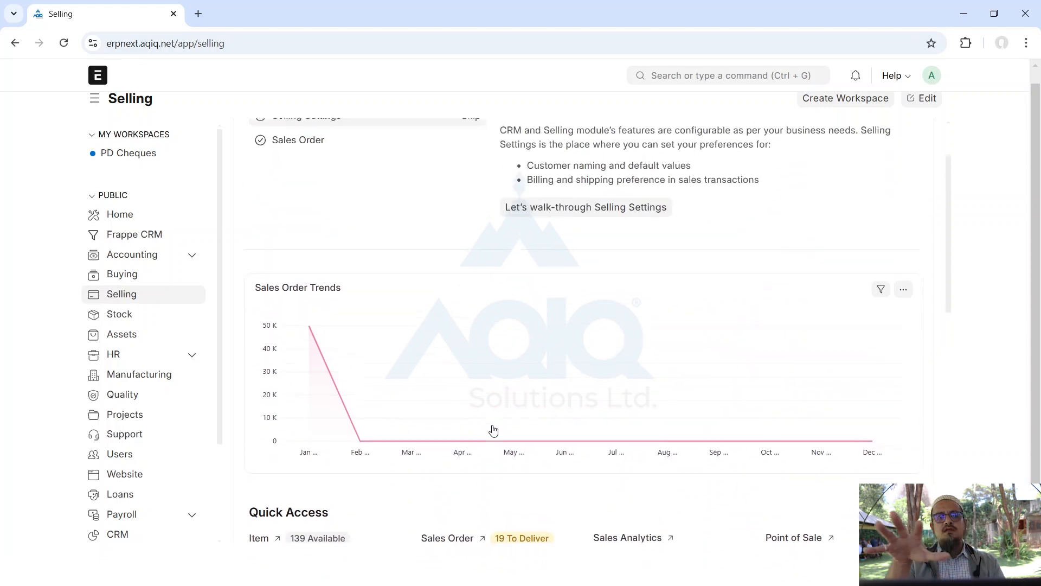
scroll(493, 431, up, 2)
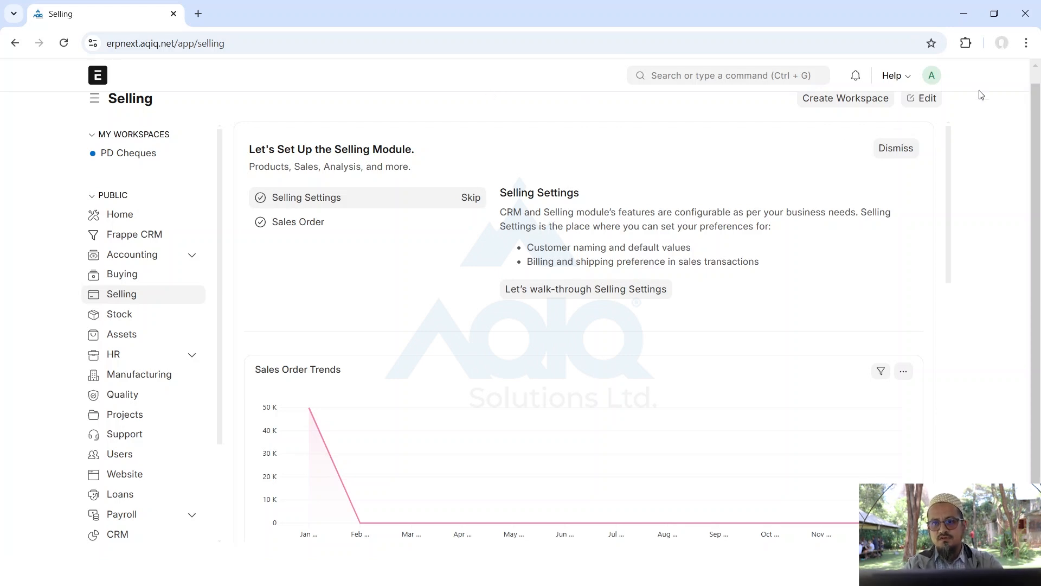
click(932, 77)
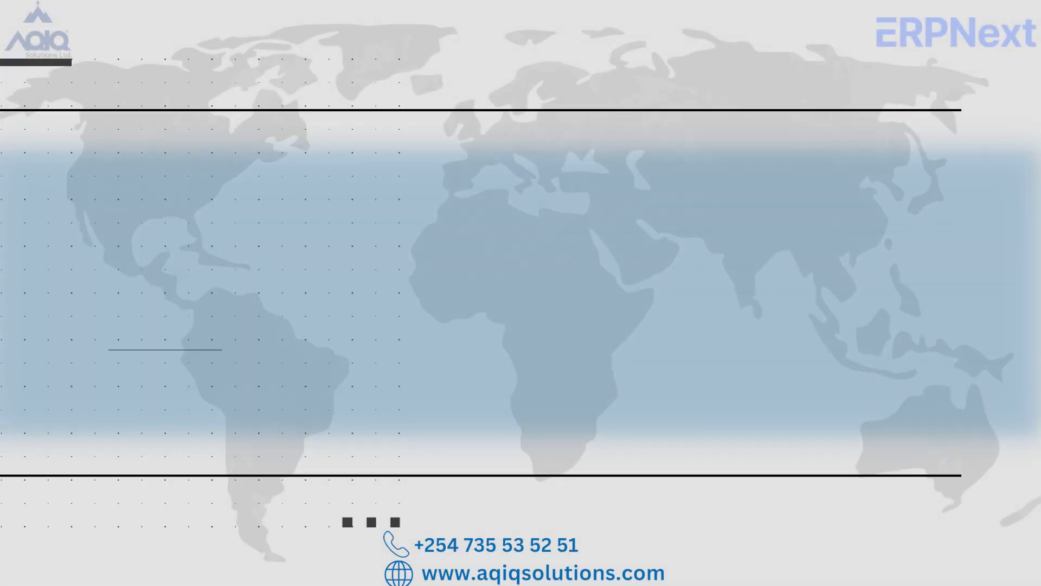